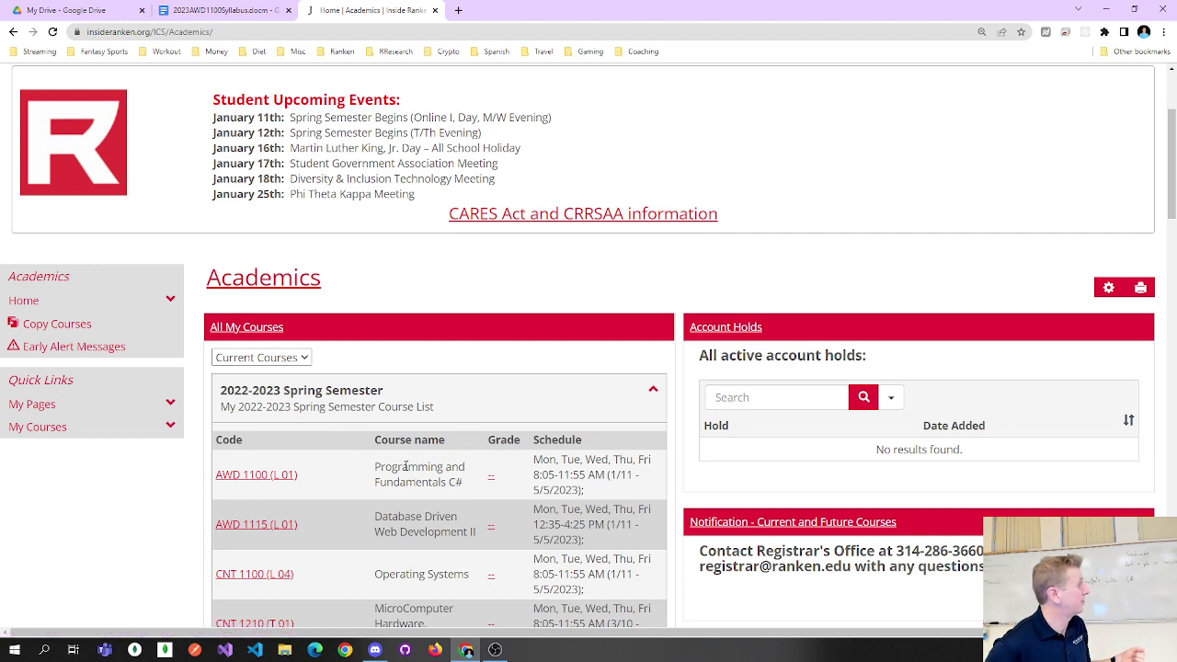
Open the edit form for AWD 1100's 'Setting up your environment' handout, then switch to Google Drive.
click(236, 471)
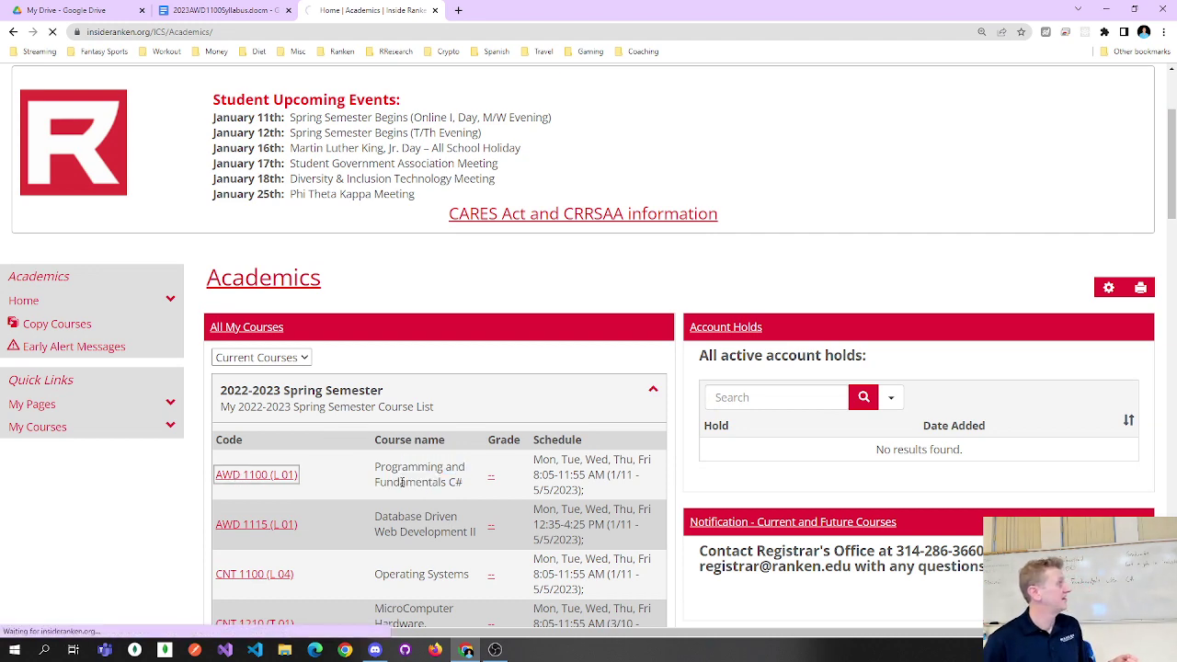
scroll(580, 455, down, 2)
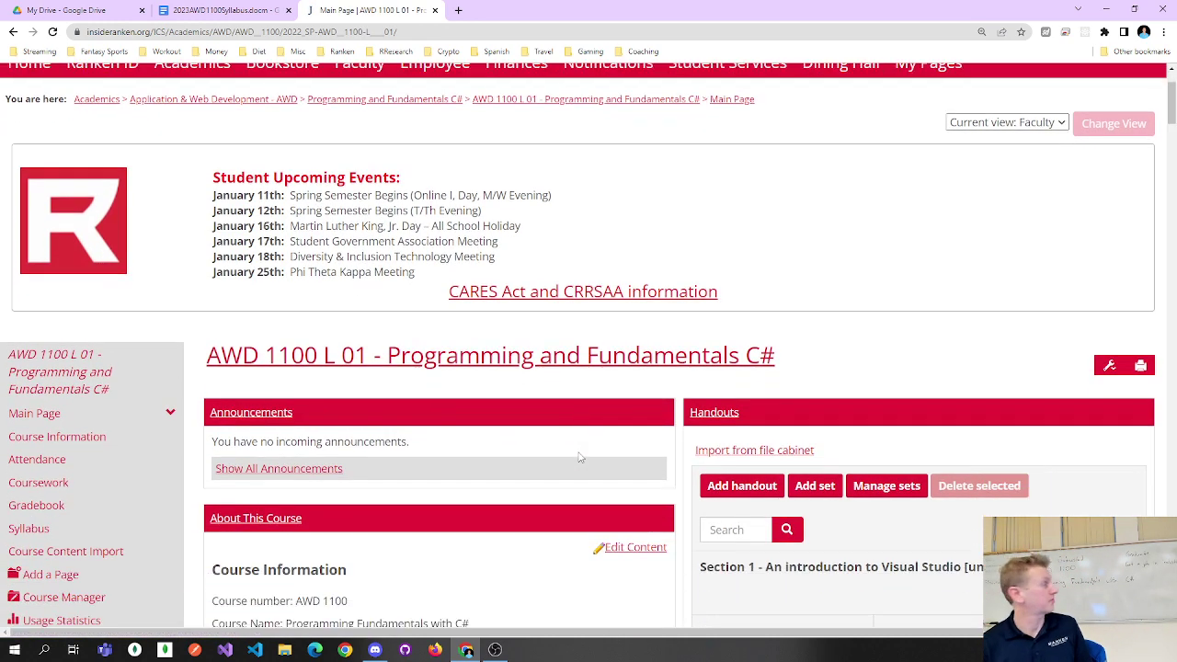
scroll(580, 455, down, 1)
scroll(559, 475, down, 2)
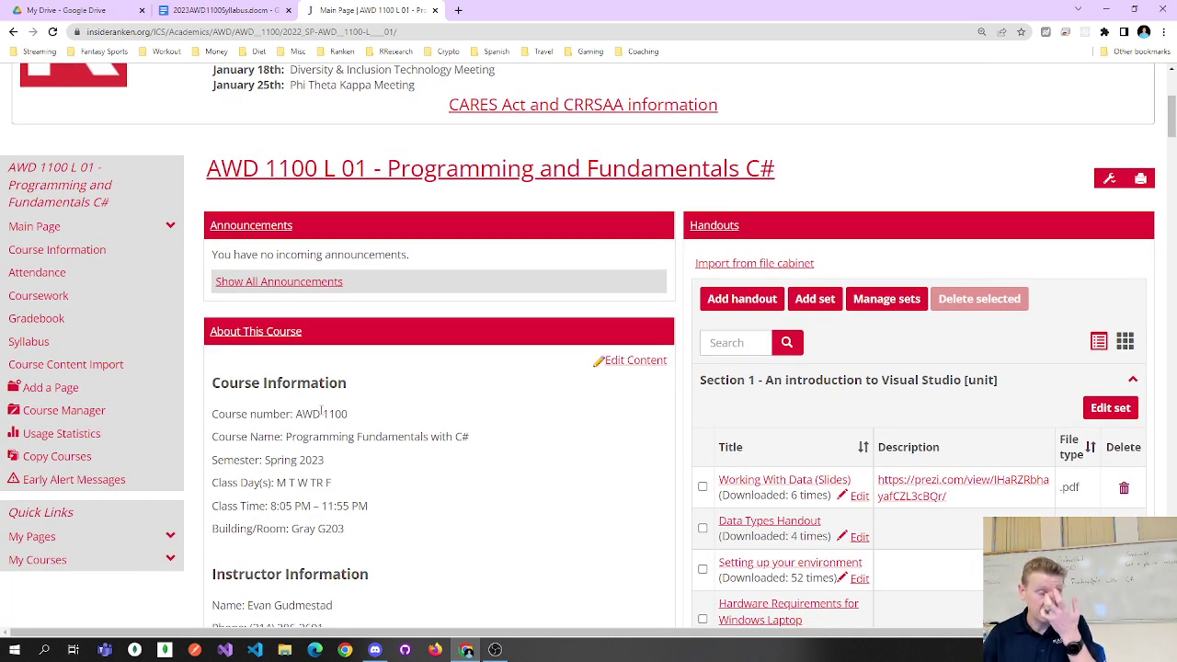
scroll(614, 421, down, 2)
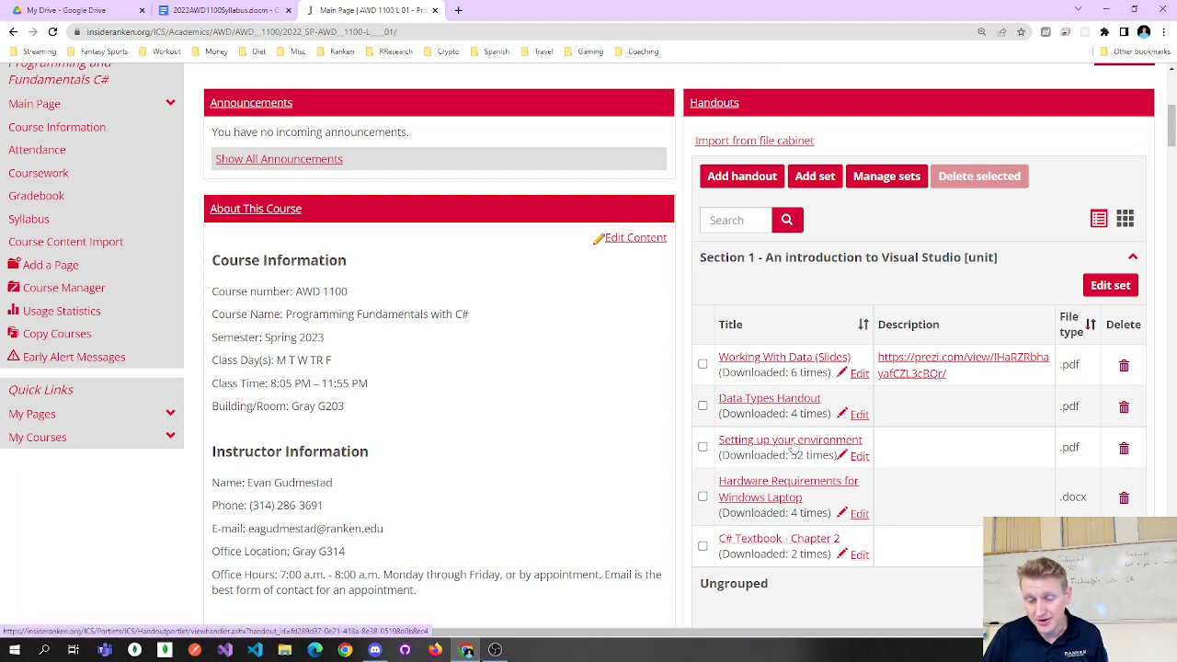
click(858, 455)
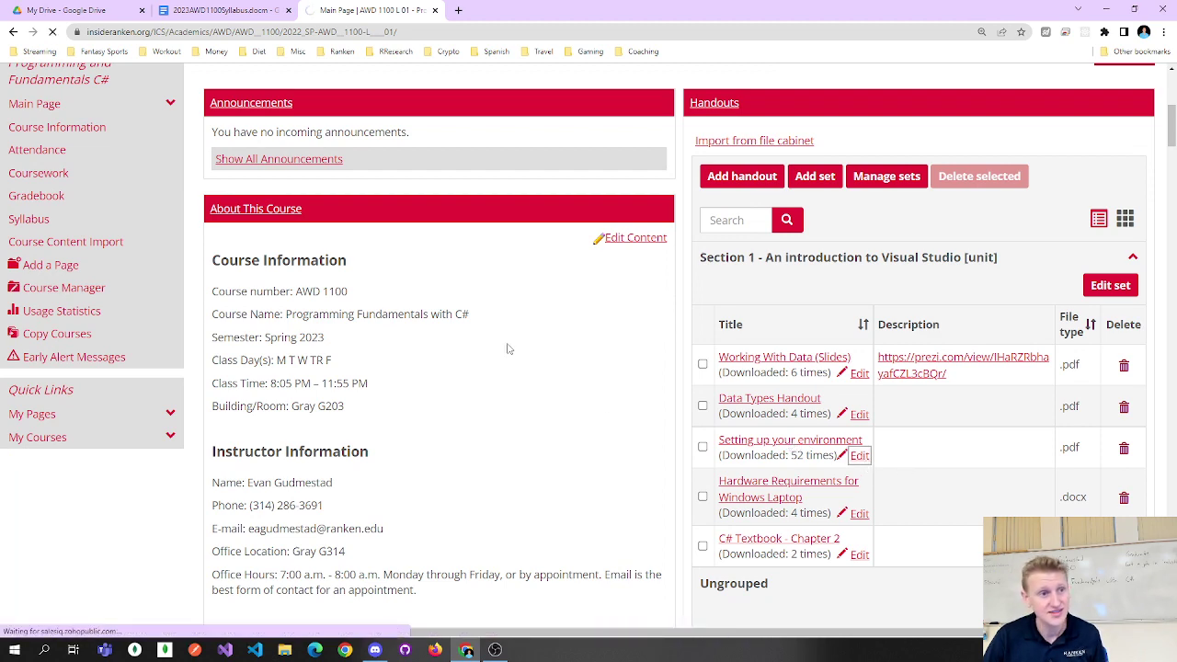
click(83, 10)
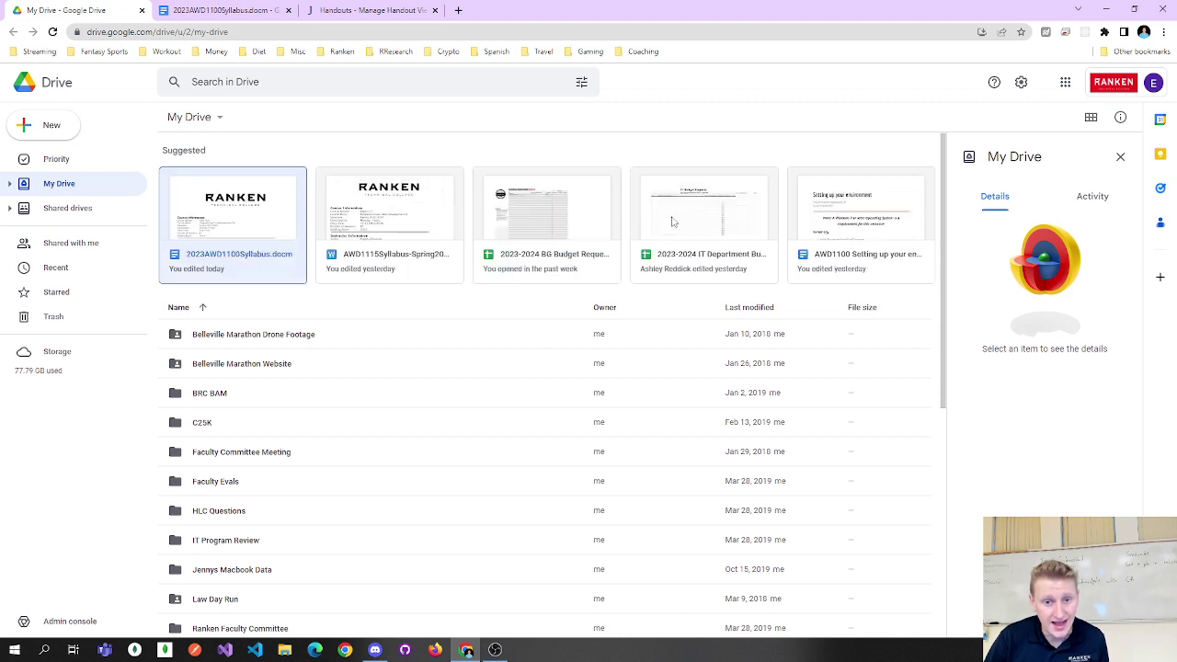
Share the AWD1100 Setting up your environment doc as 'Anyone with the link' viewer and copy its link.
double_click(837, 230)
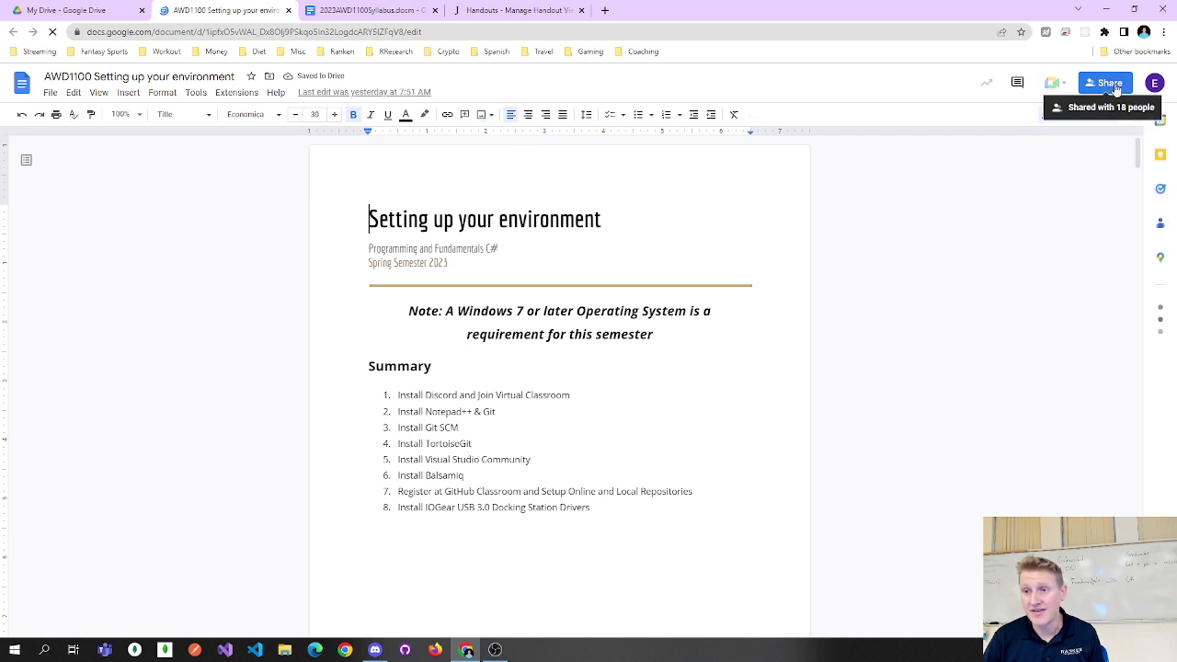
click(1109, 83)
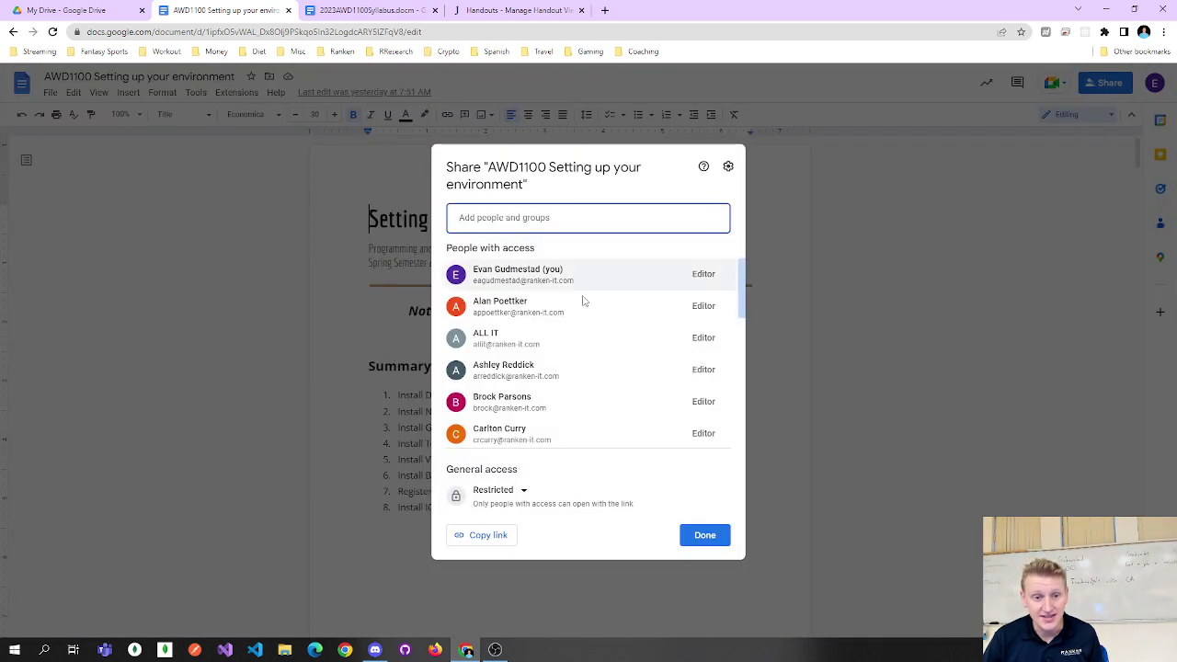
click(523, 490)
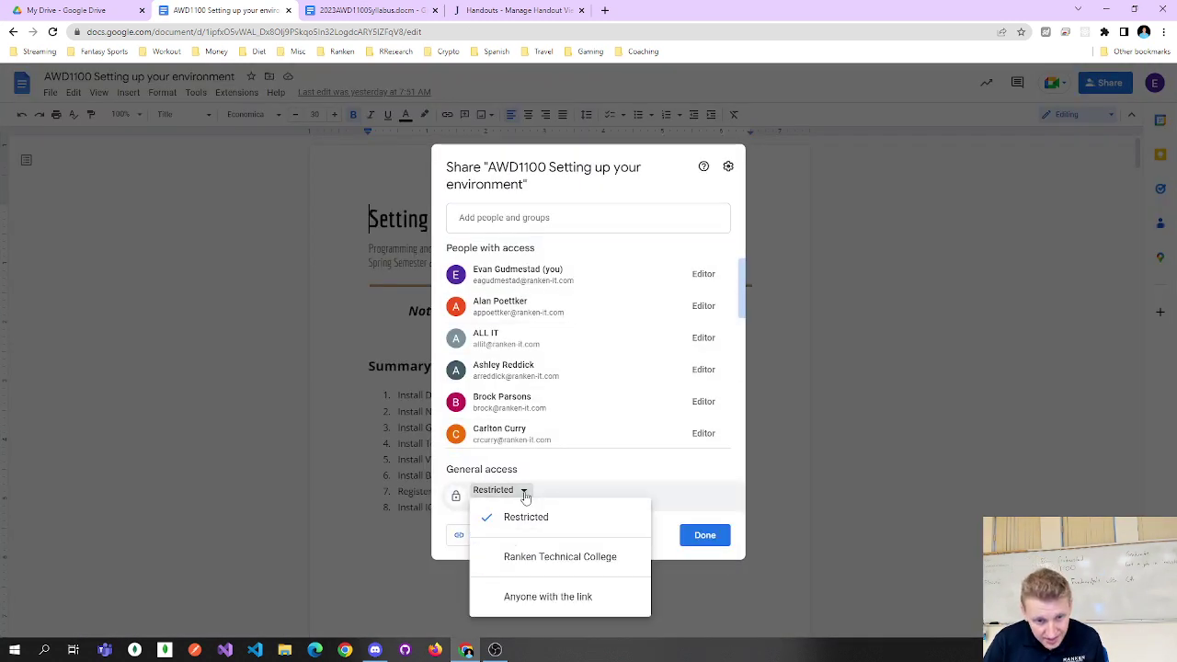
click(531, 597)
click(497, 537)
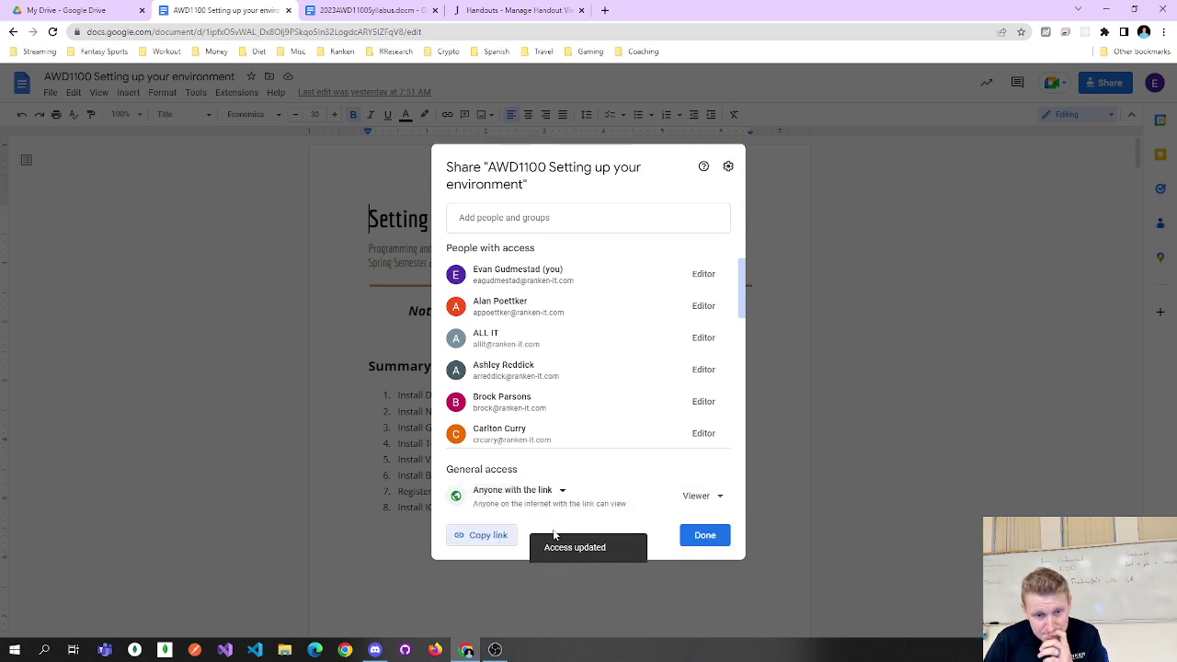
click(705, 536)
Paste the guide's sharing link into the handout's Description and select it.
click(496, 10)
scroll(649, 244, down, 6)
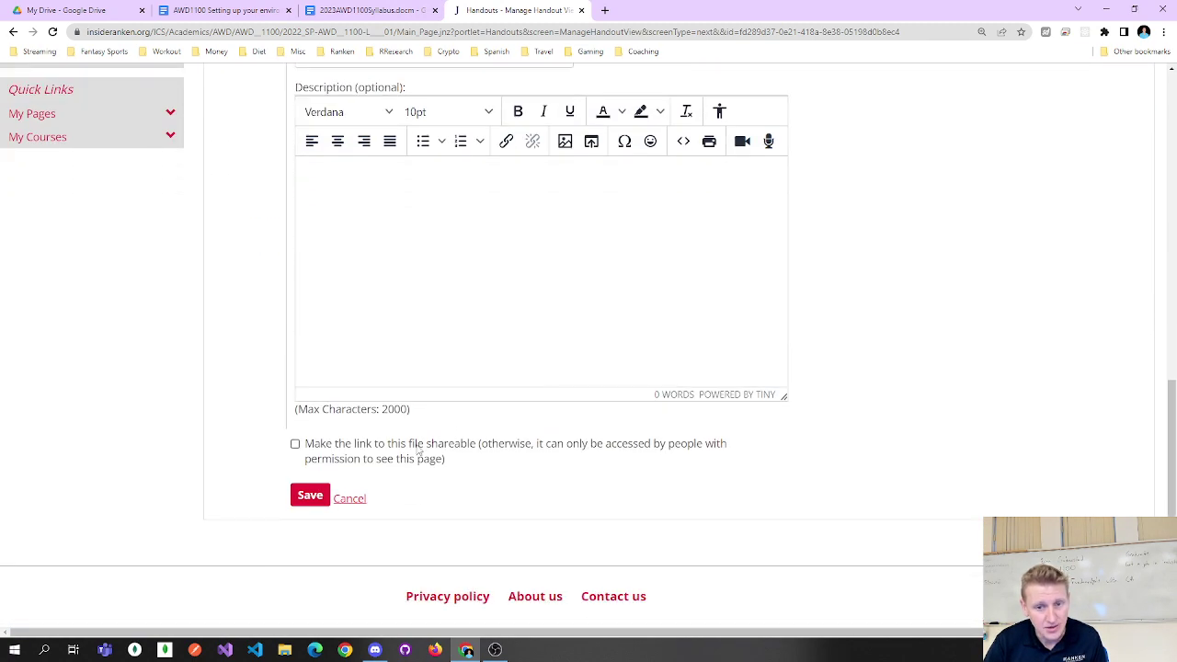
scroll(418, 448, up, 3)
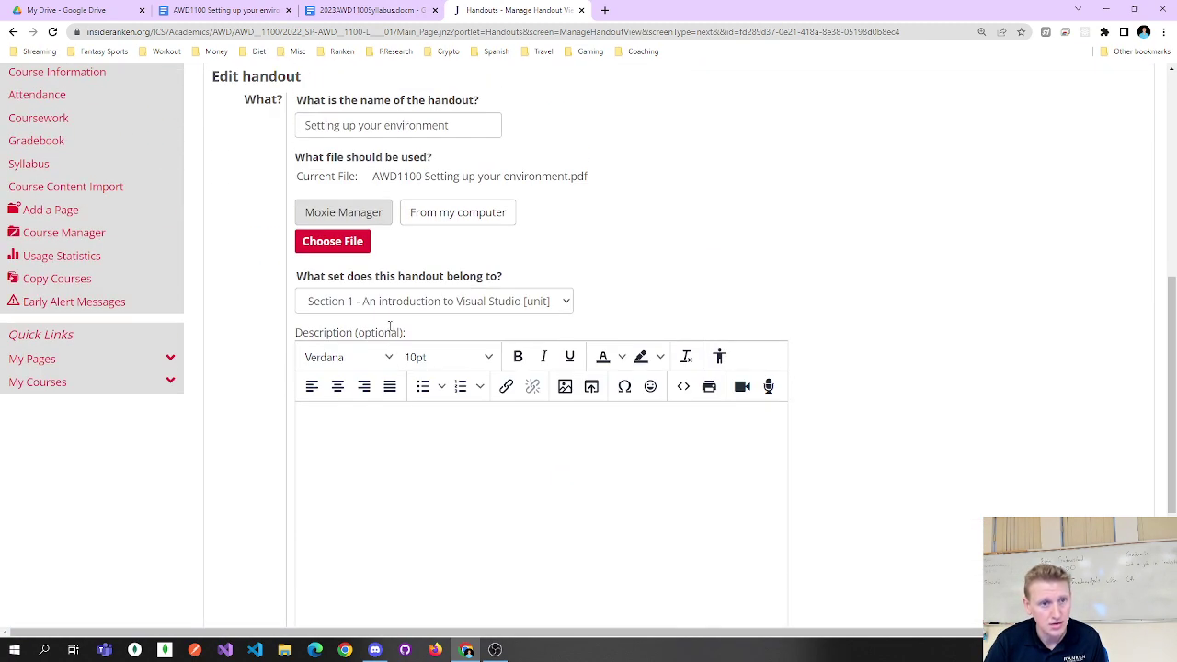
click(372, 448)
key(ctrl+v)
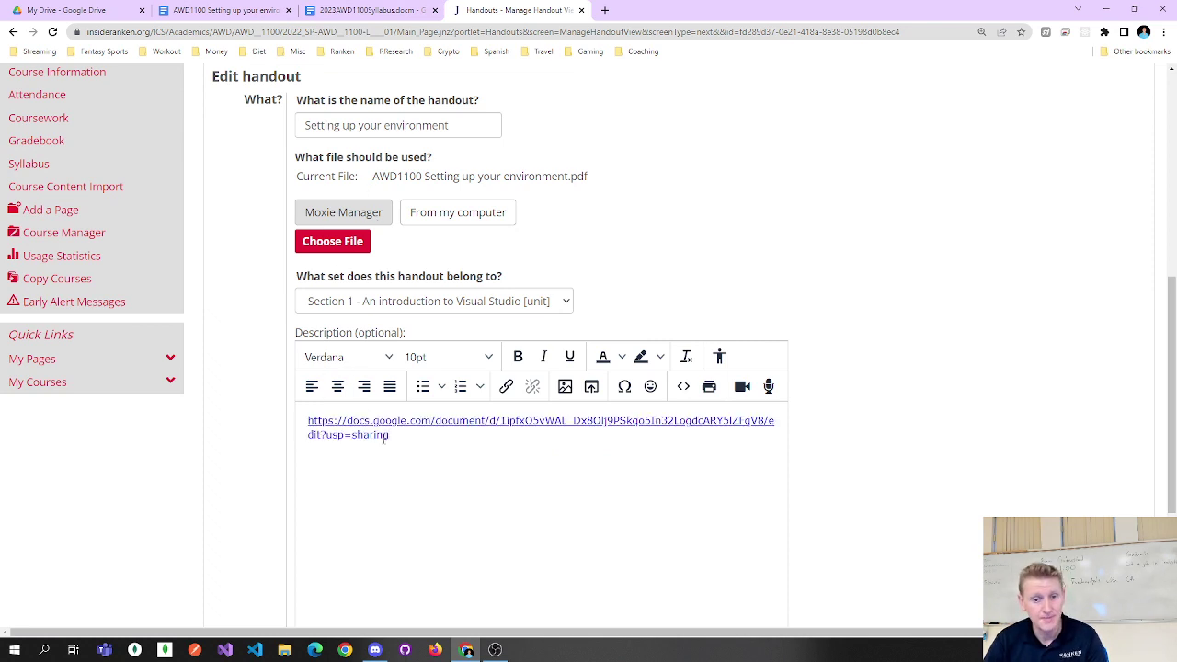
key(ctrl+a)
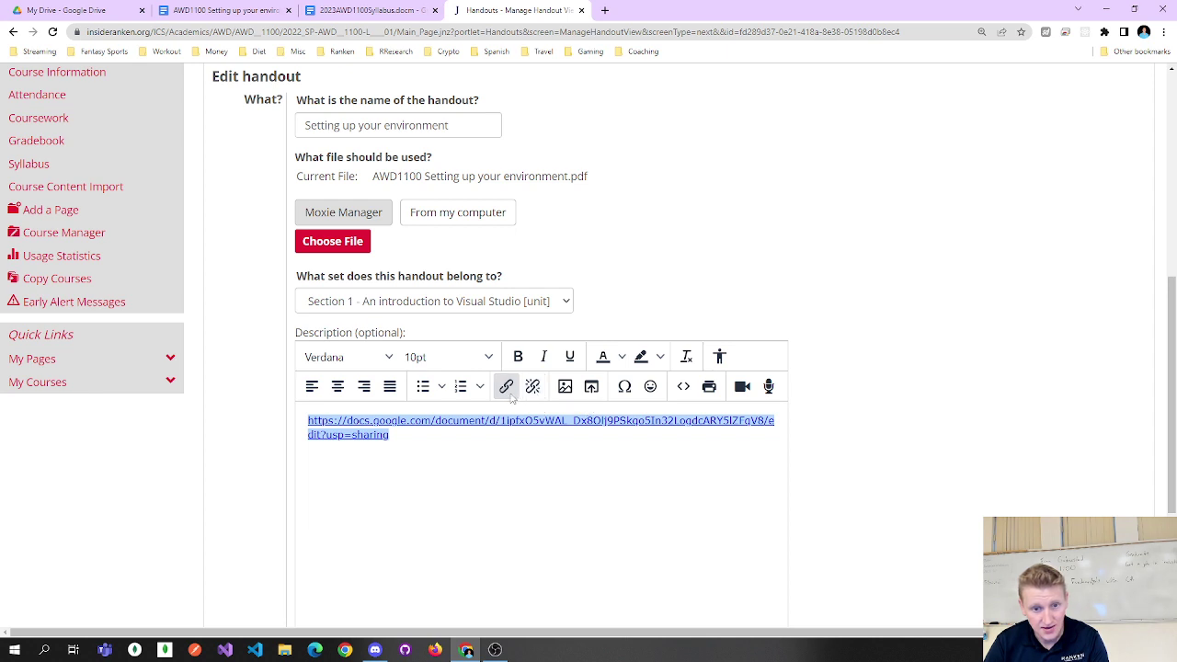
Make the link display 'Setting Up Your Environment' and open in a new window.
click(508, 391)
click(487, 330)
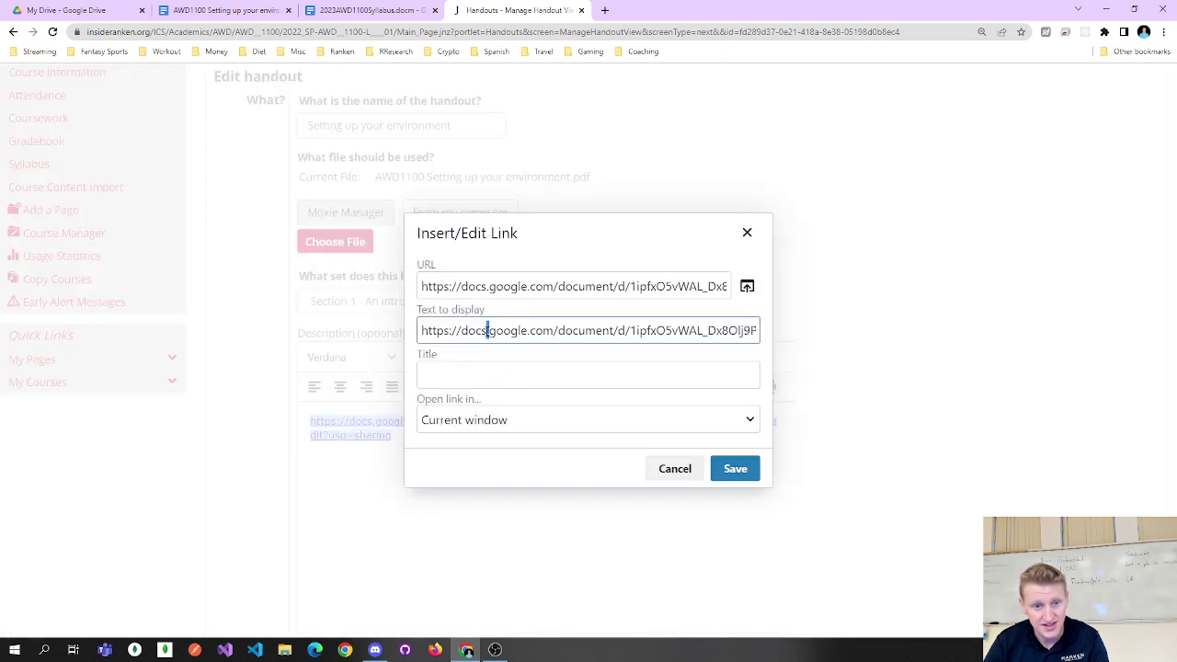
key(ctrl+a)
text(S)
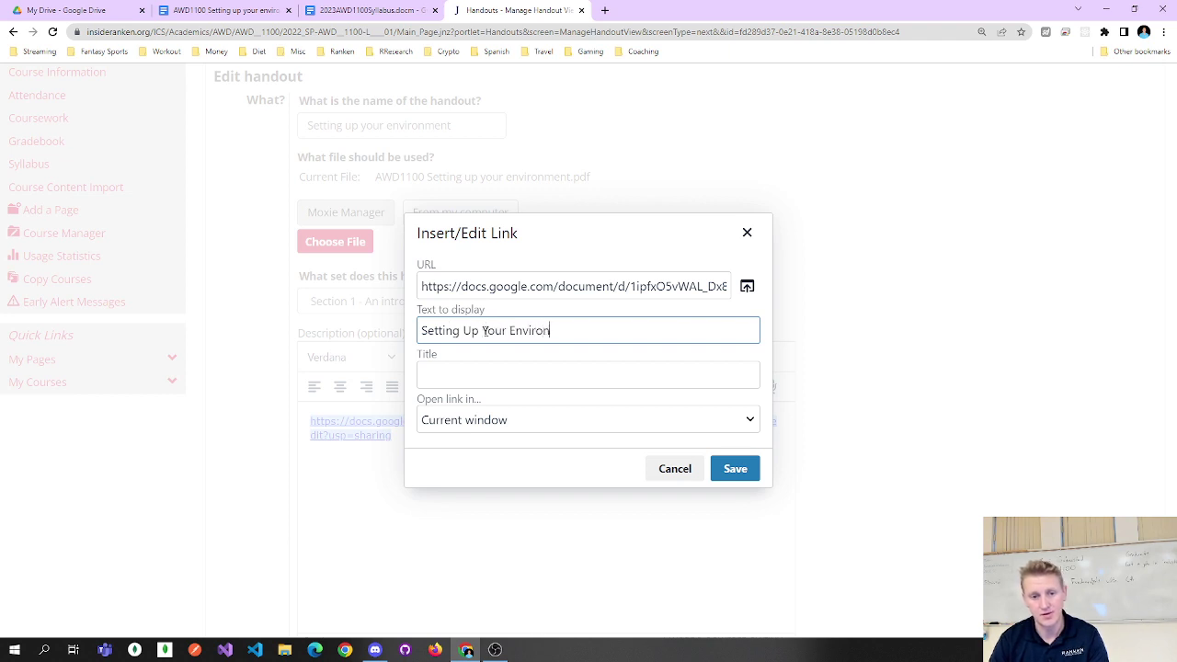
click(512, 420)
click(487, 459)
click(734, 469)
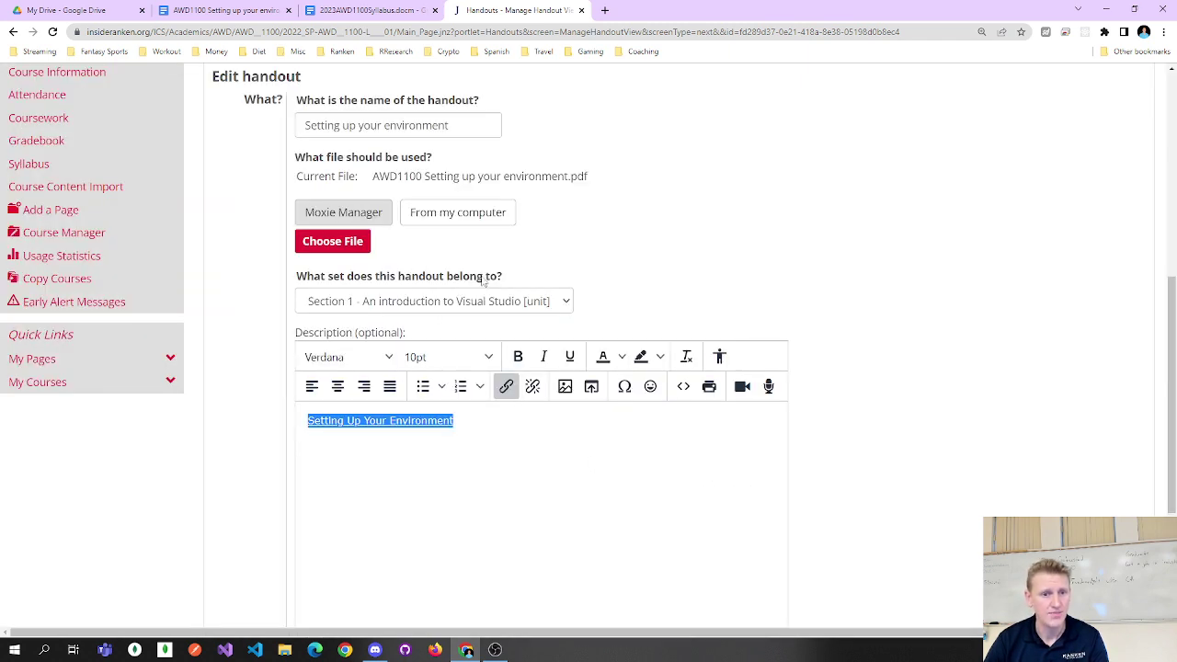
Save the handout and return to the Setting up your environment guide.
scroll(484, 281, up, 1)
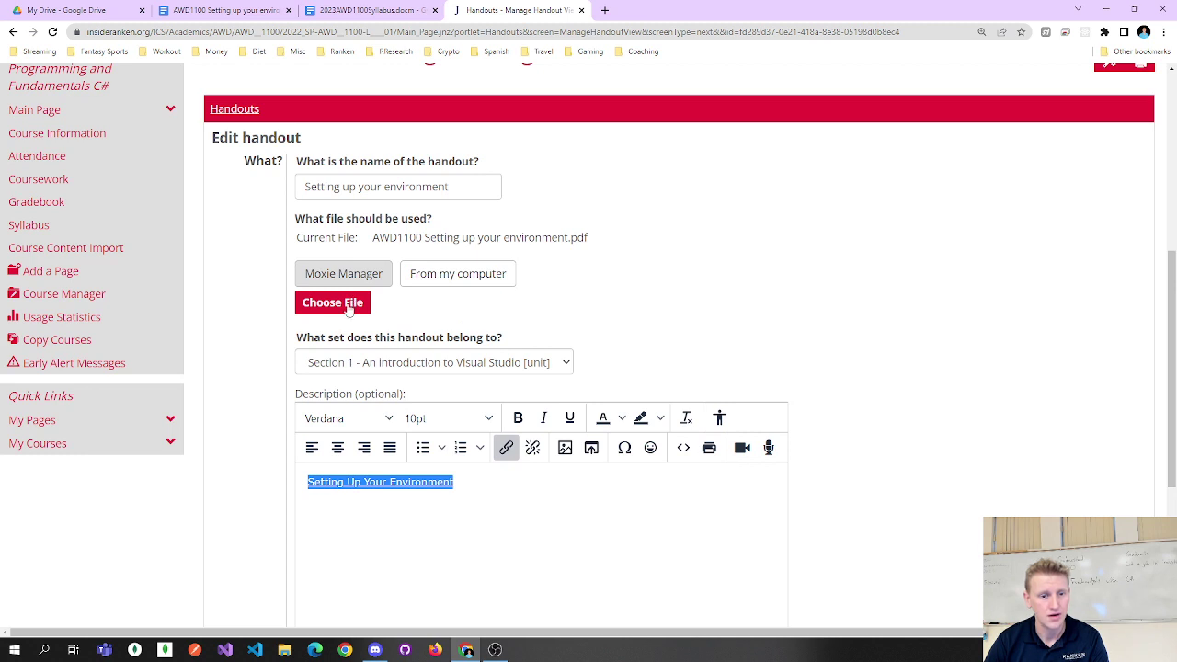
scroll(368, 281, down, 5)
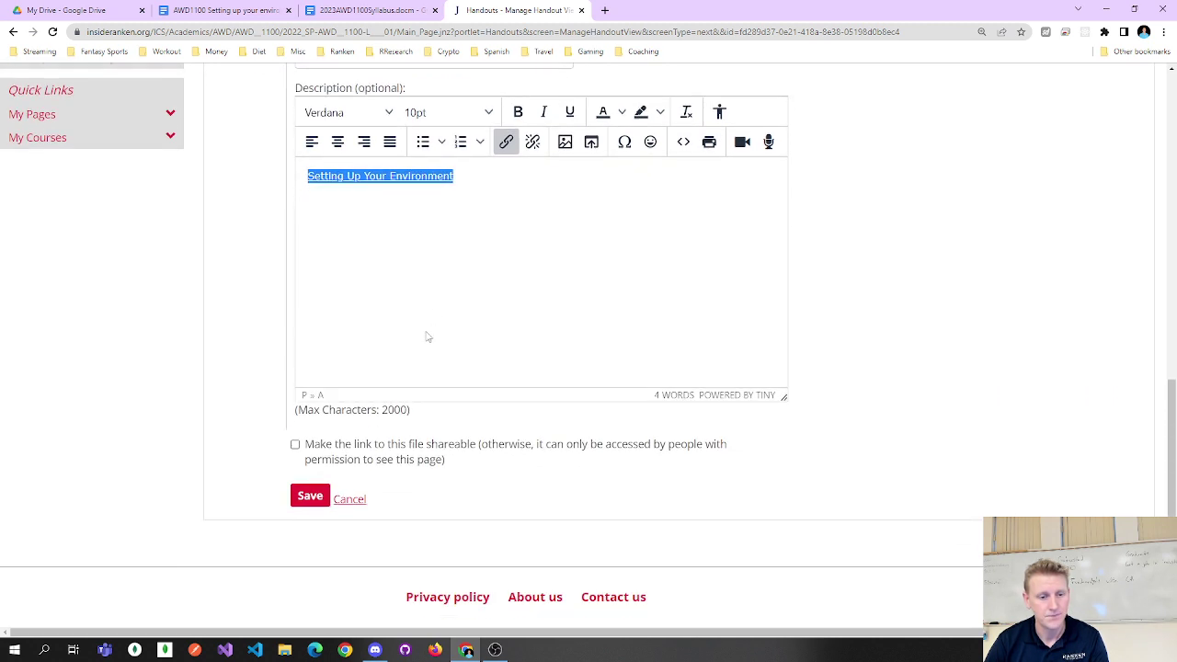
click(317, 504)
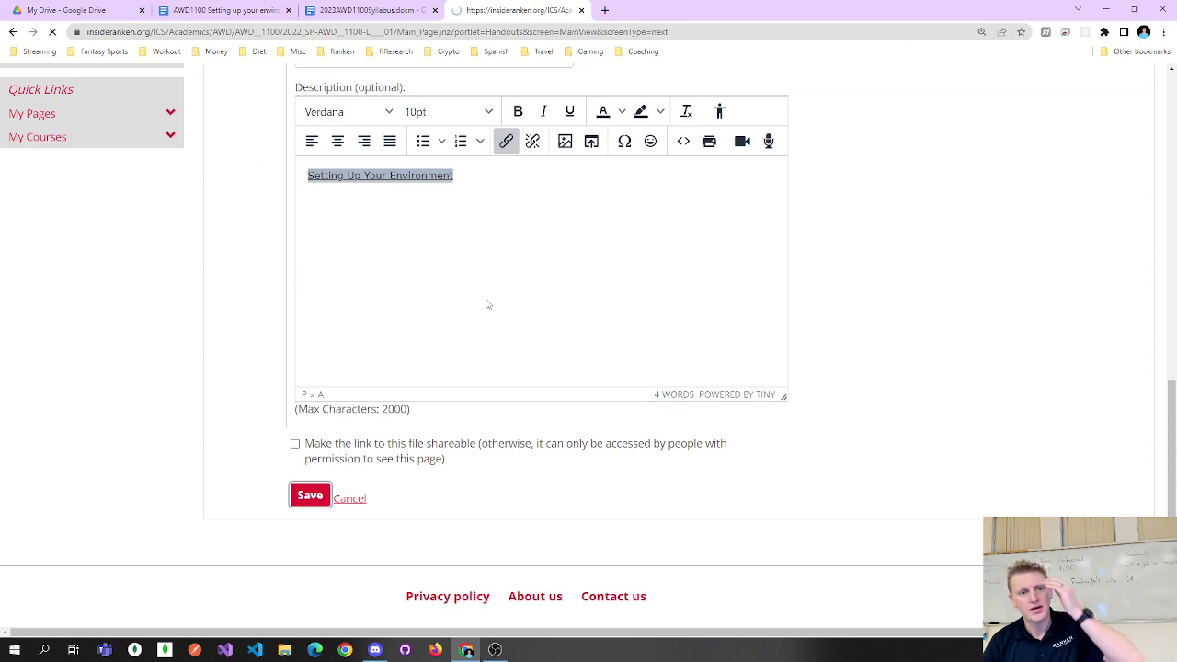
scroll(503, 334, down, 2)
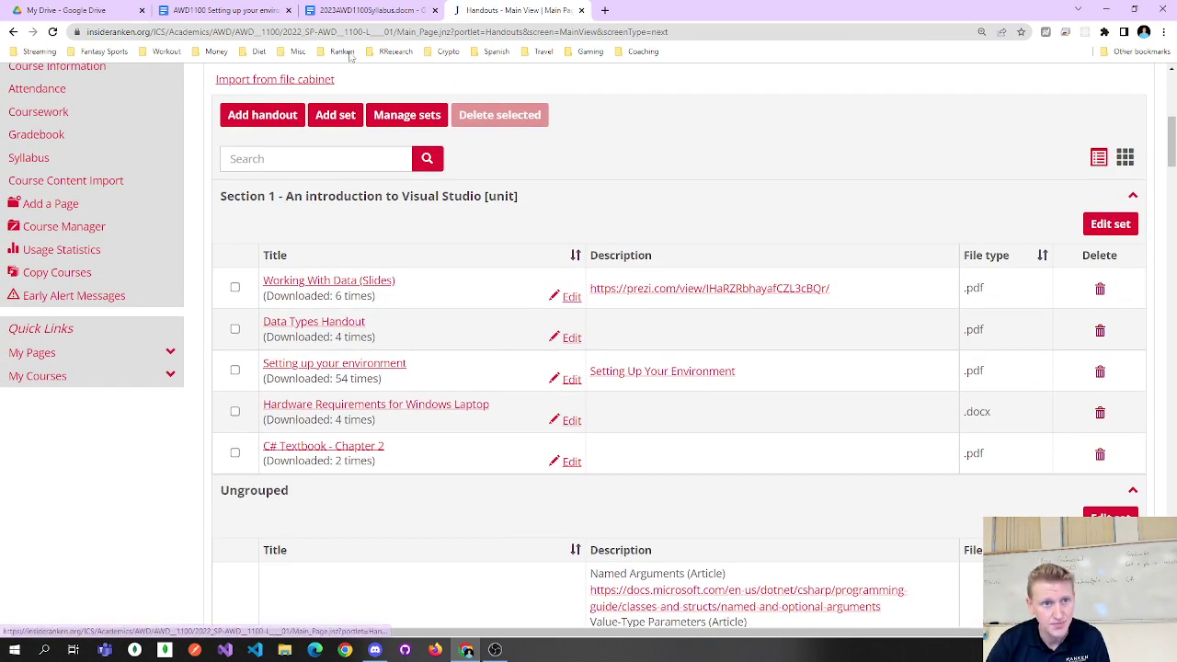
click(342, 8)
click(267, 9)
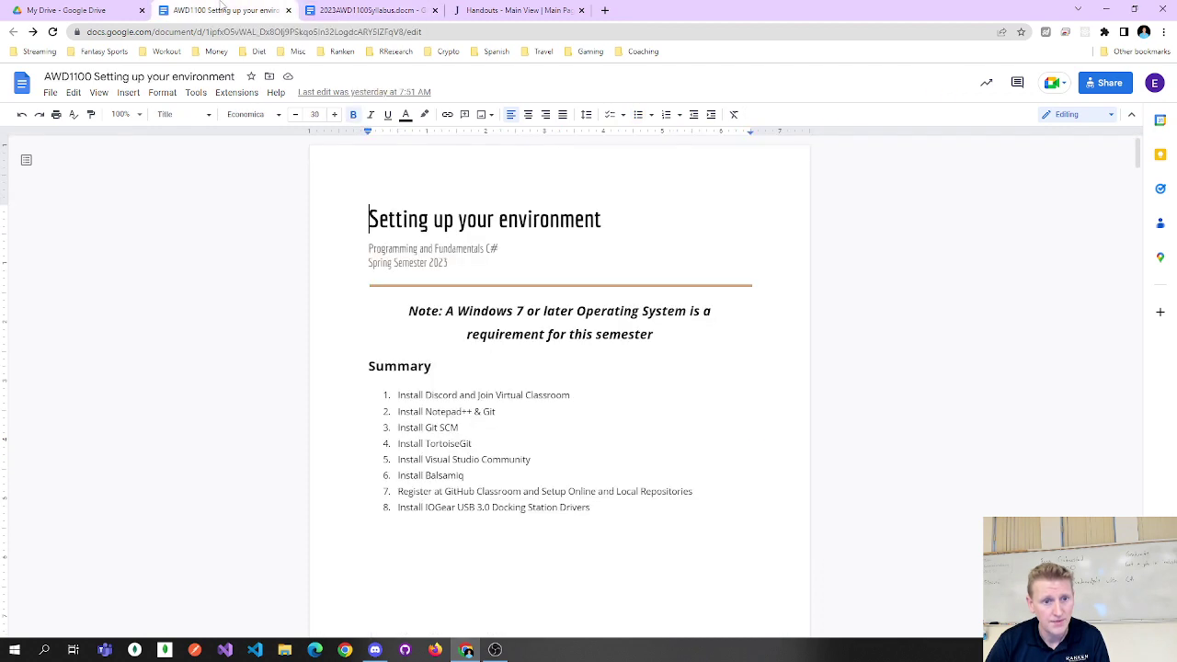
Launch Notepad++ and paste the guide's Google Docs link into a new file.
key(super)
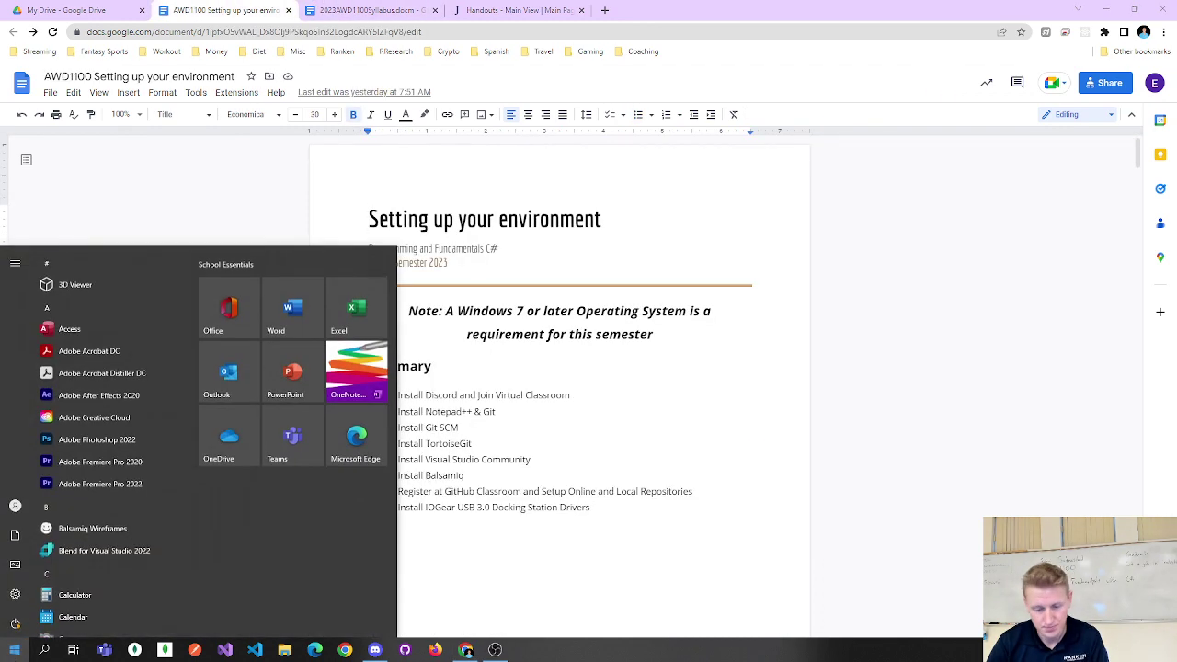
text(notepad)
key(Return)
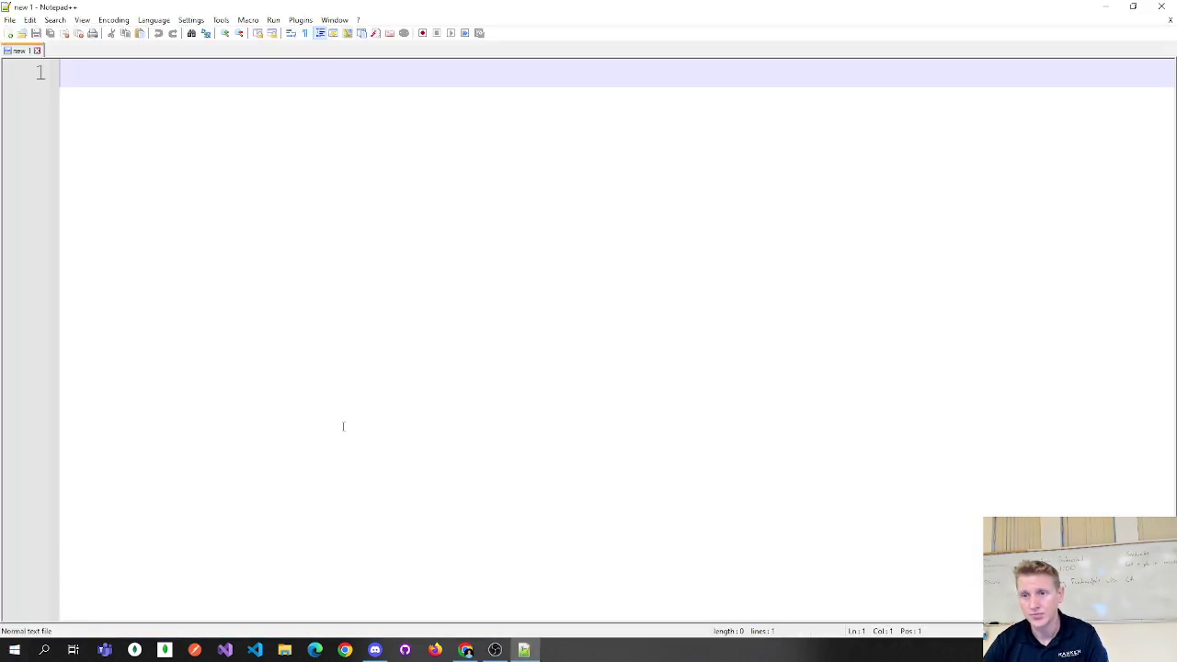
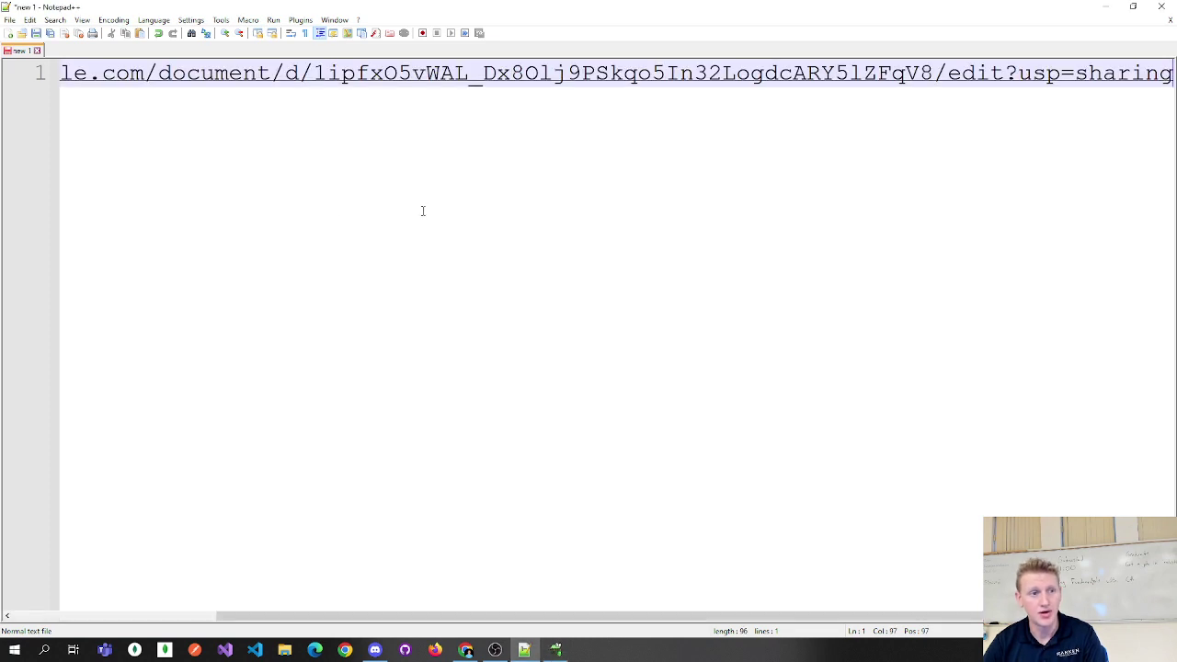
drag(551, 615, 252, 575)
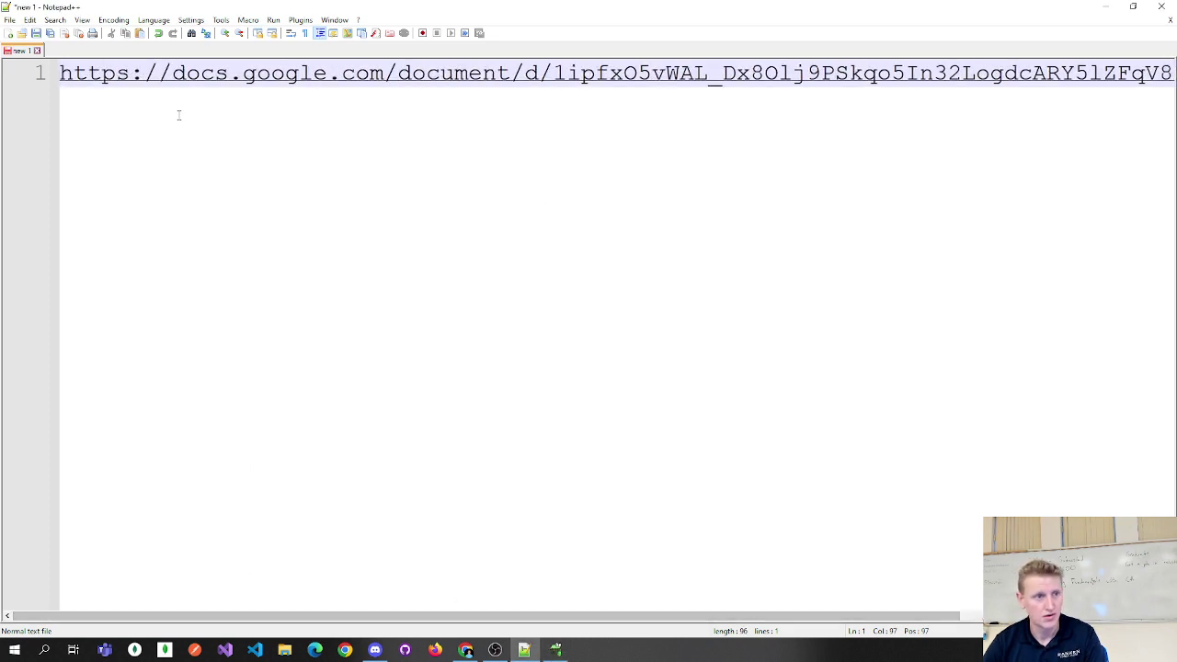
Save the file as settingUp.txt in the Documents folder.
click(9, 19)
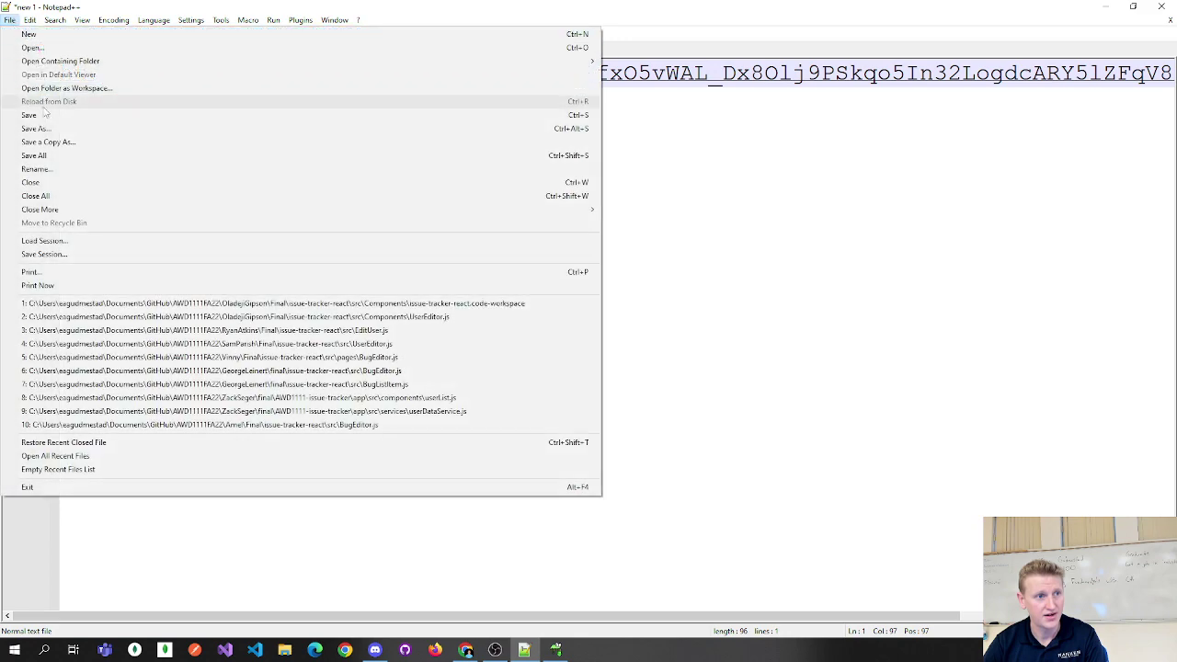
click(47, 129)
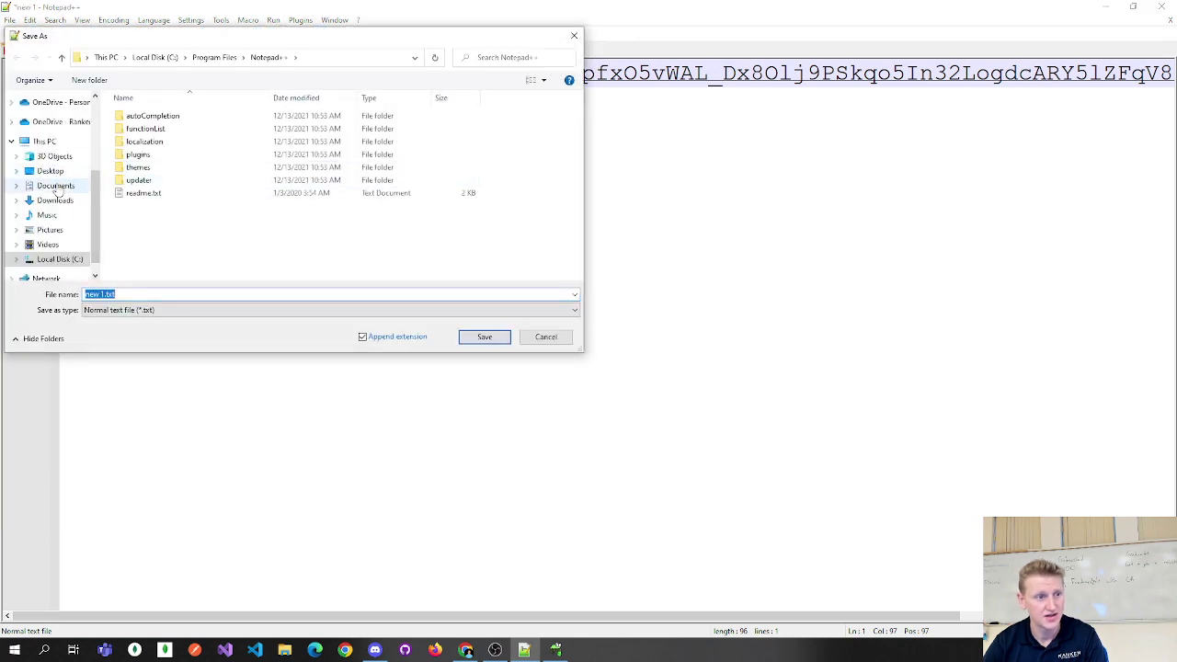
click(57, 187)
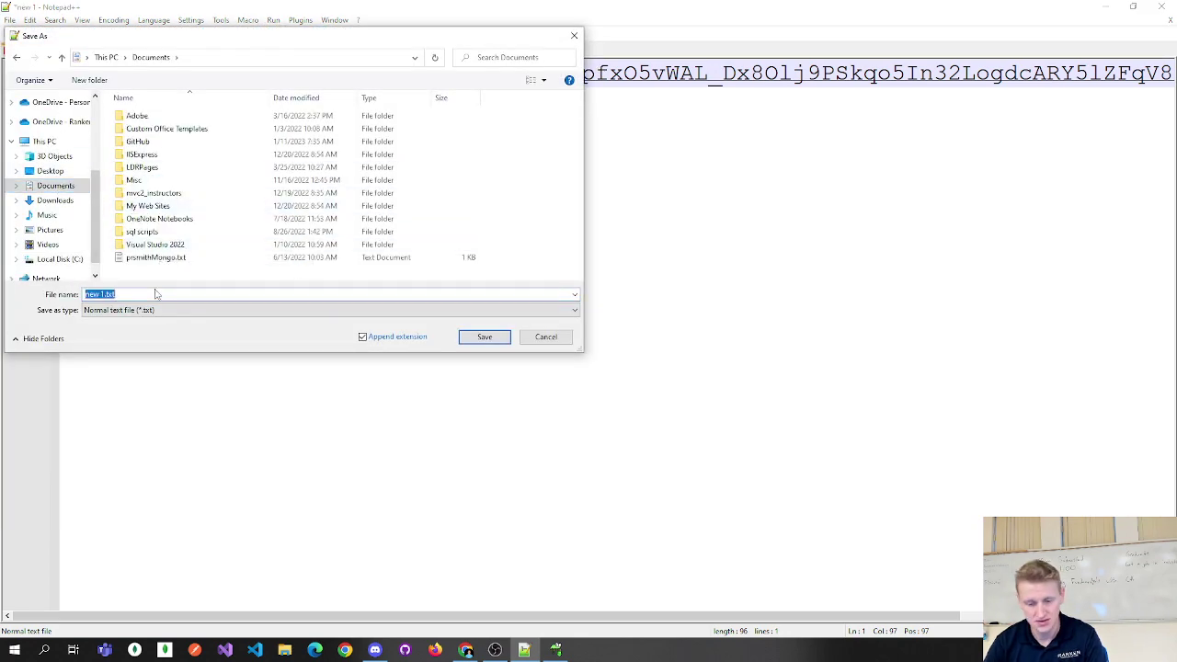
text(settingUp)
key(Return)
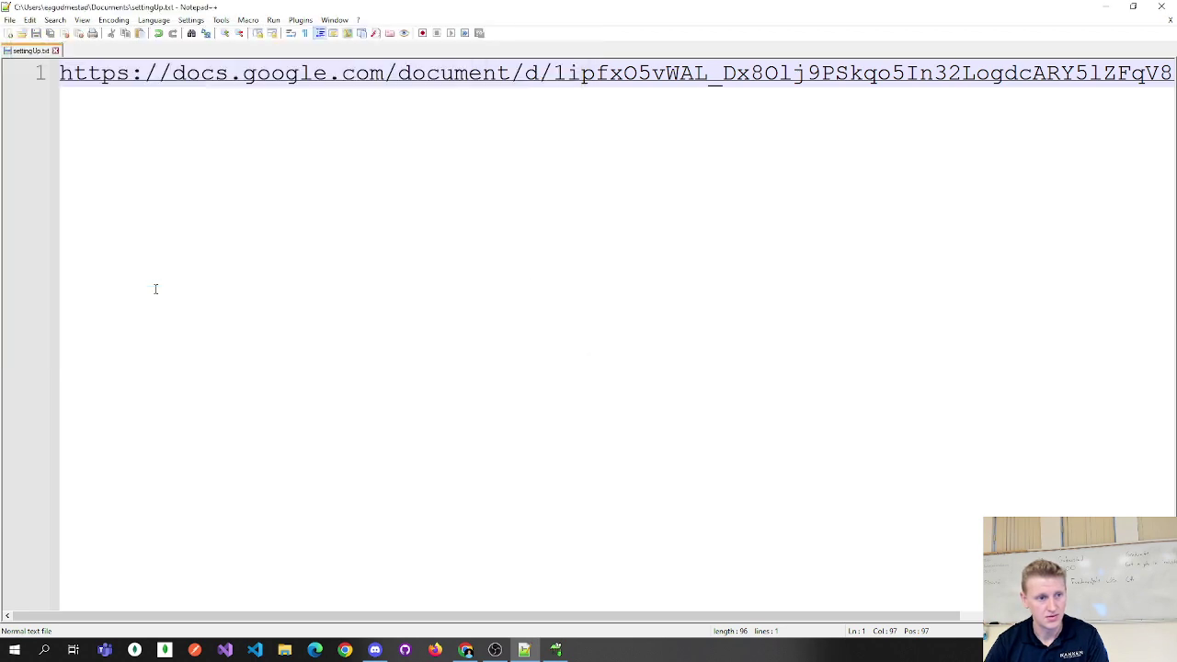
Return to the browser and open the 'Setting up your environment' handout's edit form.
key(alt+Tab)
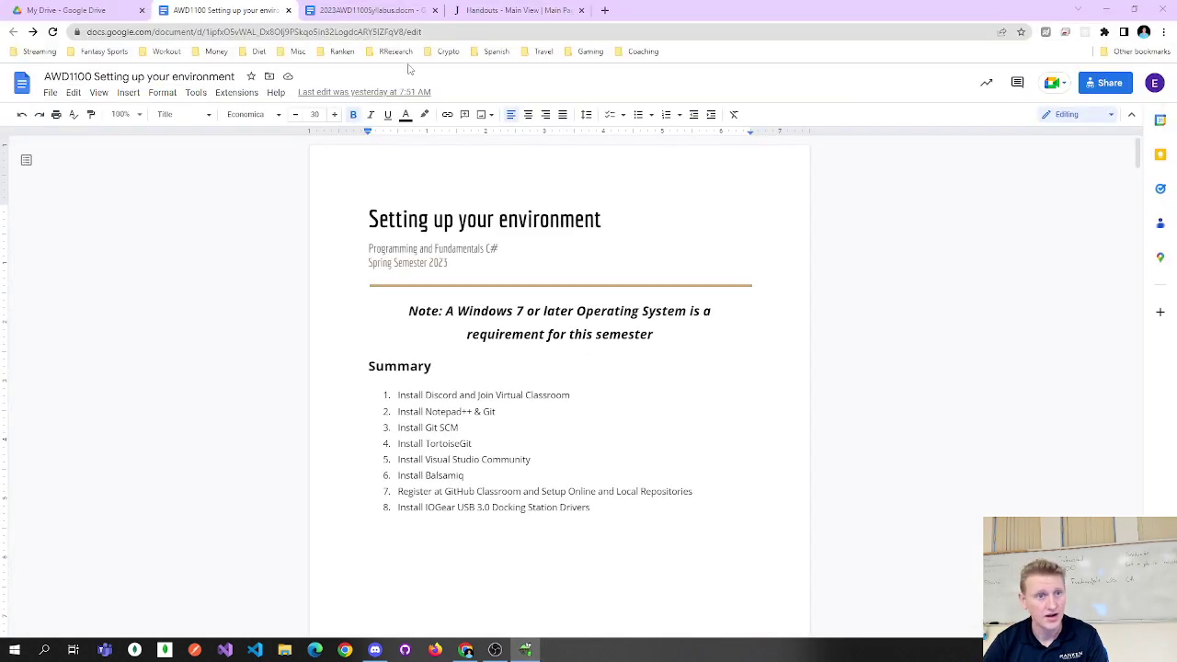
click(404, 10)
click(487, 10)
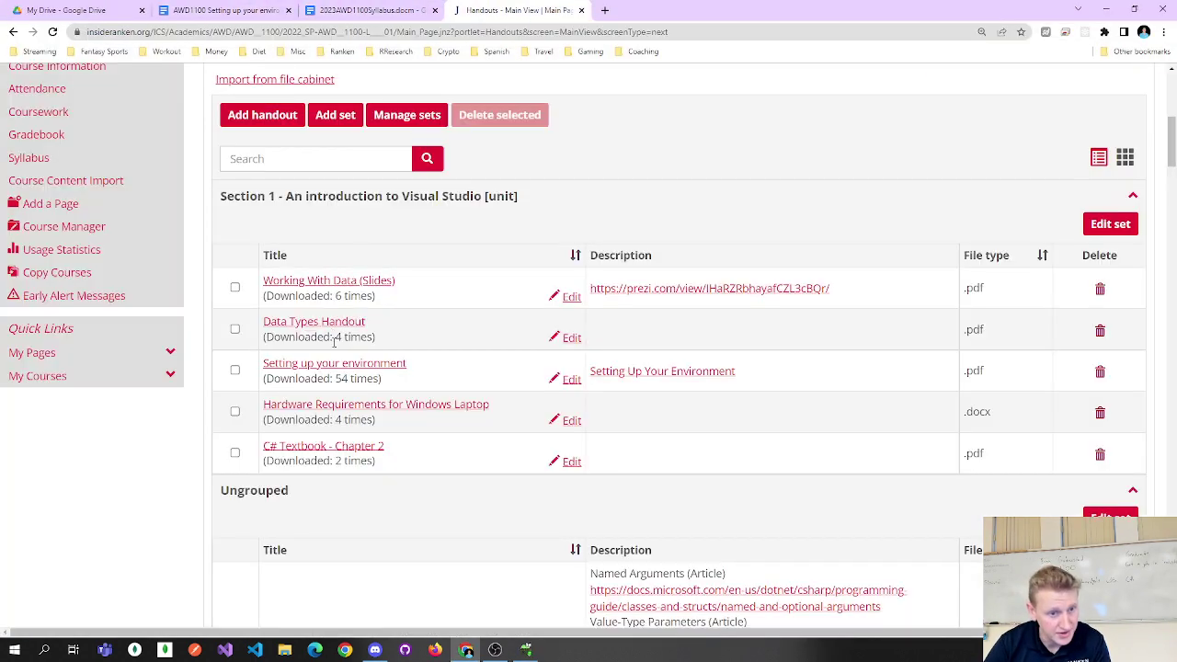
click(564, 380)
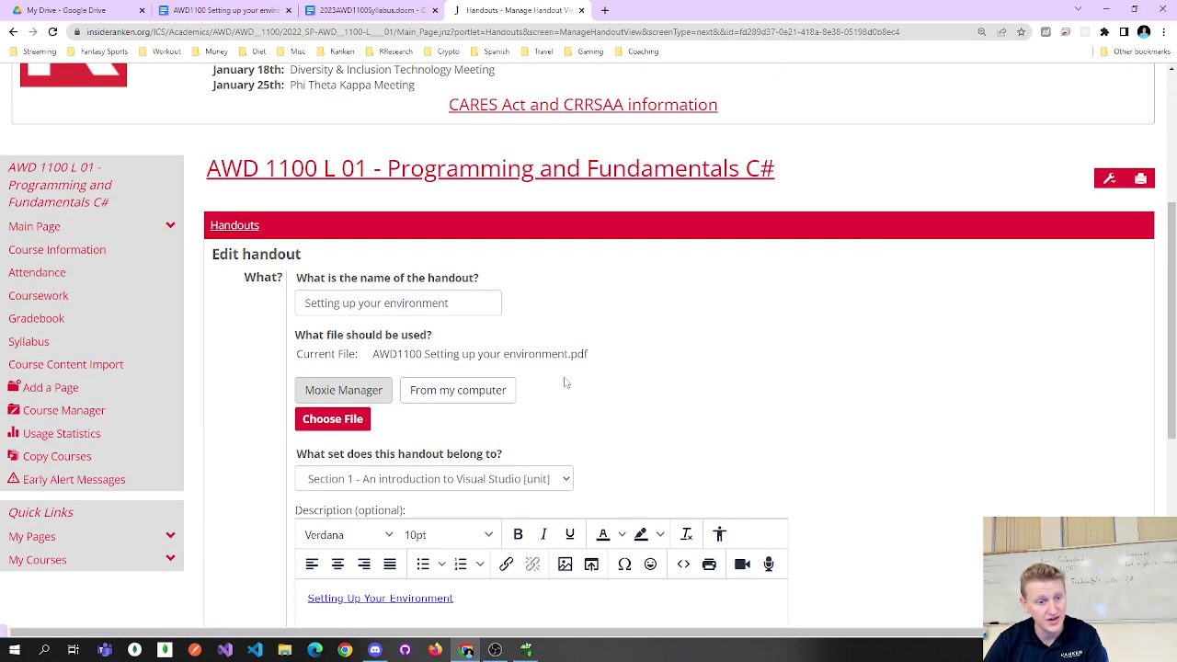
scroll(561, 380, down, 3)
Upload Documents\settingUp.txt as the handout's file and save the handout.
click(344, 184)
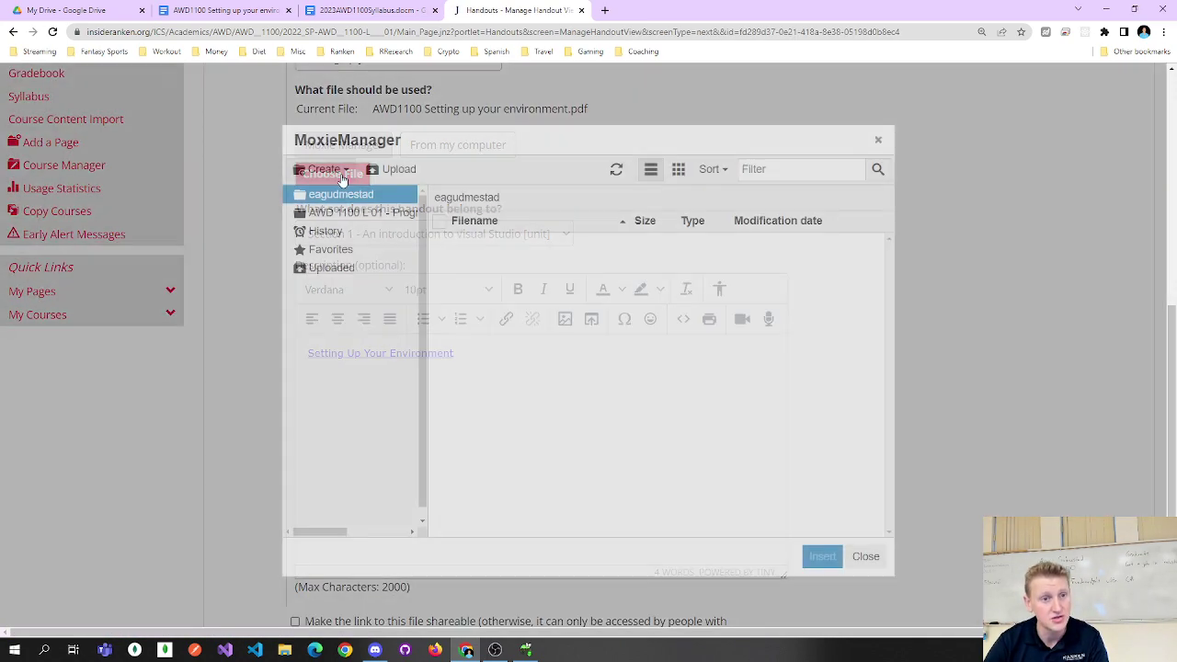
click(387, 168)
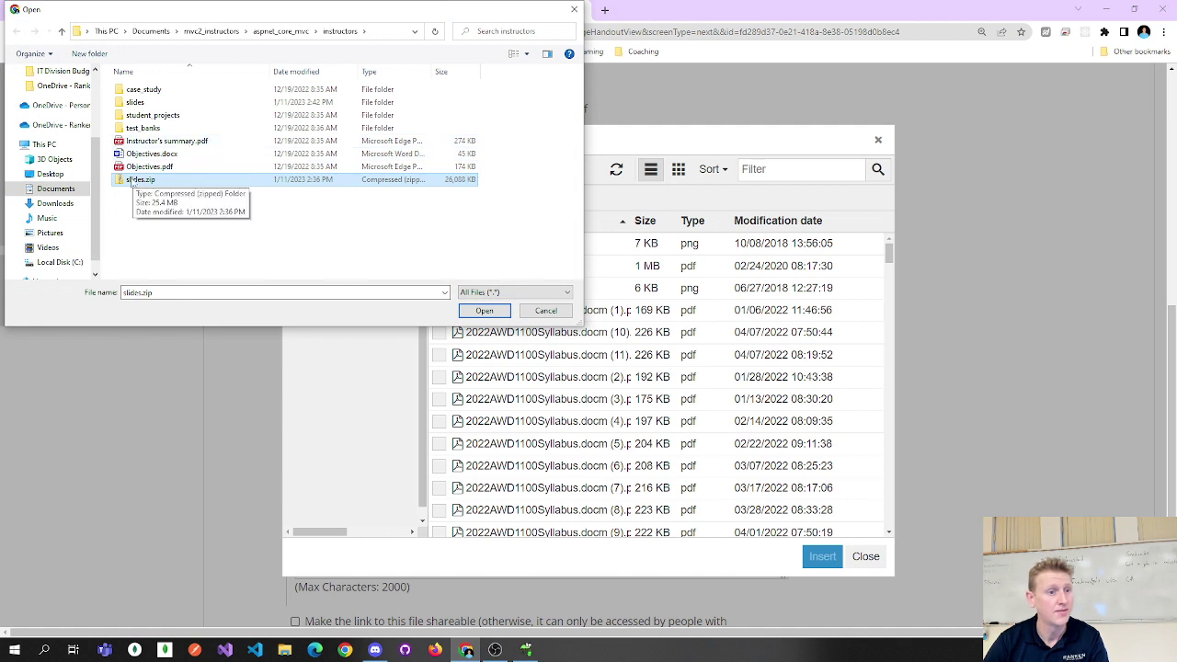
click(55, 203)
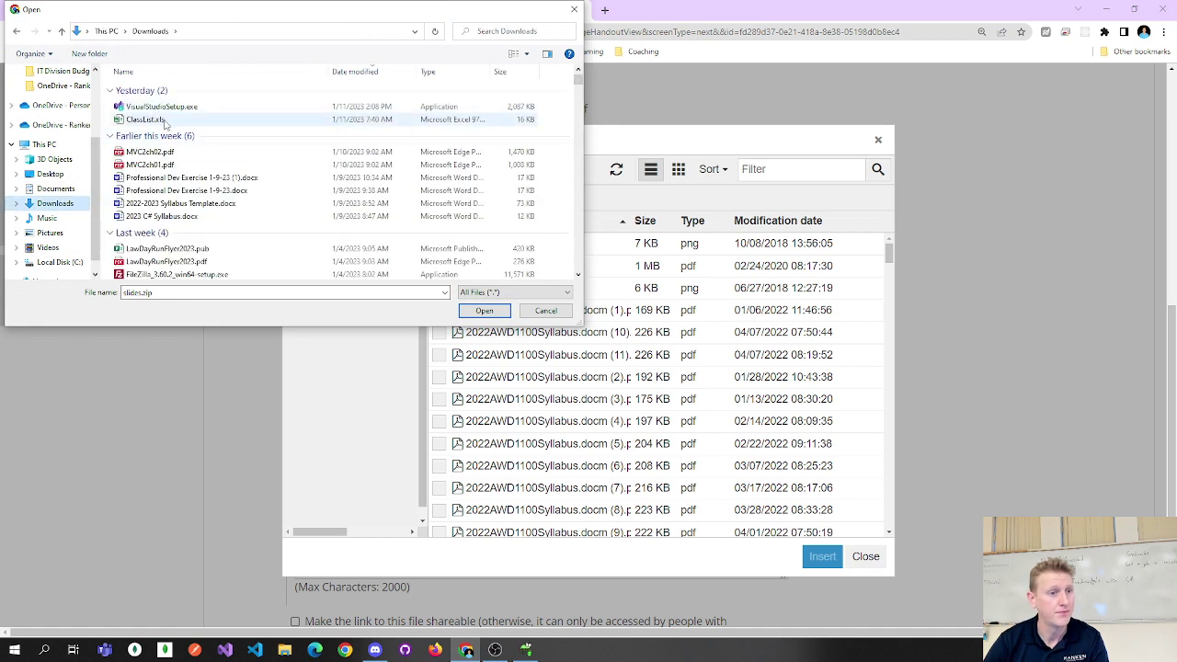
click(66, 190)
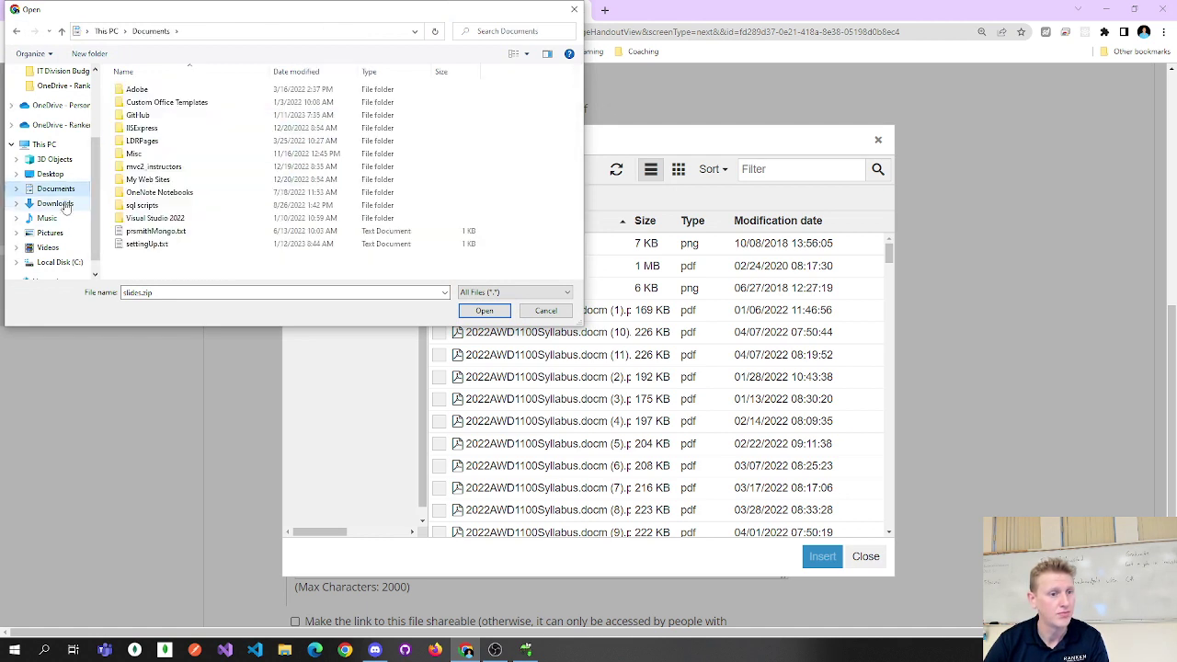
click(161, 246)
click(482, 311)
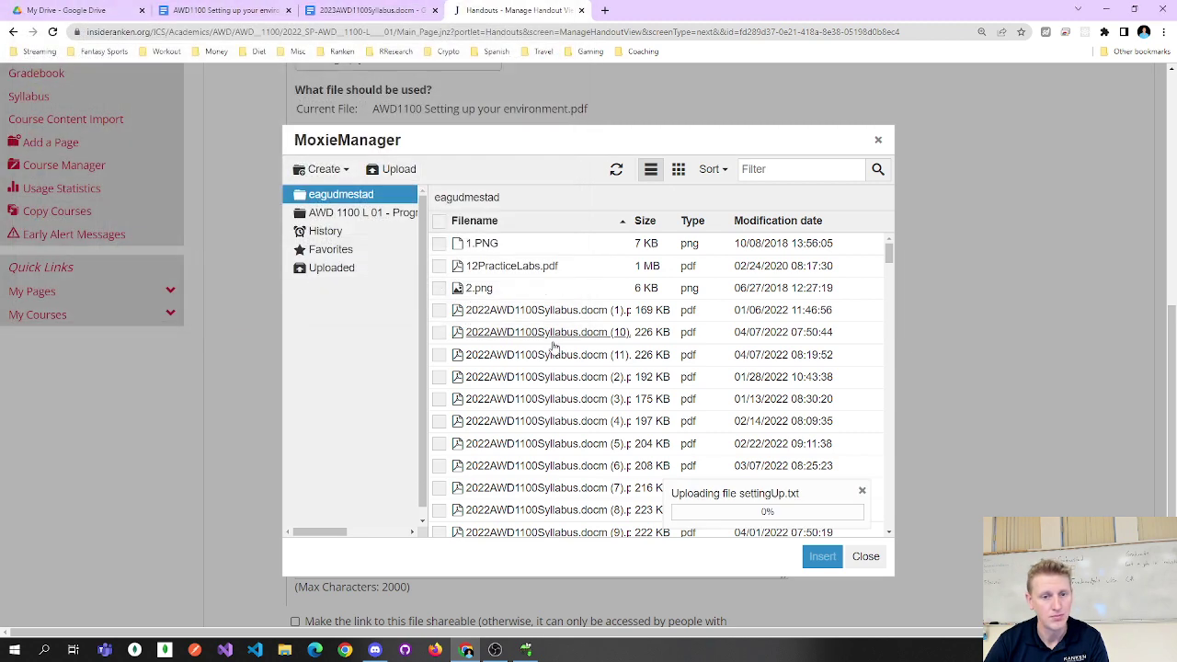
click(809, 555)
scroll(231, 420, down, 2)
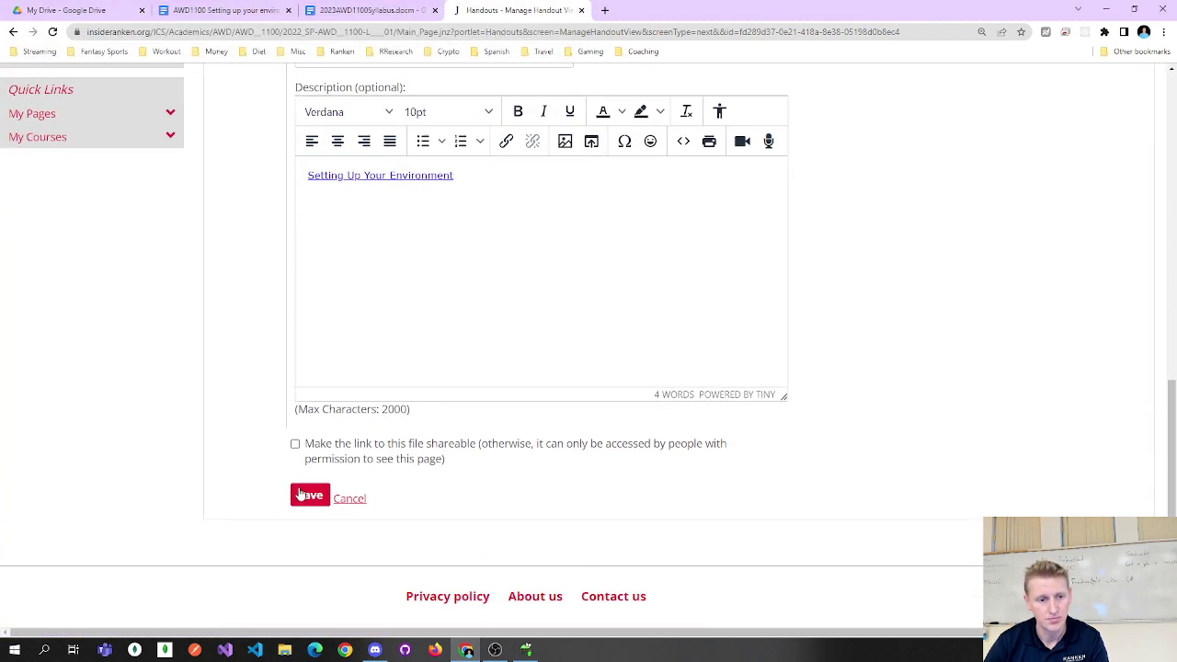
click(304, 496)
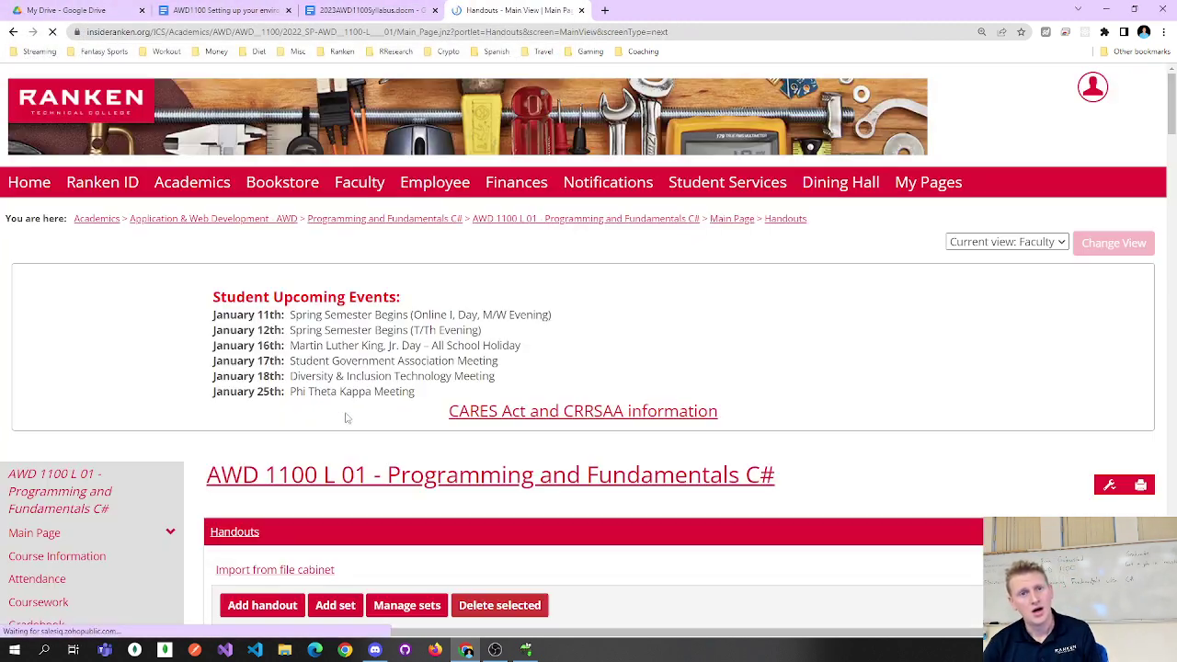
Open the updated handout and load its Google Docs link from the address bar.
scroll(334, 389, down, 3)
scroll(335, 438, down, 1)
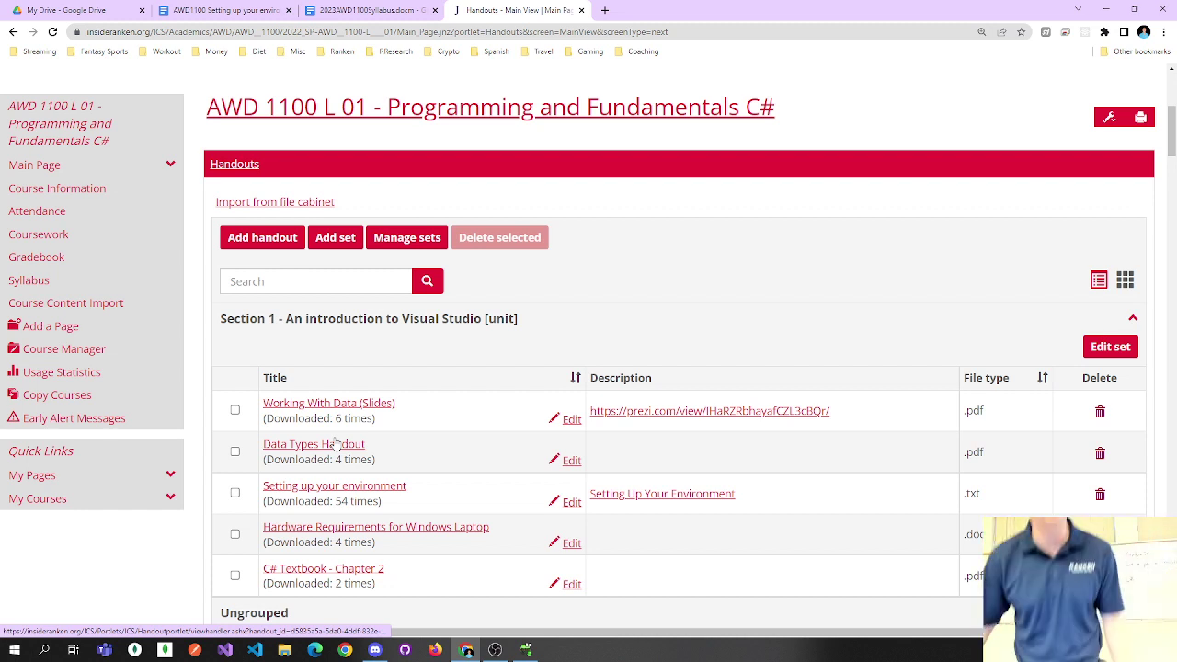
click(362, 482)
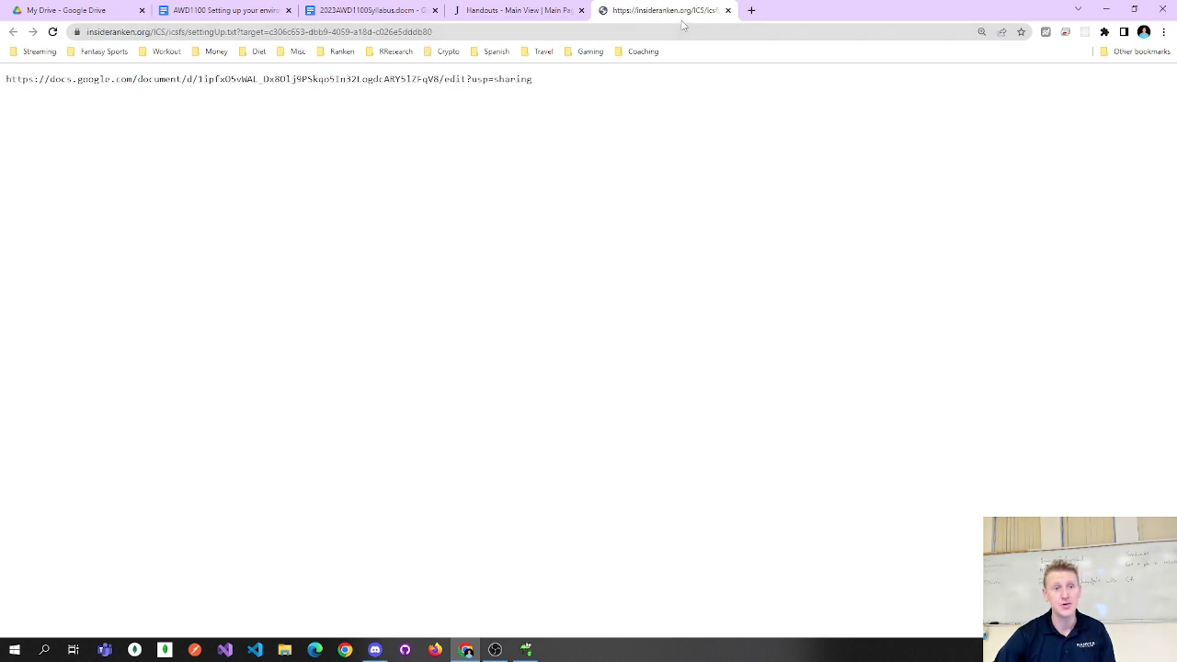
triple_click(524, 80)
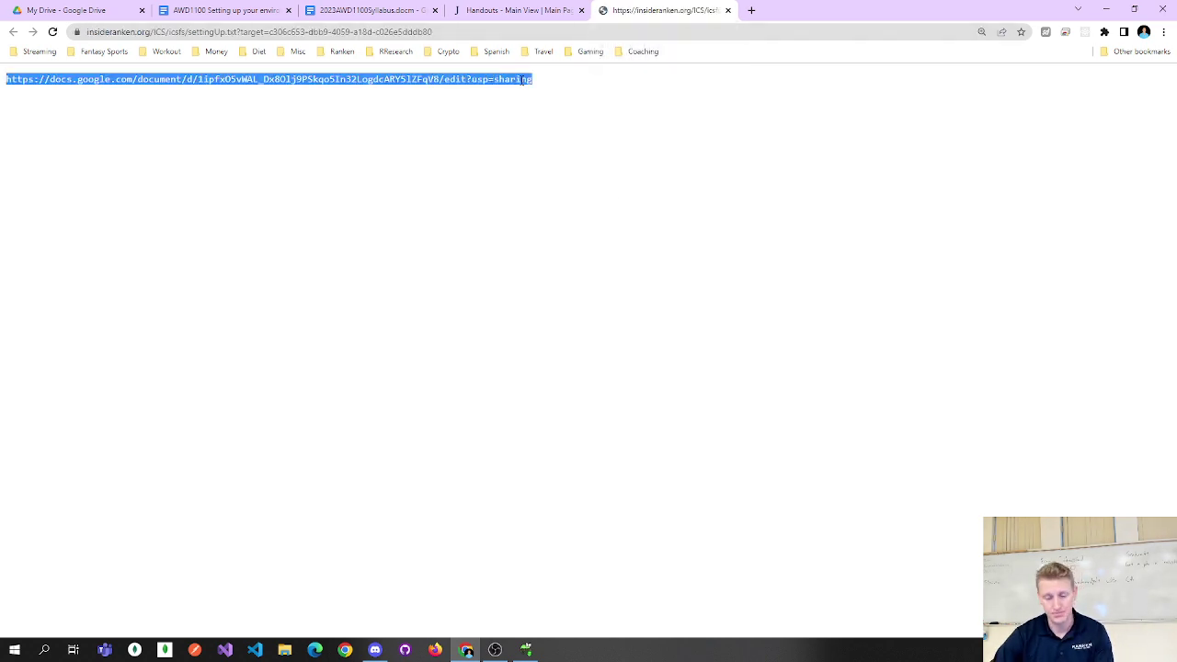
click(466, 30)
key(Return)
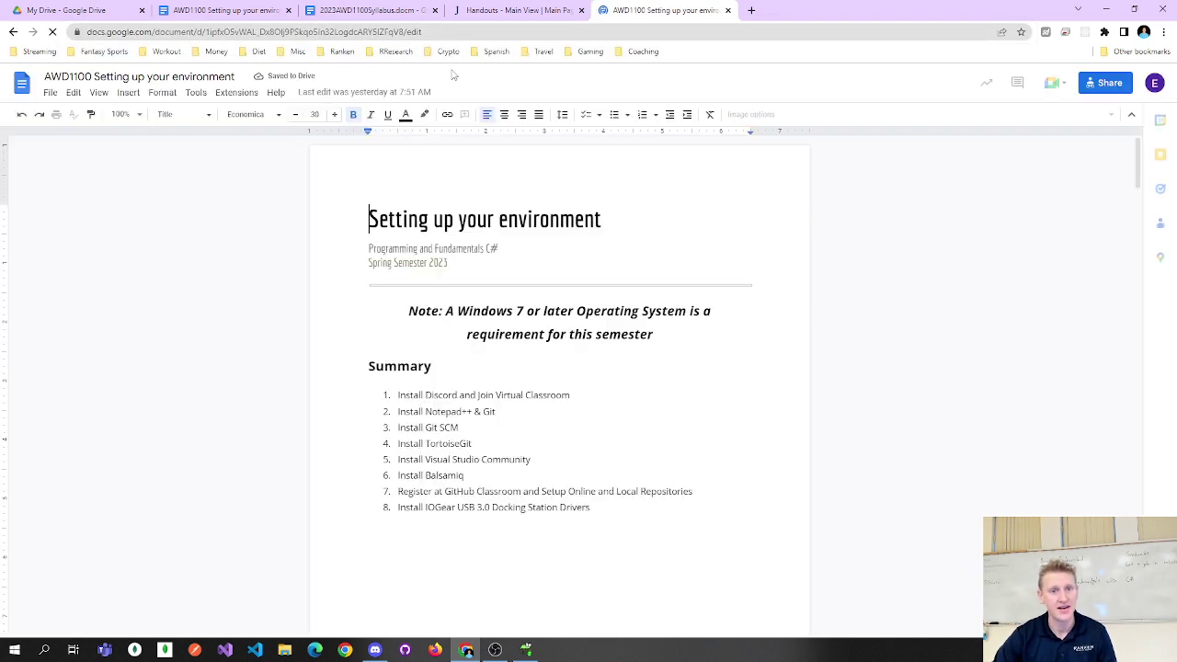
Follow the handout's description link to the guide and close the duplicate doc tab.
click(506, 7)
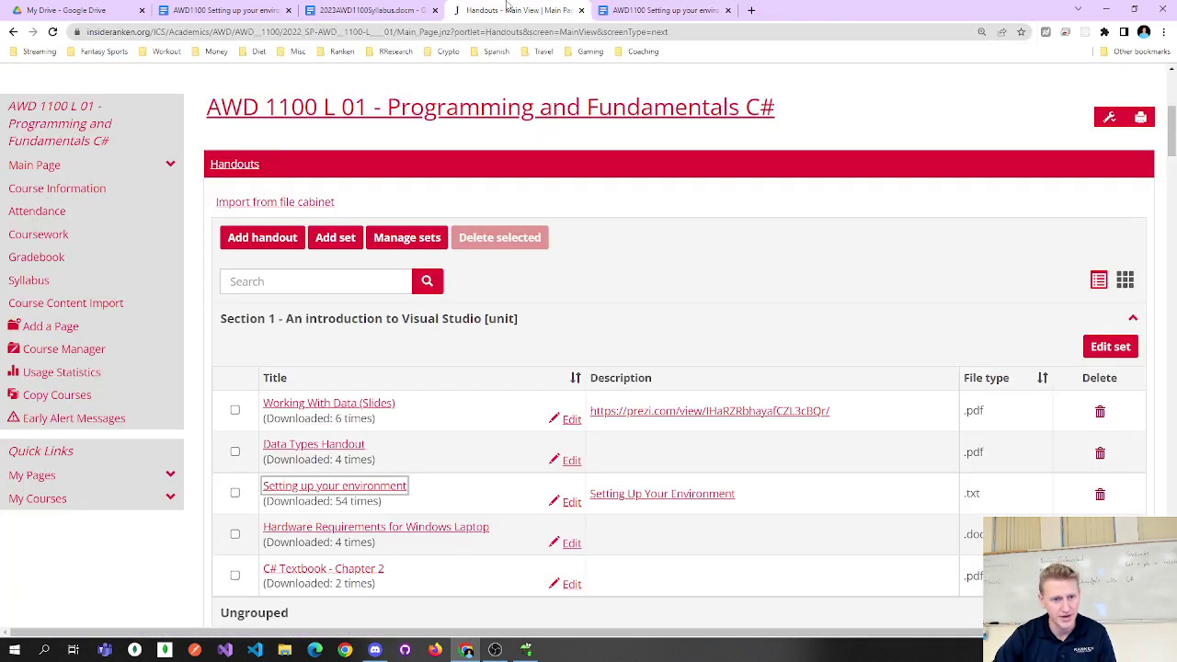
click(650, 496)
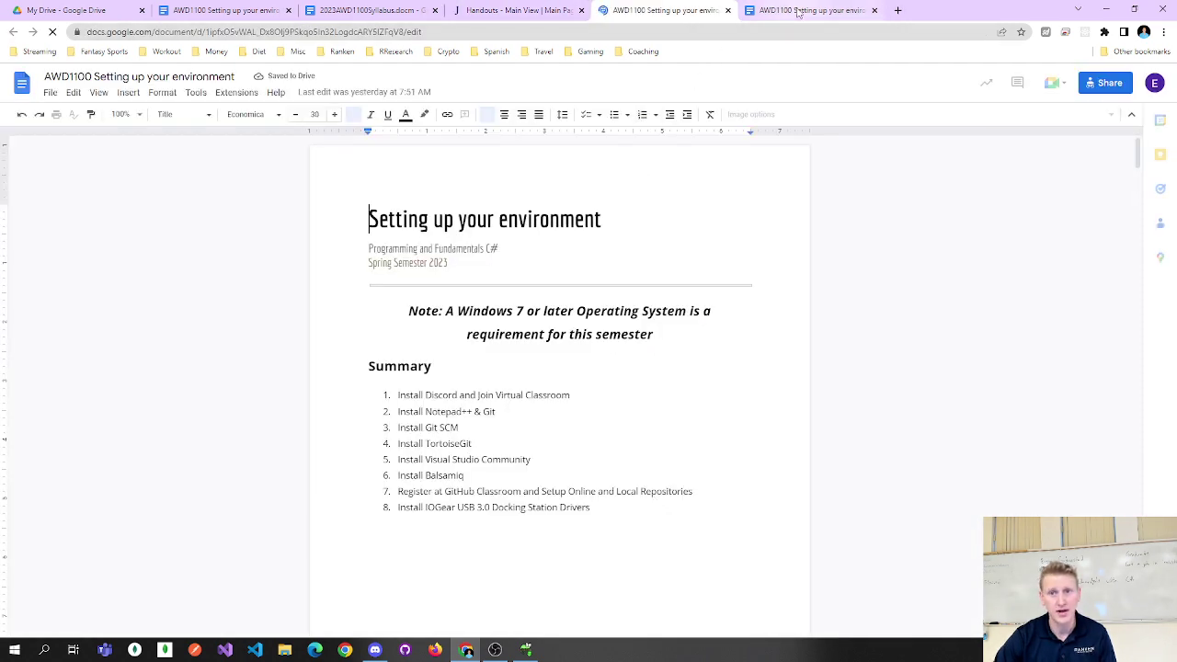
click(515, 9)
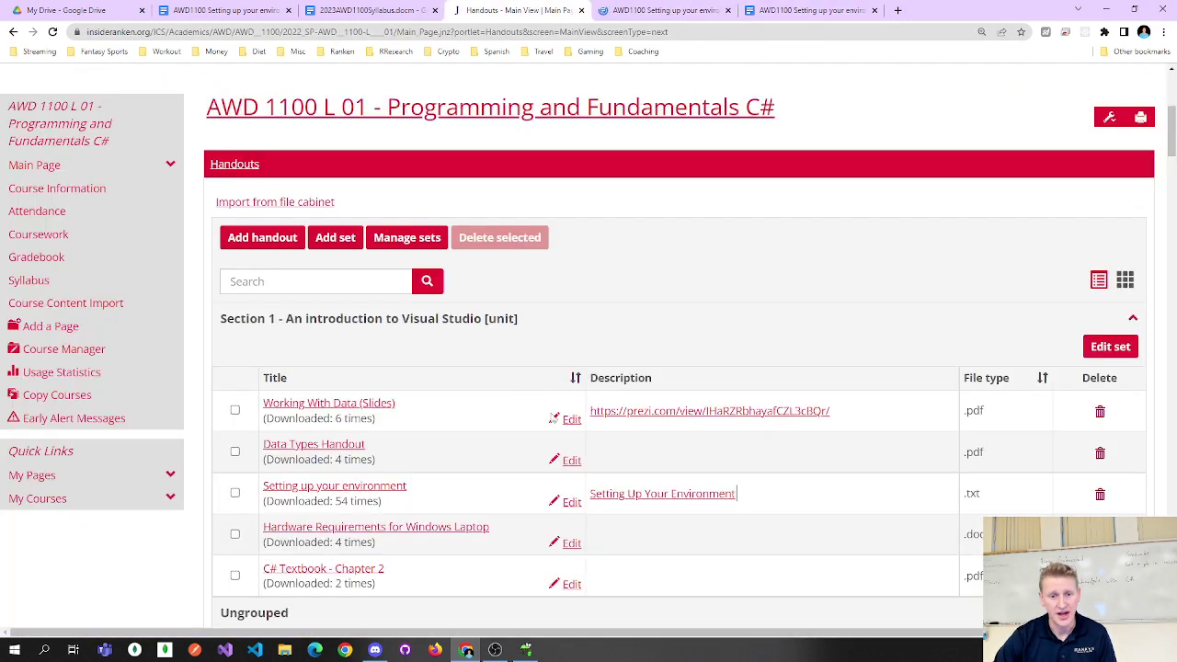
click(639, 497)
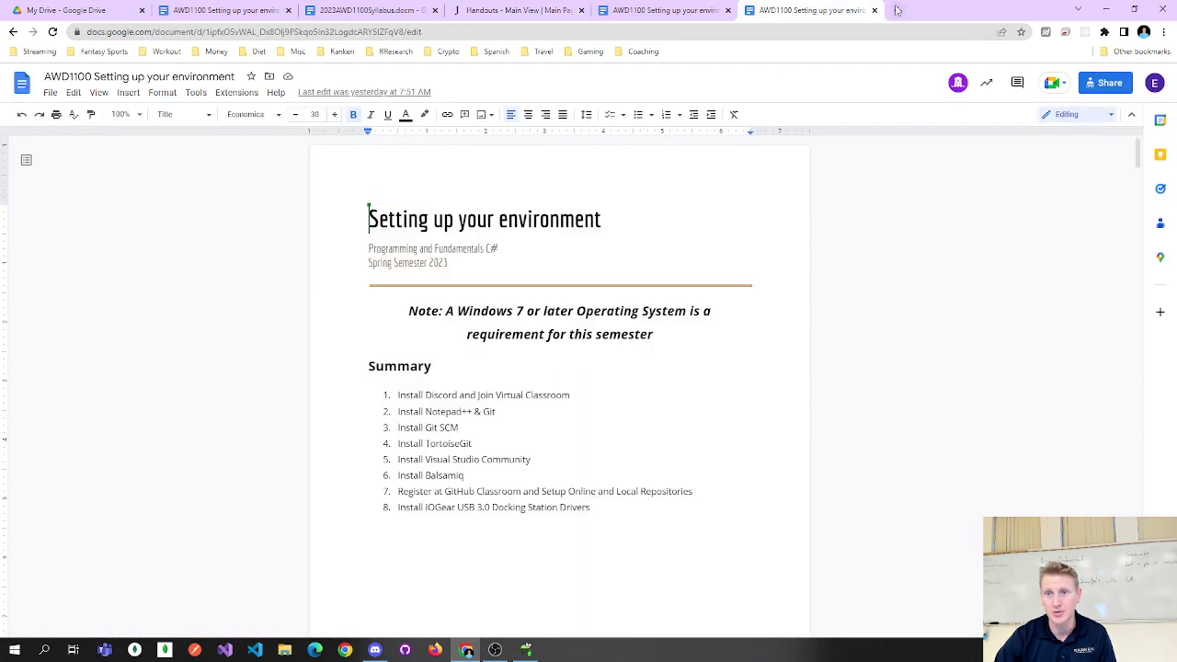
click(874, 11)
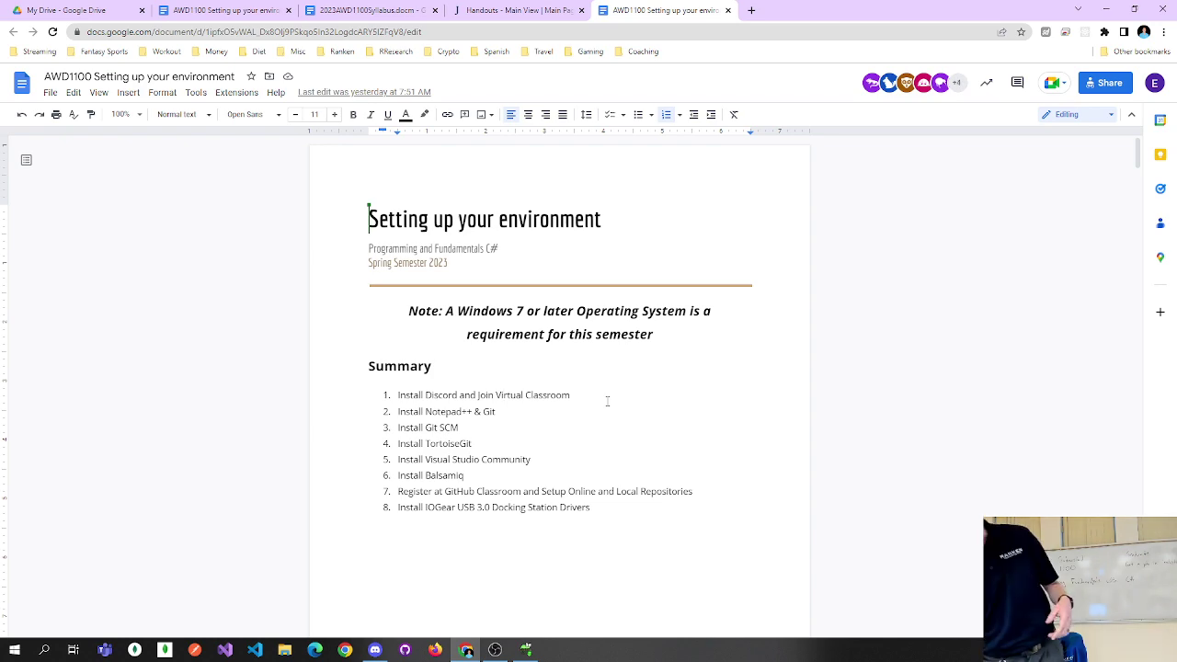
Go Home > Academics and open AWD 1100 (L 01) from the course list.
click(515, 10)
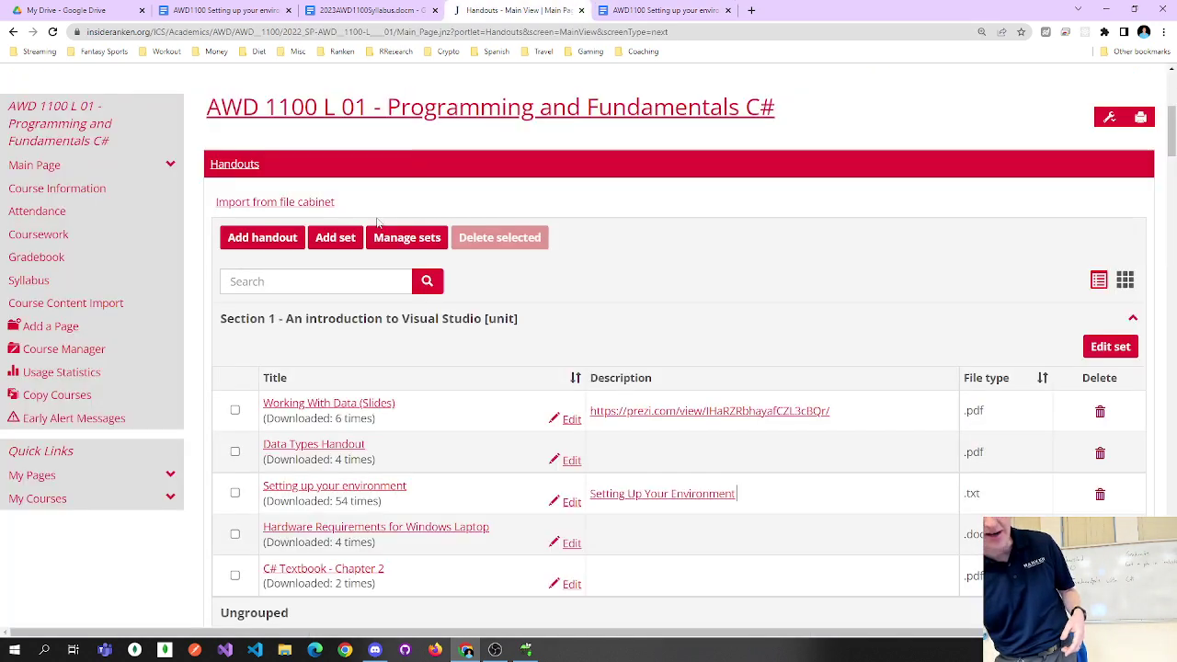
scroll(376, 220, up, 4)
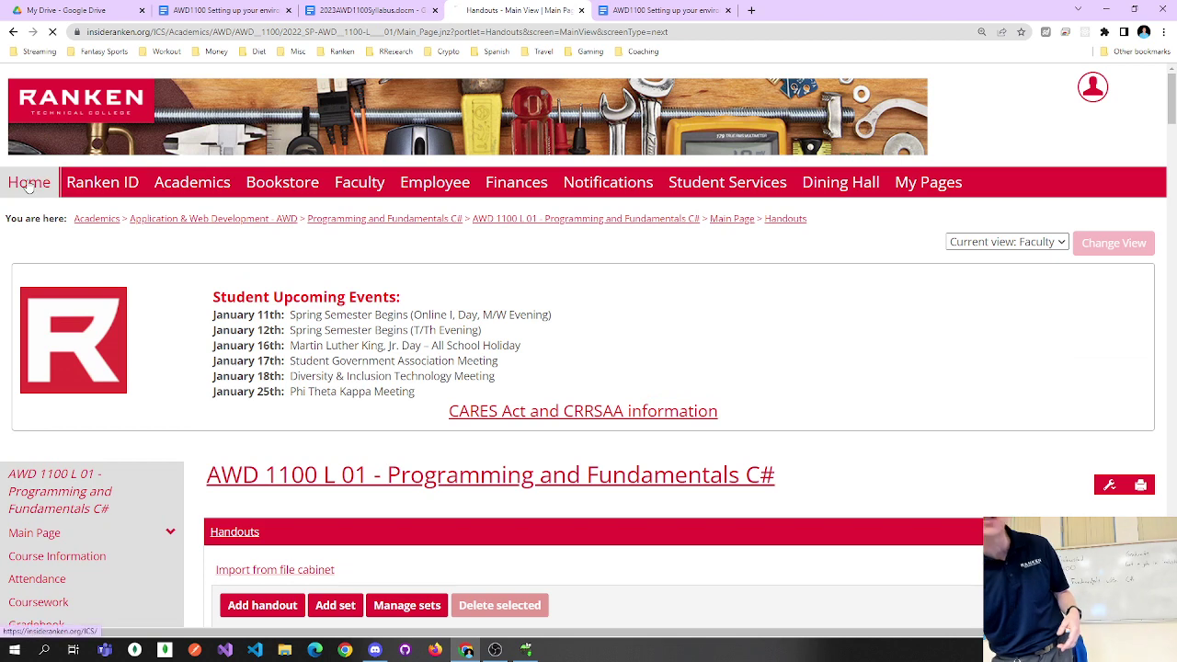
click(30, 184)
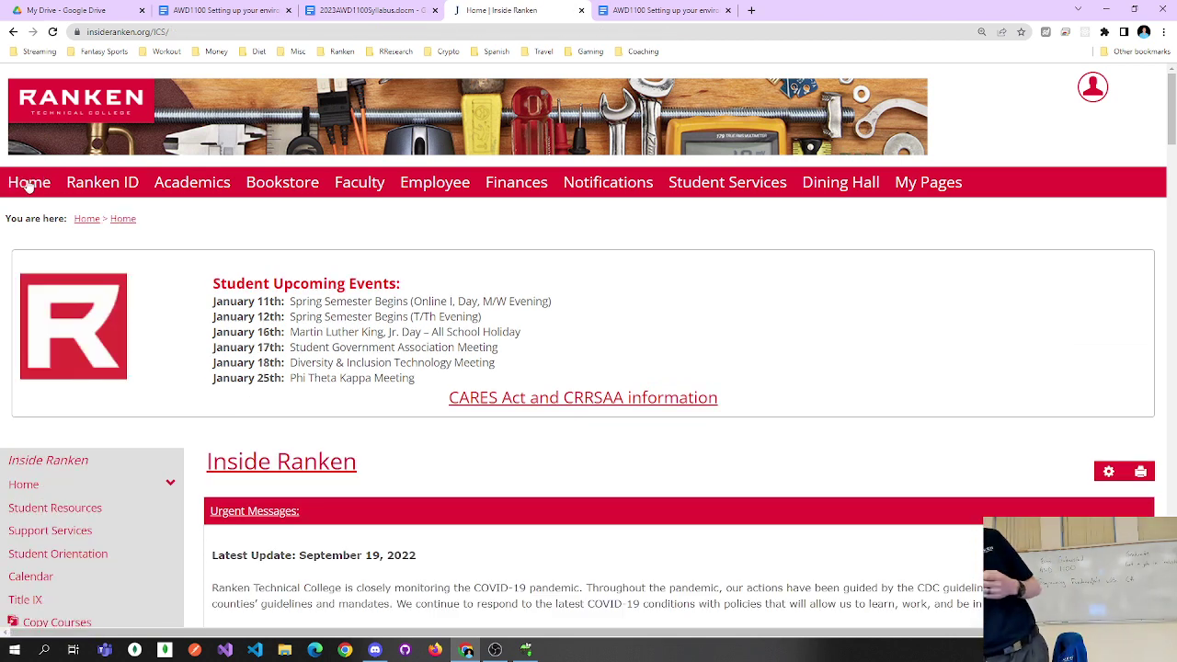
click(178, 189)
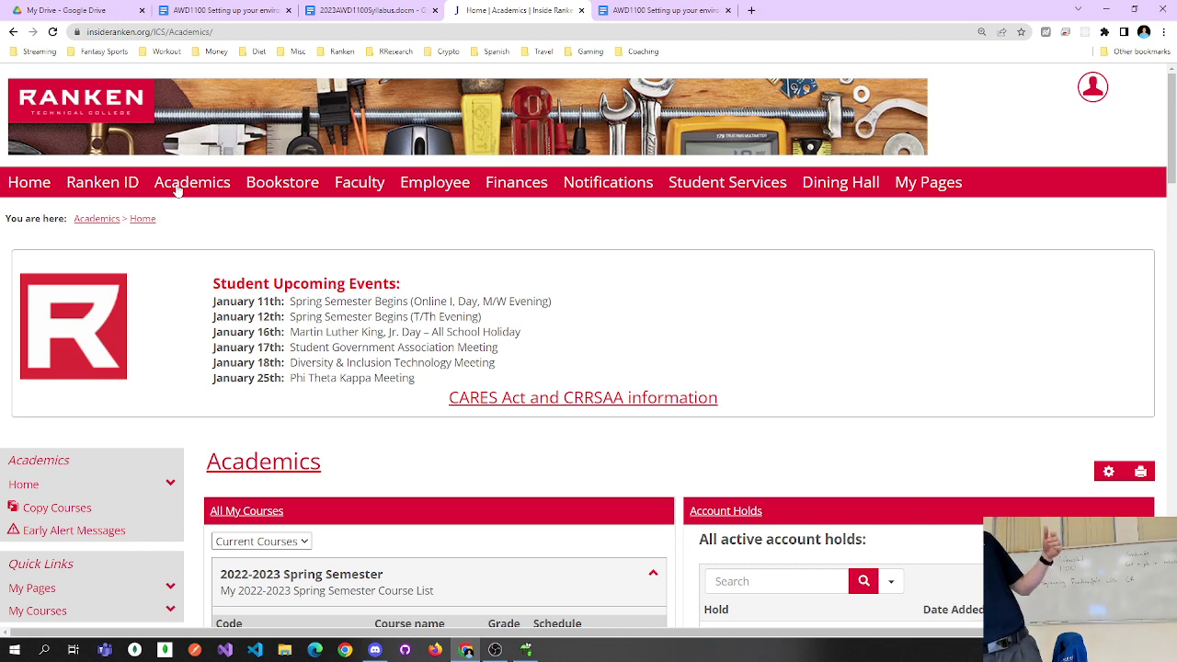
scroll(177, 258, down, 3)
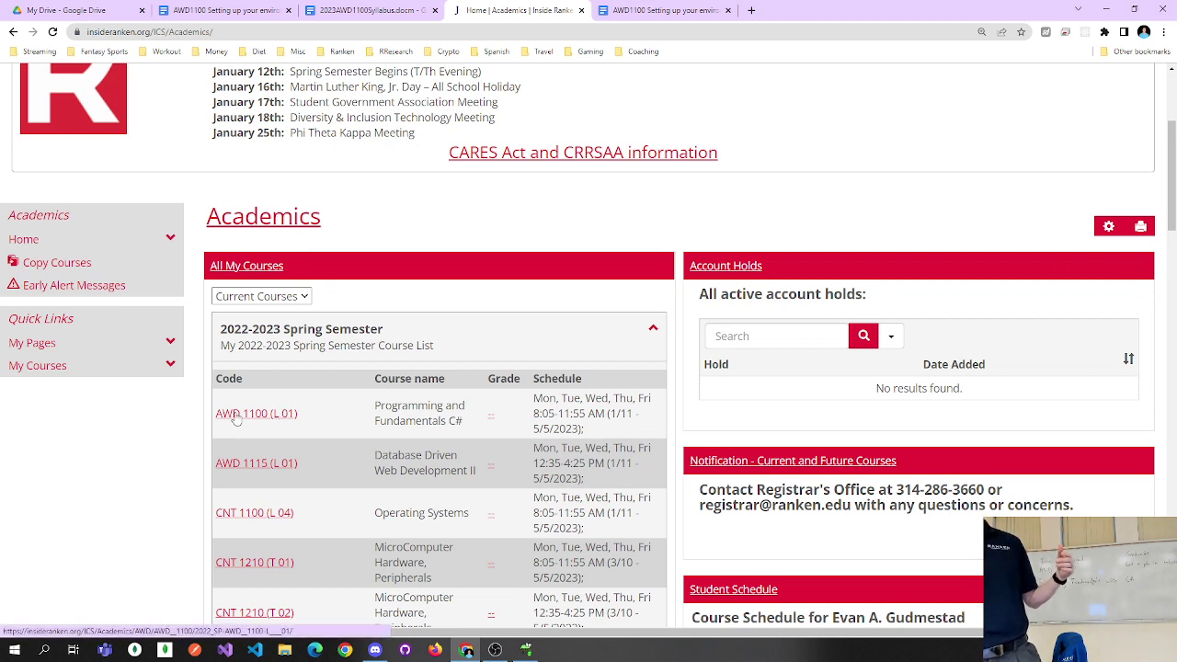
click(236, 415)
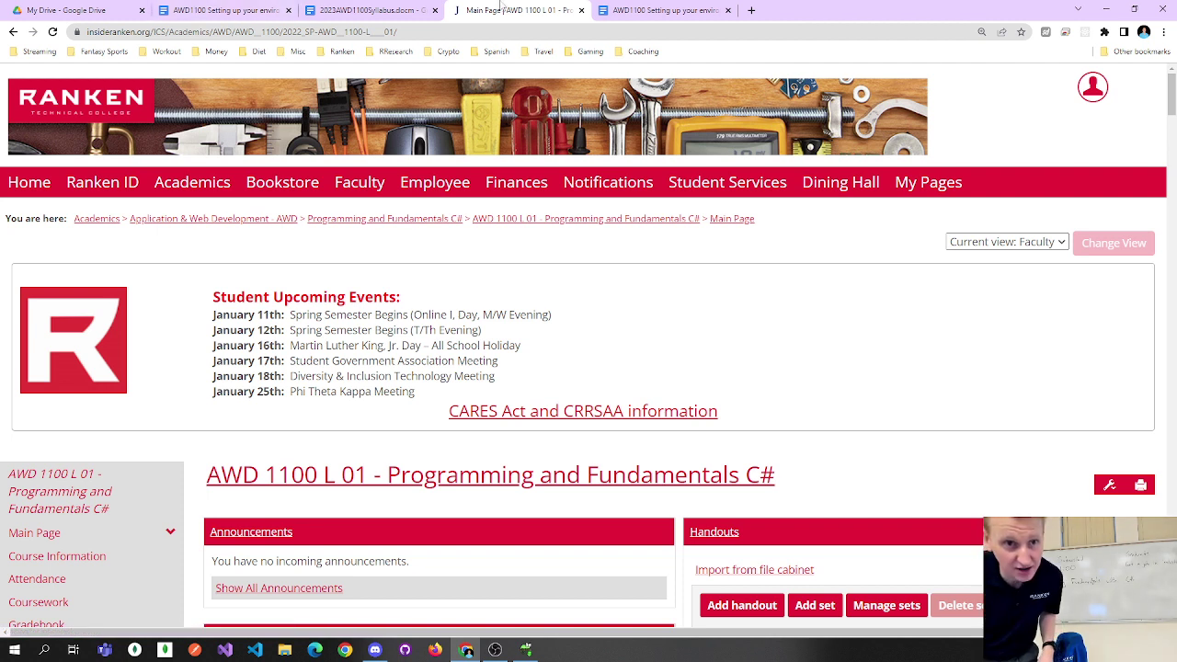
Switch to the AWD1100 Setting up your environment Google Docs tab.
click(610, 9)
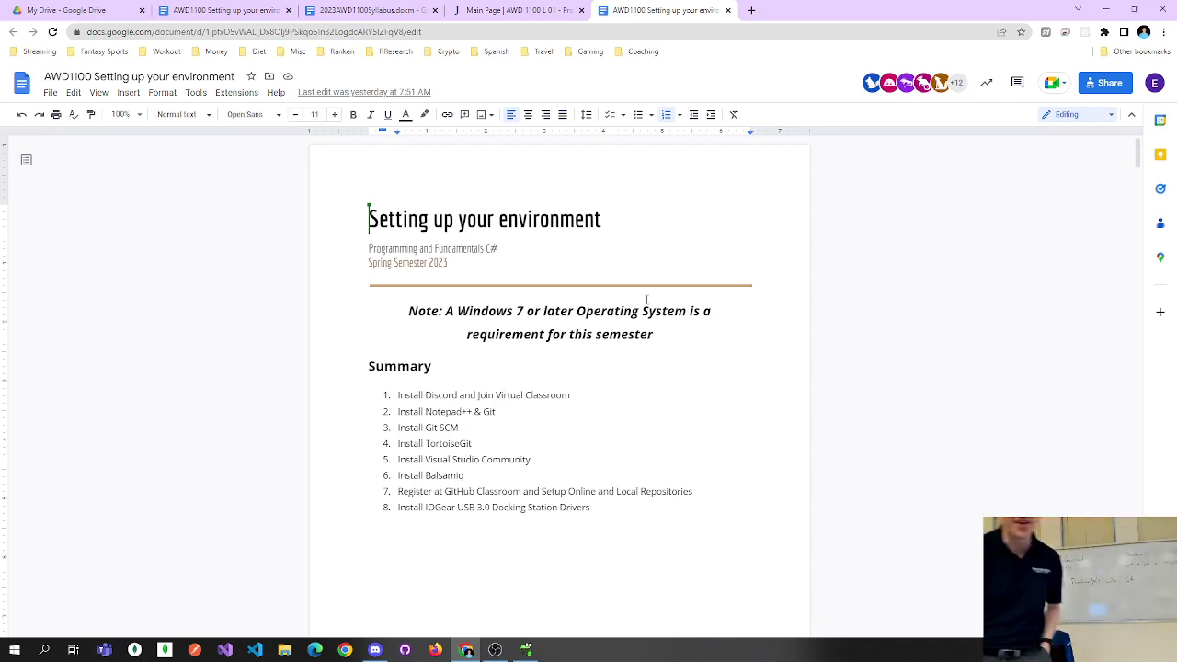
Open the Install Discord section's discord.com link in a new tab and switch to it.
scroll(520, 364, down, 6)
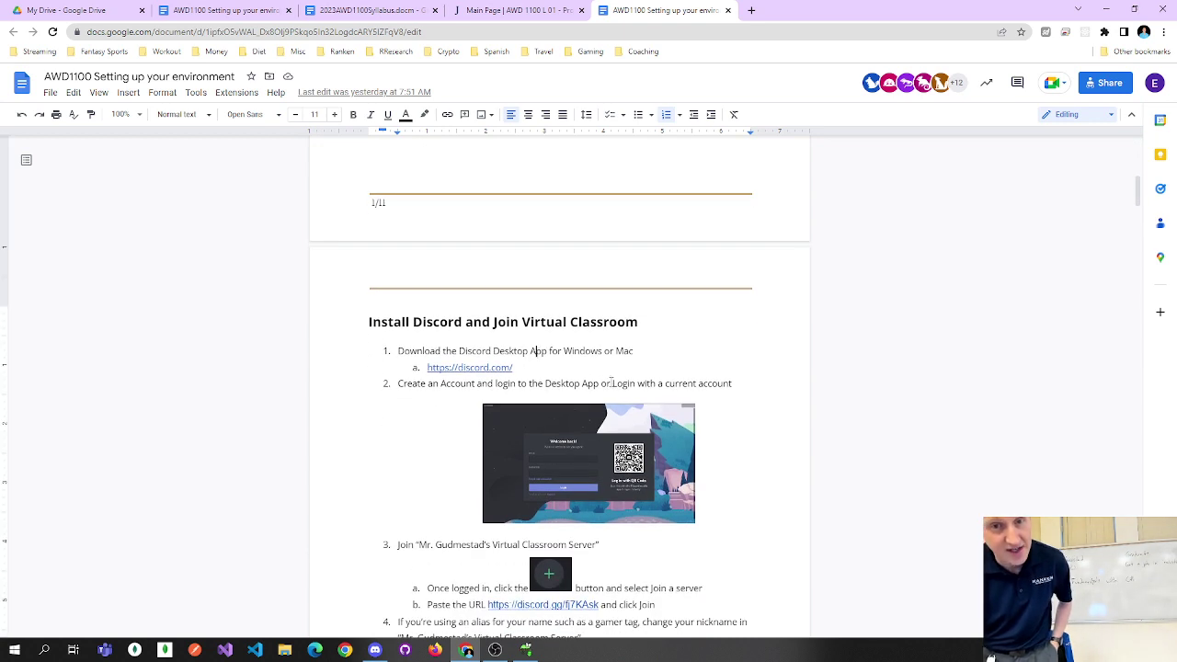
drag(445, 351, 620, 350)
click(621, 351)
click(503, 368)
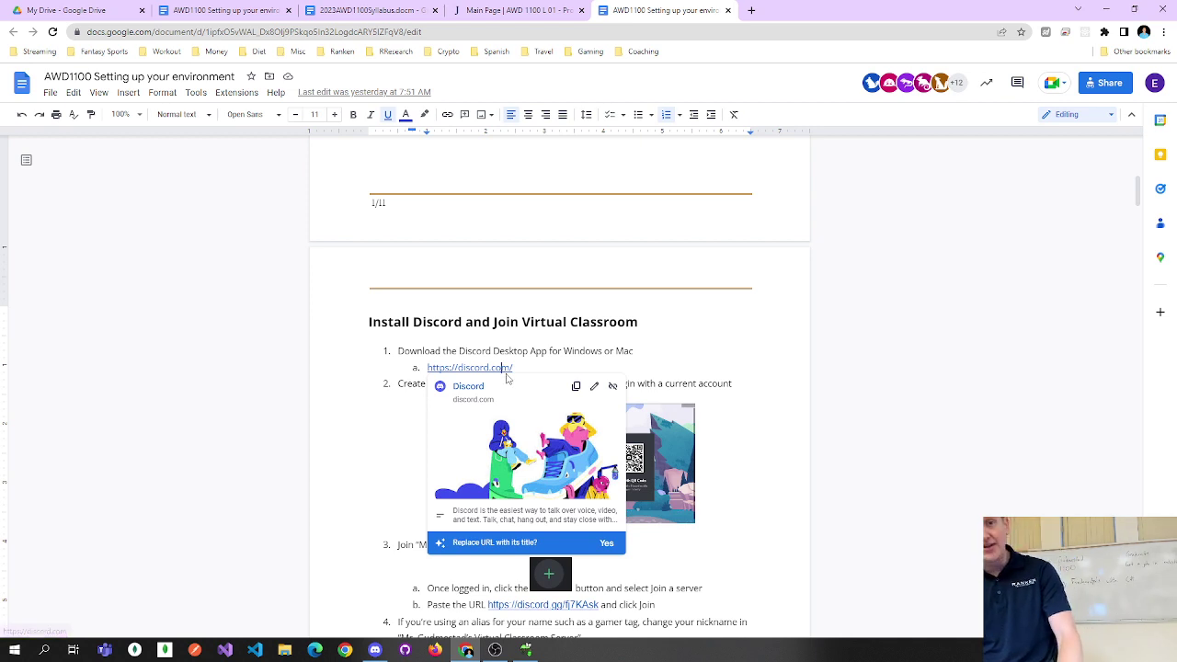
click(475, 391)
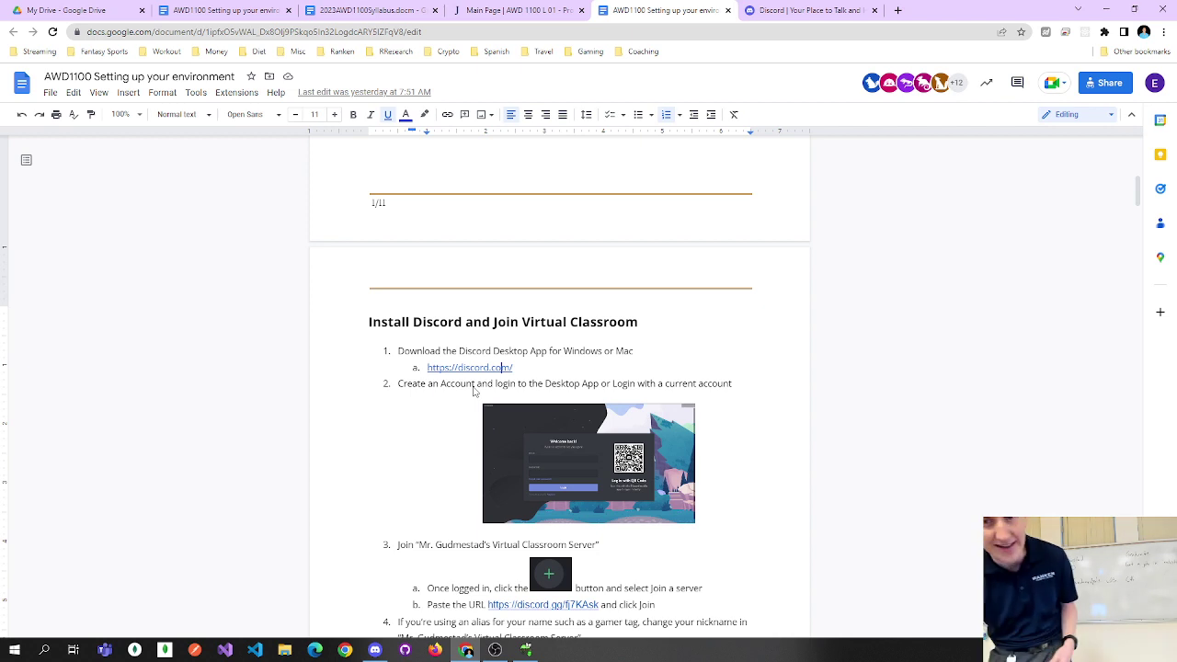
click(557, 351)
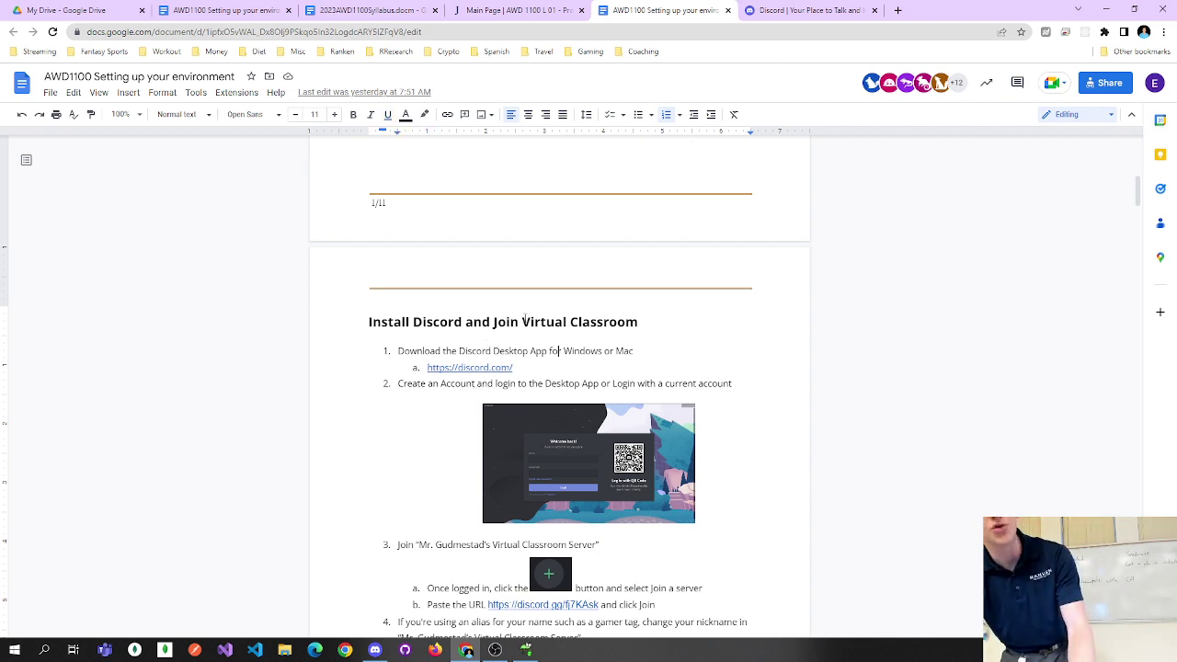
click(796, 12)
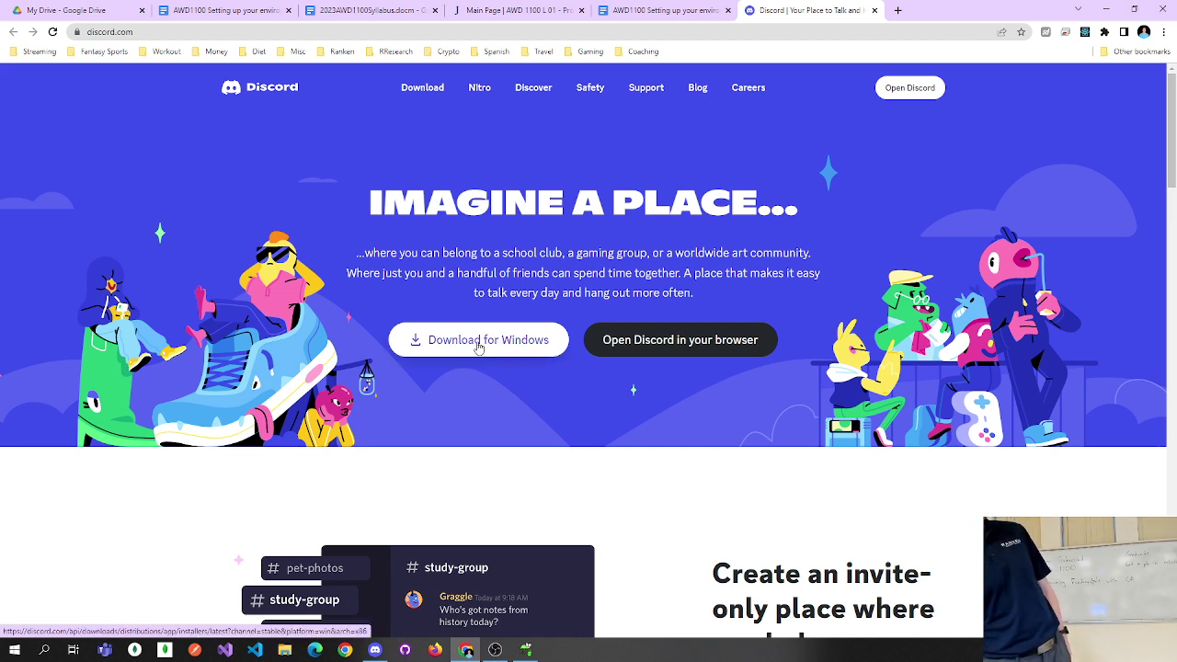
Save the Discord Windows installer to Downloads, run it, and drag the app window into view.
click(478, 342)
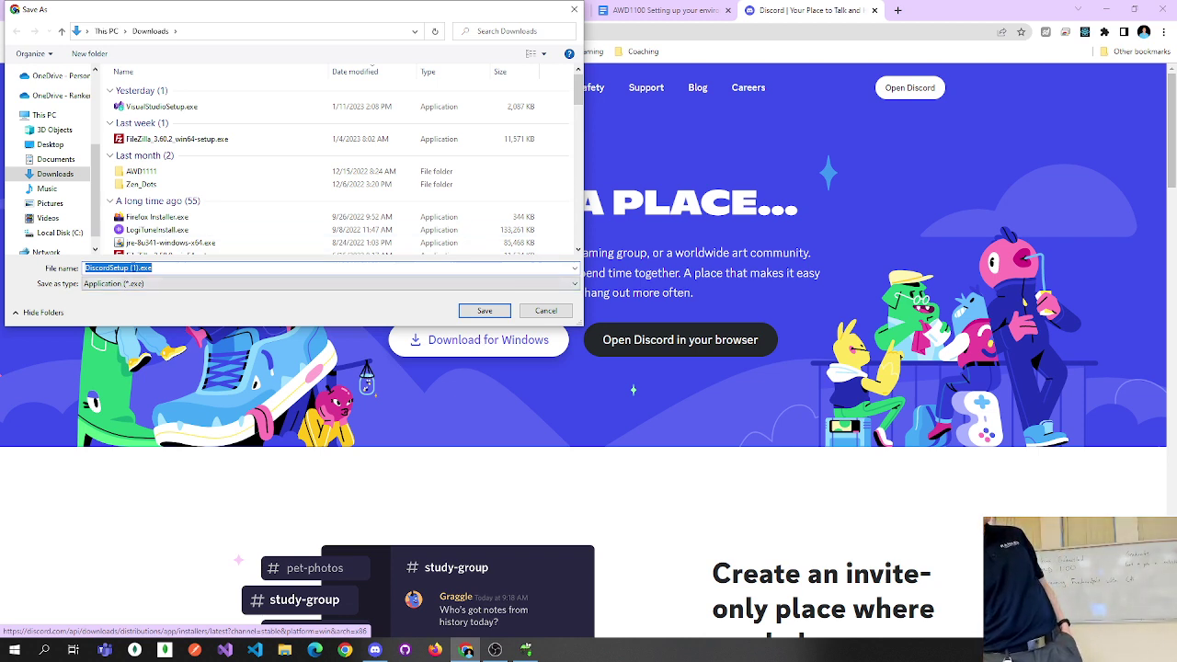
click(485, 310)
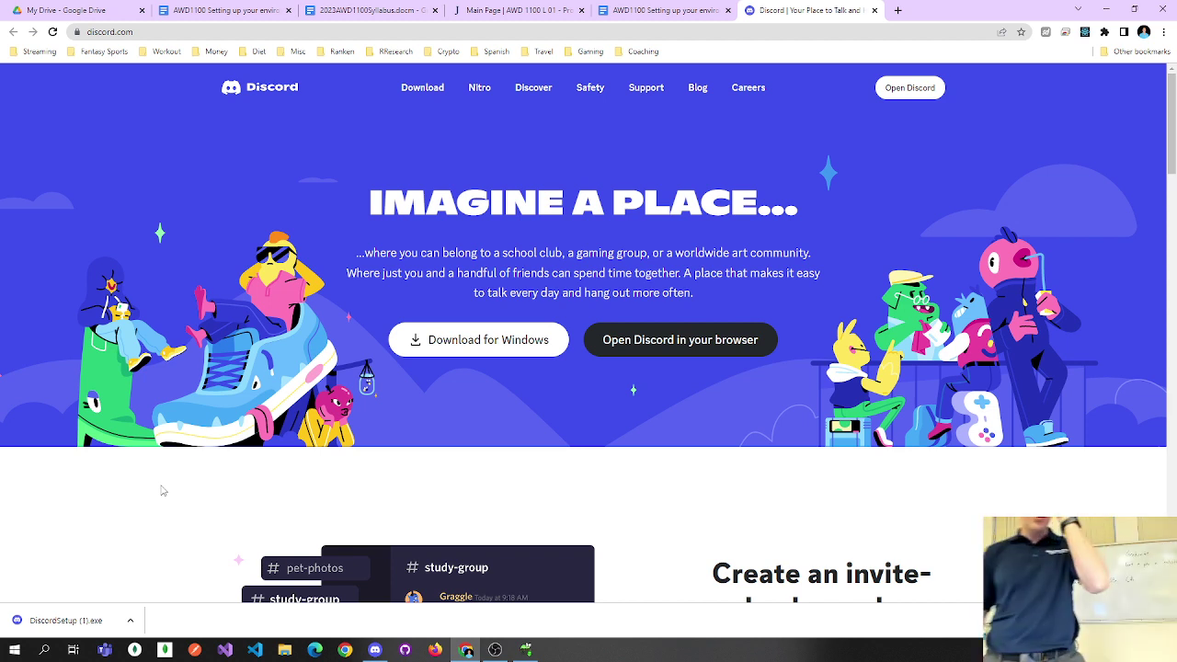
click(64, 620)
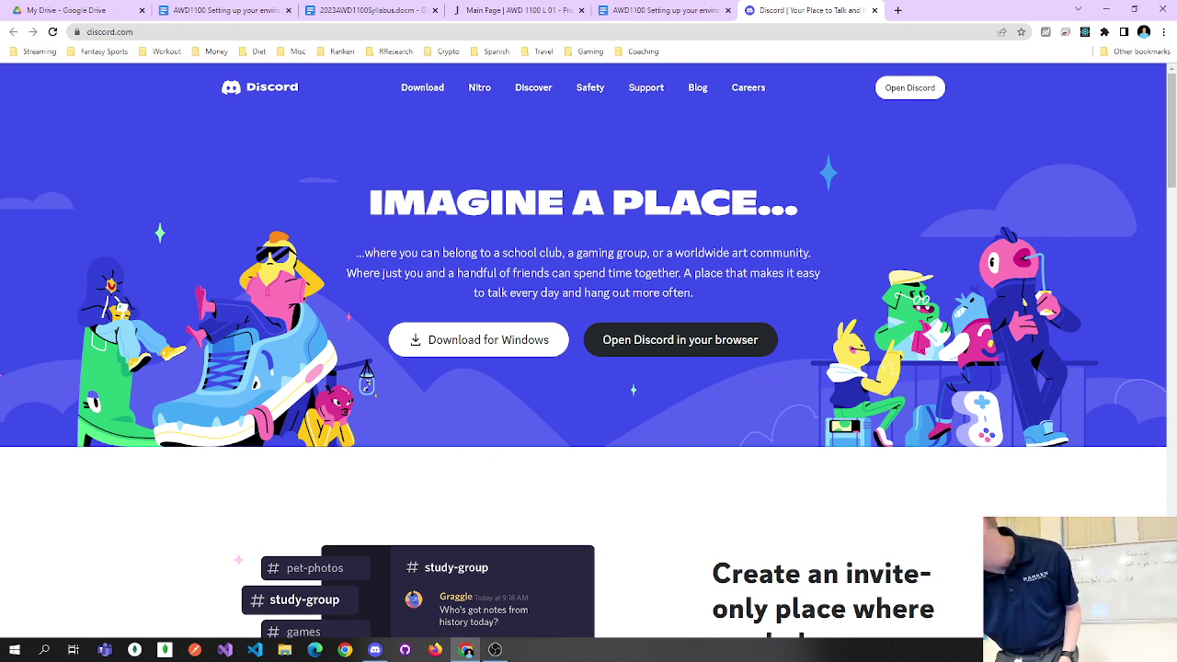
drag(1175, 211, 631, 1)
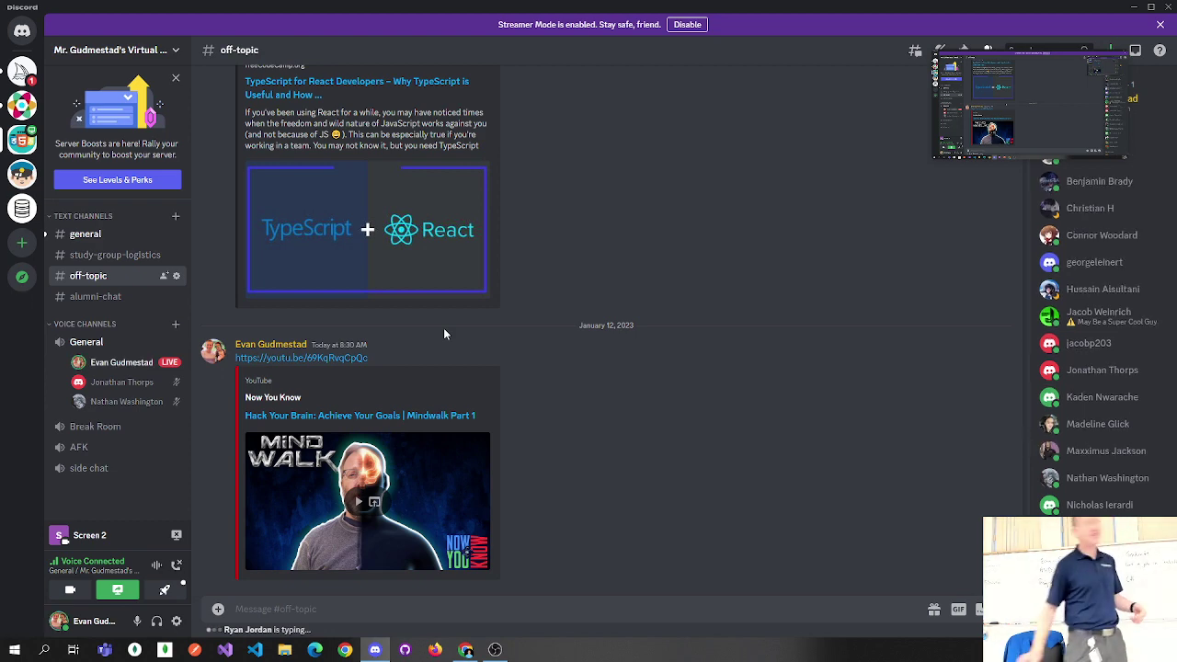
Look at #general, go back to #off-topic, then minimize Discord.
click(112, 234)
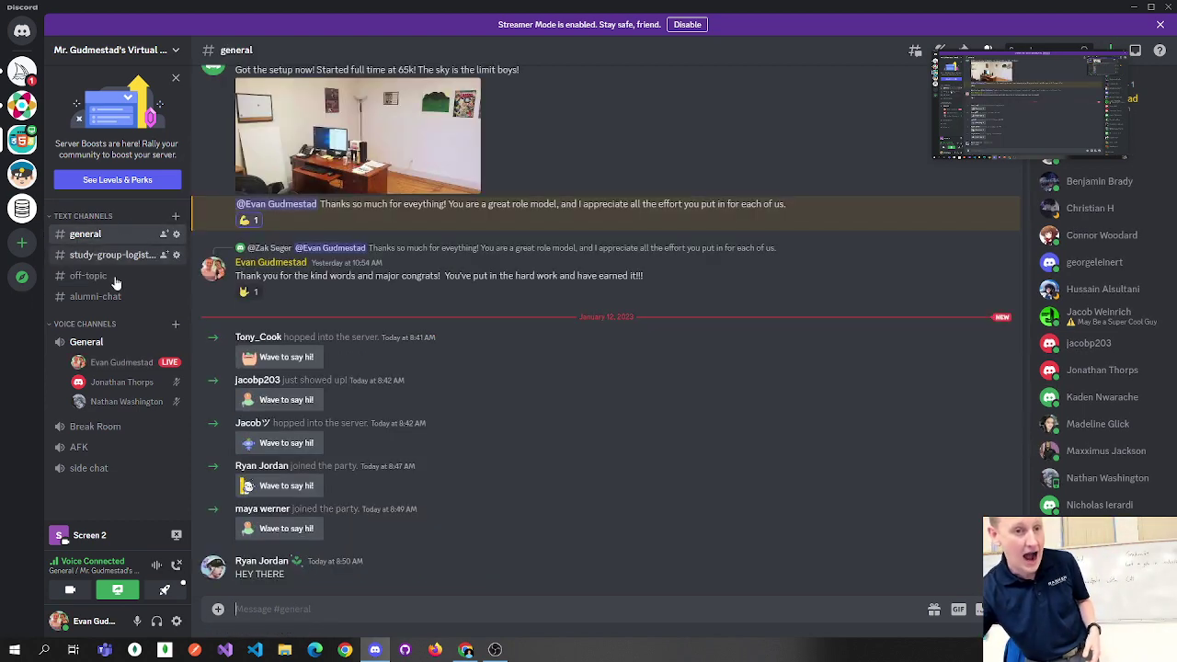
click(96, 278)
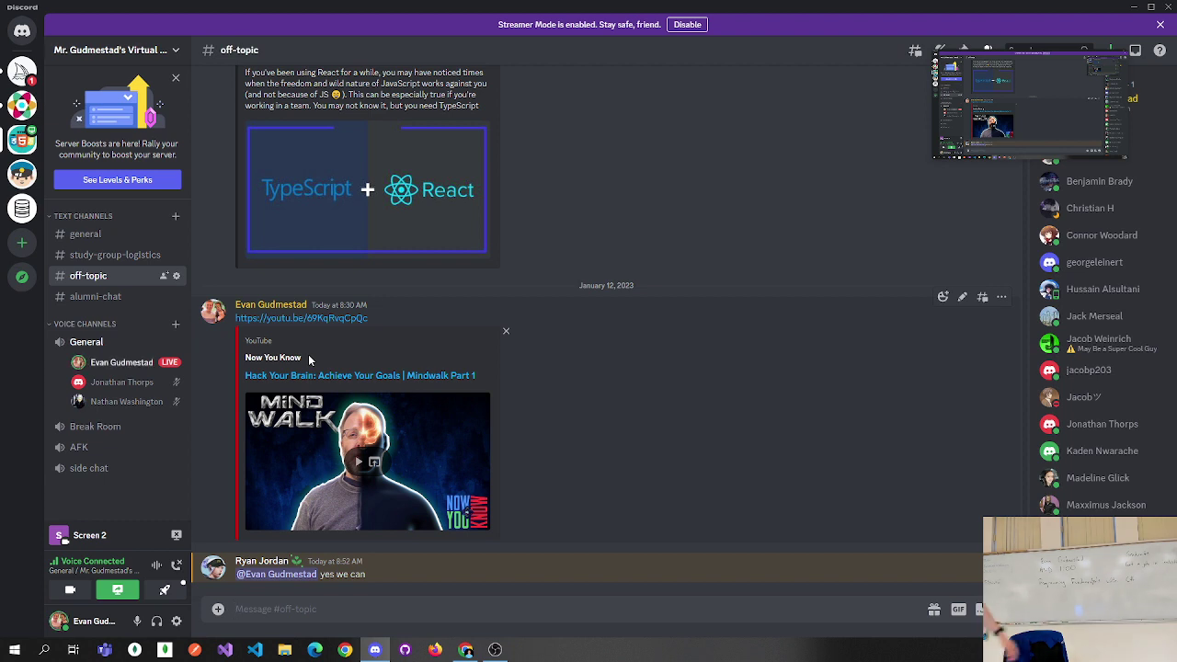
click(1134, 8)
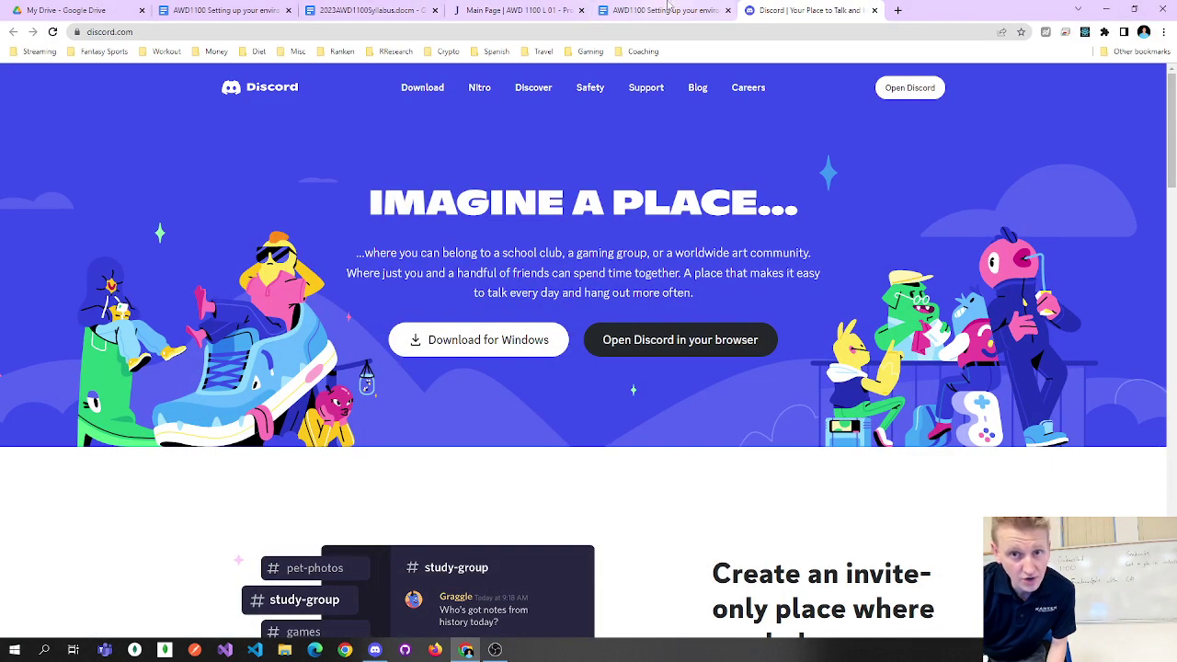
Copy the discord.gg invite link from step 3b of the AWD1100 setup guide.
click(664, 10)
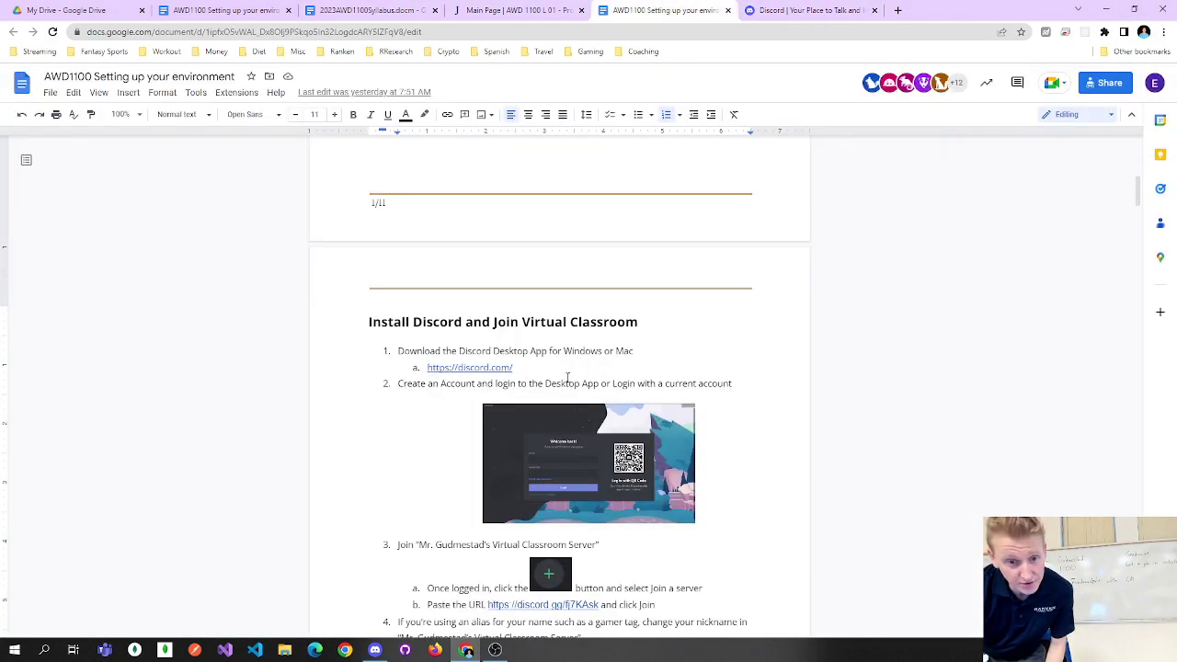
scroll(479, 392, down, 2)
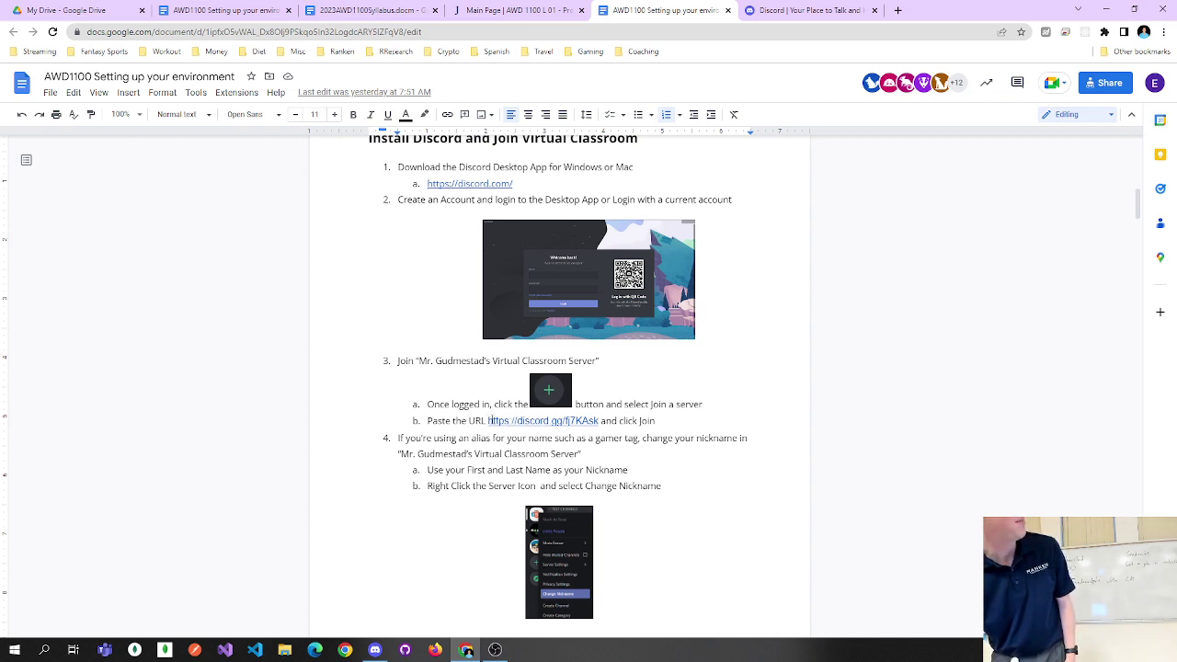
drag(490, 420, 599, 420)
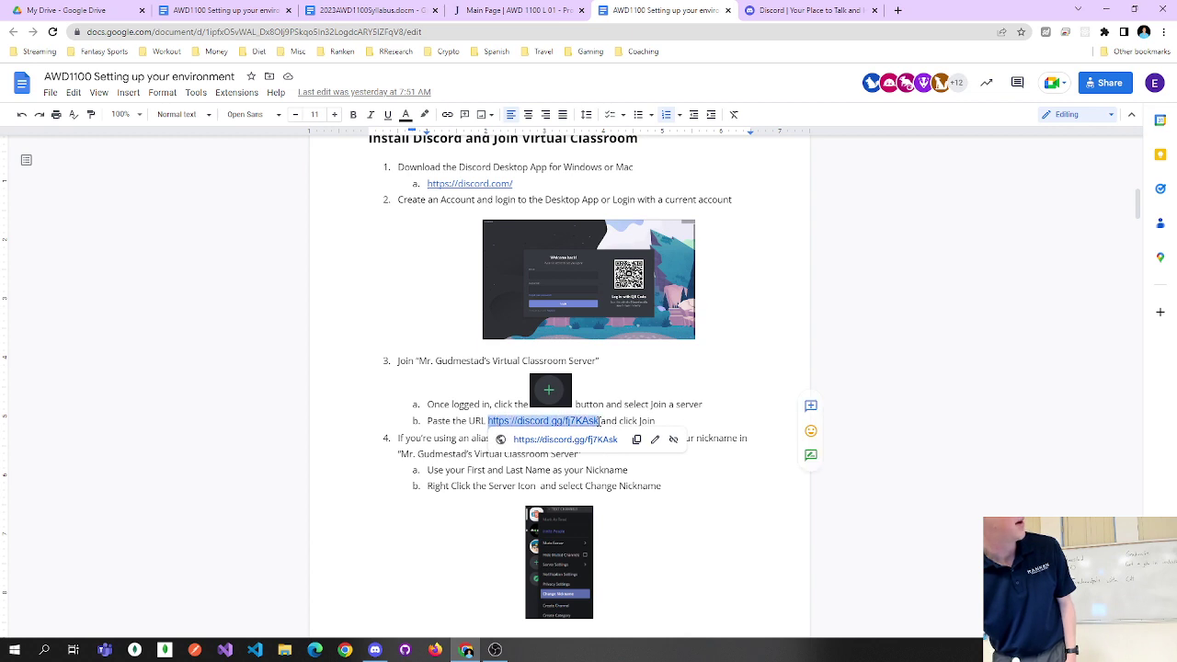
right_click(585, 421)
click(592, 261)
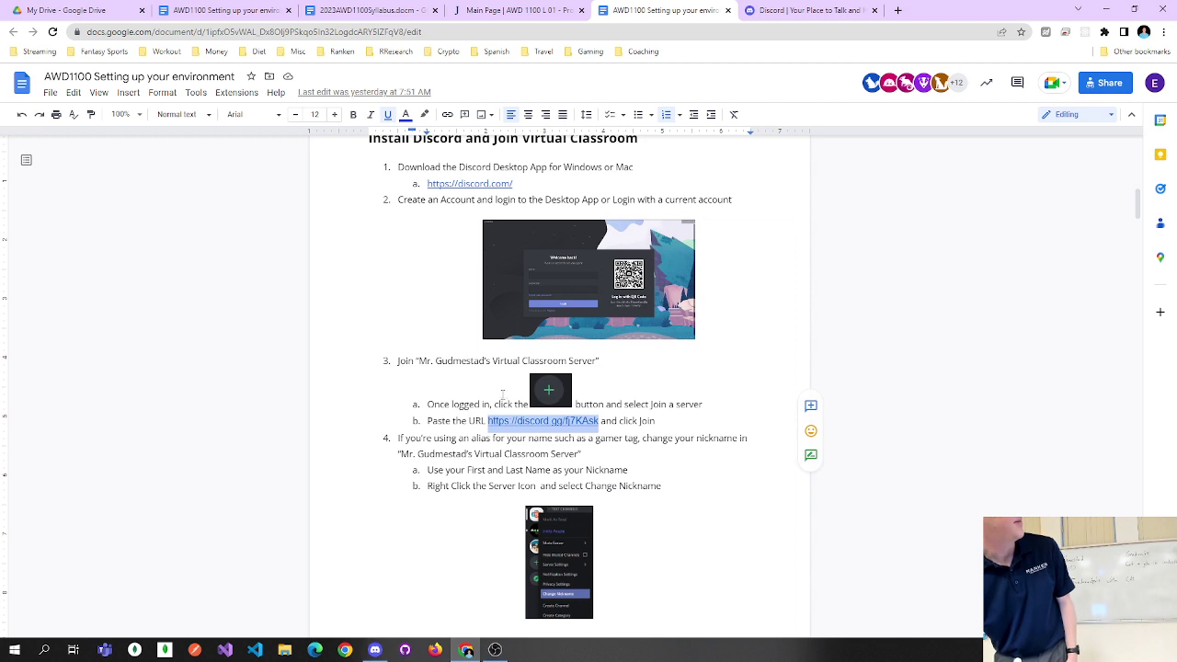
drag(623, 405, 686, 404)
click(688, 404)
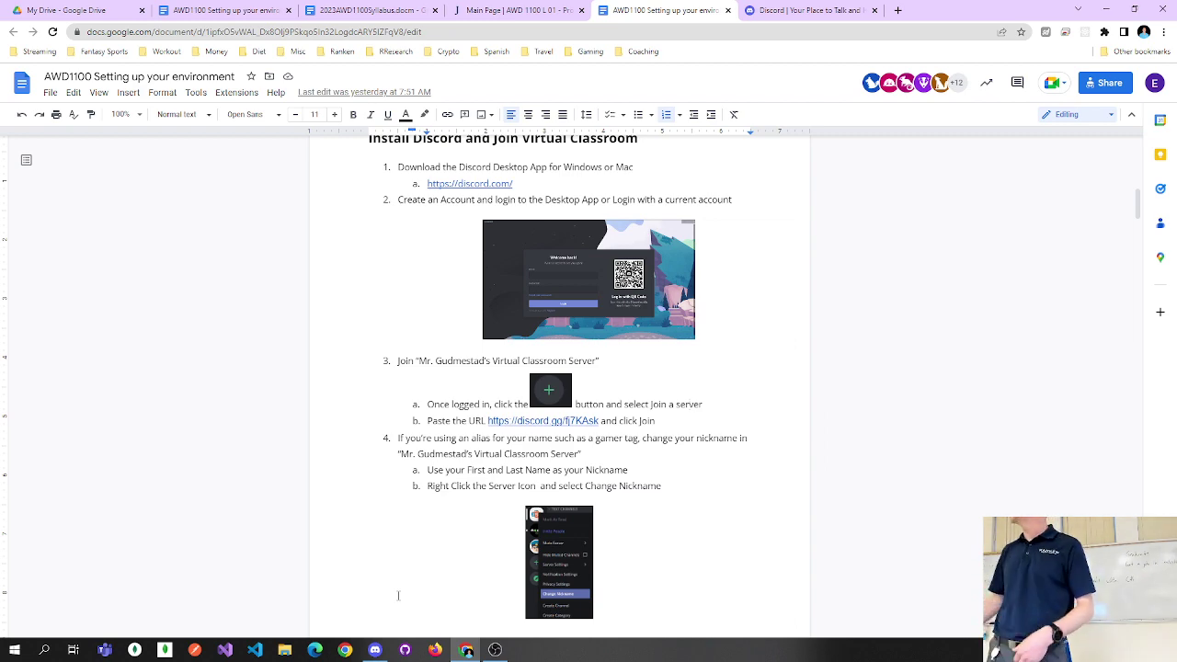
Paste the invite link into Discord's Join a Server form, close it, and view #general.
click(374, 650)
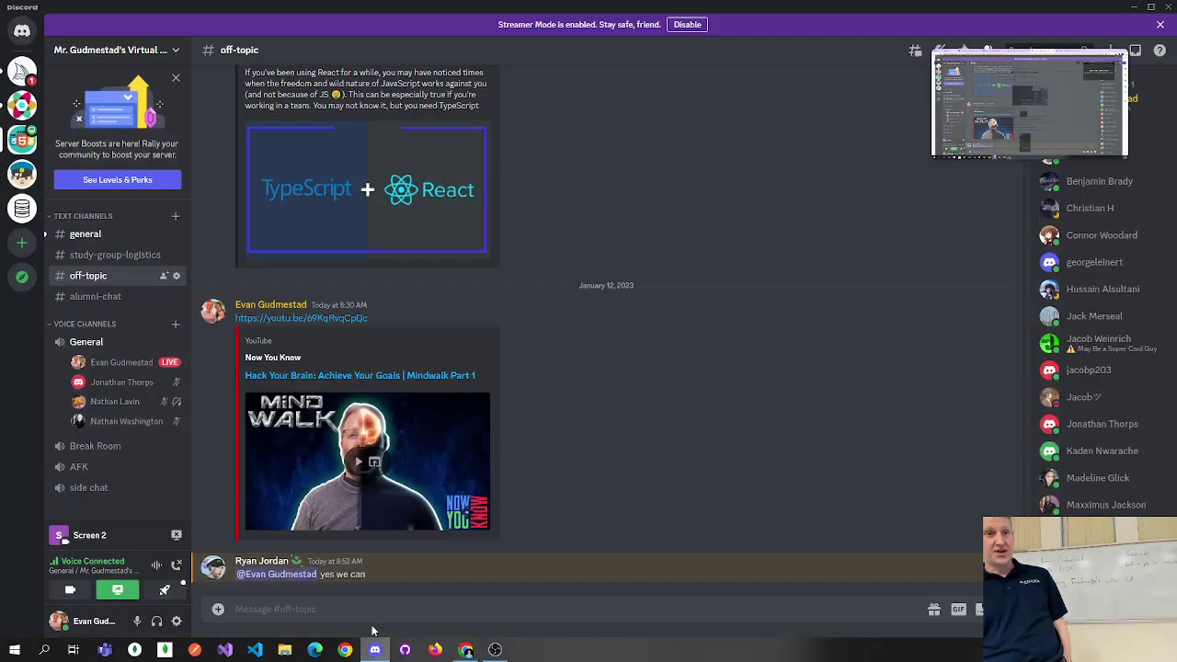
click(23, 246)
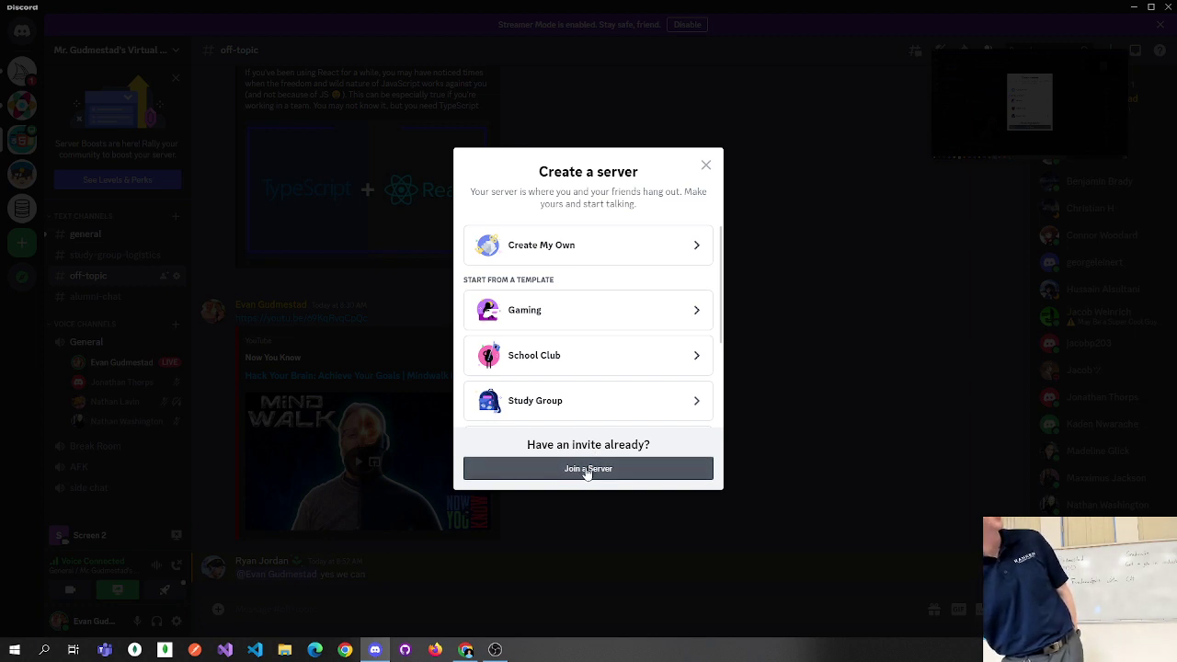
click(586, 469)
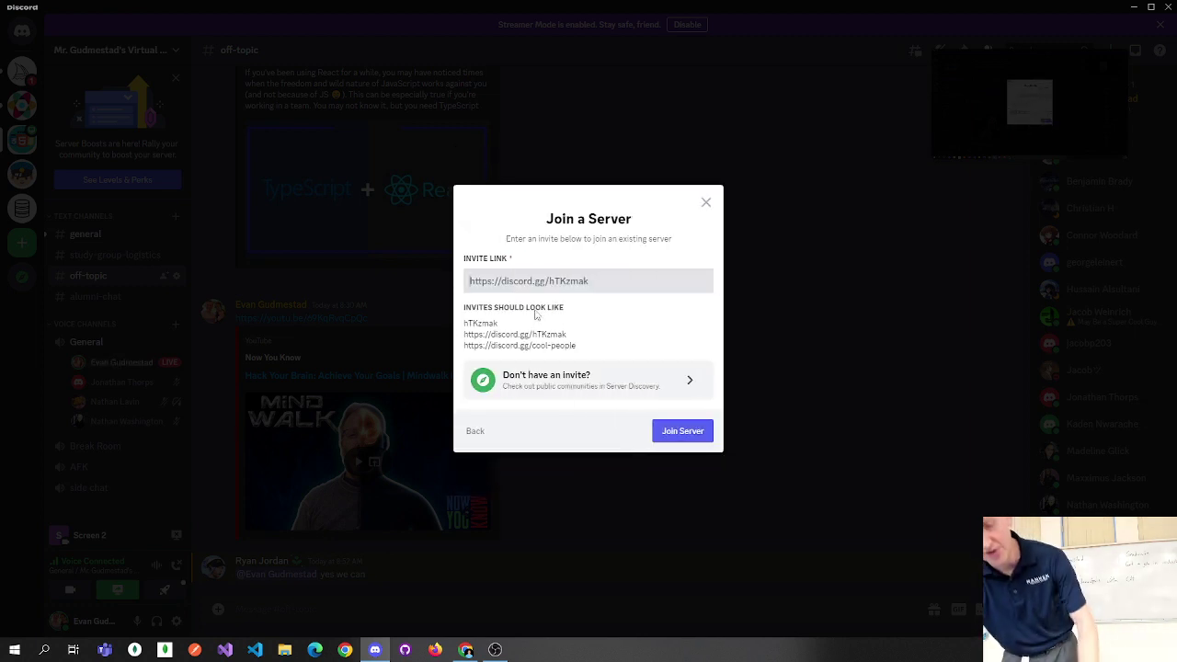
key(ctrl+v)
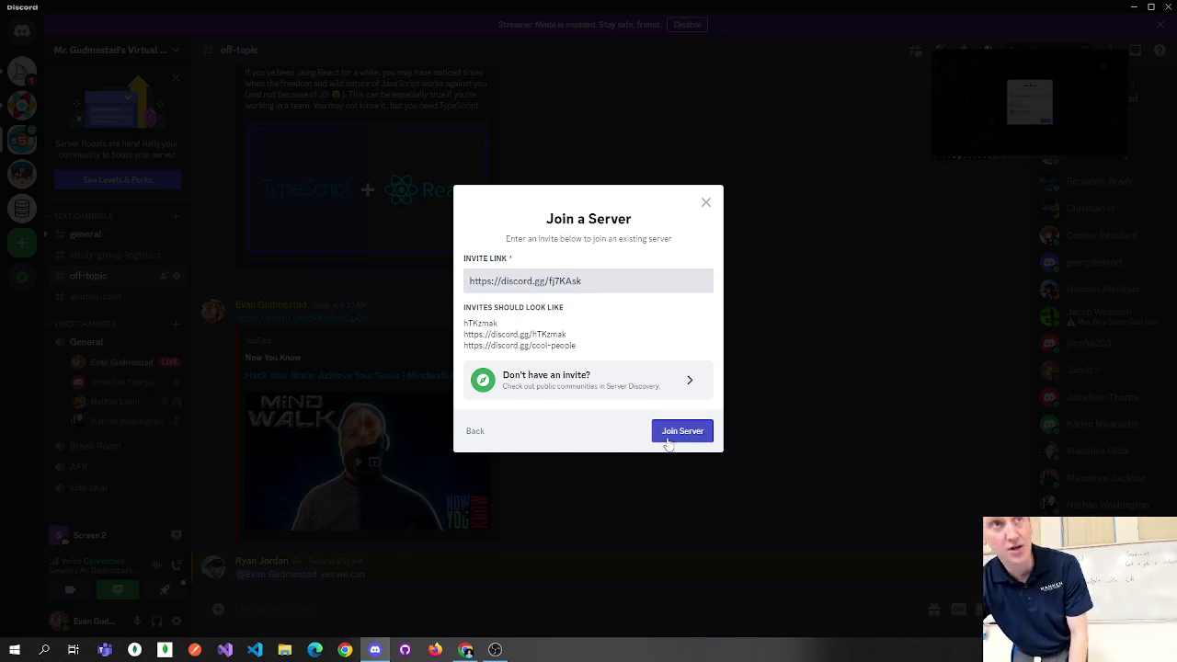
click(708, 204)
click(114, 234)
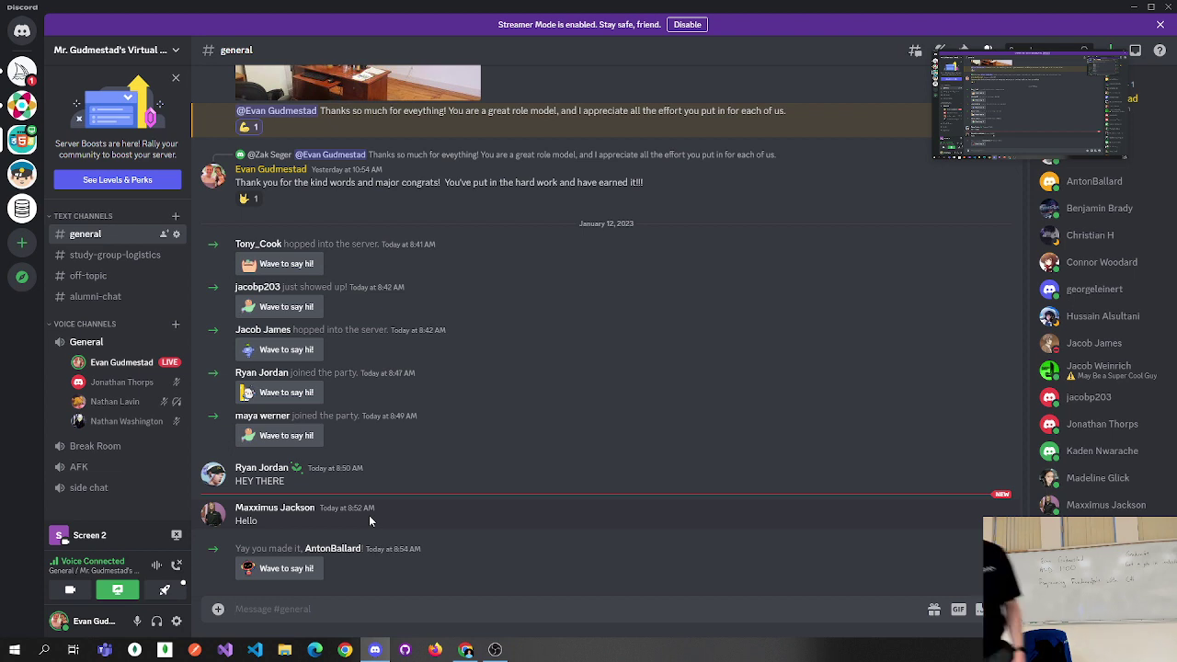
click(466, 650)
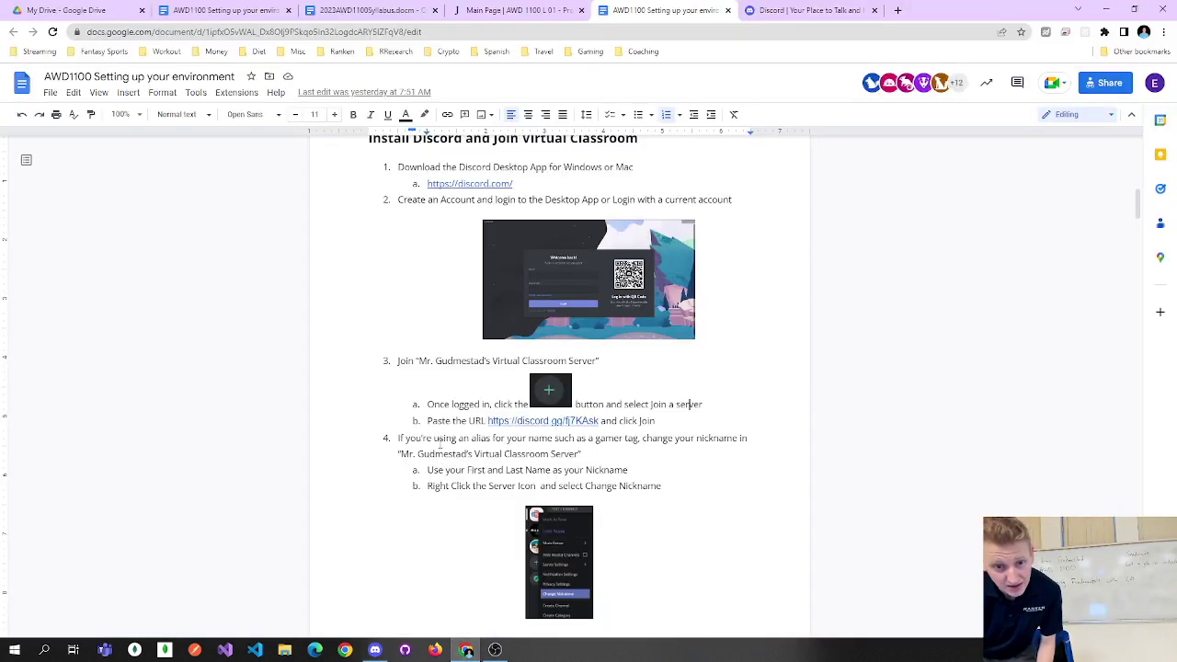
drag(427, 439, 624, 451)
click(615, 458)
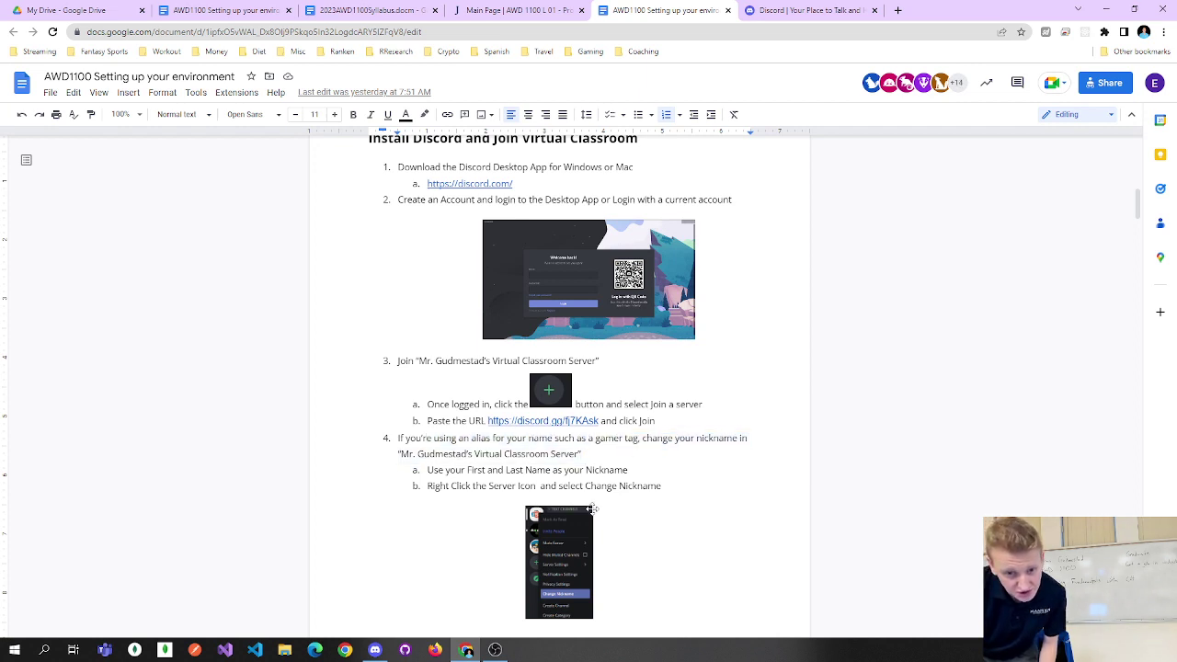
scroll(591, 508, down, 1)
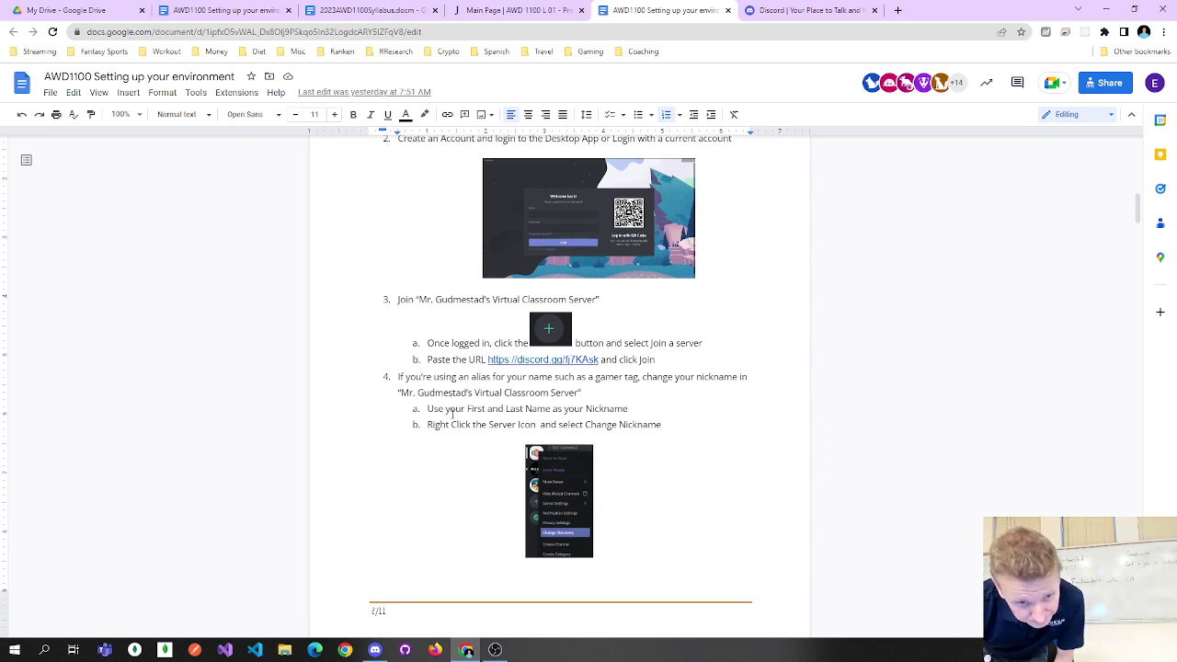
drag(444, 411, 631, 405)
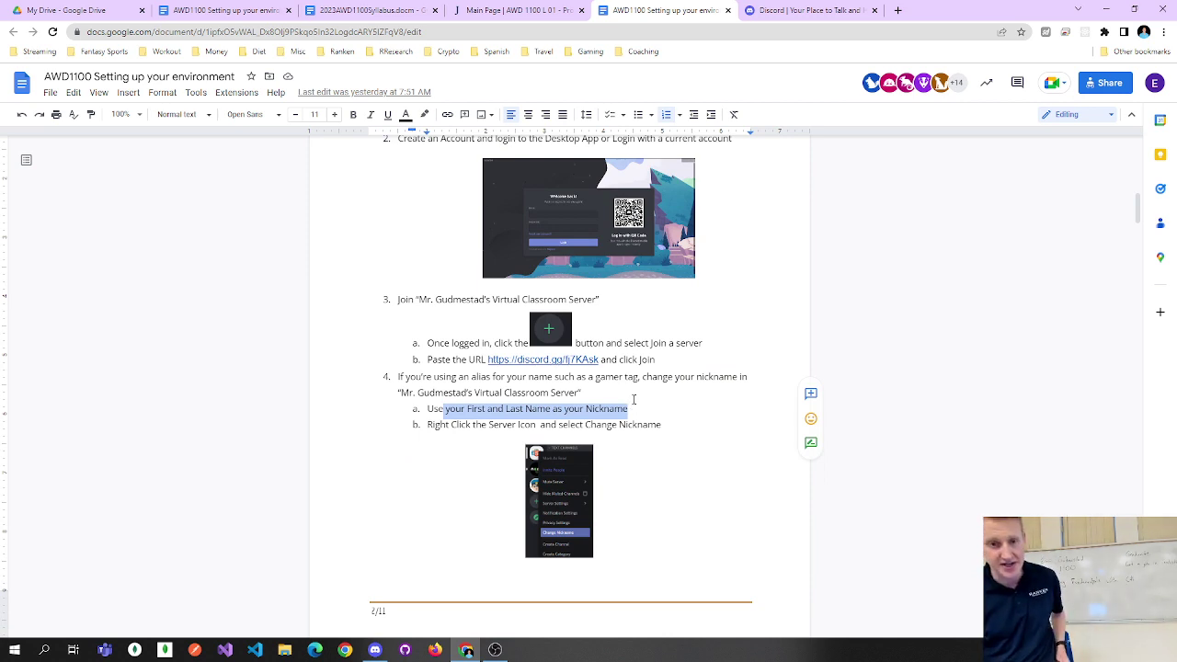
drag(446, 425, 597, 424)
double_click(598, 424)
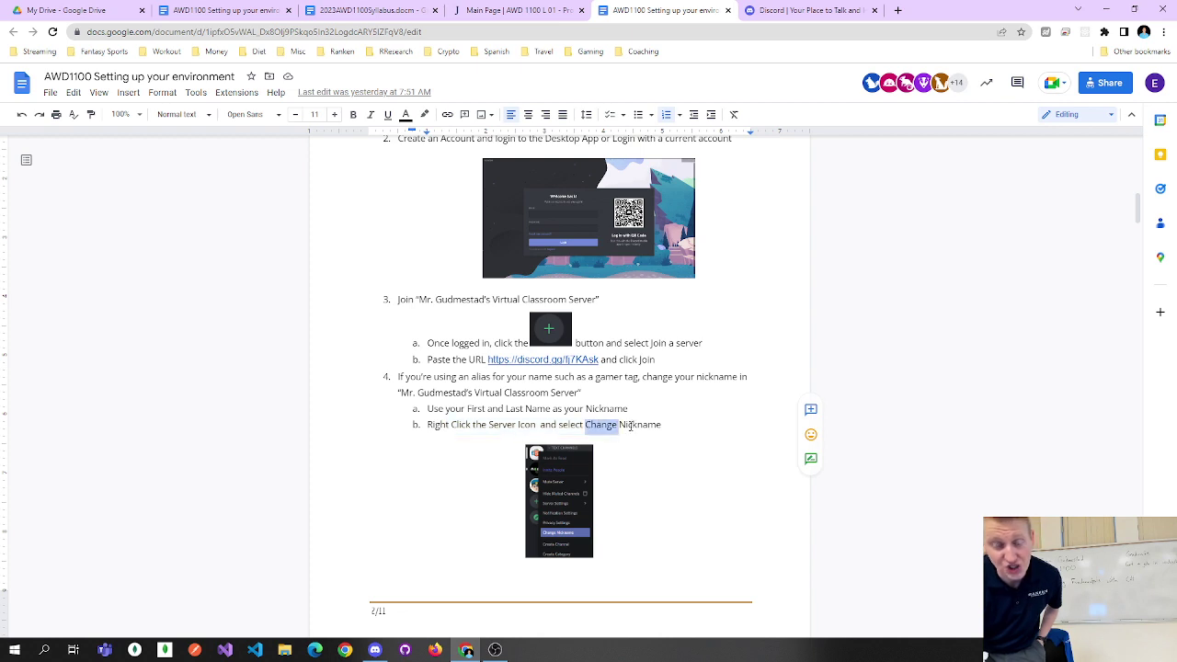
double_click(631, 426)
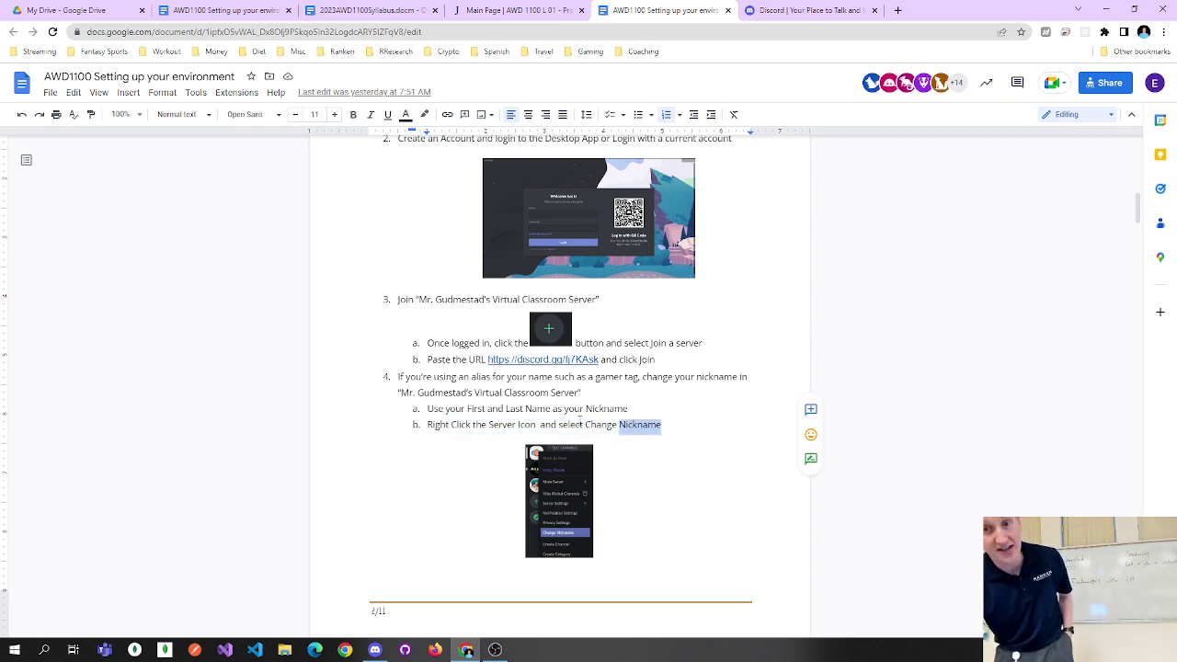
click(1106, 11)
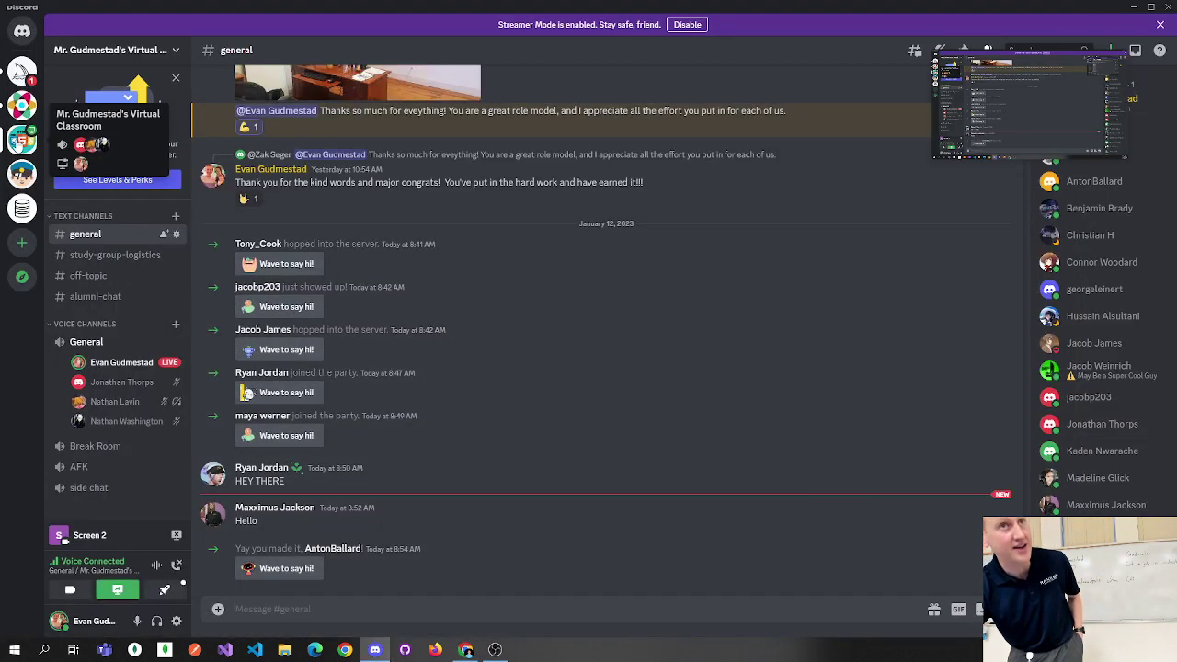
Open the virtual classroom server's right-click options menu in the server list.
right_click(18, 142)
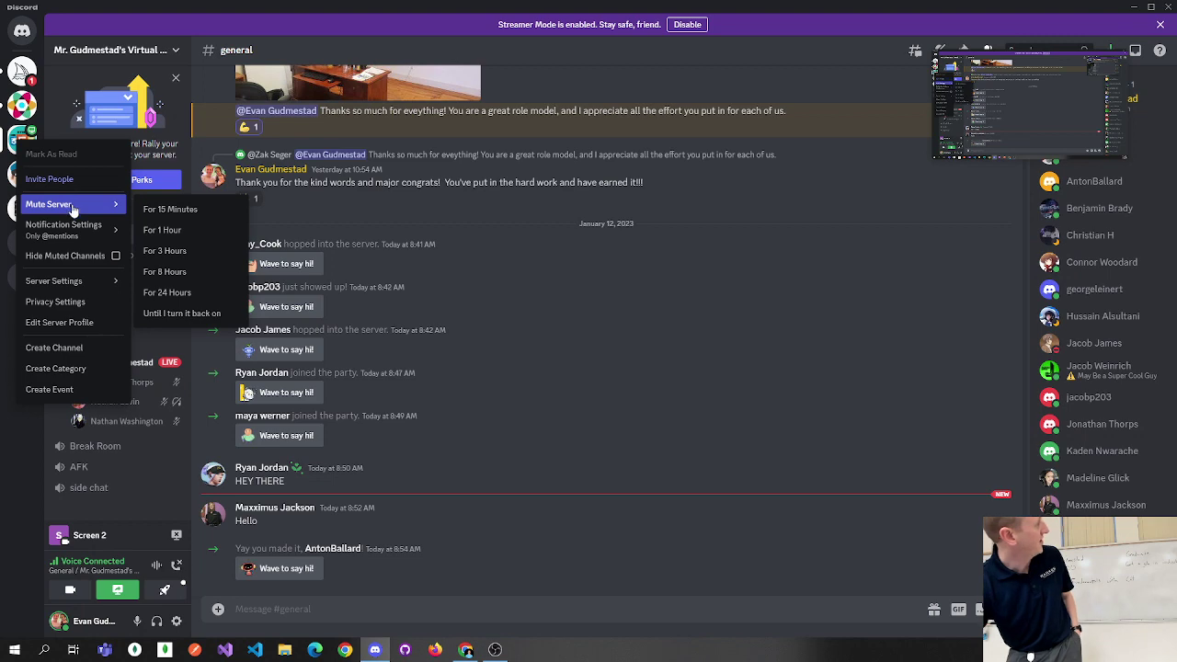
mouse_move(83, 230)
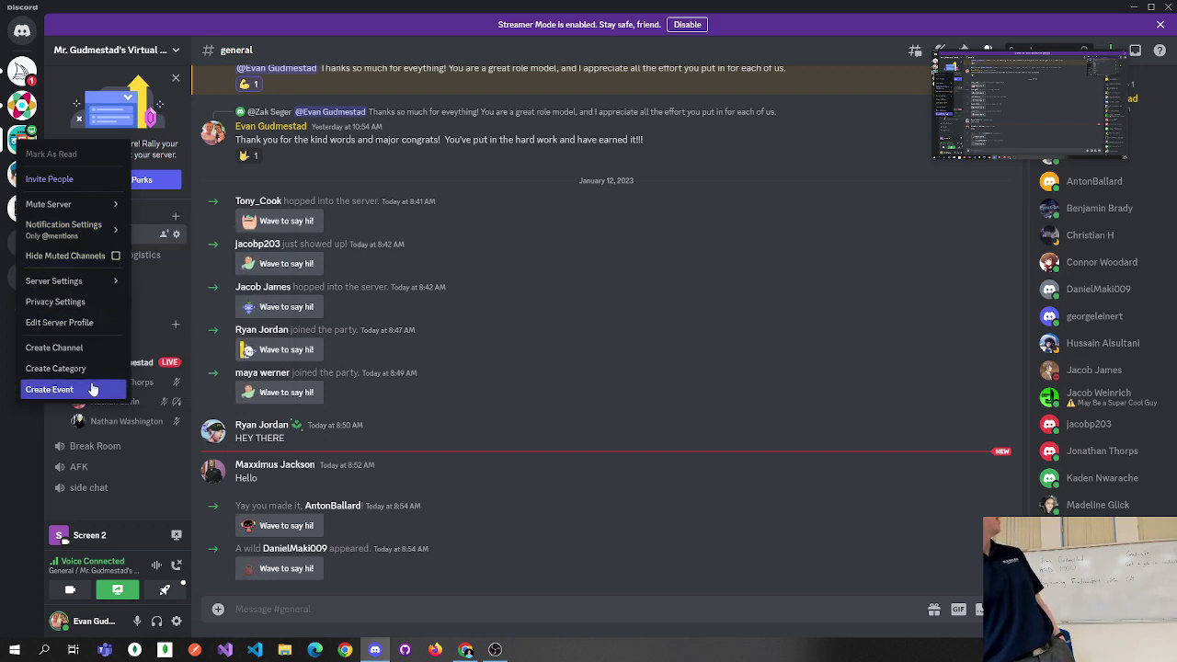
click(206, 195)
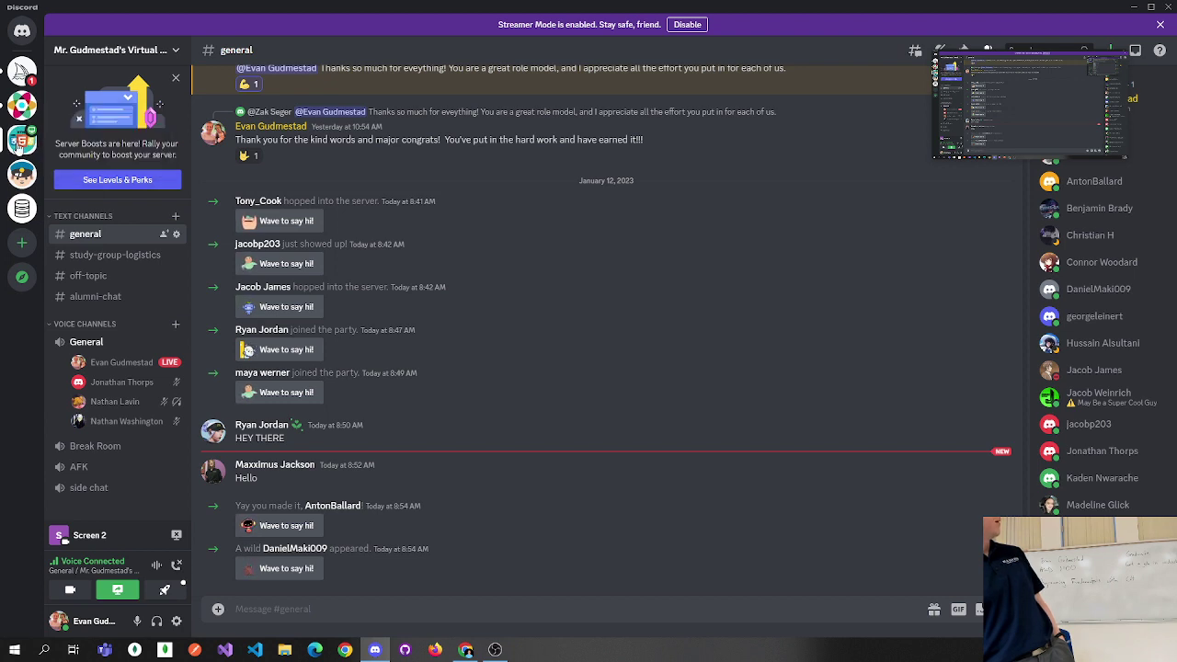
right_click(20, 146)
mouse_move(59, 210)
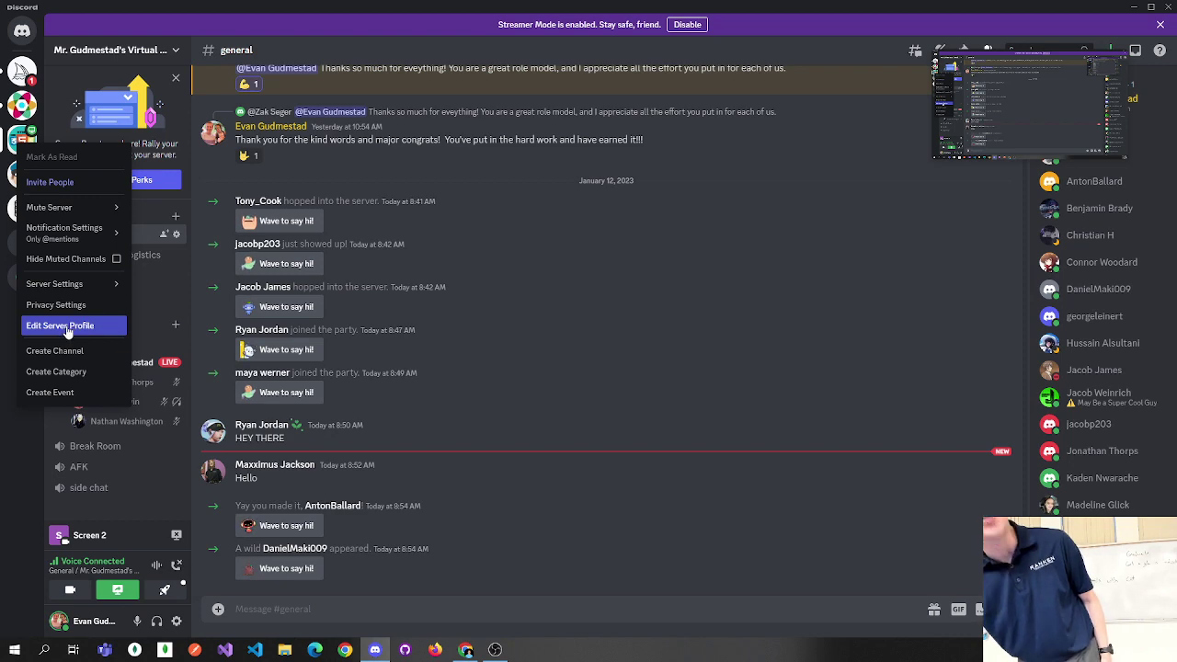
Set the server nickname to the teacher's full name plus '(teacher)', save, and close settings.
click(67, 329)
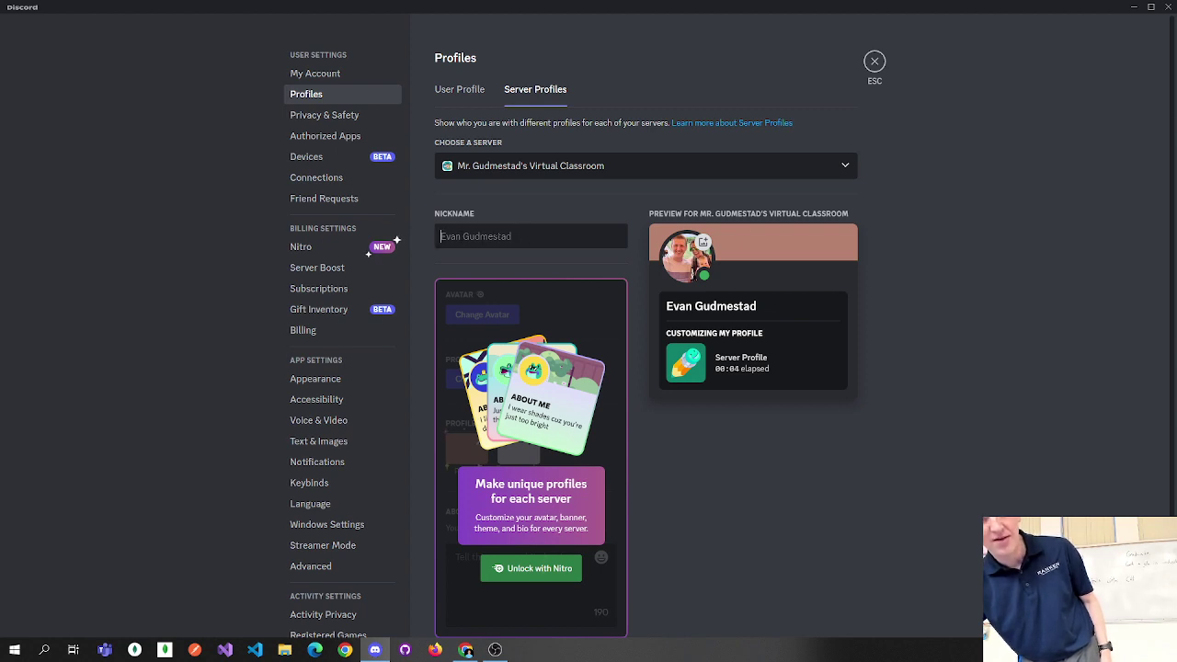
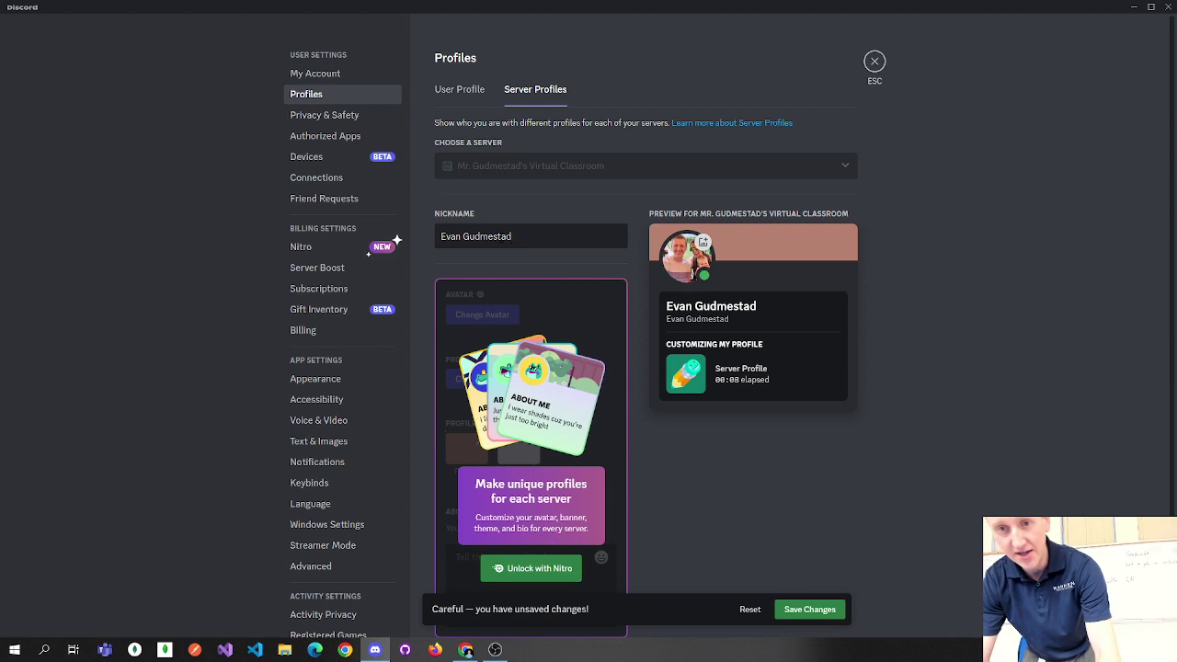
text( (teacher)
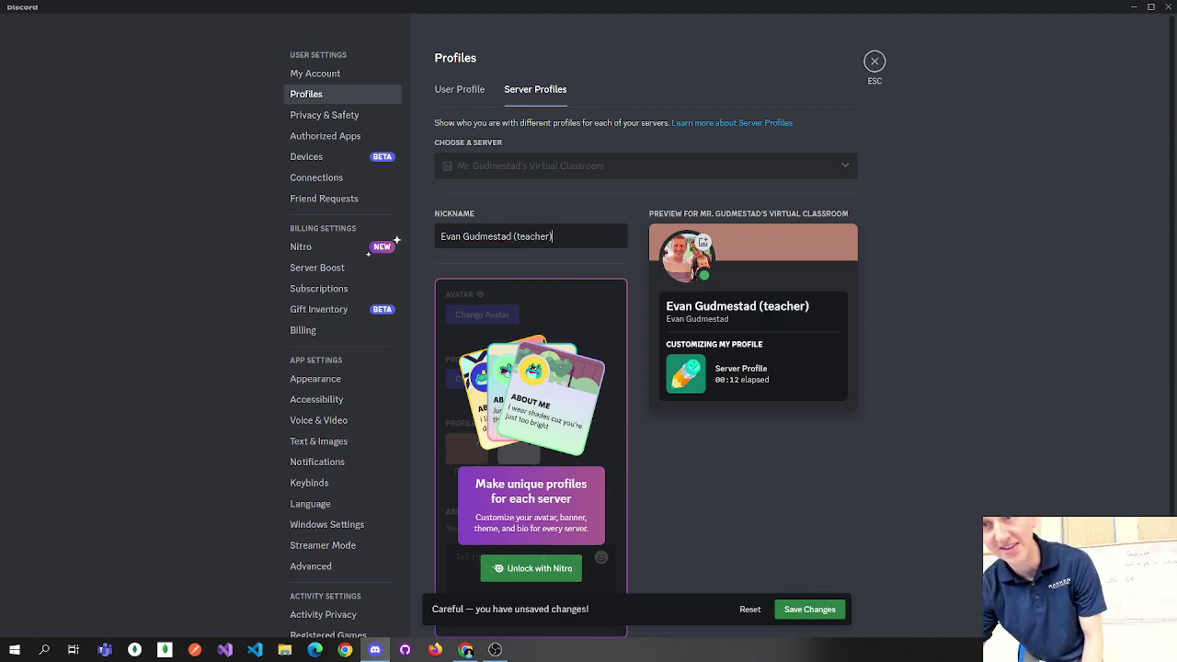
click(875, 62)
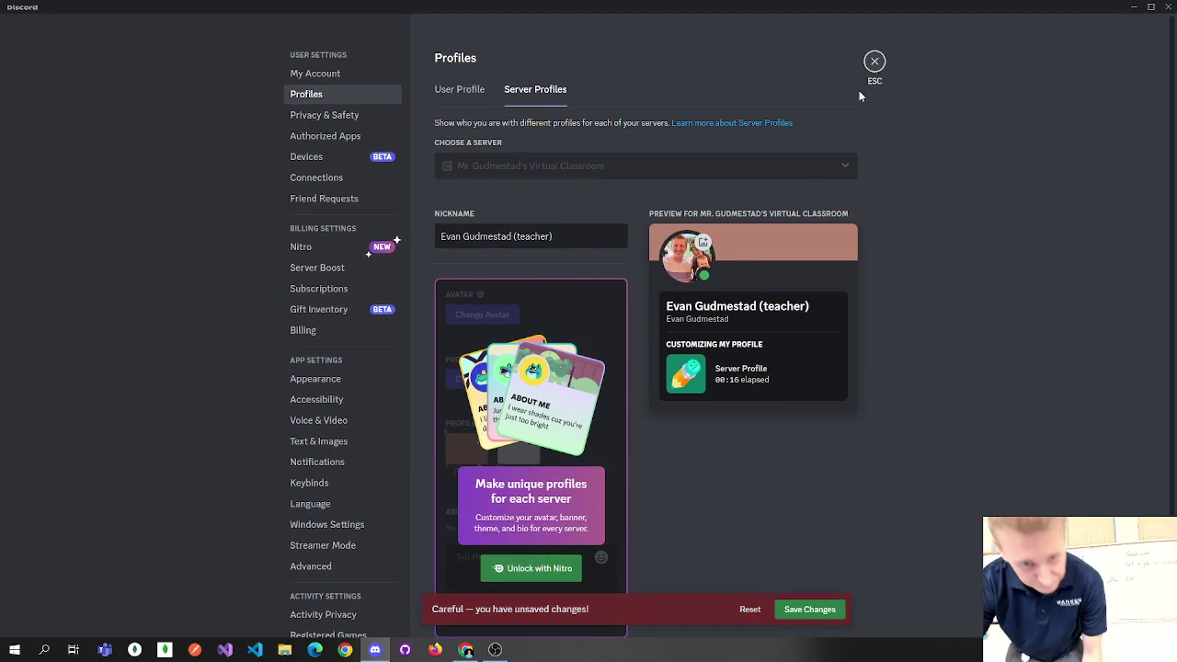
click(810, 610)
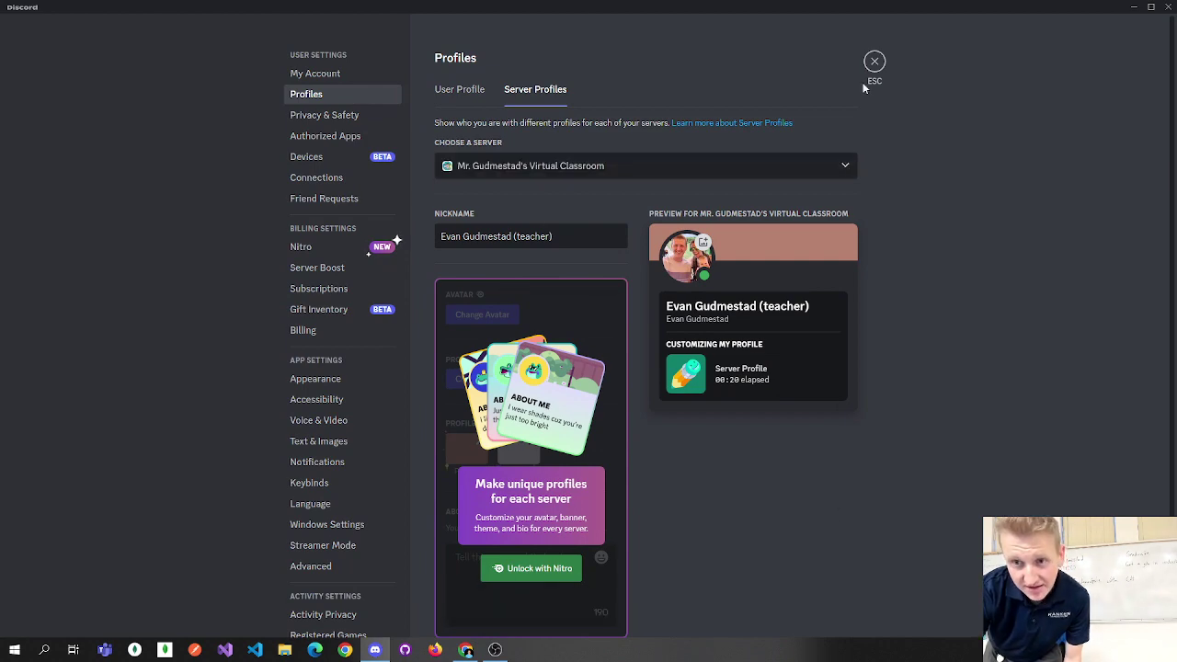
click(875, 62)
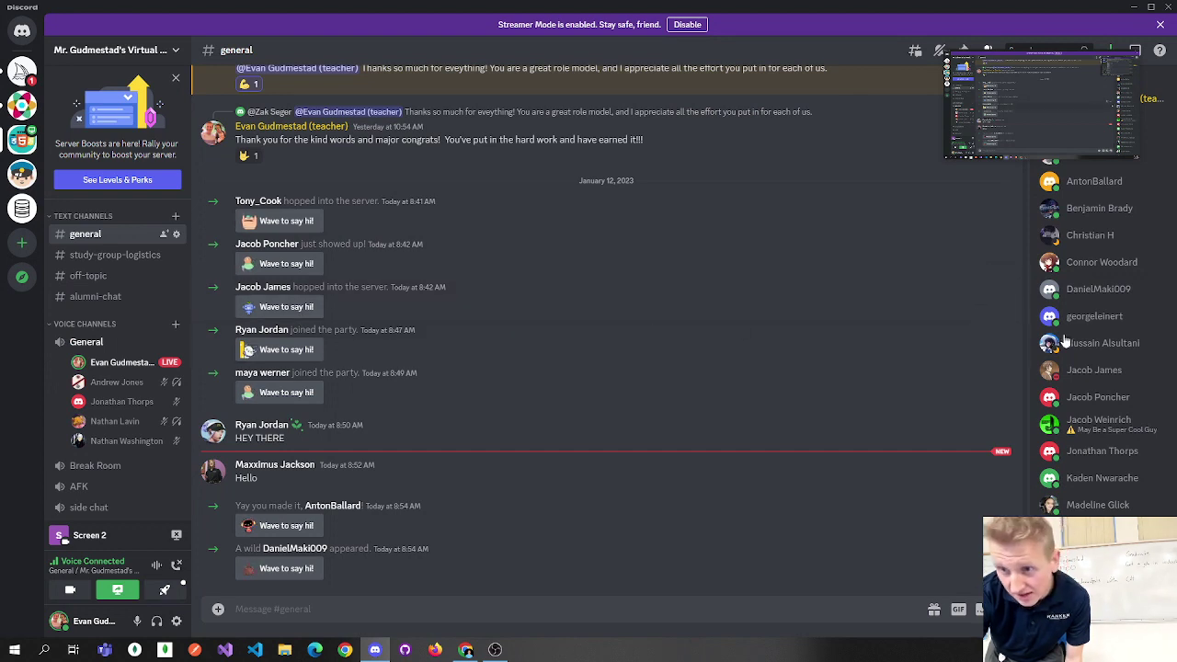
drag(1065, 86, 907, 95)
drag(789, 94, 53, 81)
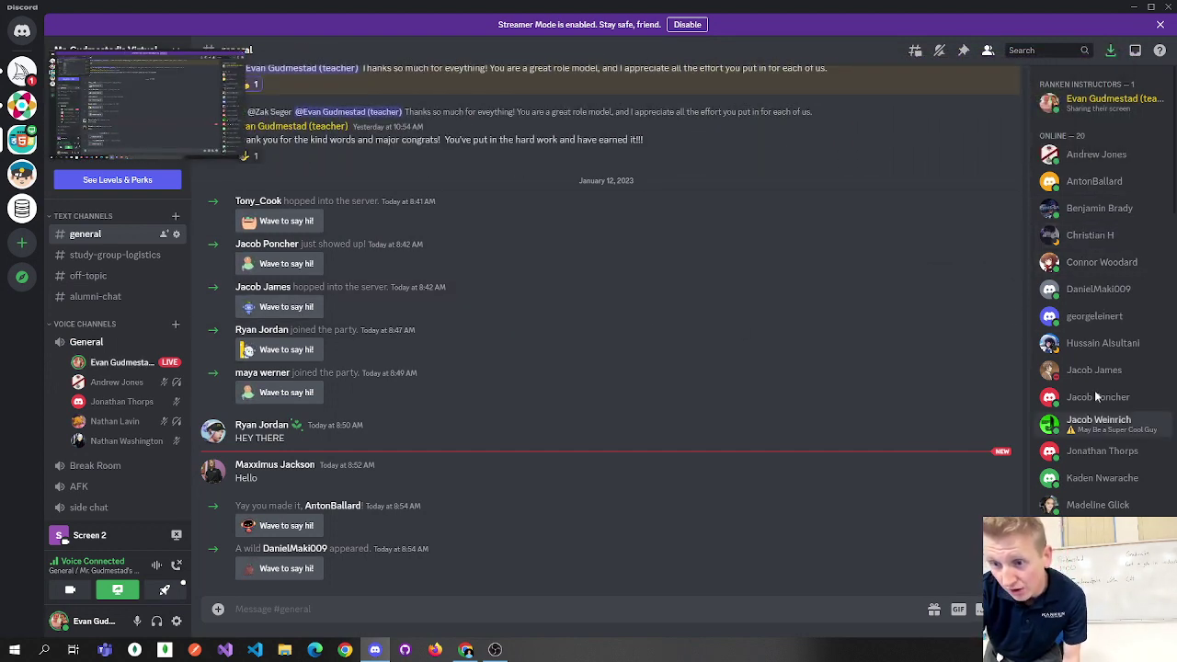
scroll(1095, 457, down, 1)
scroll(1094, 454, down, 5)
scroll(1094, 449, up, 8)
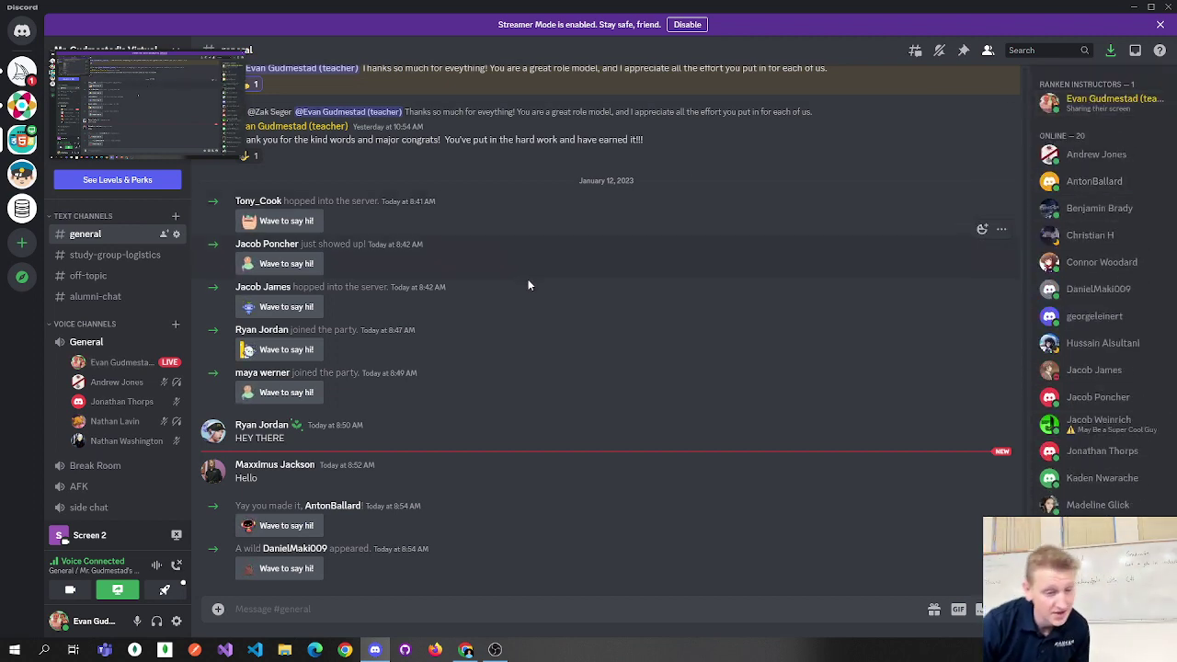
drag(147, 101, 576, 42)
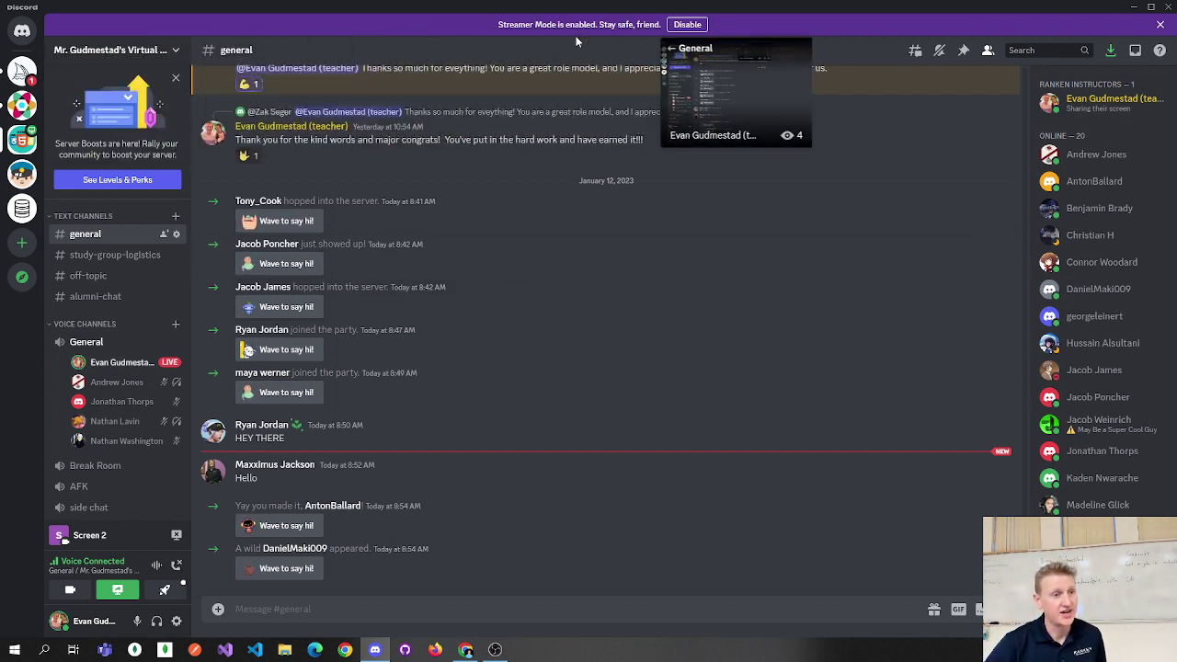
right_click(26, 143)
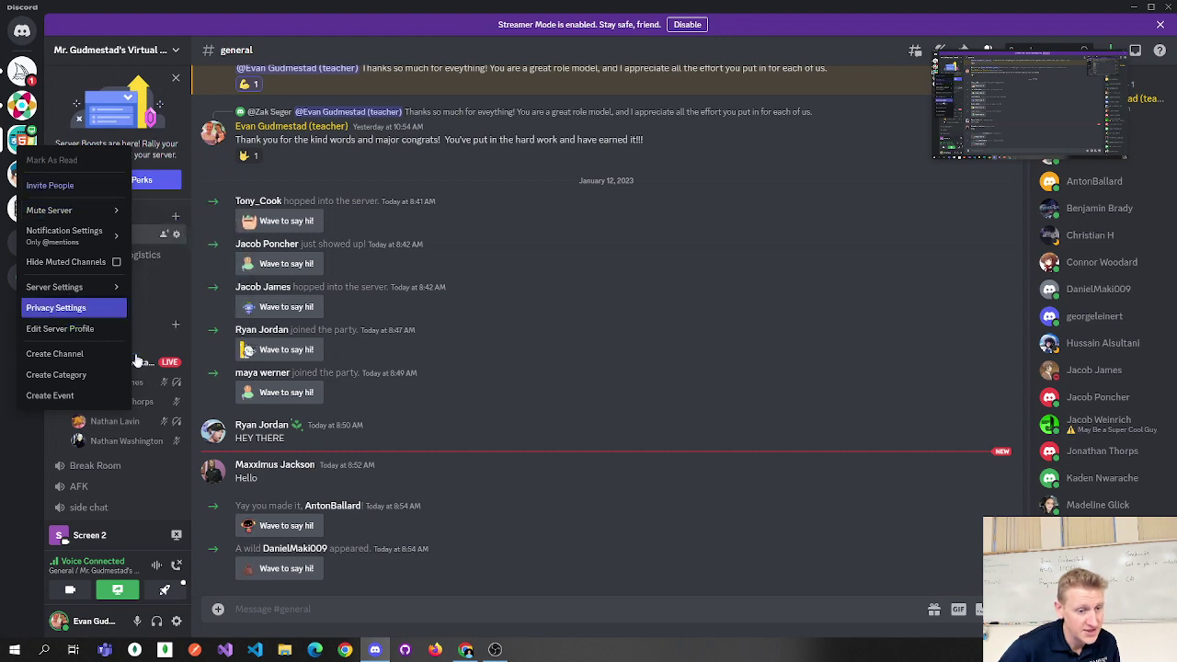
click(14, 650)
text(s)
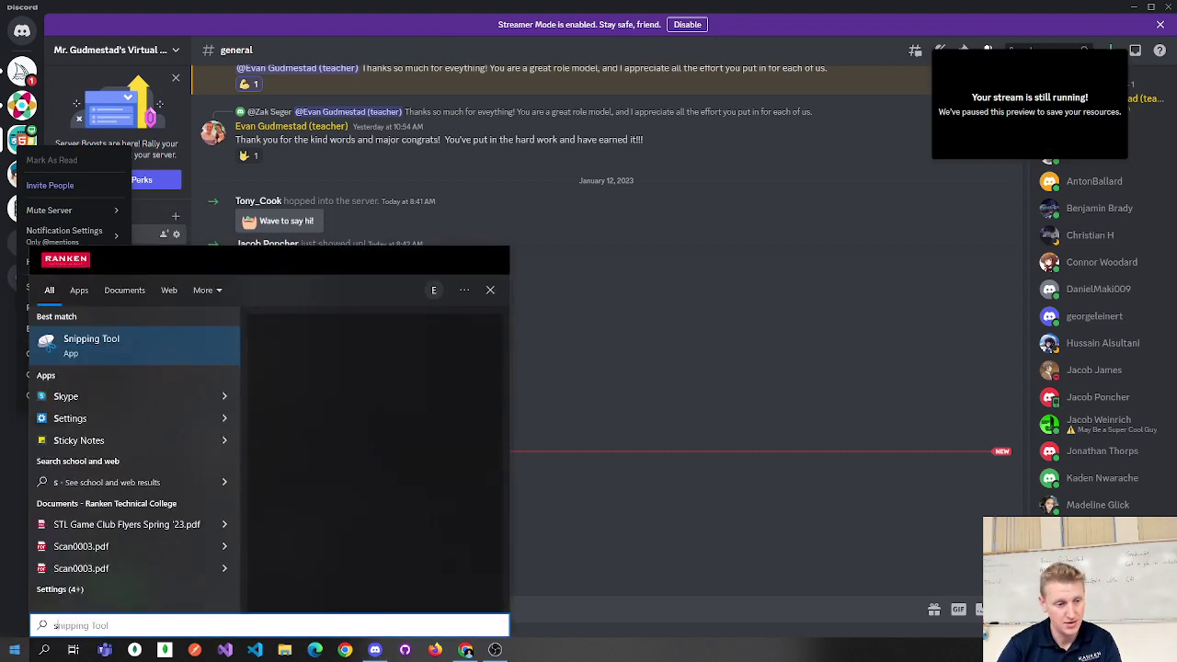
text(nip)
key(Return)
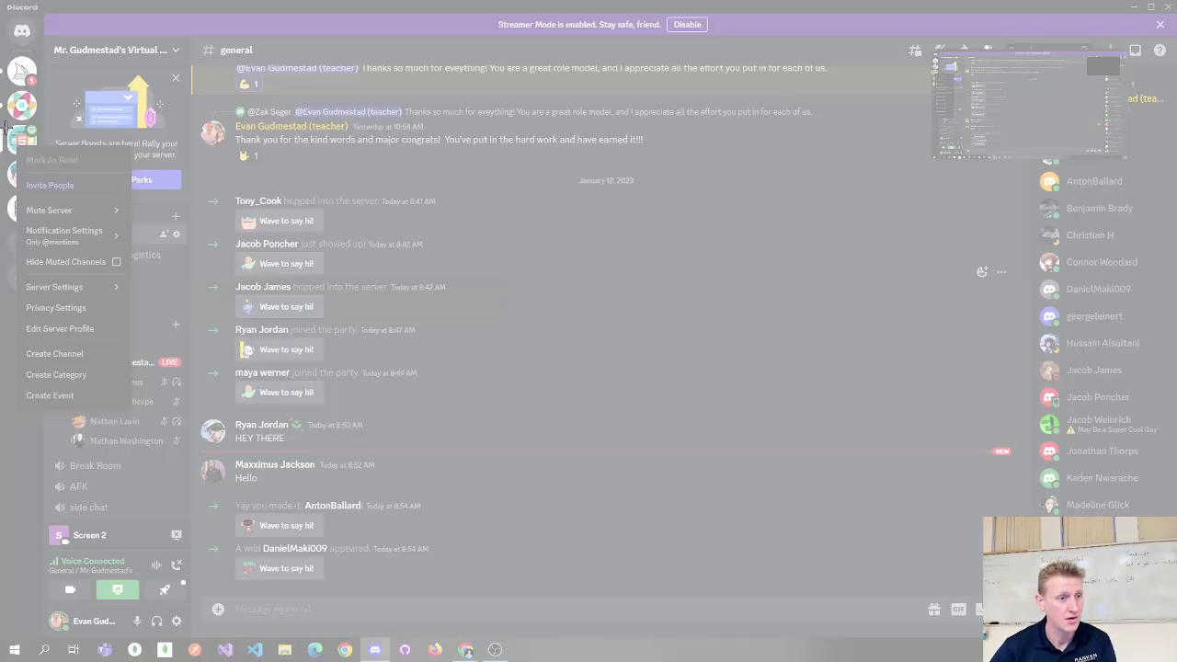
drag(3, 122, 139, 413)
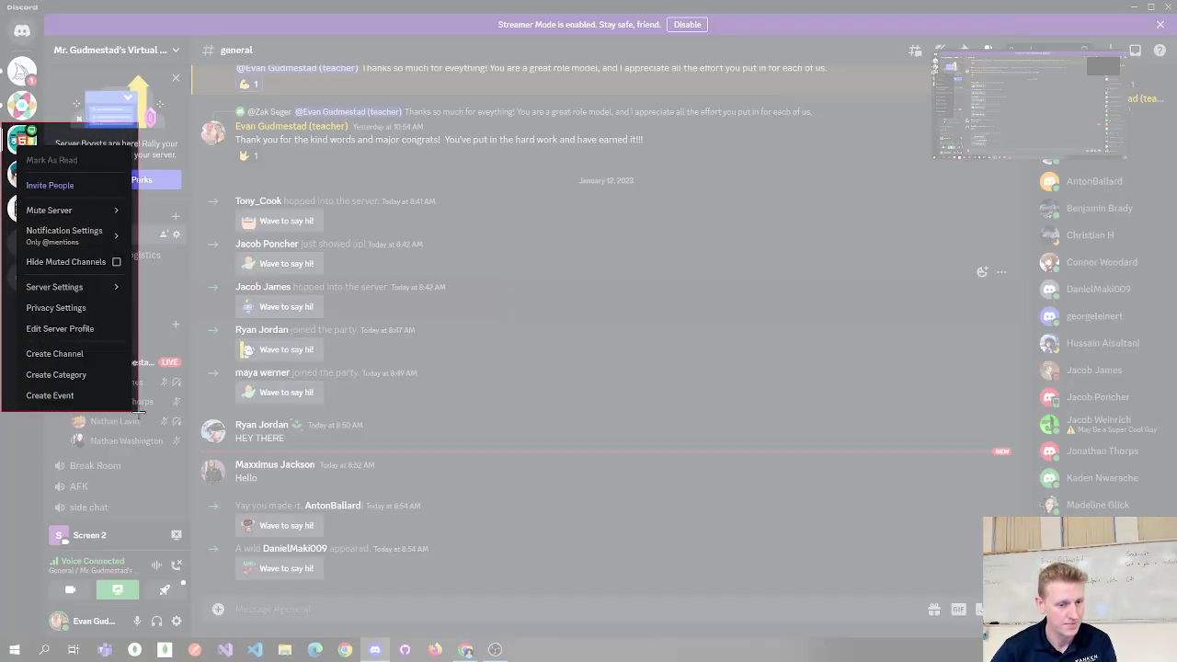
click(466, 650)
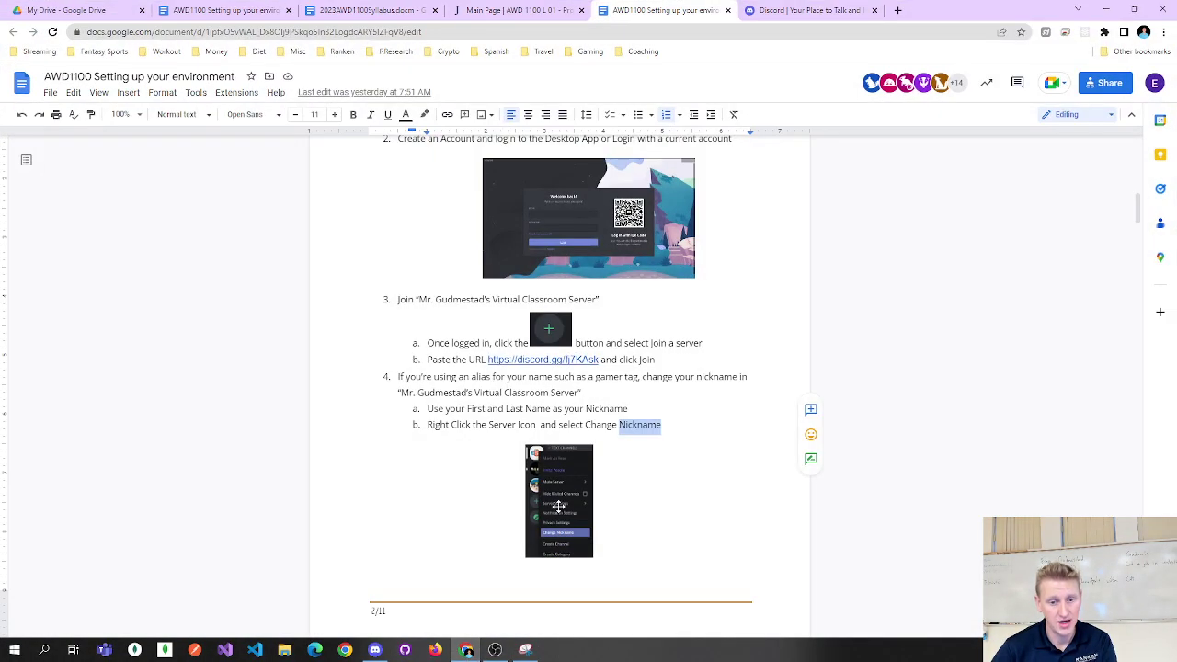
Replace the old menu screenshot in the guide with the new capture.
click(588, 479)
key(ctrl+v)
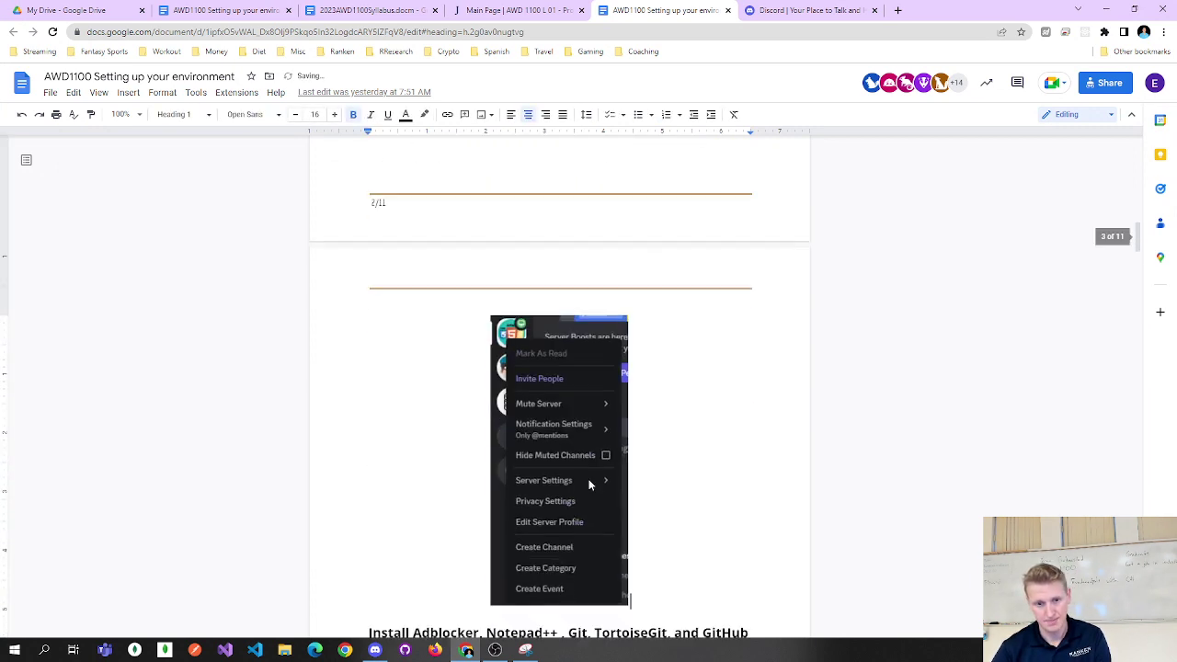
scroll(512, 308, up, 2)
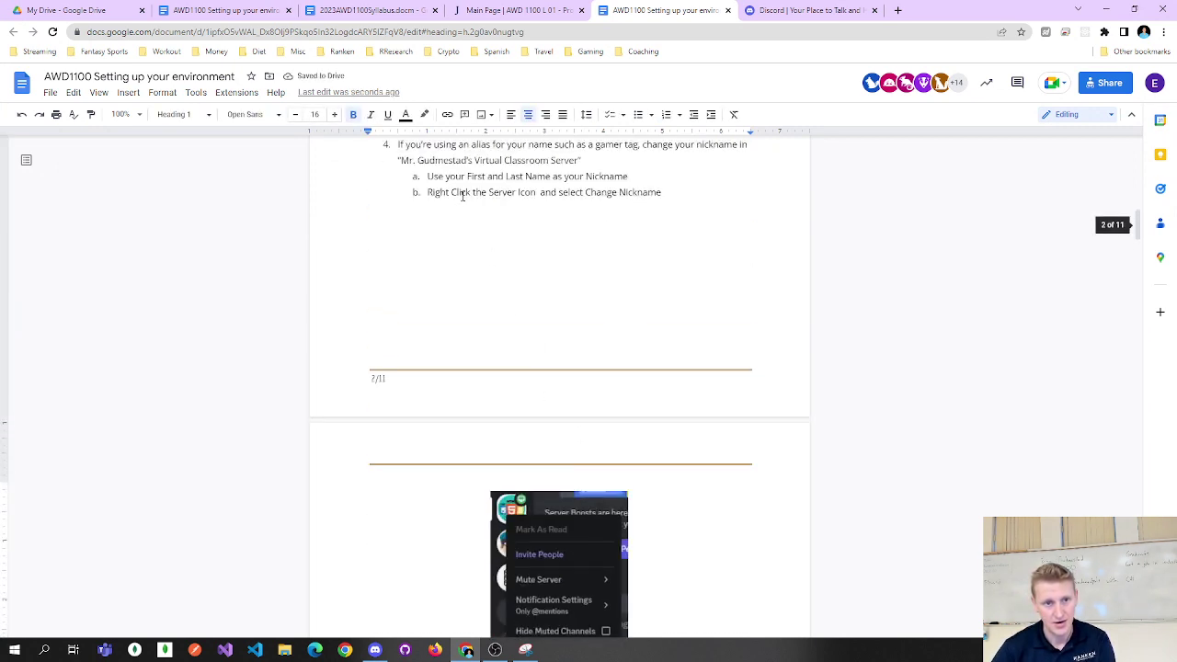
Rewrite step 4b from 'Change Nickname' to 'Edit Server Profile'.
click(543, 192)
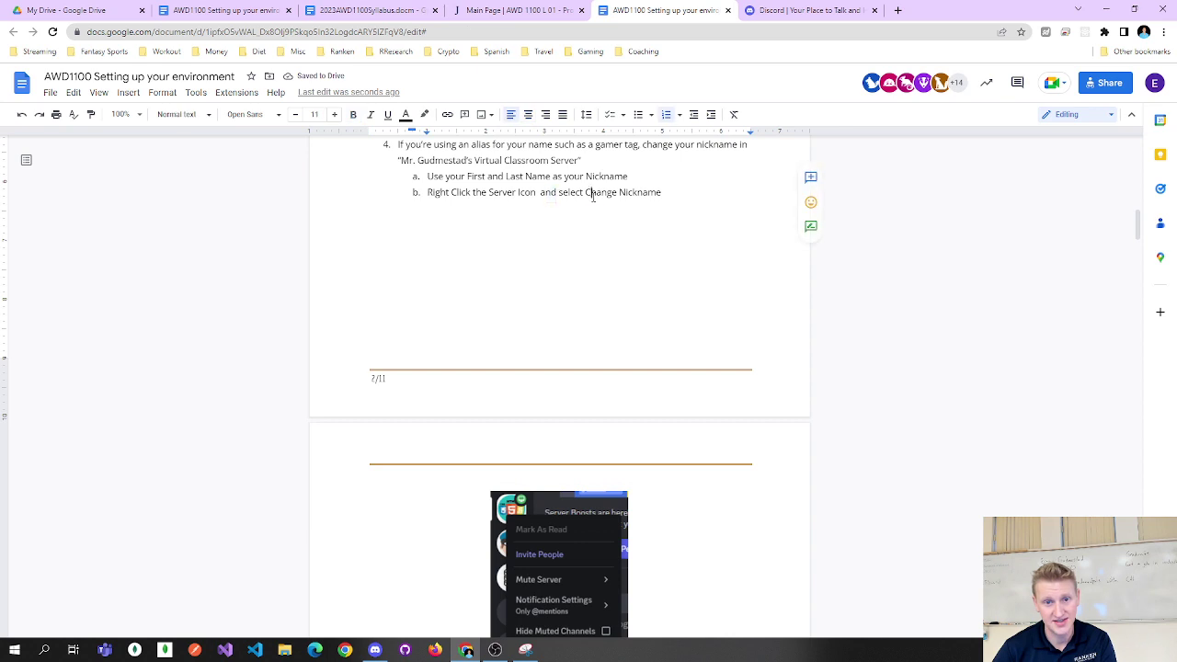
double_click(598, 192)
scroll(768, 317, down, 1)
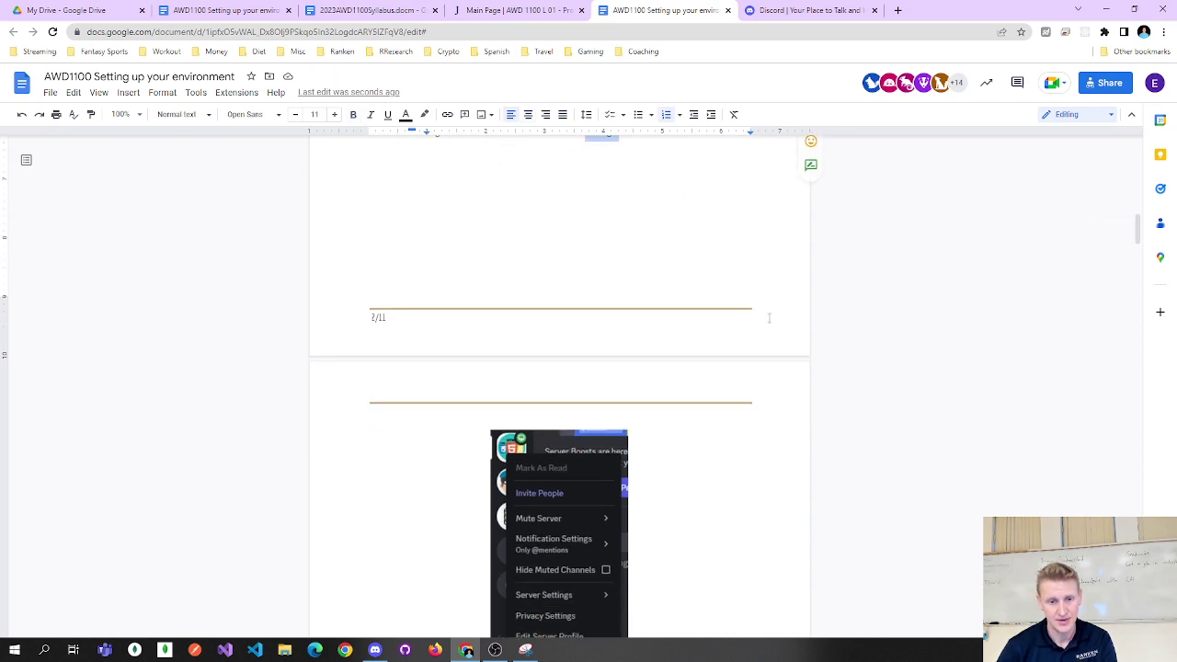
scroll(769, 317, down, 2)
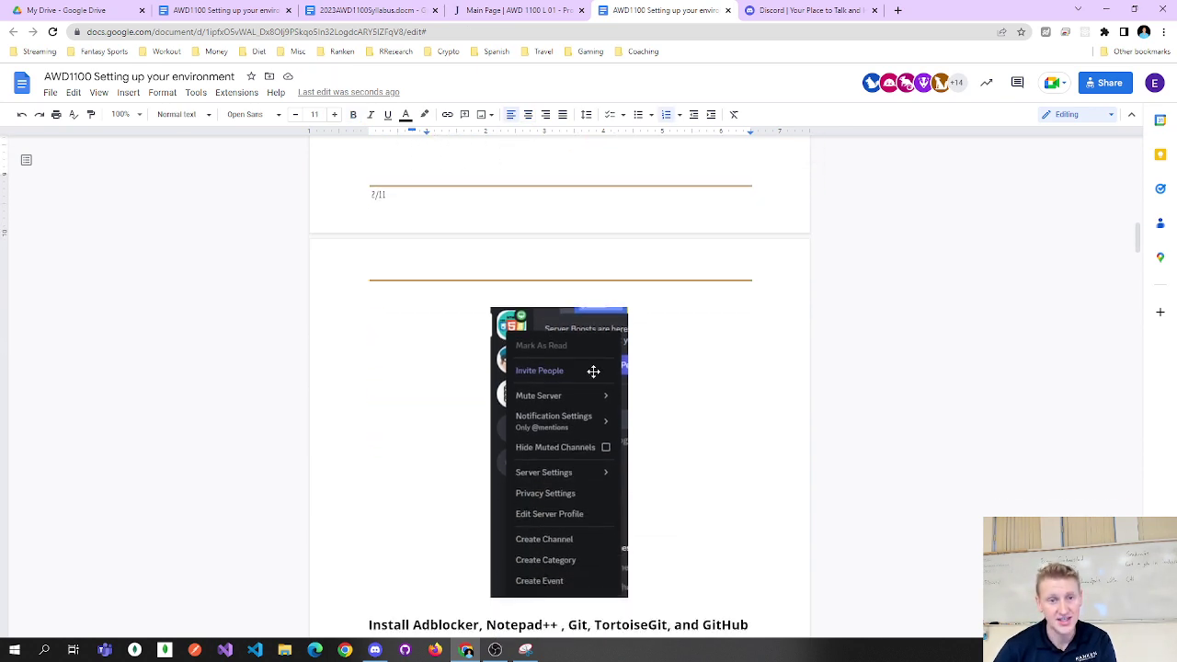
scroll(593, 371, up, 4)
drag(585, 254, 662, 252)
text(Edit Server Profile)
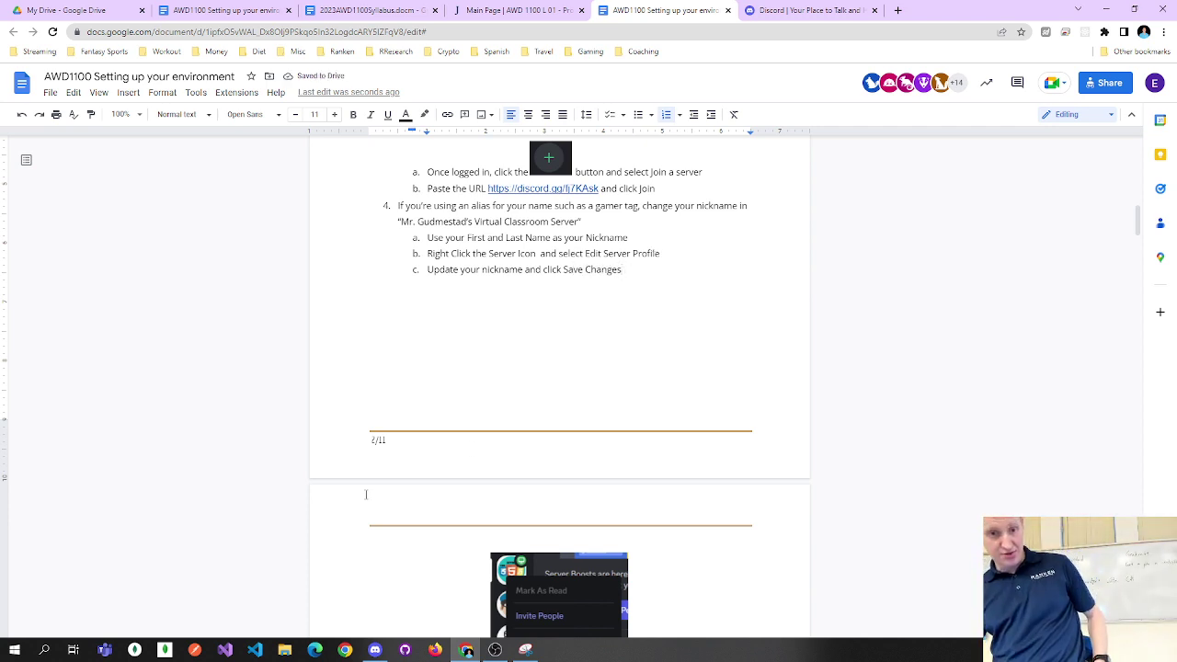
click(375, 650)
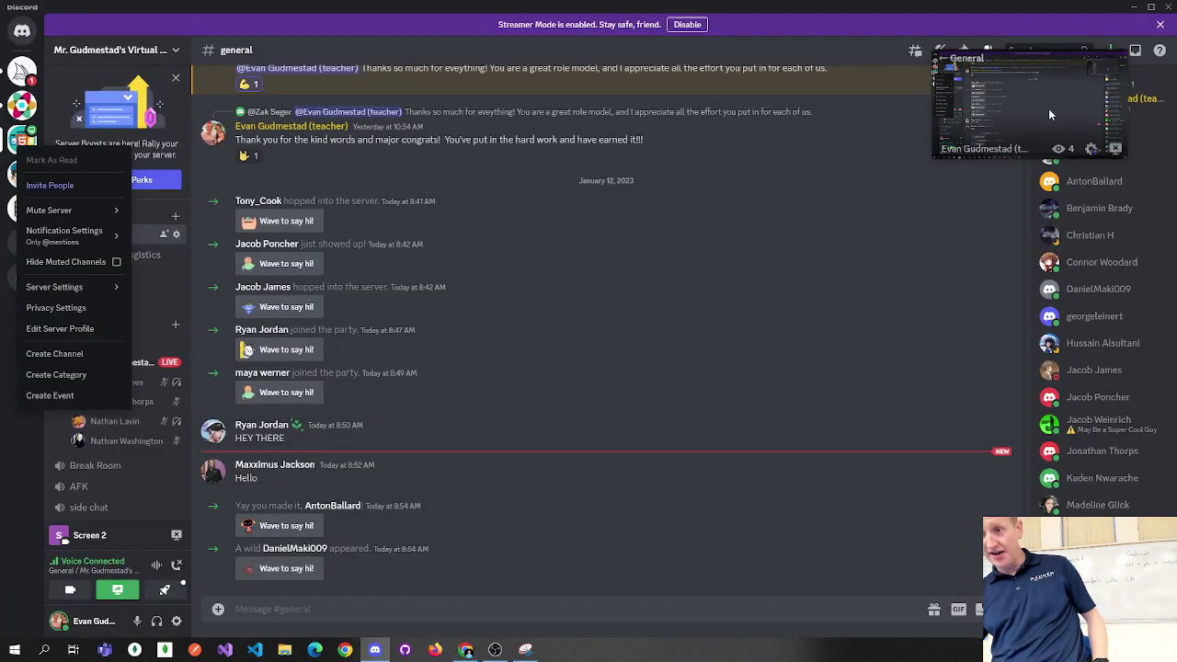
Restore Discord to a smaller window placed over the guide, then minimize it.
drag(956, 99, 650, 154)
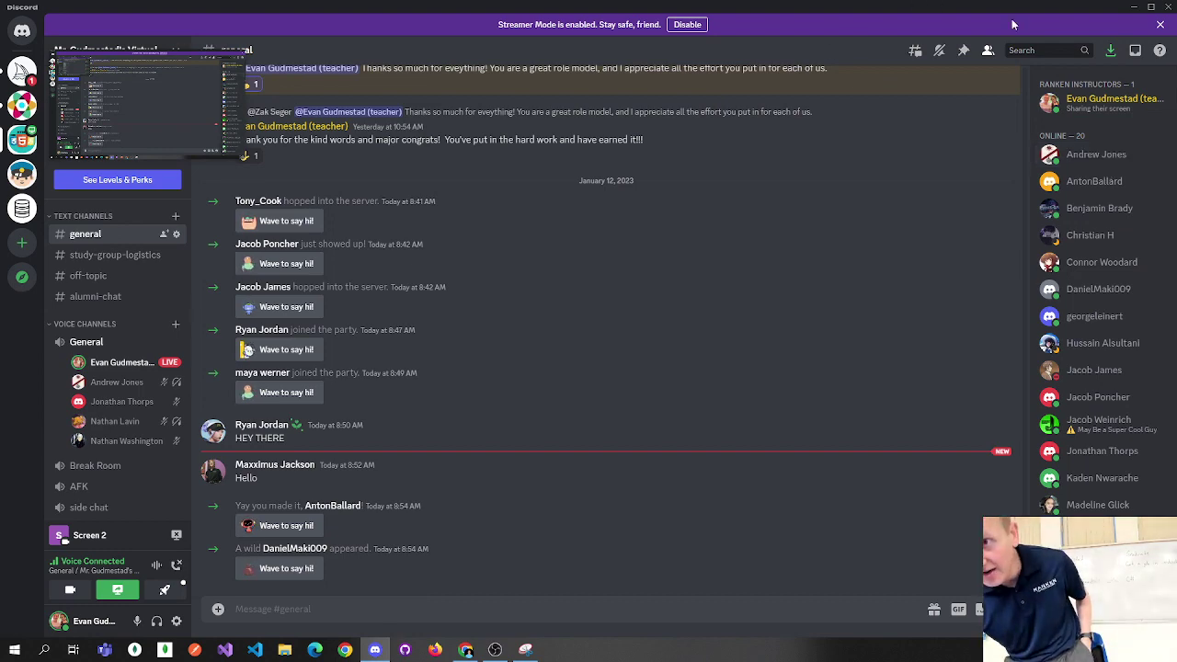
double_click(917, 6)
drag(854, 146, 774, 110)
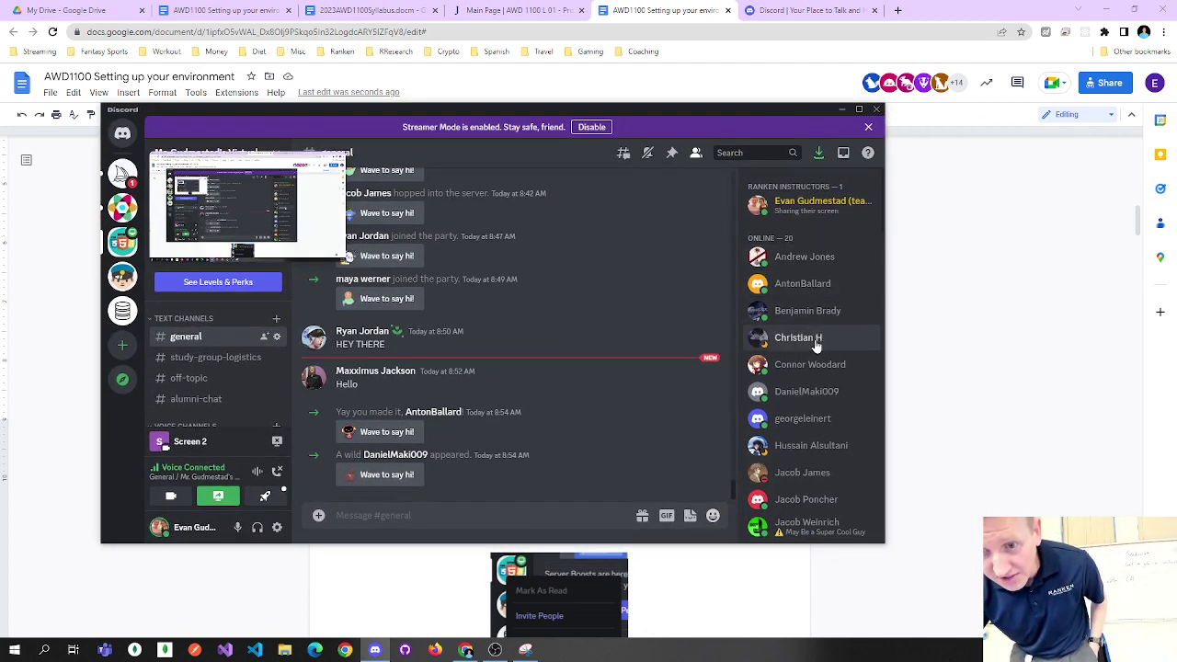
scroll(812, 363, down, 3)
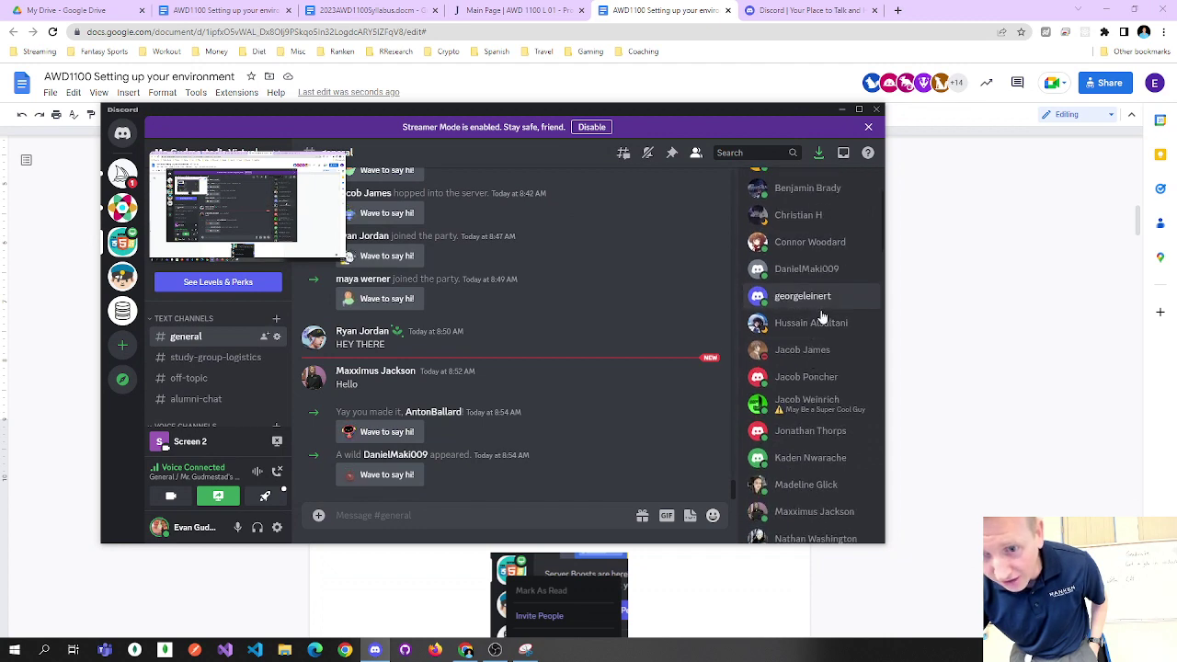
scroll(815, 377, down, 3)
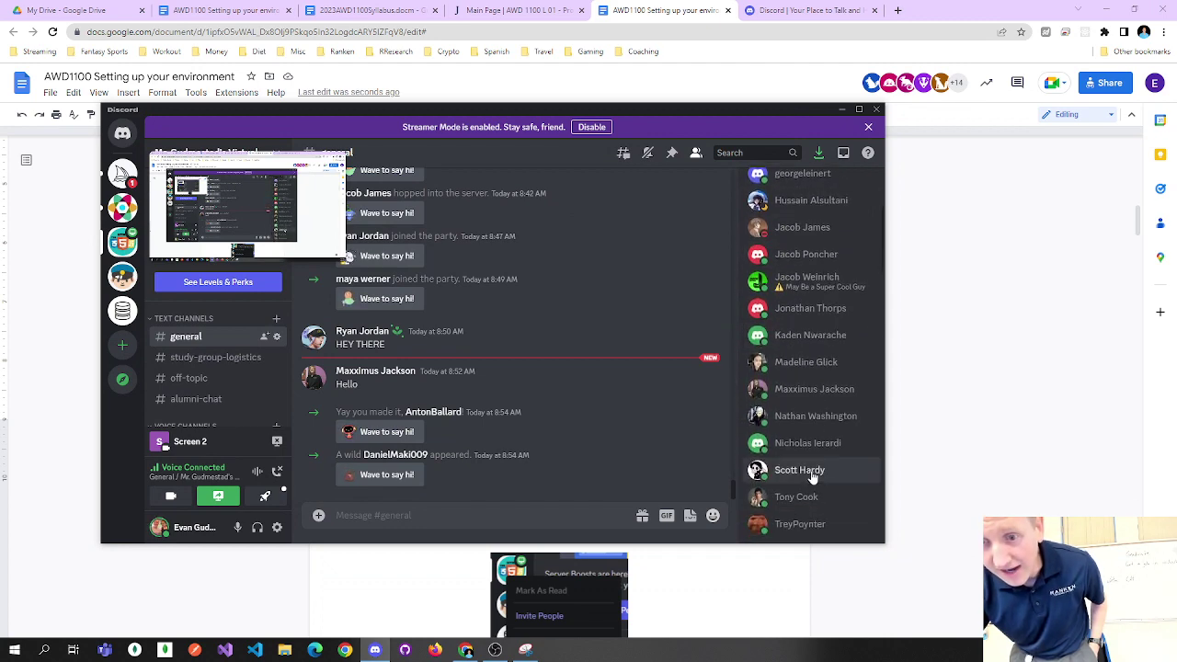
click(844, 112)
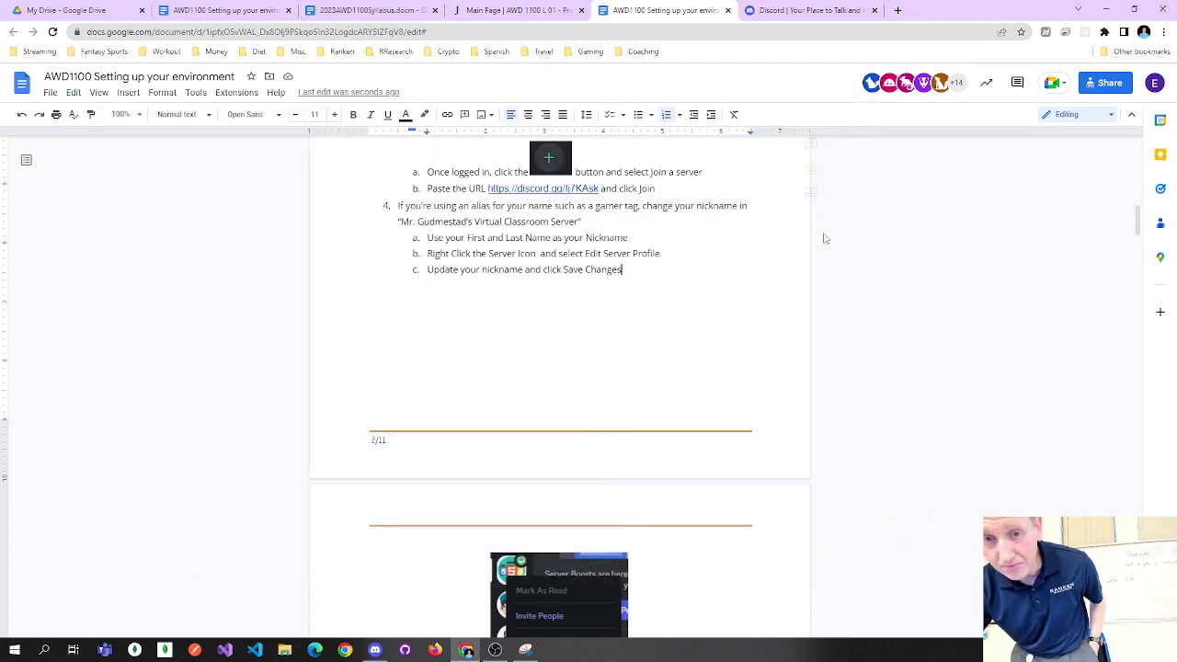
Scroll the guide to the Install Adblocker section and bring Discord back in front.
scroll(790, 322, down, 5)
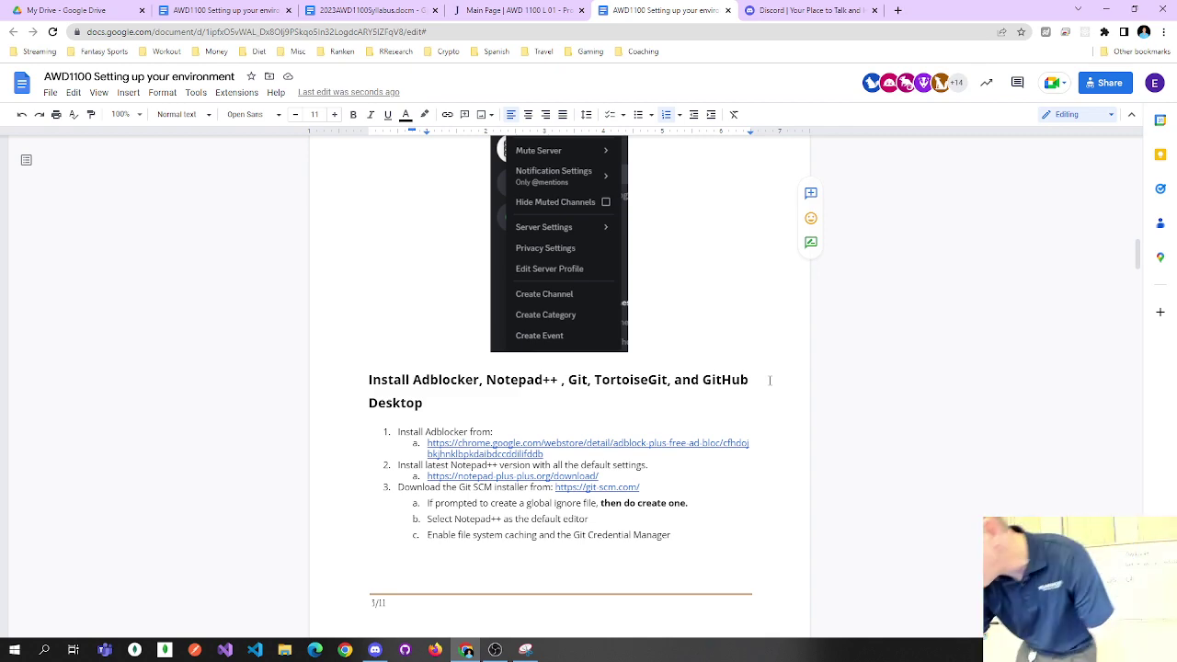
click(374, 650)
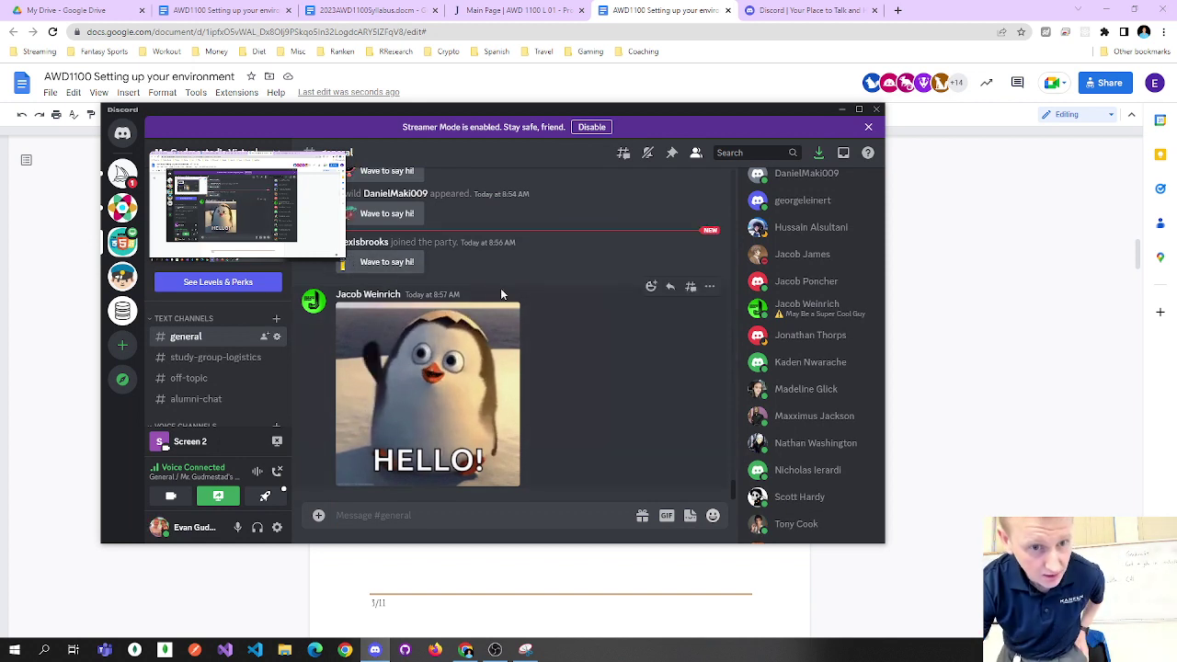
Dismiss the Streamer Mode banner above the general channel.
scroll(512, 309, up, 1)
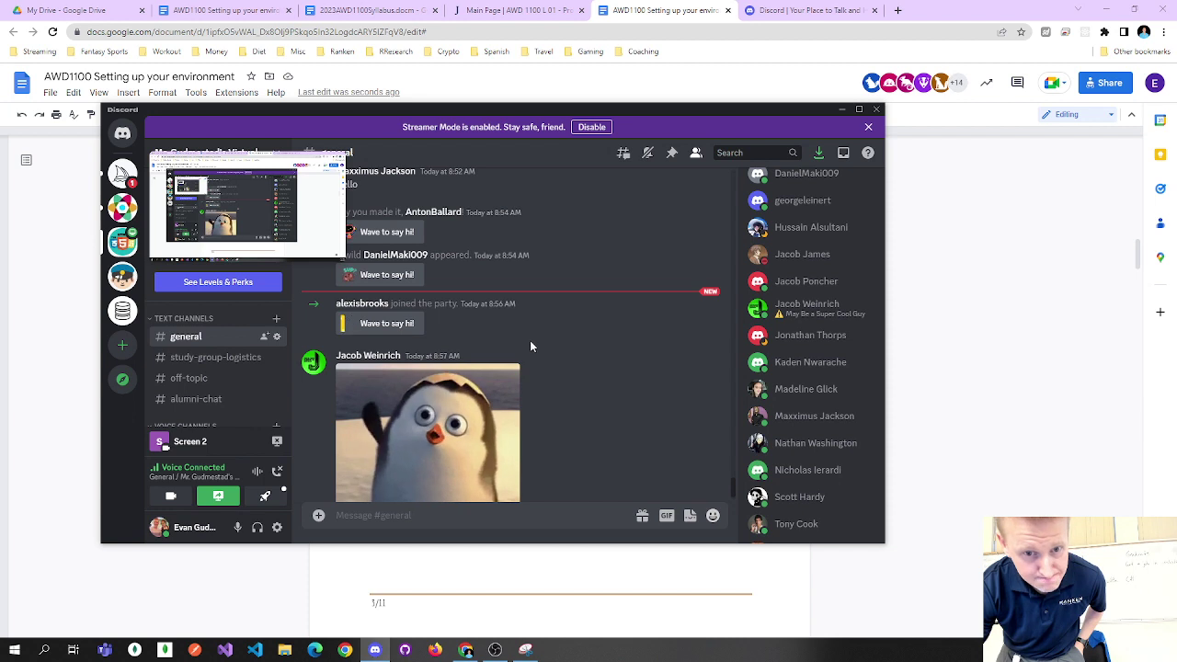
scroll(530, 342, down, 1)
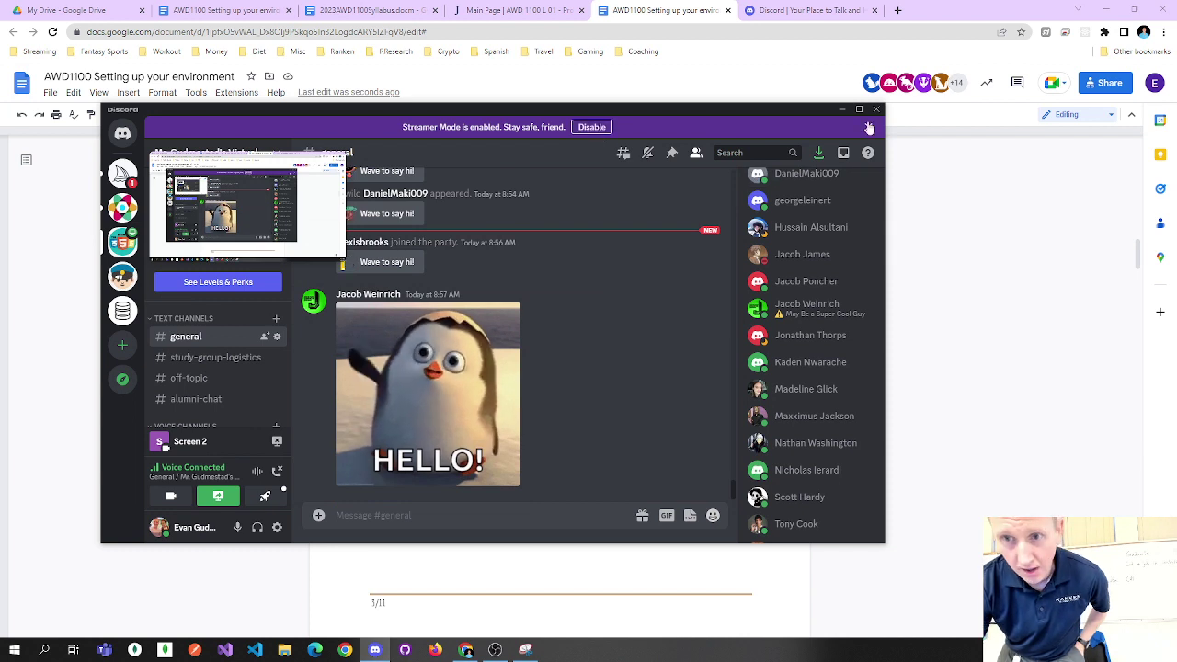
click(868, 126)
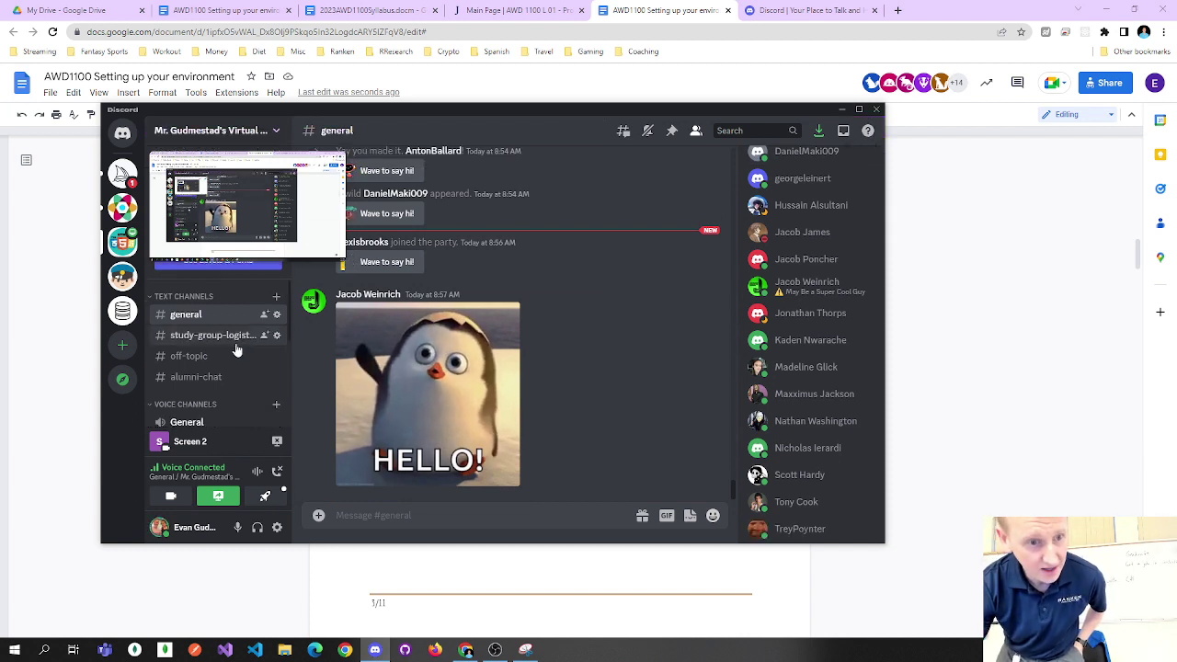
mouse_move(226, 164)
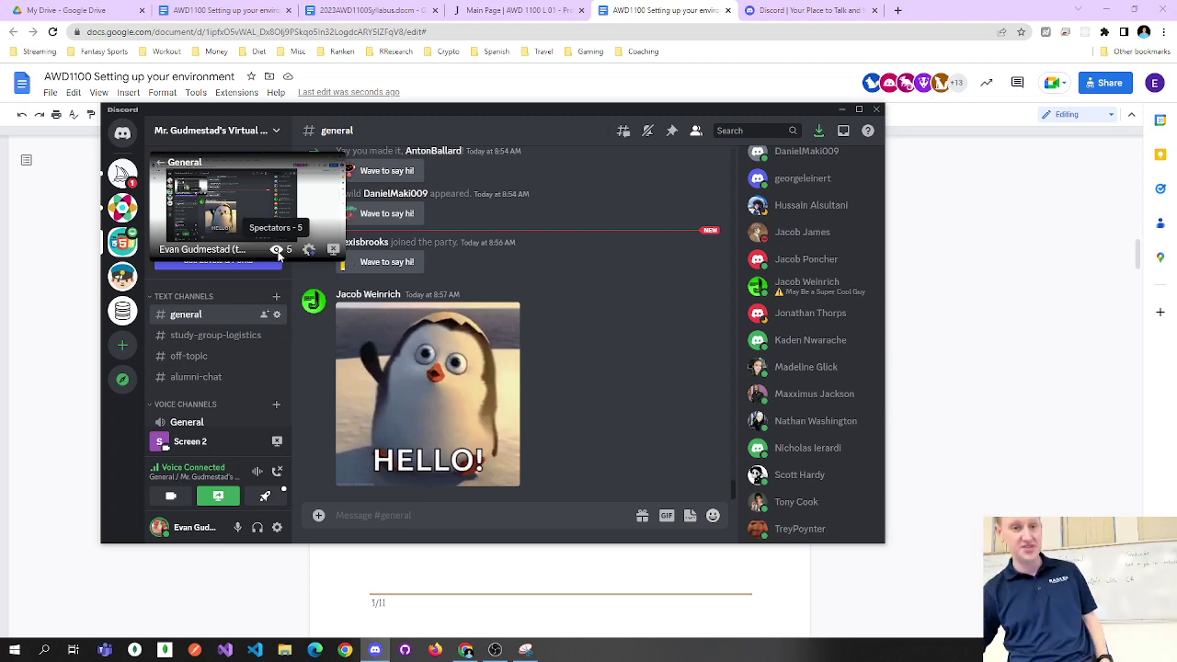
Maximize the Discord window to show the full chat, channel list and voice members.
click(858, 110)
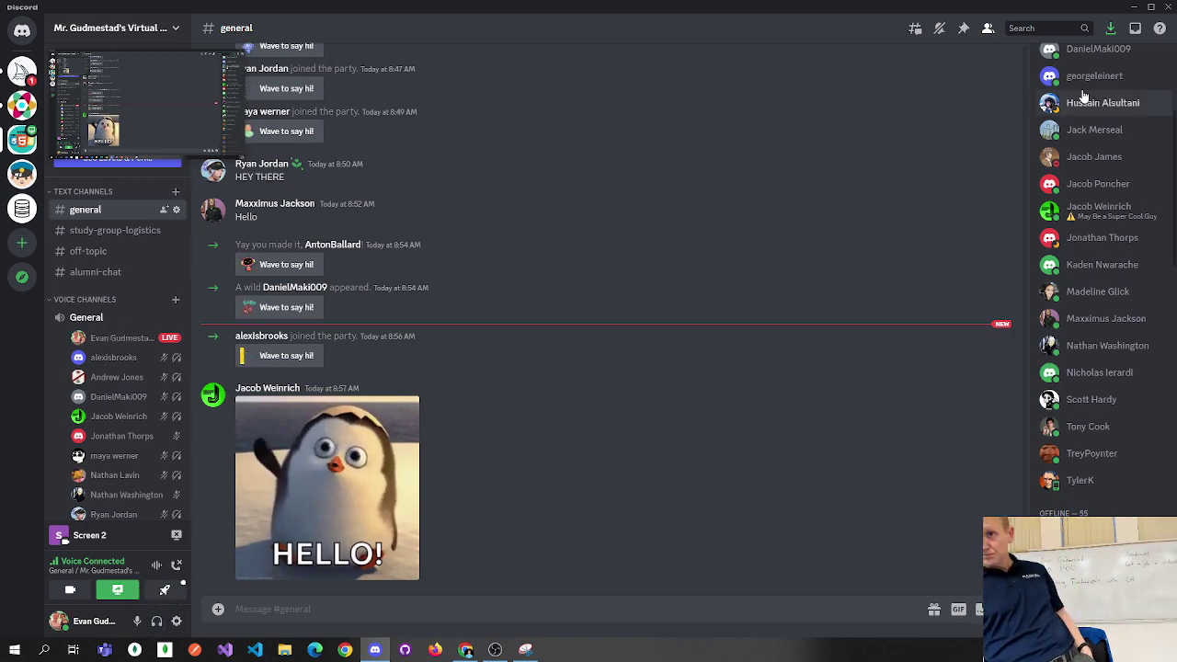
Minimize Discord to bring the setup guide document back to the front.
click(1133, 7)
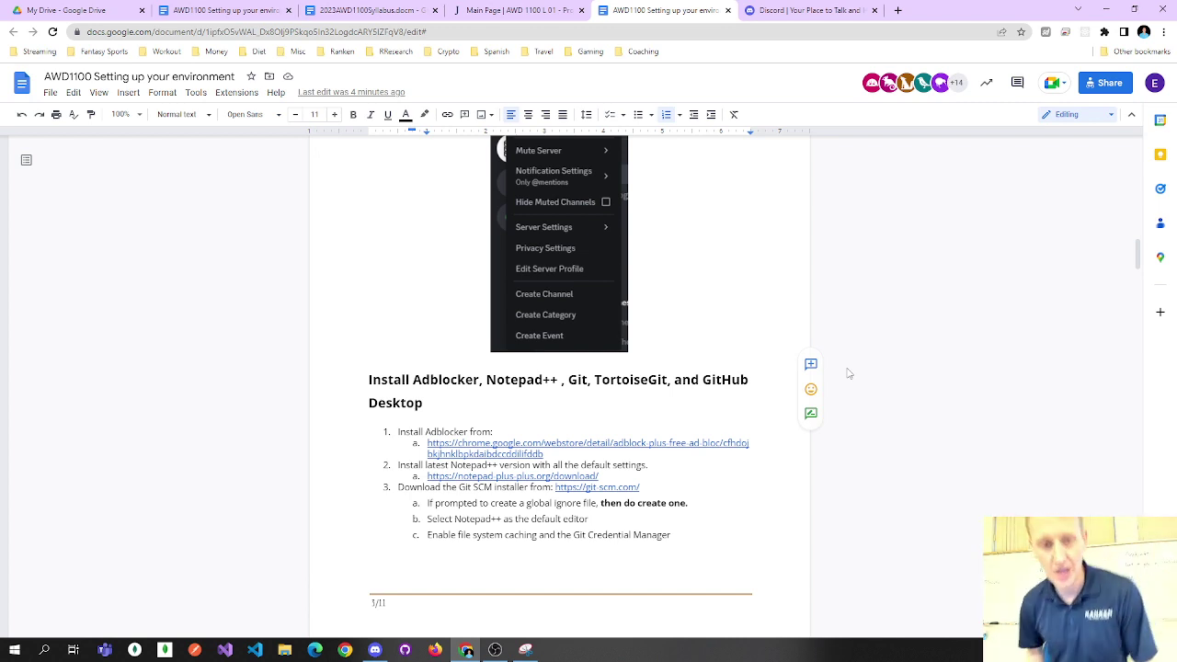
Open the Adblock Plus Chrome Web Store page in a new tab from the guide's Install Adblocker link.
click(414, 431)
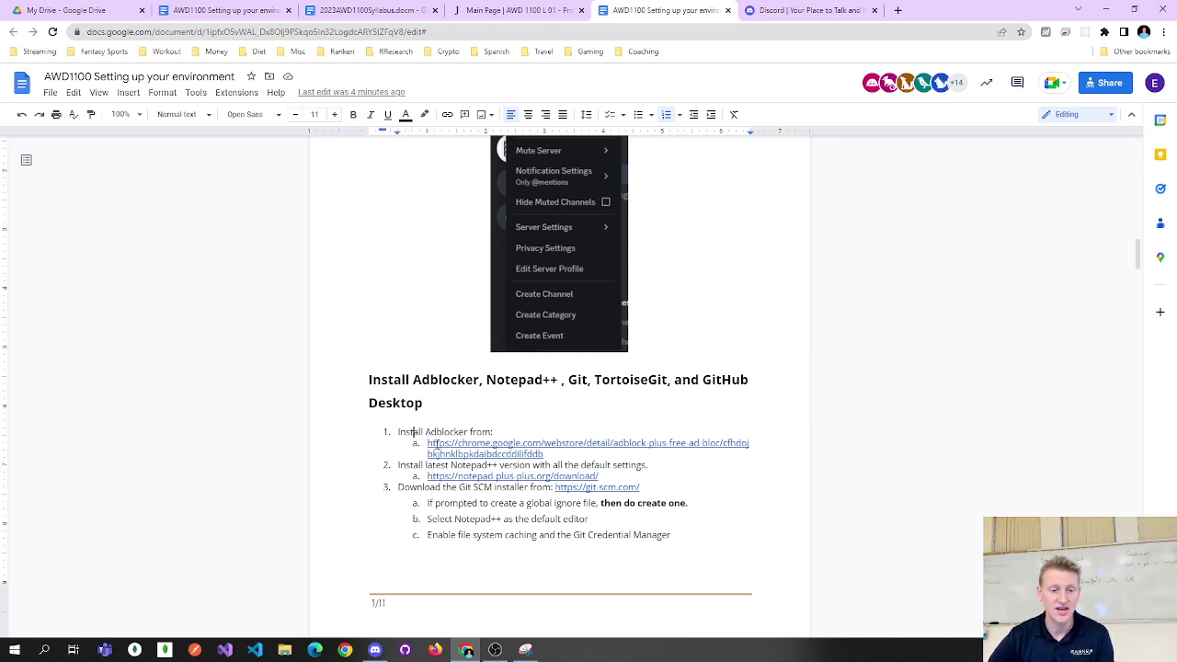
click(444, 444)
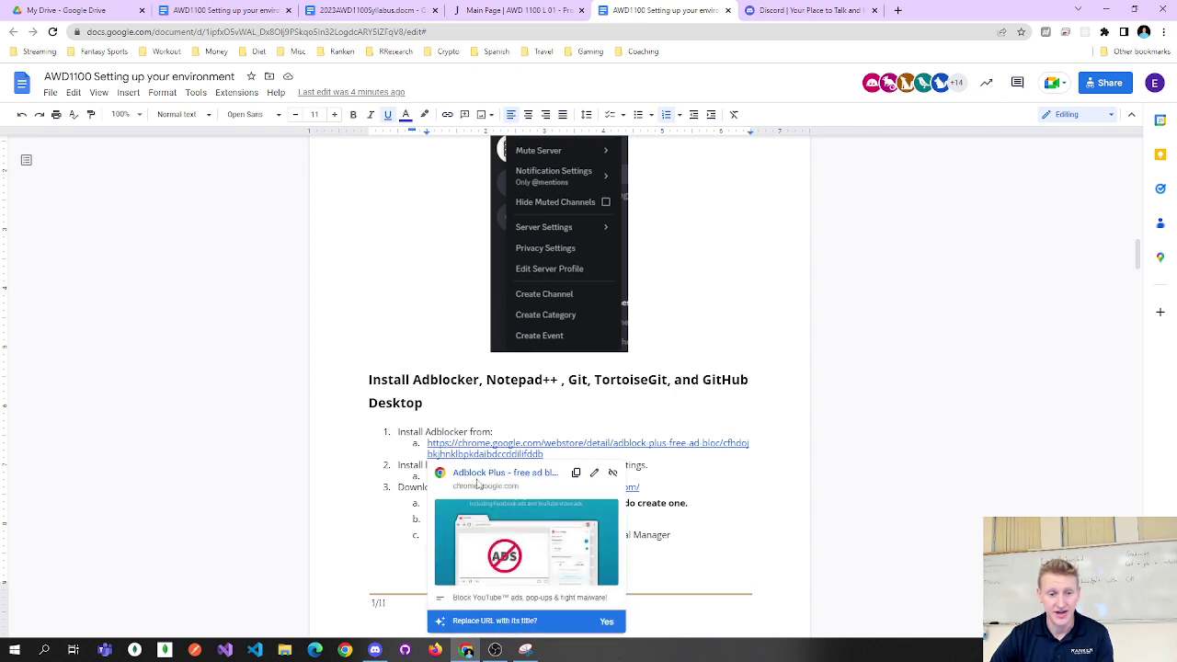
click(478, 478)
On the Adblock Plus store page, add the Adblock Plus extension to Chrome.
click(919, 9)
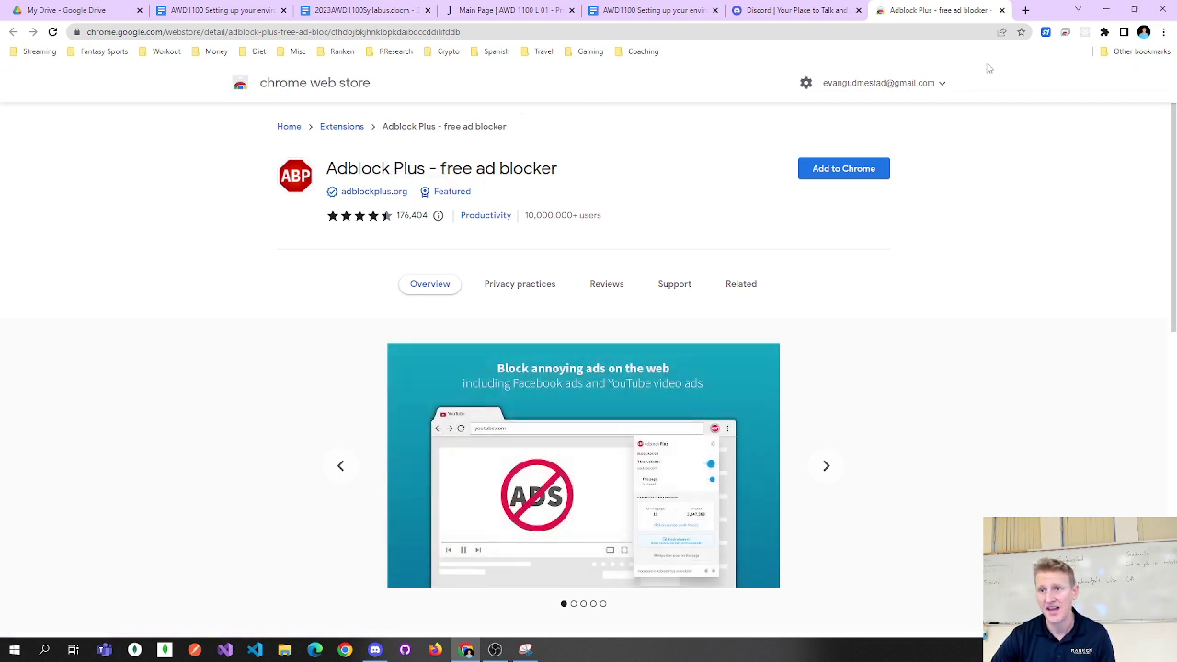
click(1163, 31)
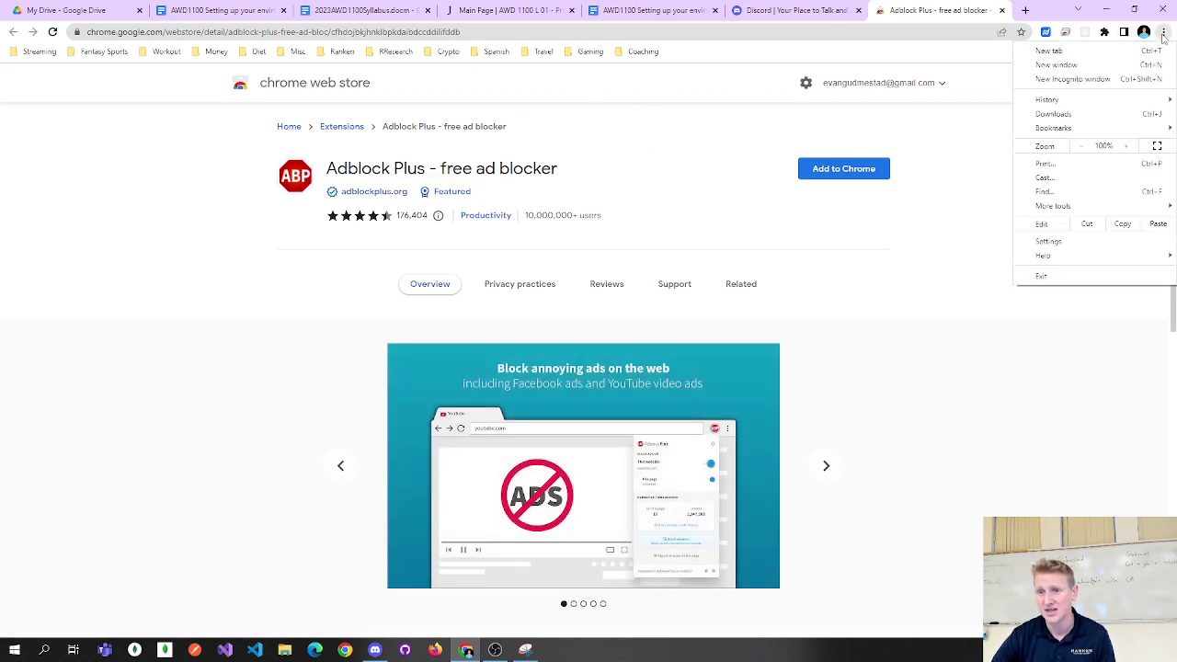
click(1008, 107)
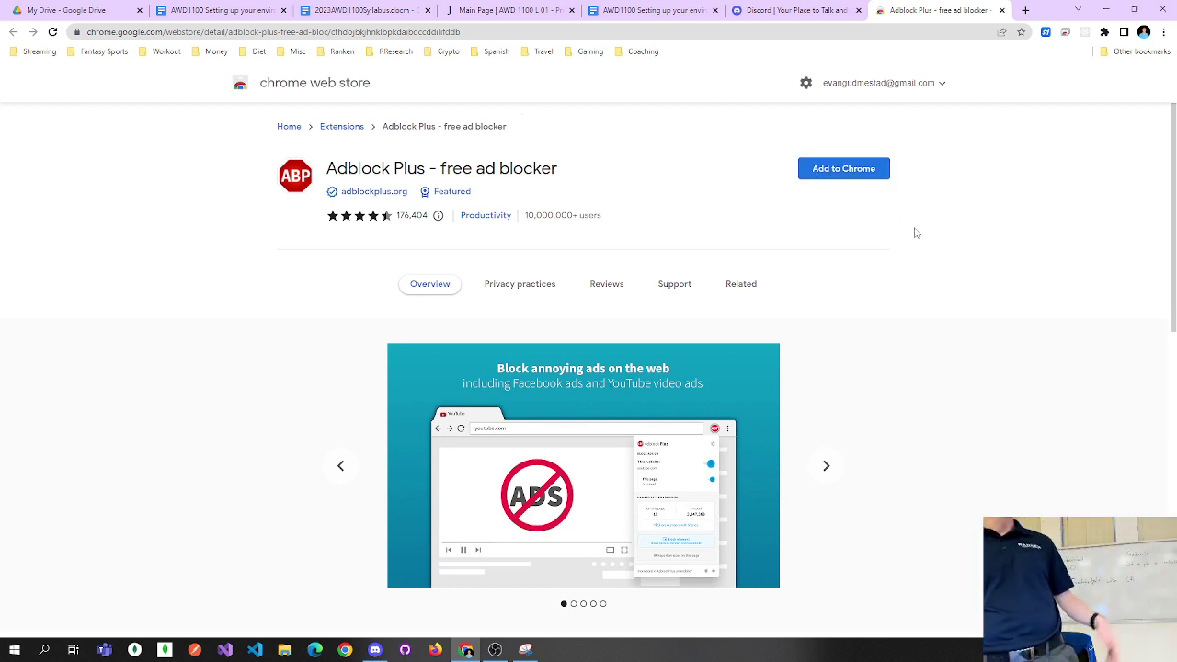
click(861, 172)
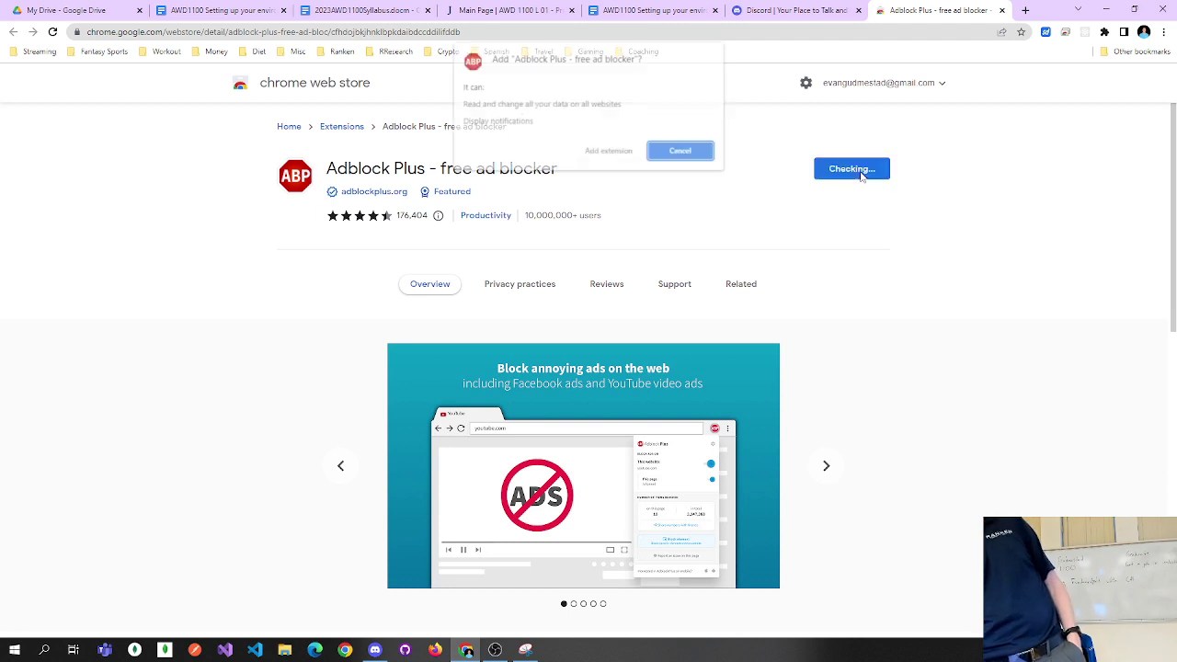
click(604, 151)
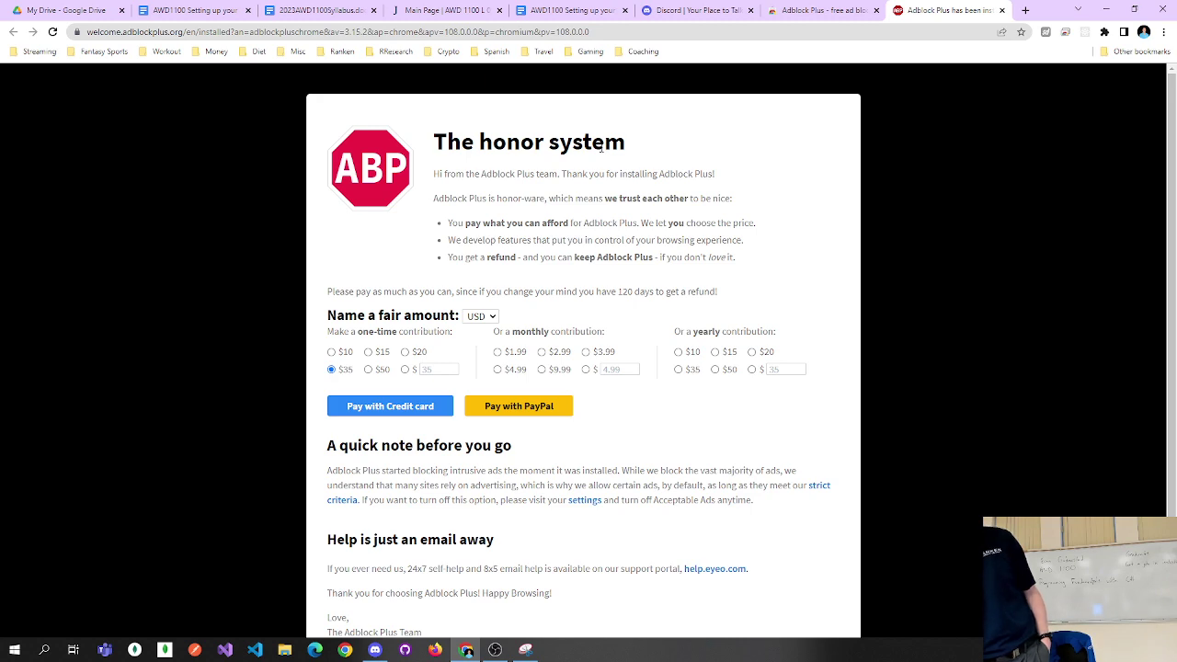
Read the Adblock Plus honor-system welcome page, then close its tab.
scroll(601, 150, down, 2)
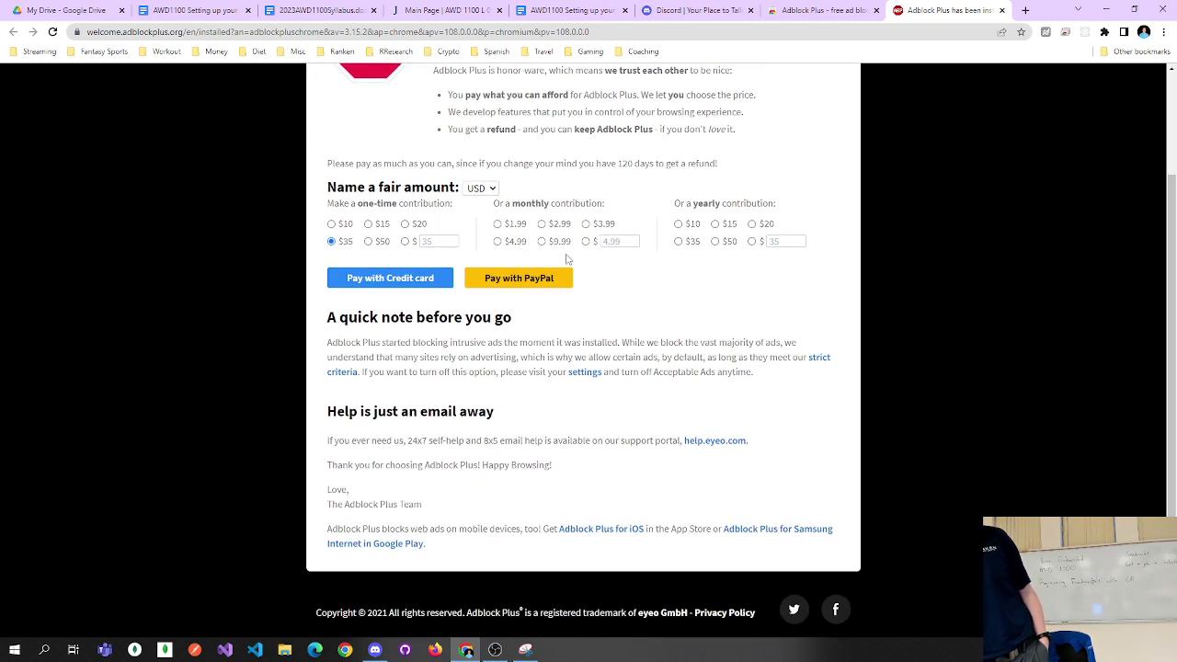
scroll(567, 261, up, 2)
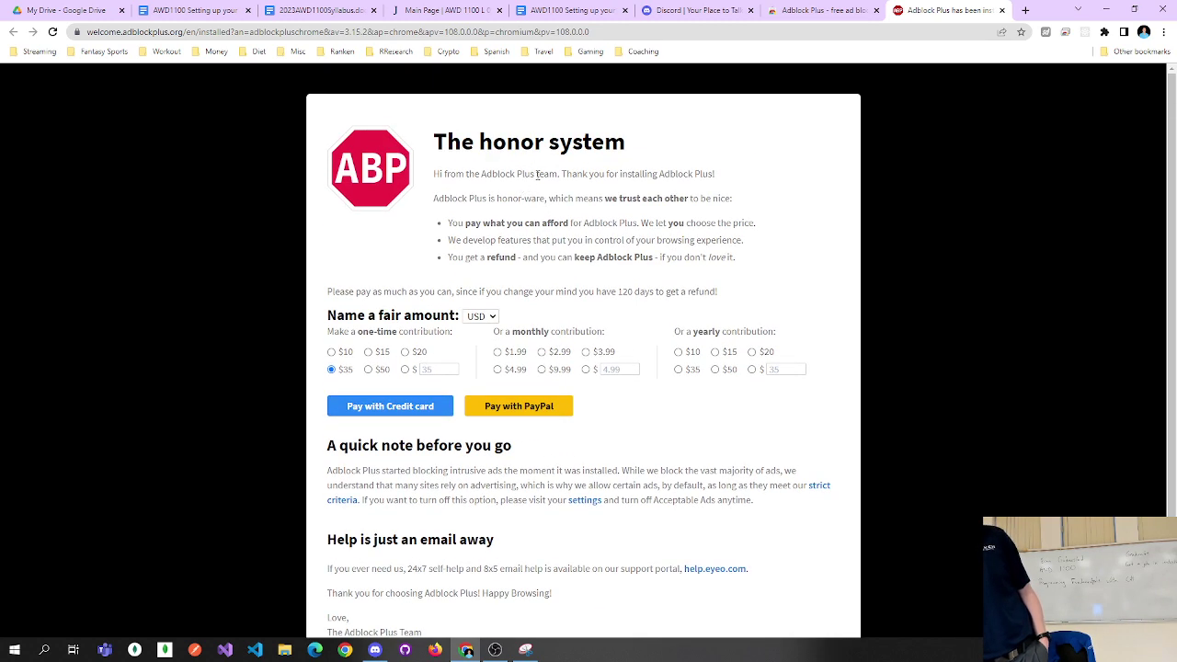
drag(536, 174, 653, 257)
click(629, 239)
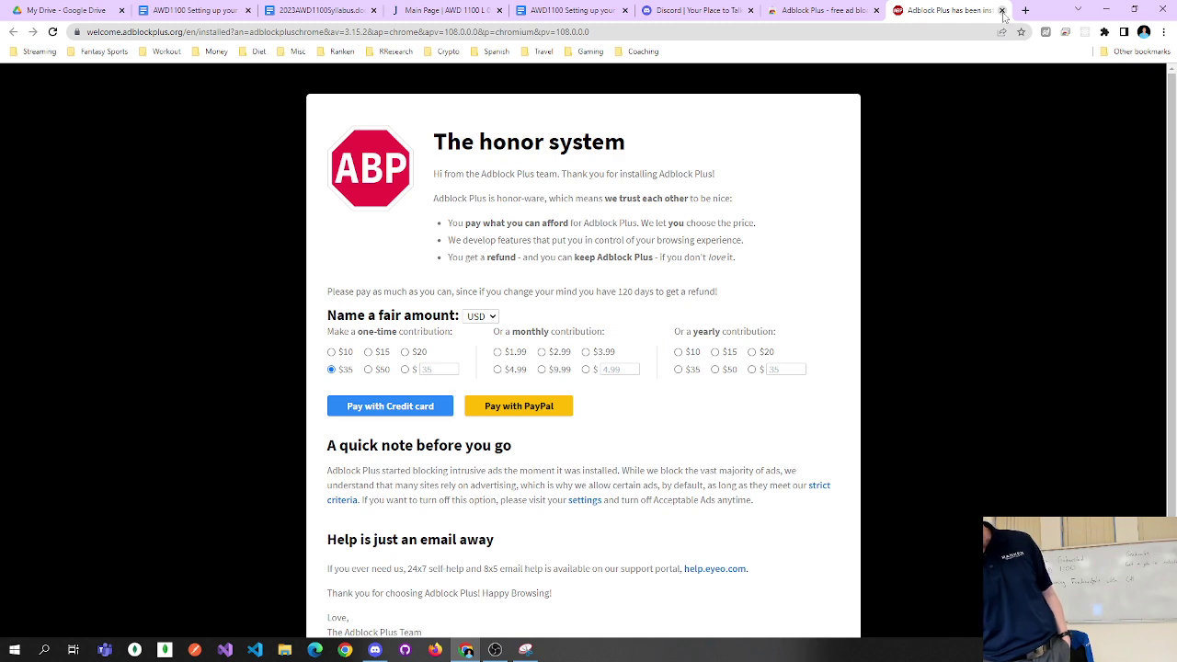
click(1002, 10)
Close the Chrome Web Store tab and the discord.com tab.
click(1002, 11)
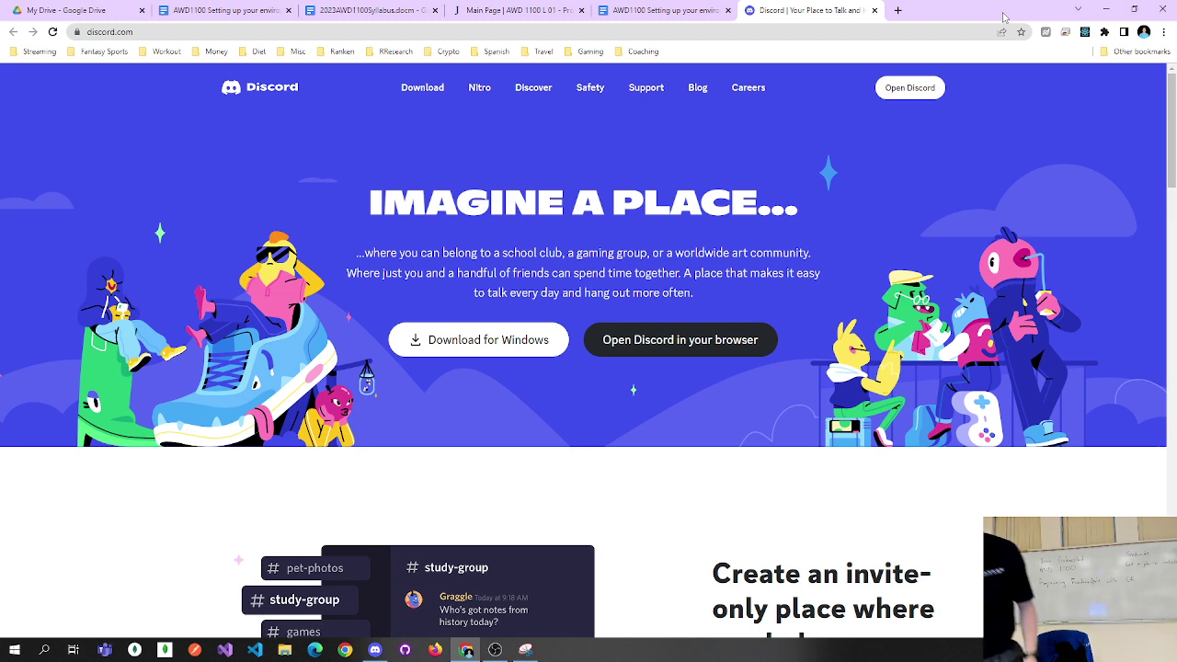
click(873, 10)
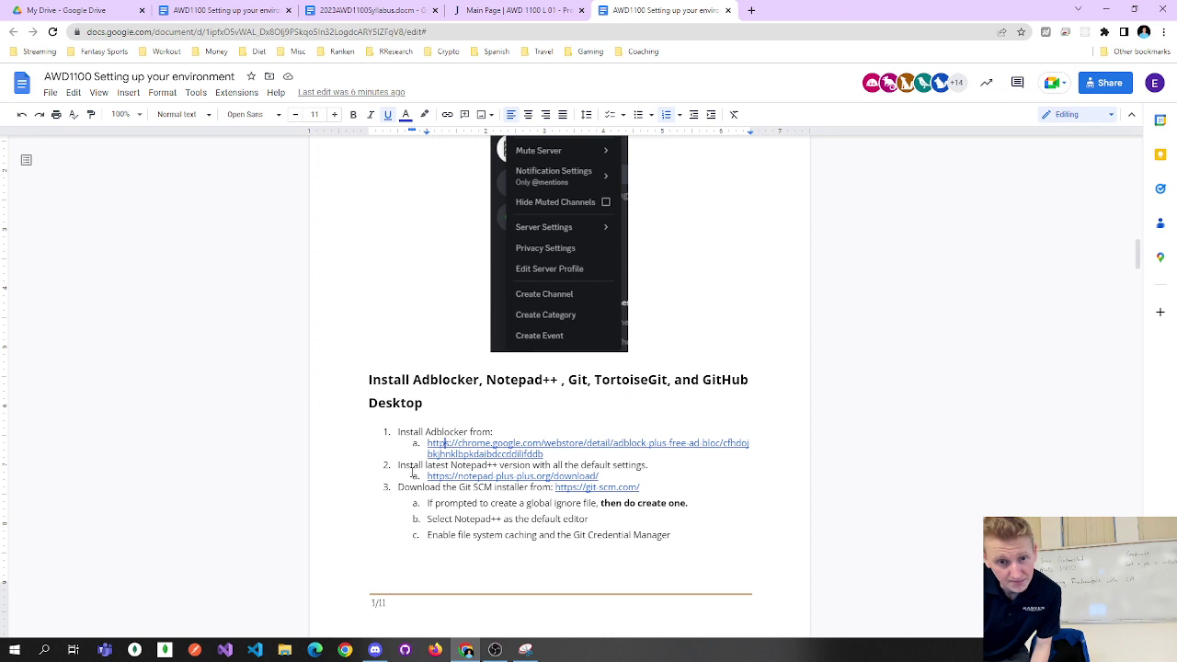
Open the guide's step 2 notepad-plus-plus.org Downloads link in a new tab and switch to it.
drag(398, 465, 631, 465)
click(629, 466)
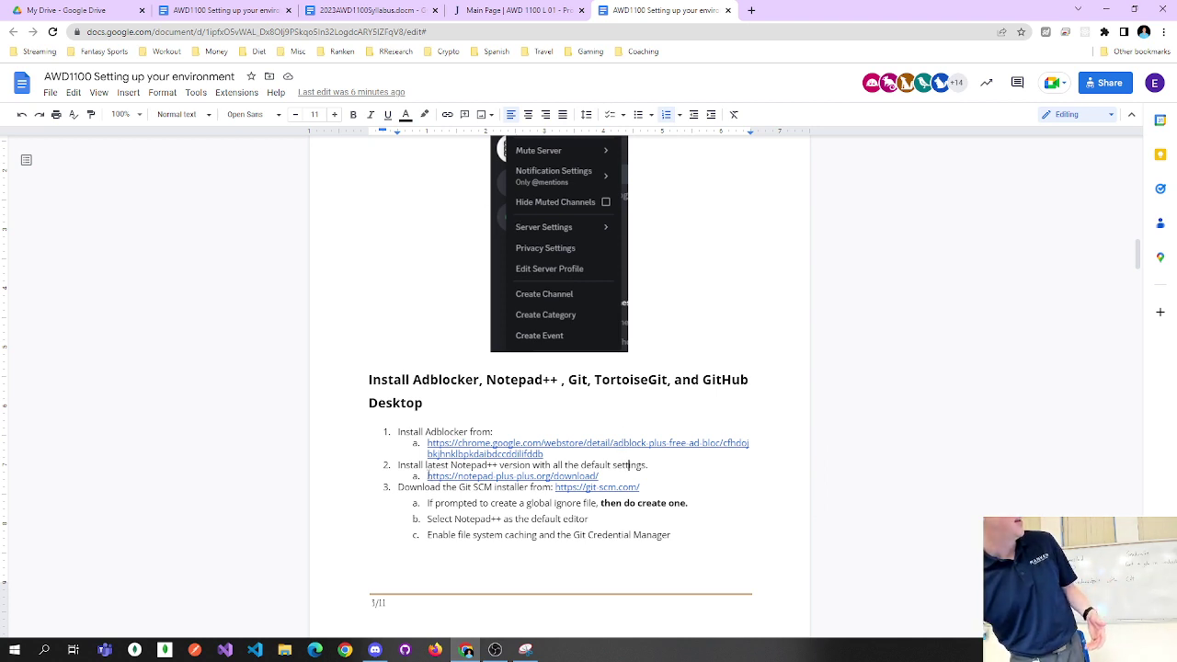
click(446, 476)
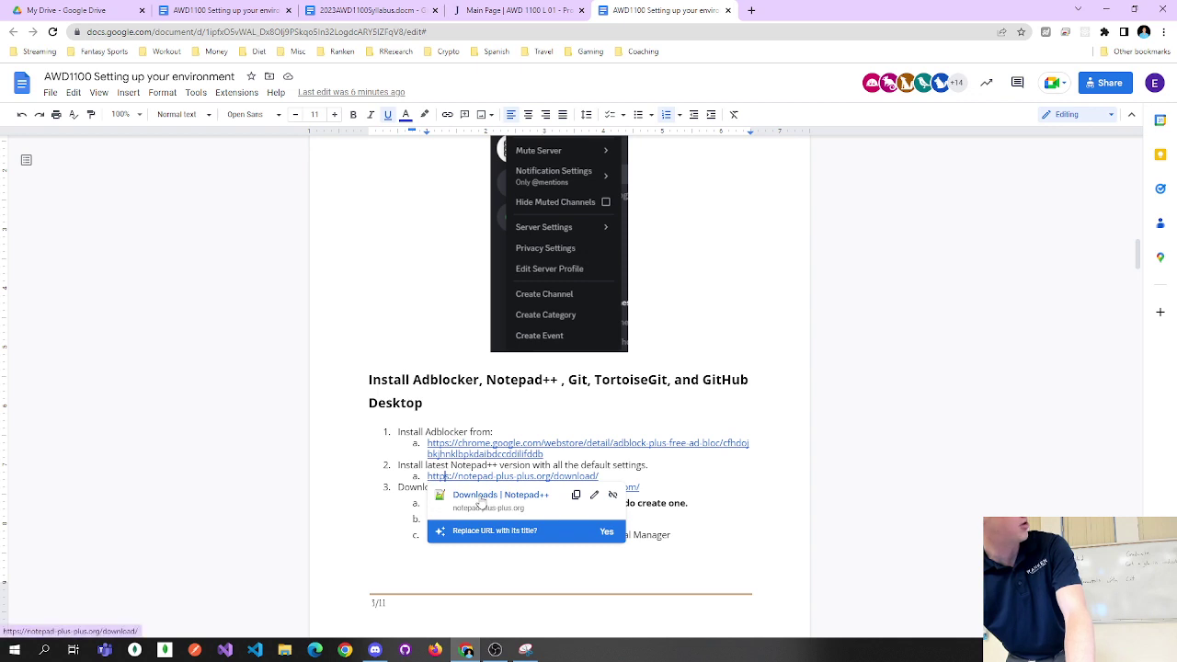
click(480, 503)
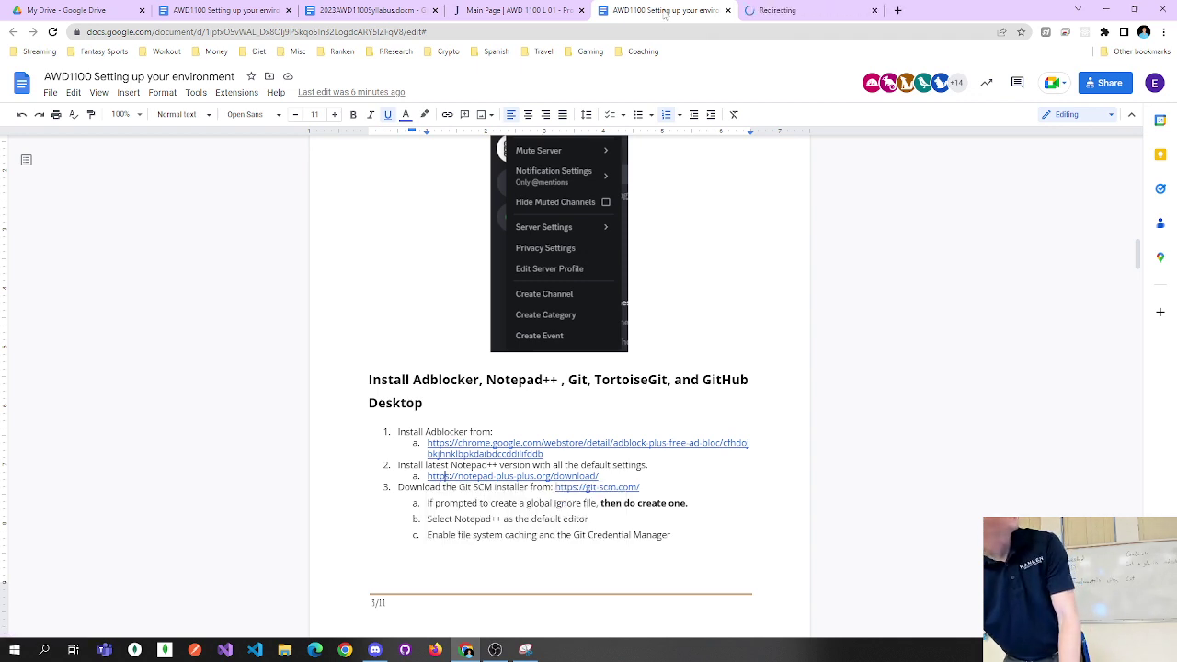
click(797, 7)
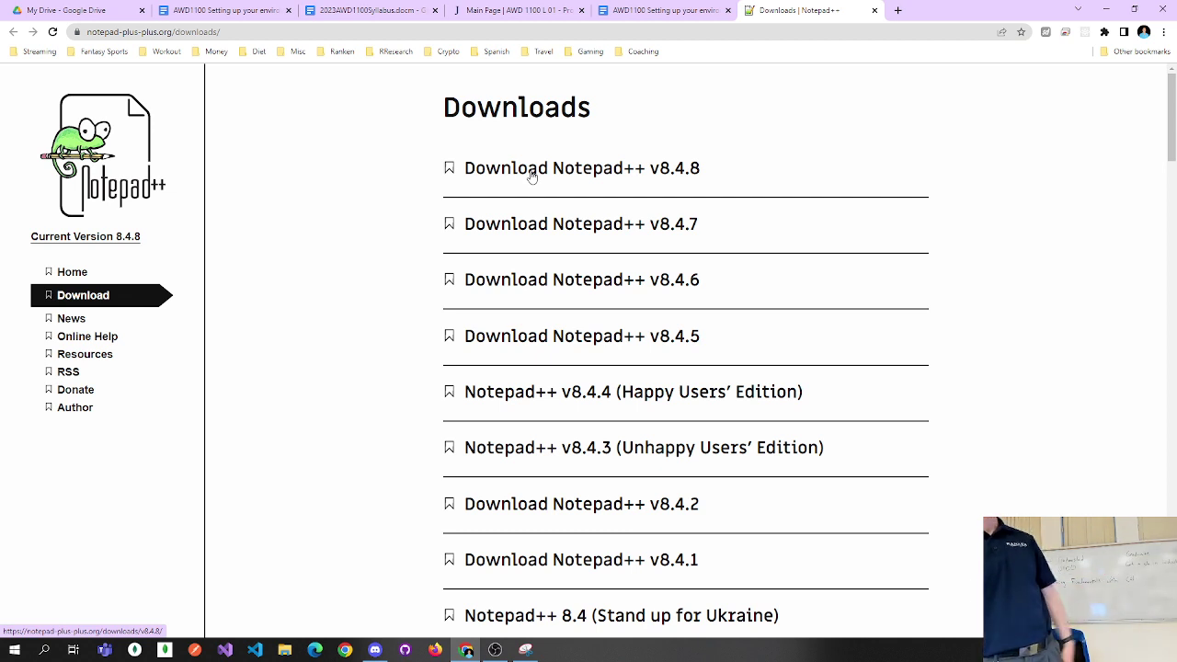
Save npp.8.4.8.Installer.x64.exe to the Downloads folder and run it from the download bar.
click(531, 176)
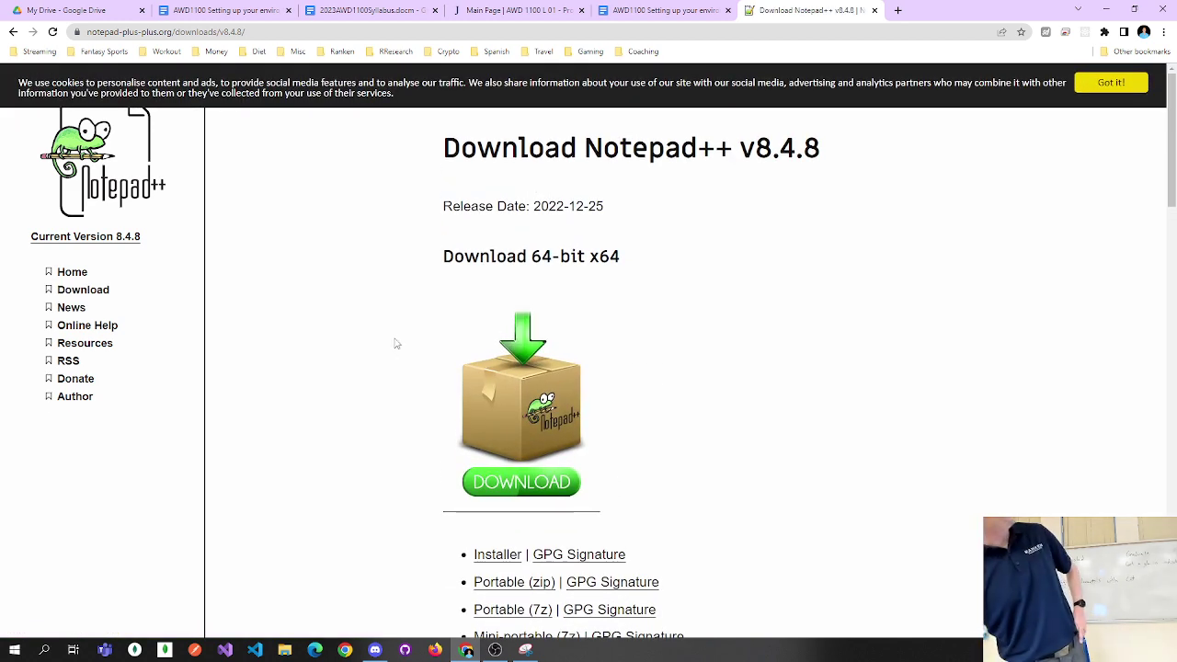
click(515, 490)
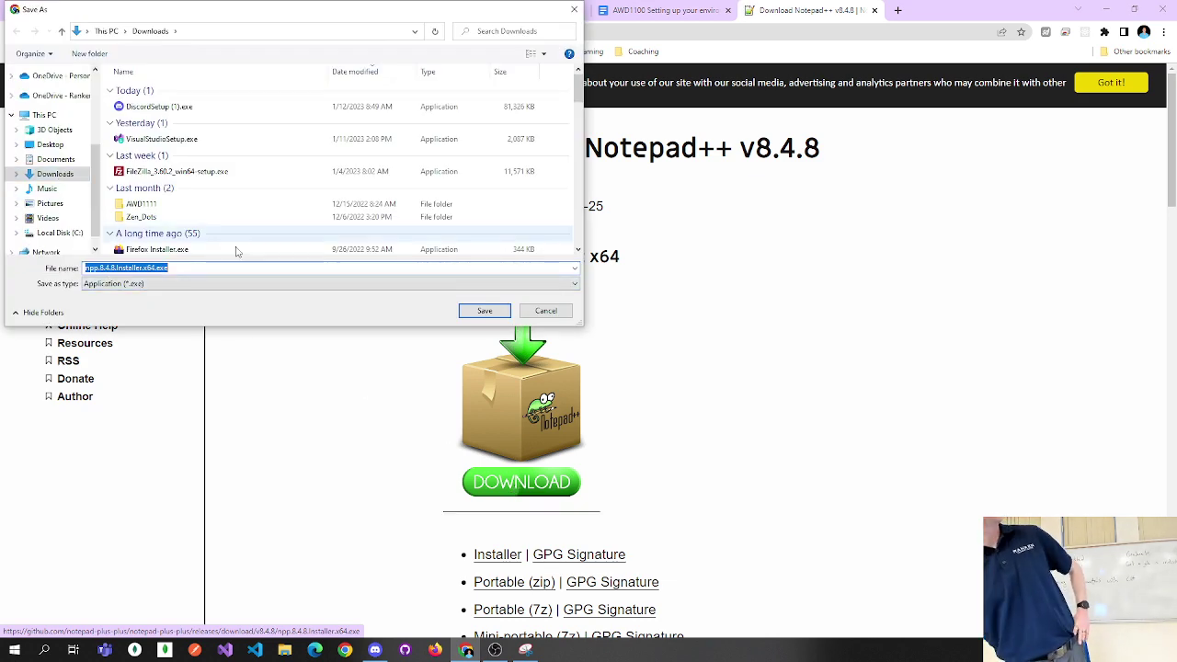
click(478, 313)
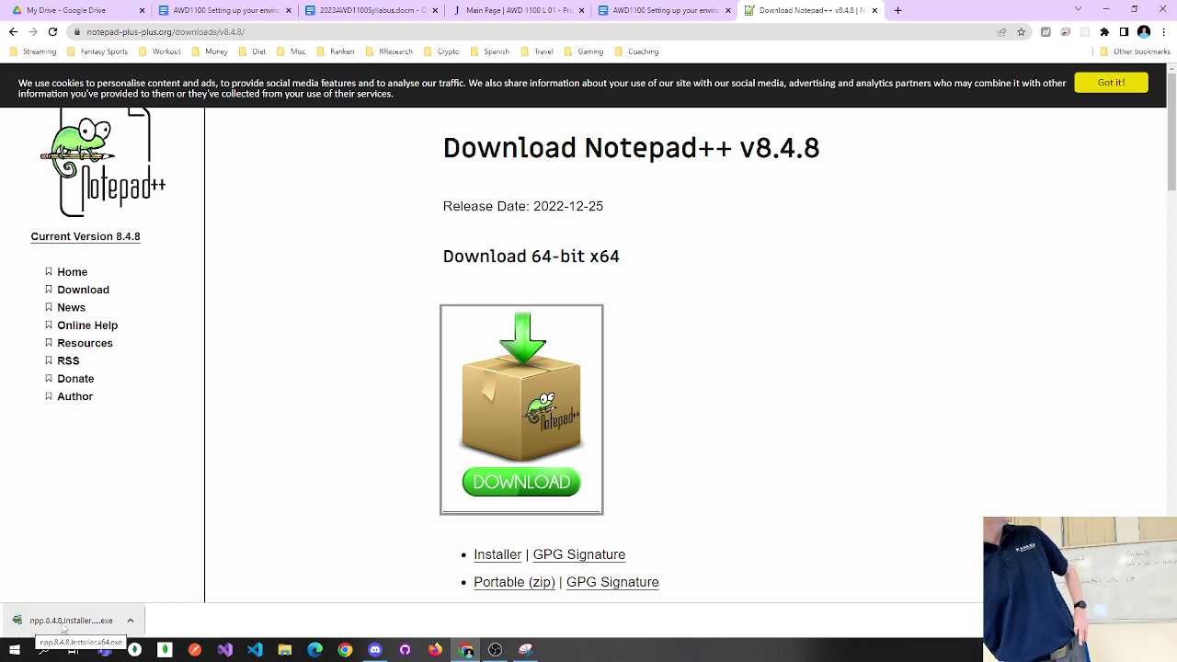
click(31, 629)
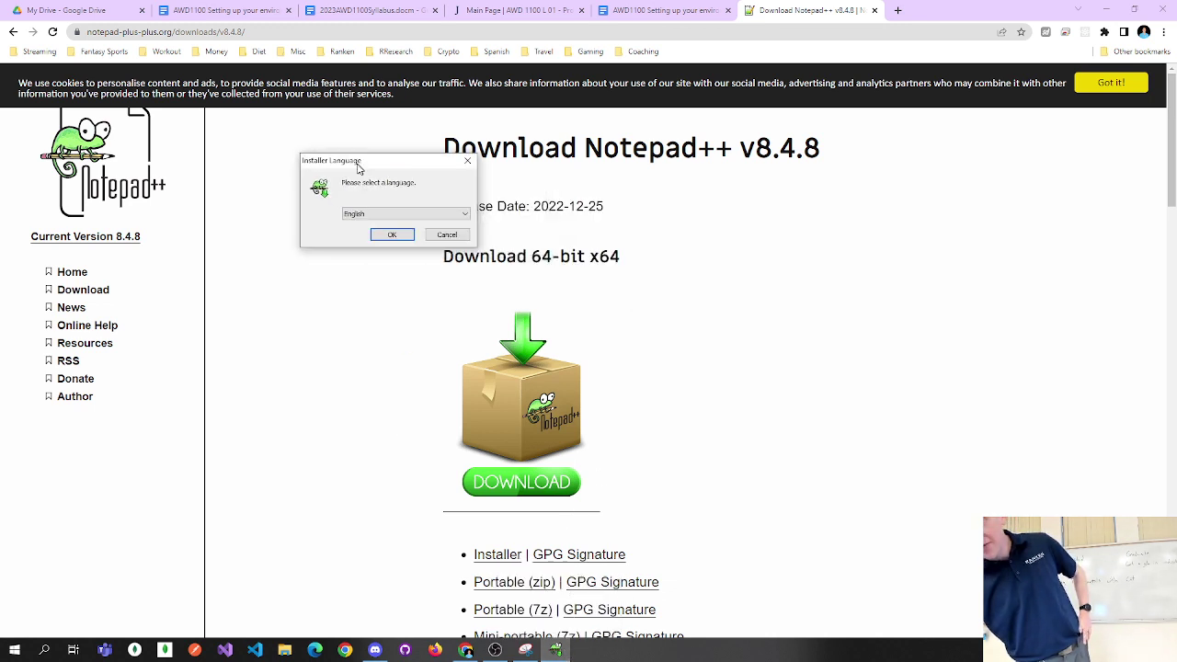
Install Notepad++ v8.4.8 in English with the default location and components, then launch it.
click(386, 235)
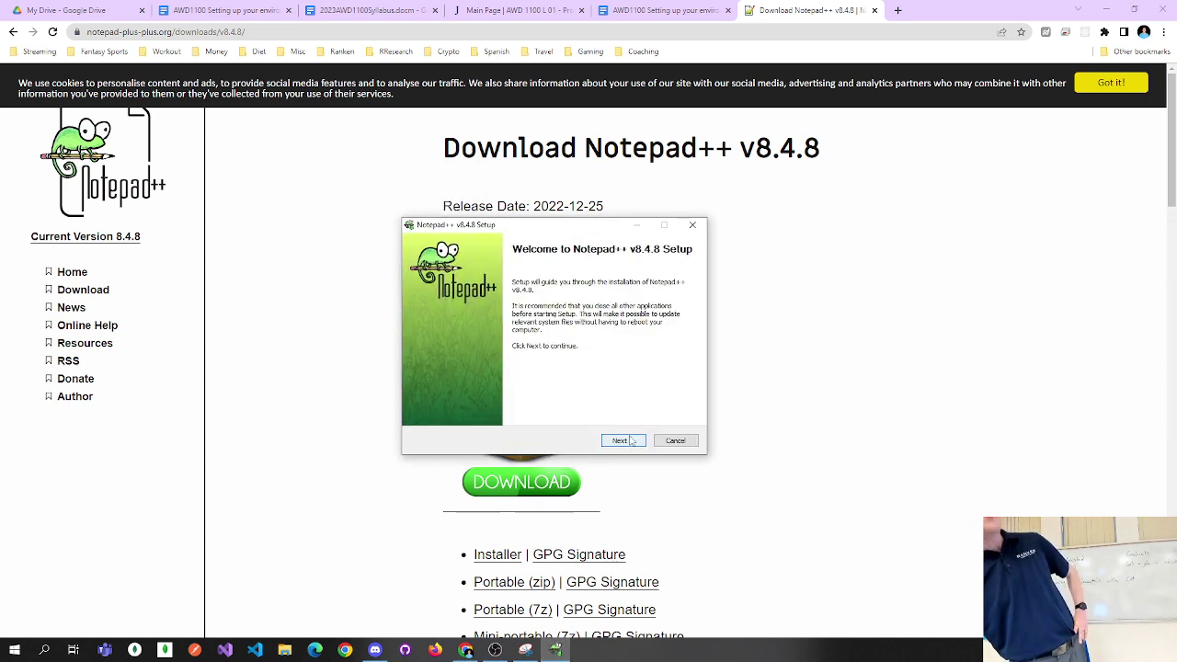
click(633, 442)
click(627, 441)
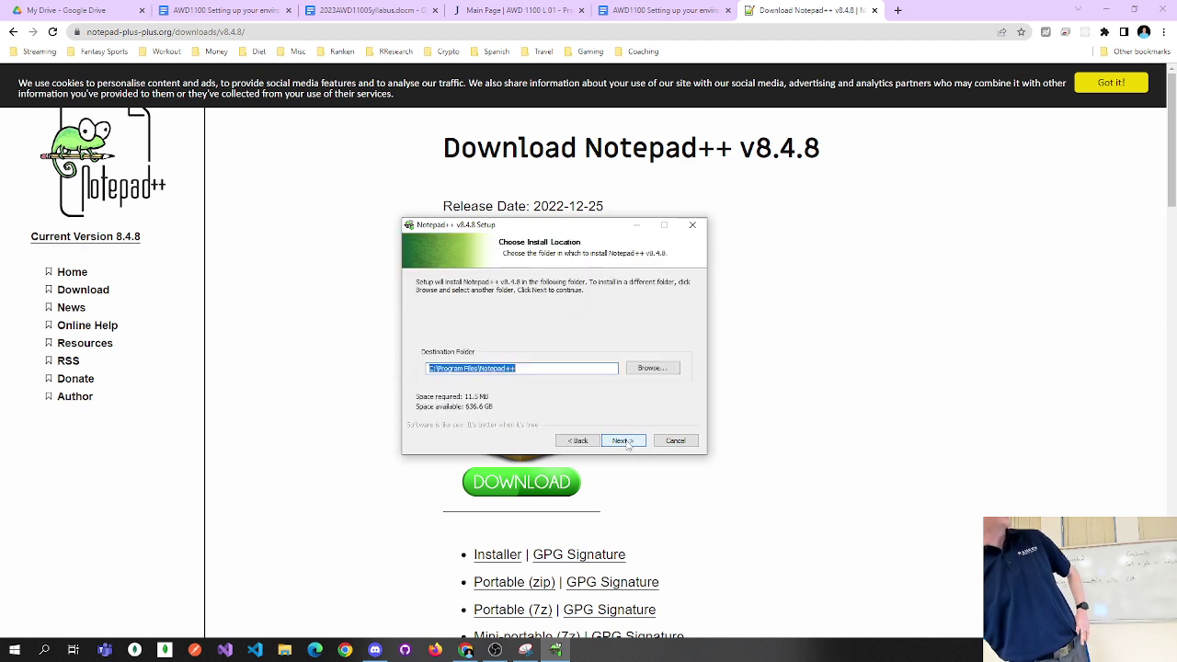
click(625, 441)
click(623, 441)
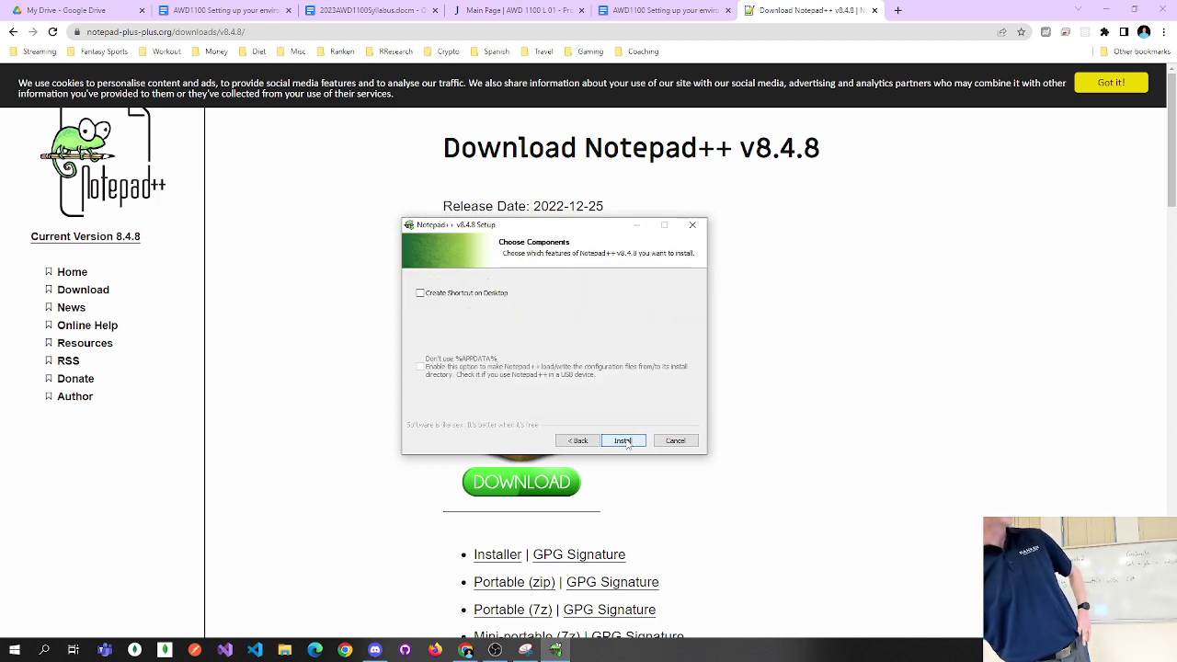
click(628, 441)
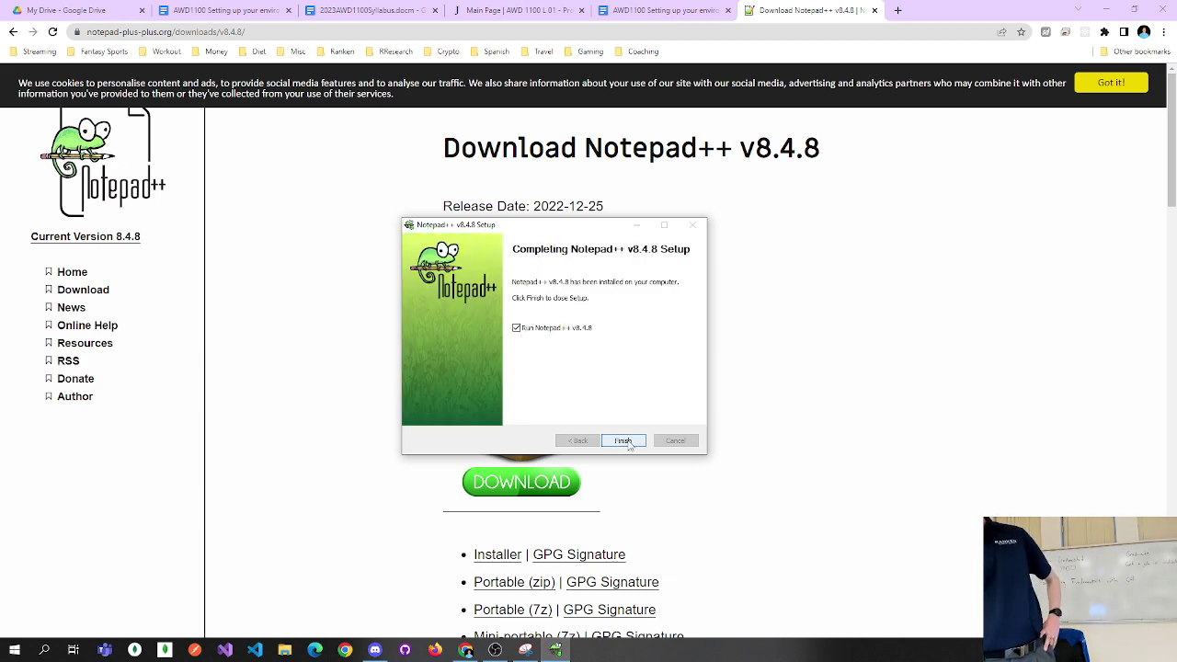
click(624, 441)
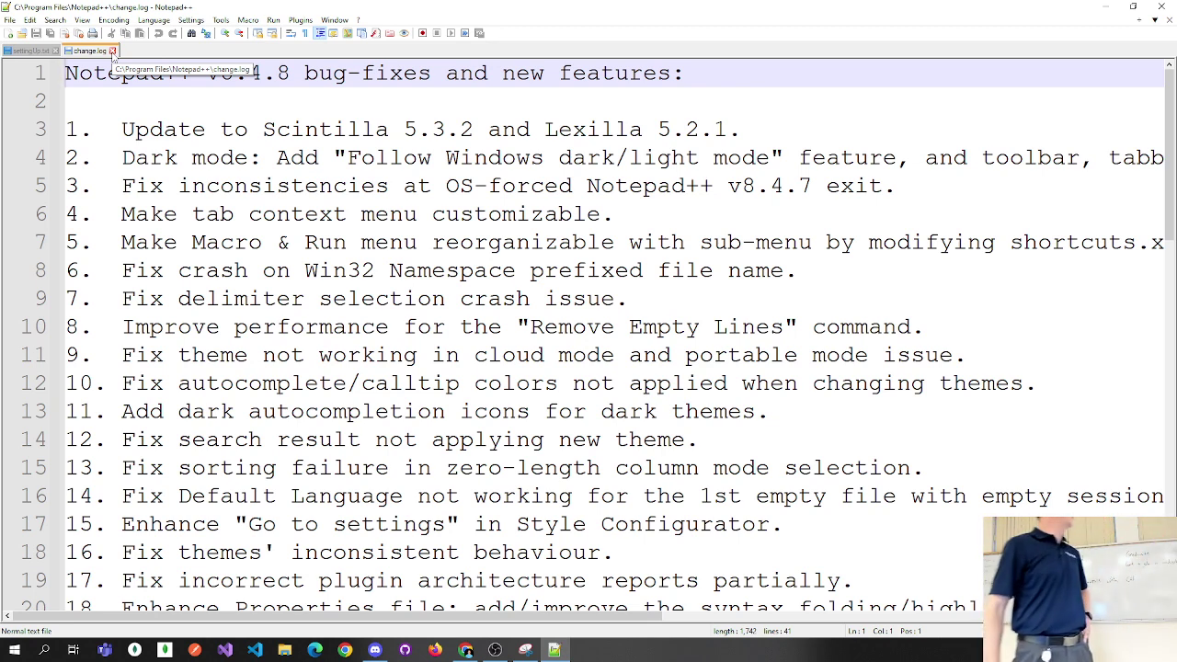
Close the change.log and settingUp.txt tabs, then minimize Notepad++.
click(112, 51)
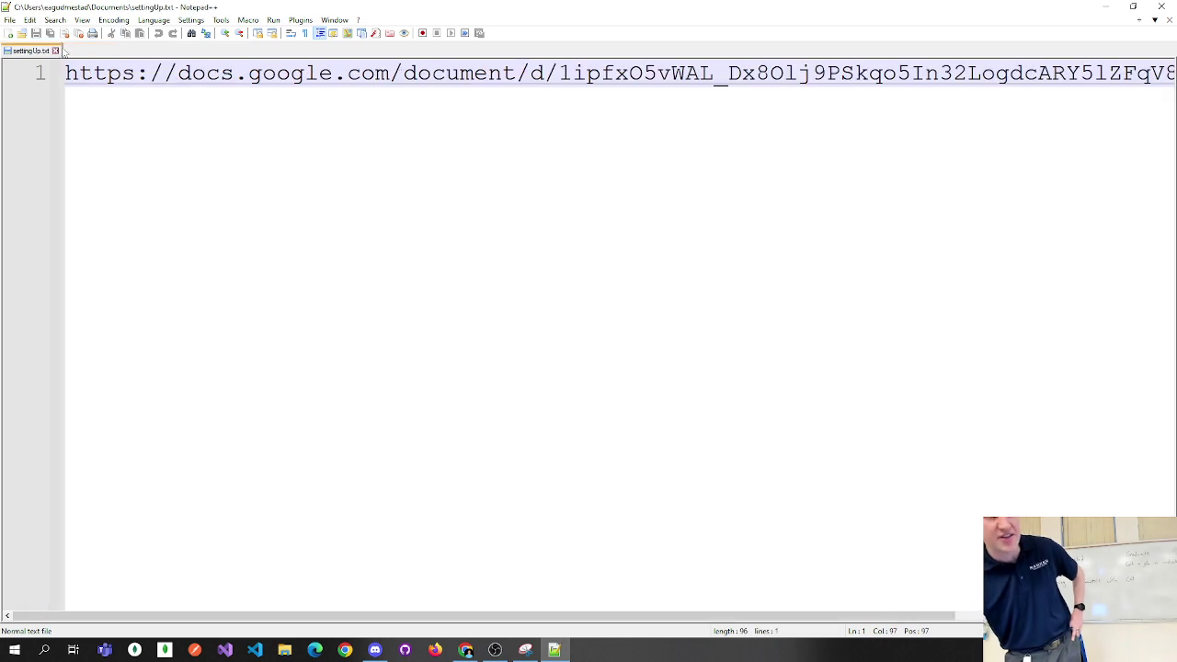
click(55, 50)
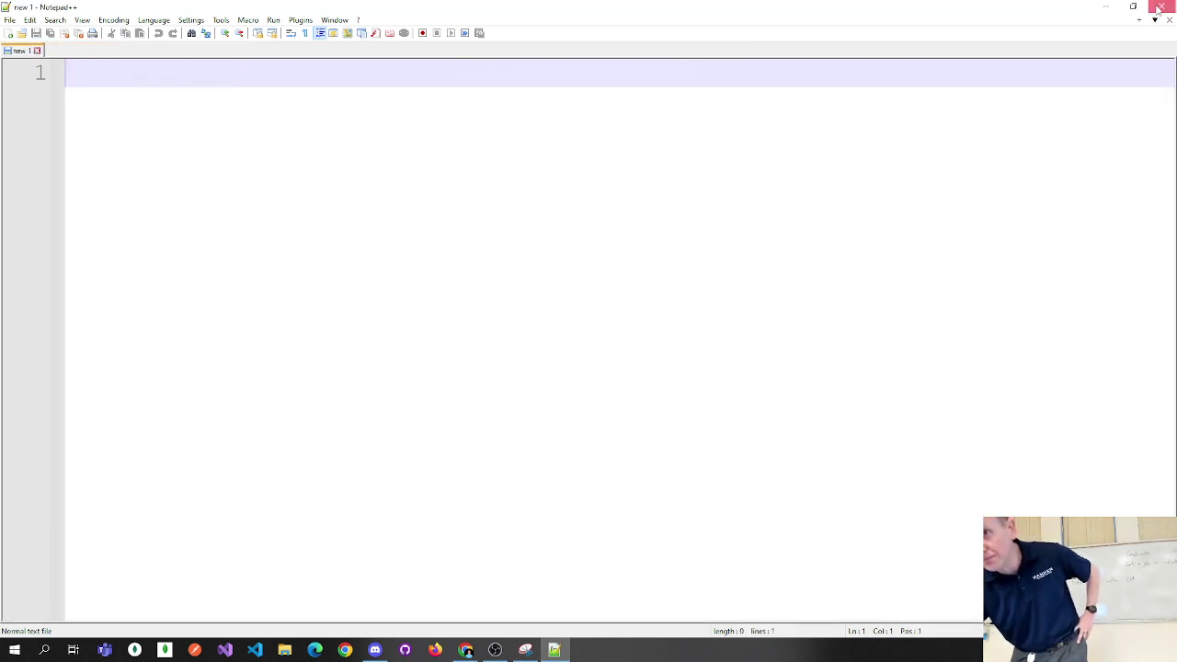
click(1104, 7)
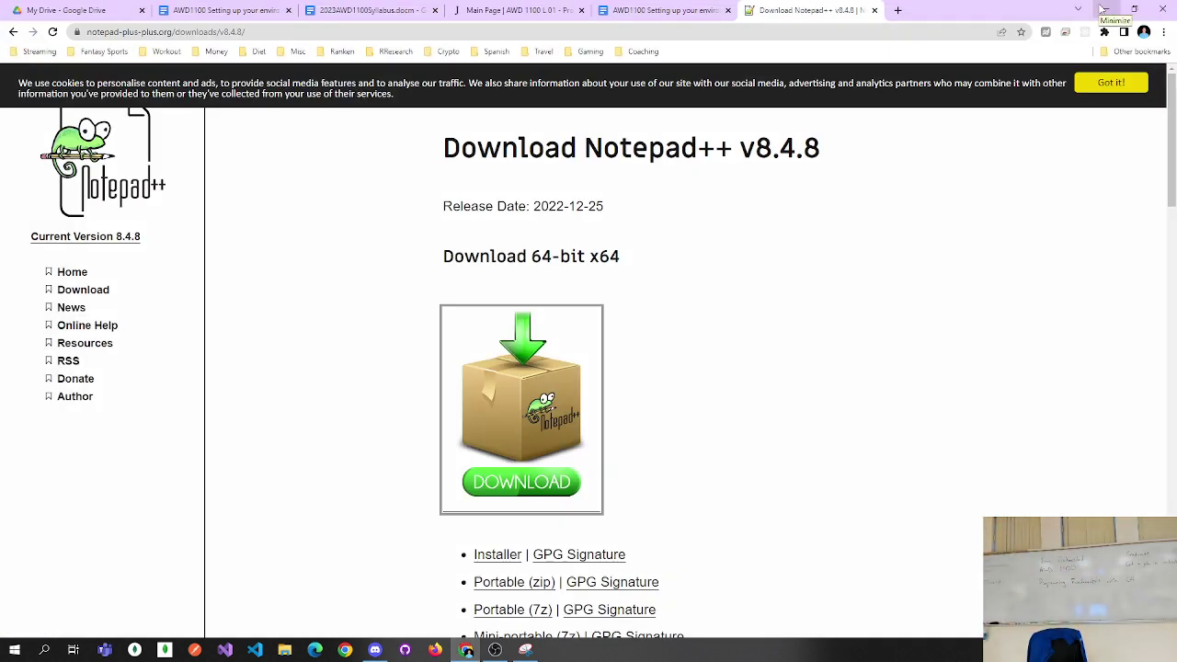
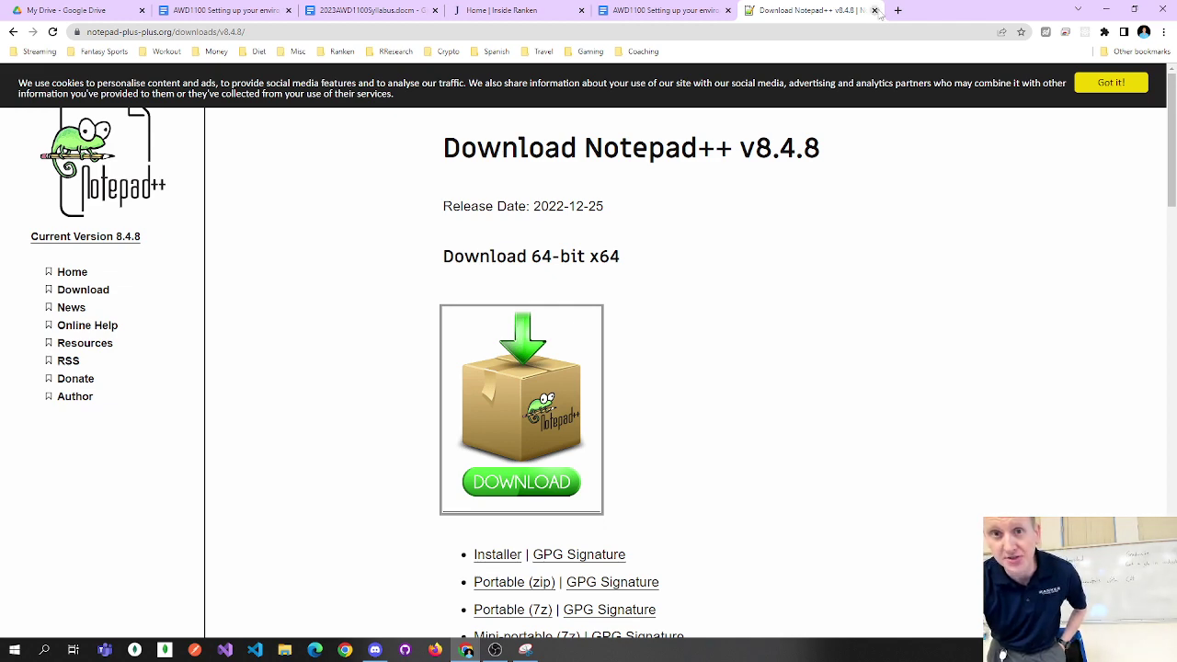
Close the Notepad++ download tab and open step 3's git-scm.com link in a new tab.
click(874, 10)
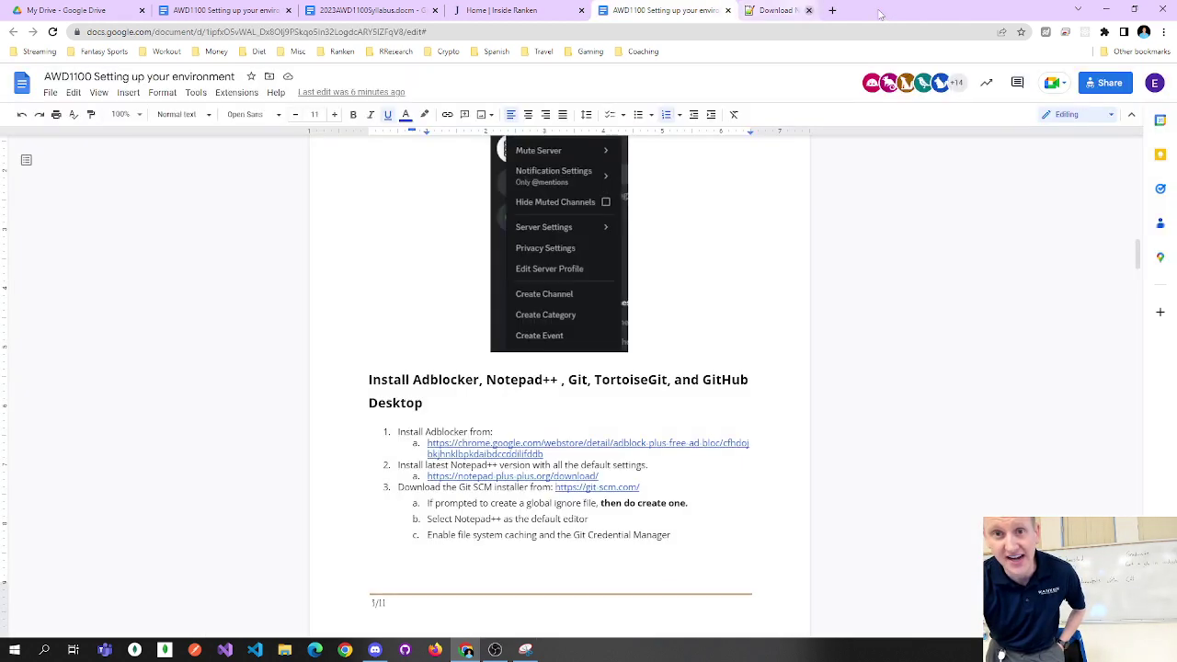
click(446, 487)
double_click(449, 487)
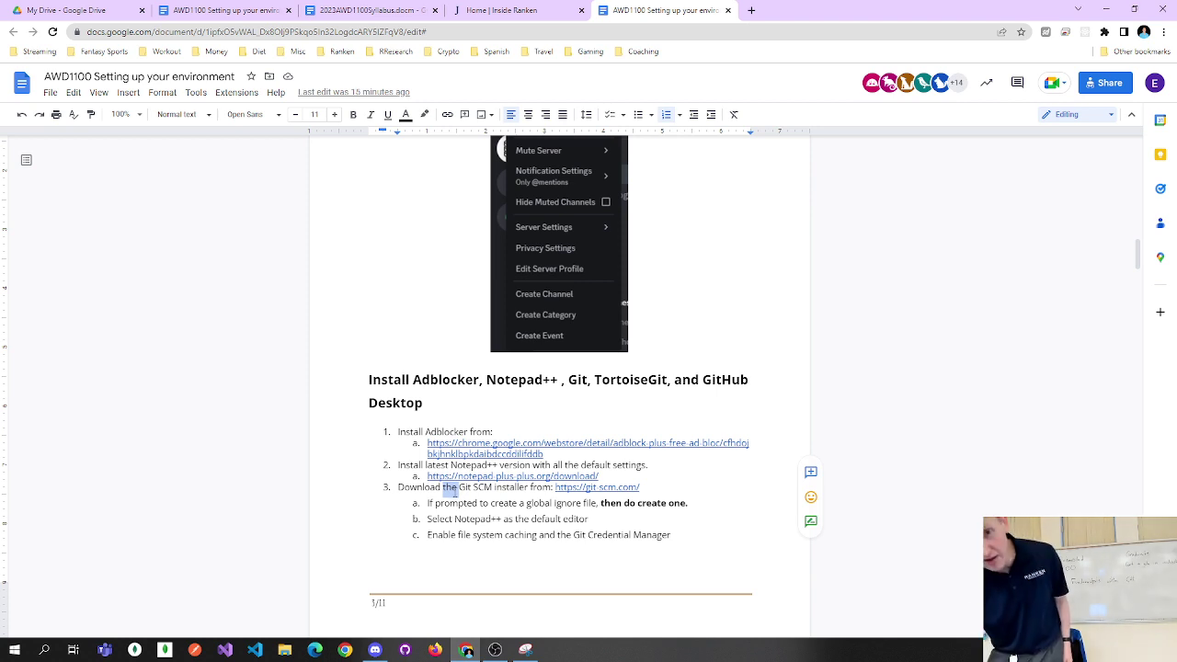
click(450, 490)
click(597, 487)
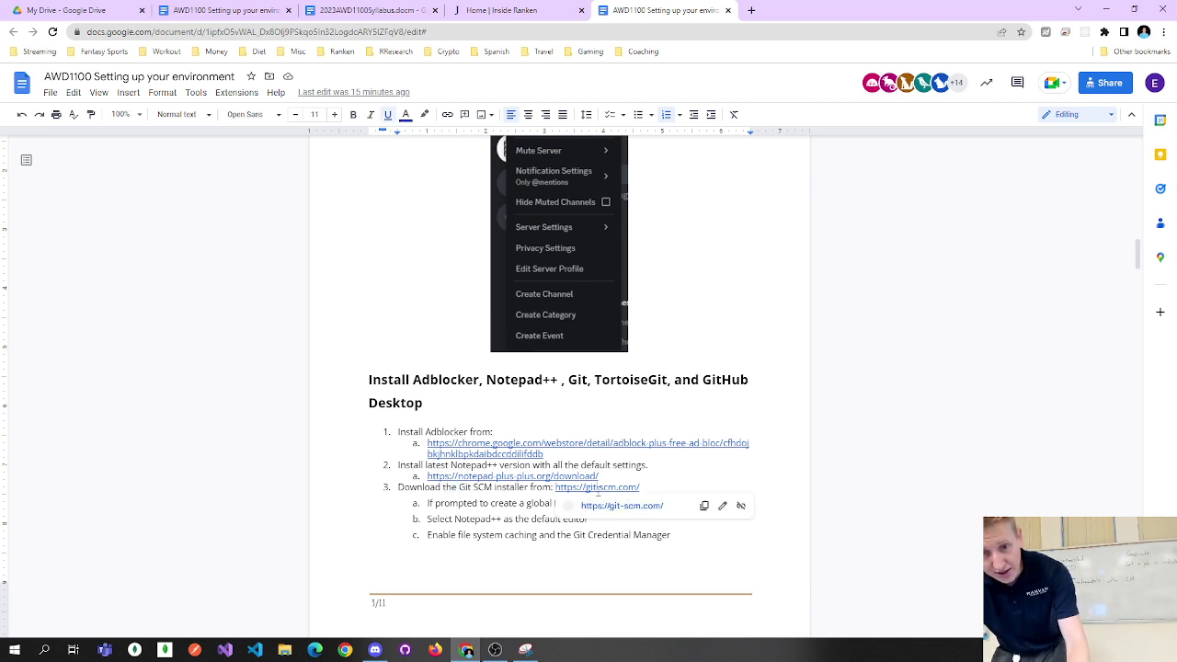
click(586, 506)
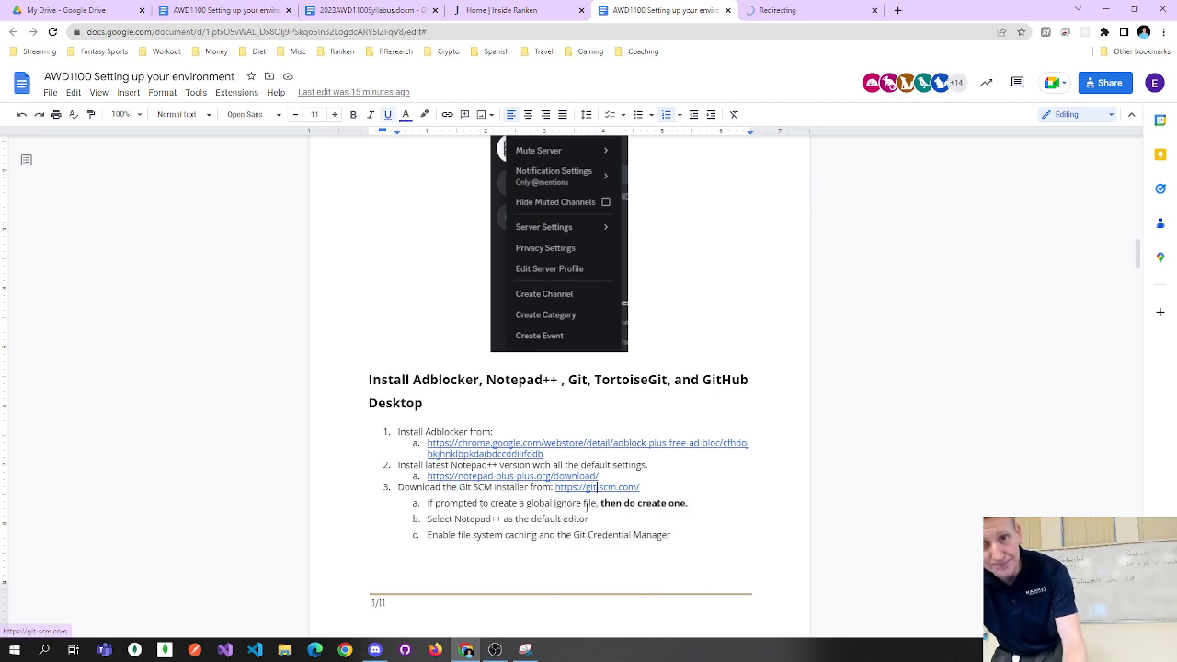
Go from the git-scm.com homepage to the Download for Windows page for Git 2.39.0.
click(809, 10)
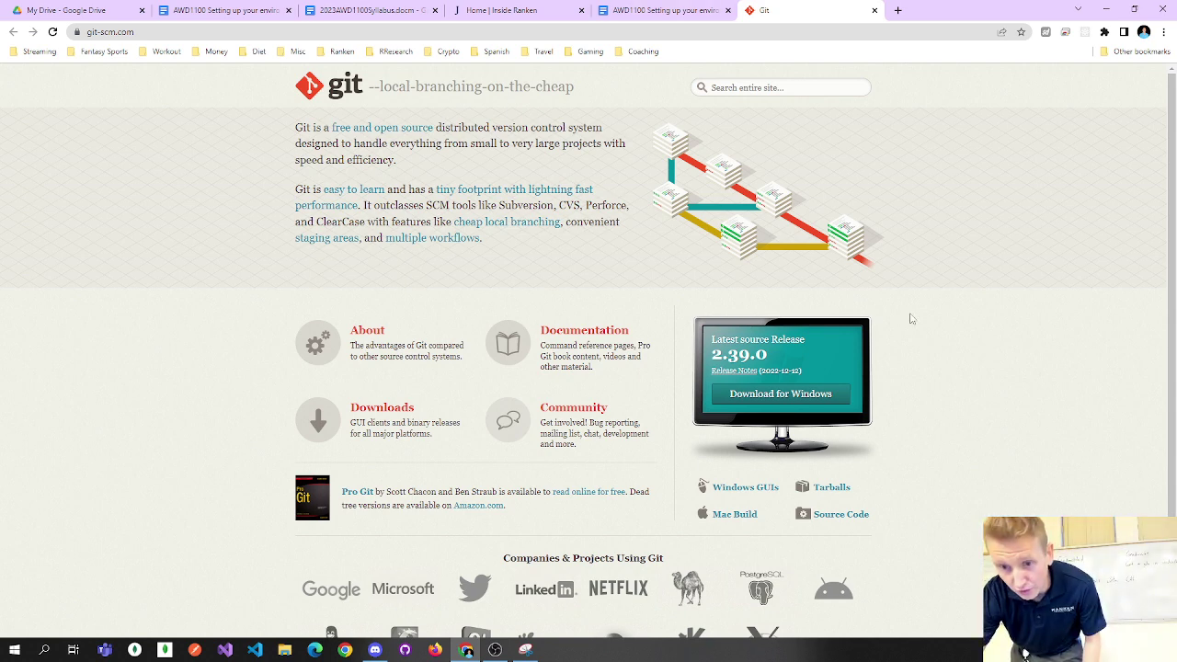
click(806, 405)
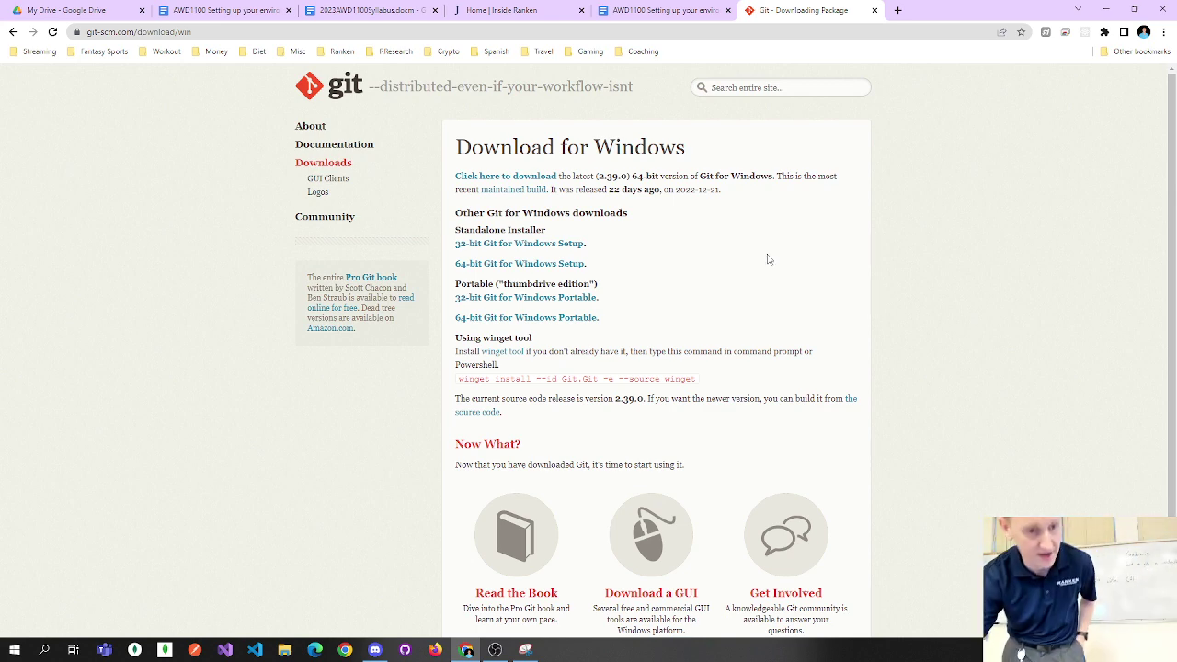
click(15, 650)
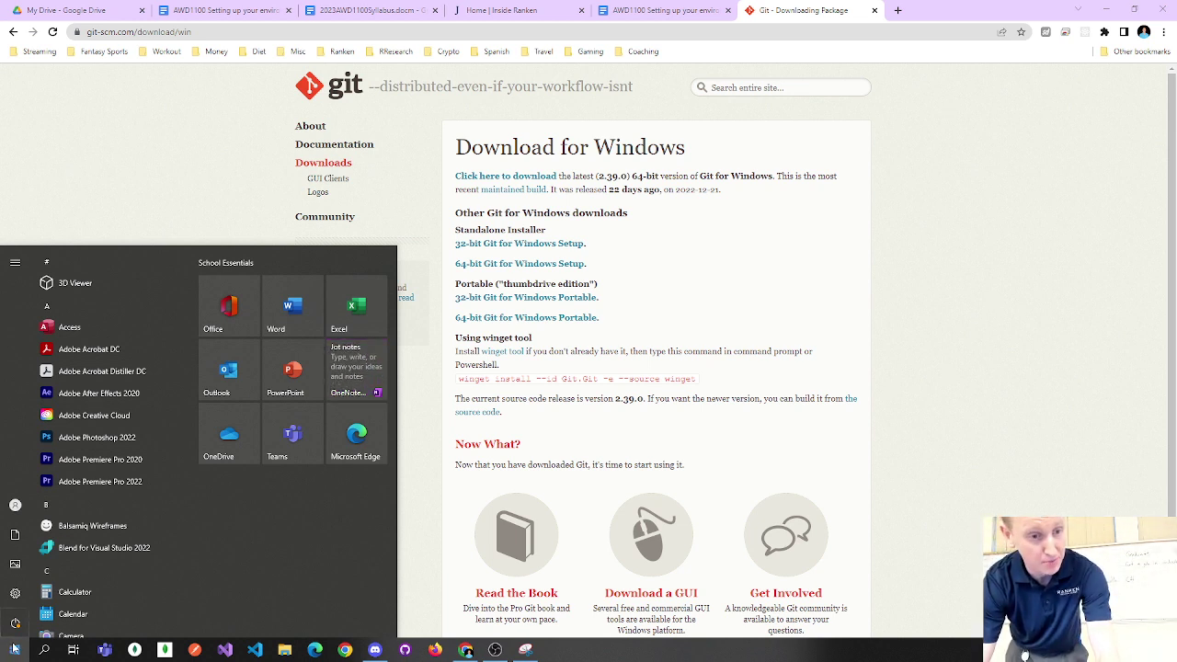
Check This PC's About page to confirm a 64-bit OS on an x64-based processor.
text(this PC)
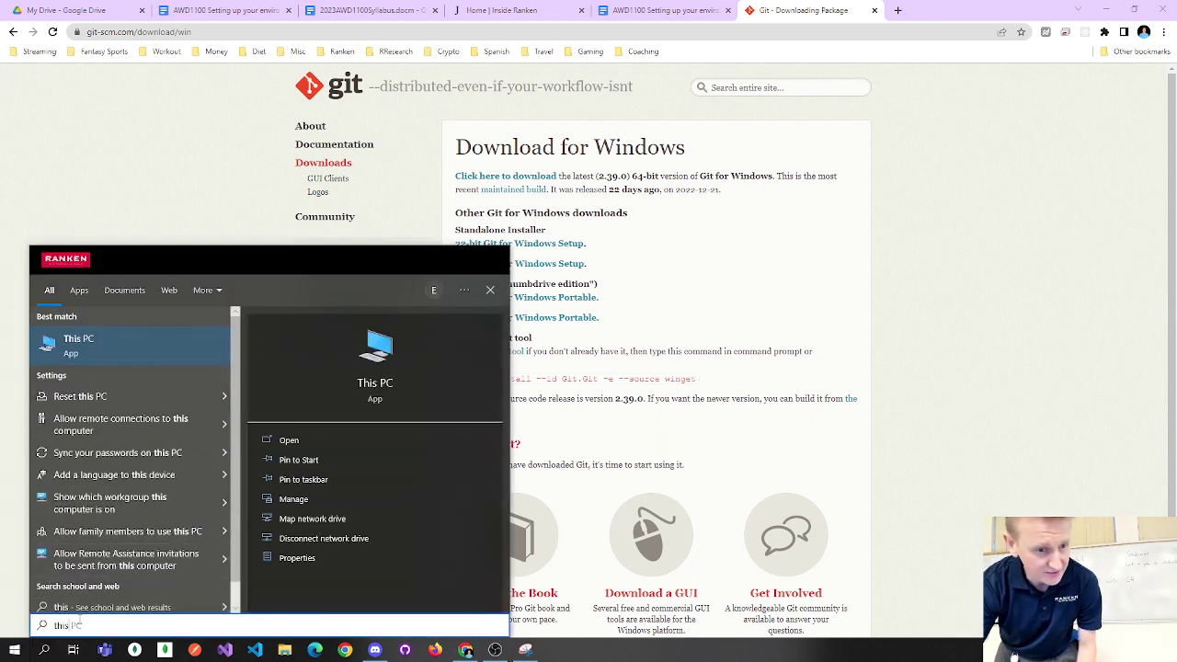
click(297, 558)
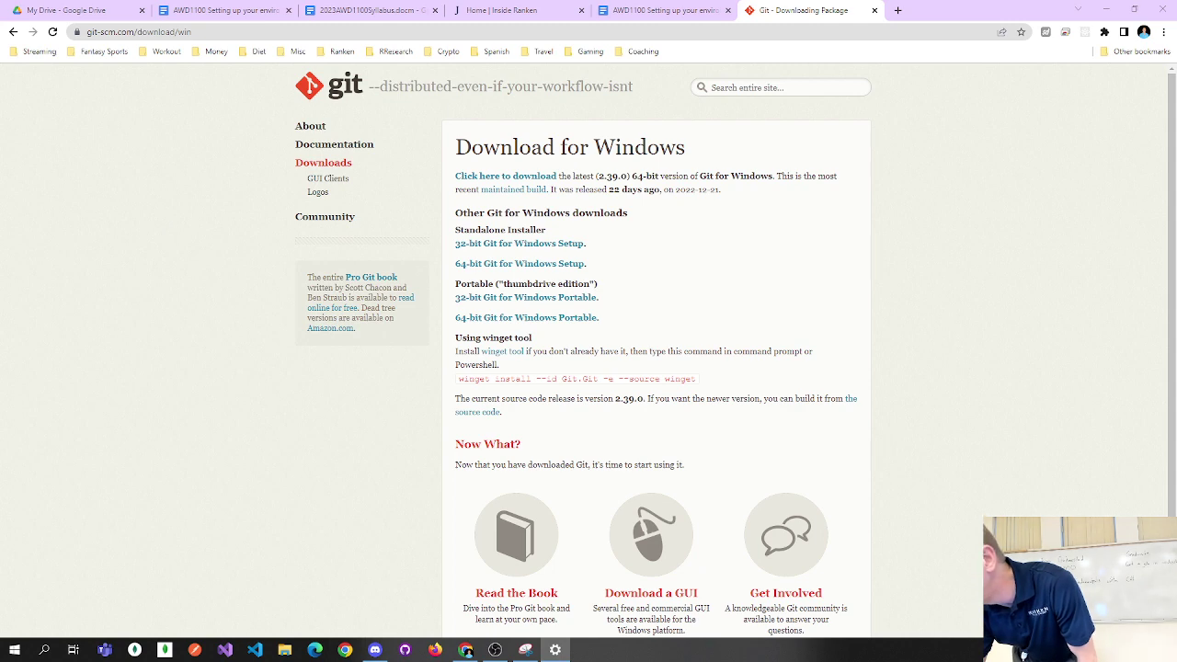
click(555, 650)
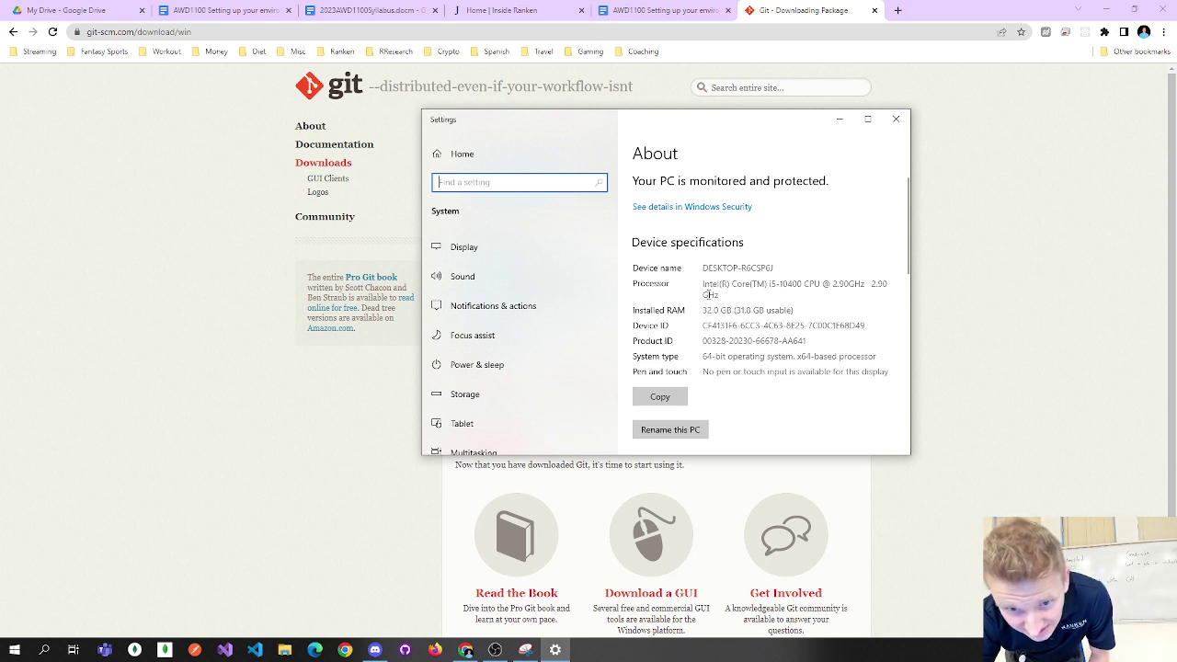
drag(704, 286, 791, 293)
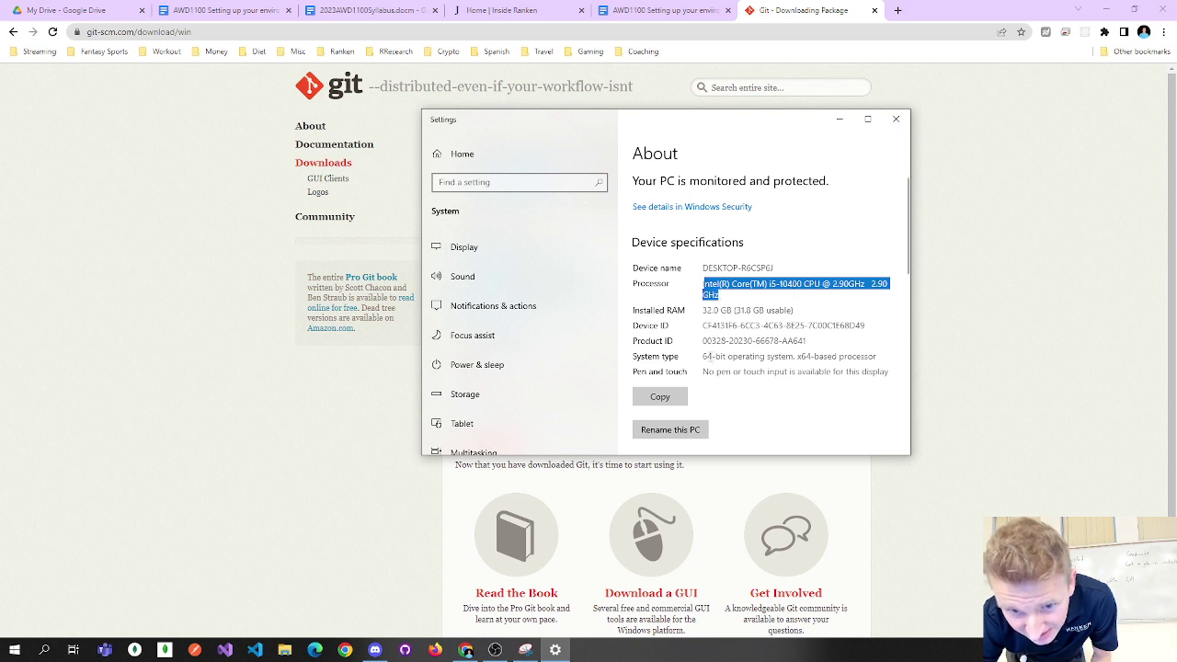
drag(703, 357, 879, 354)
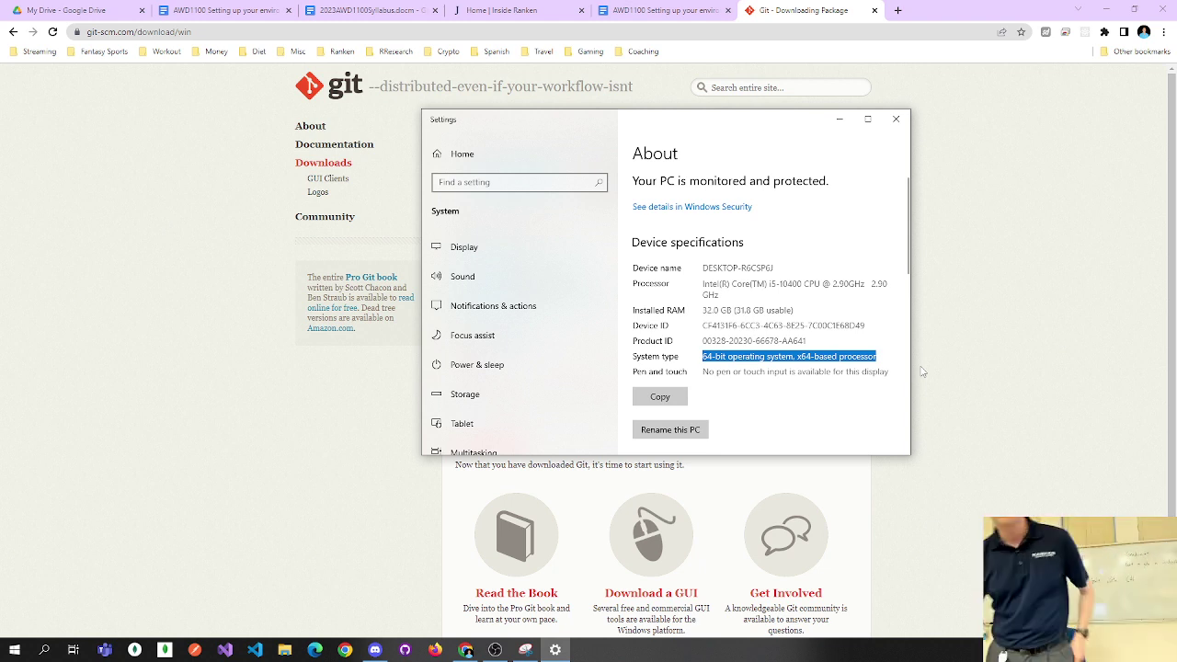
click(922, 367)
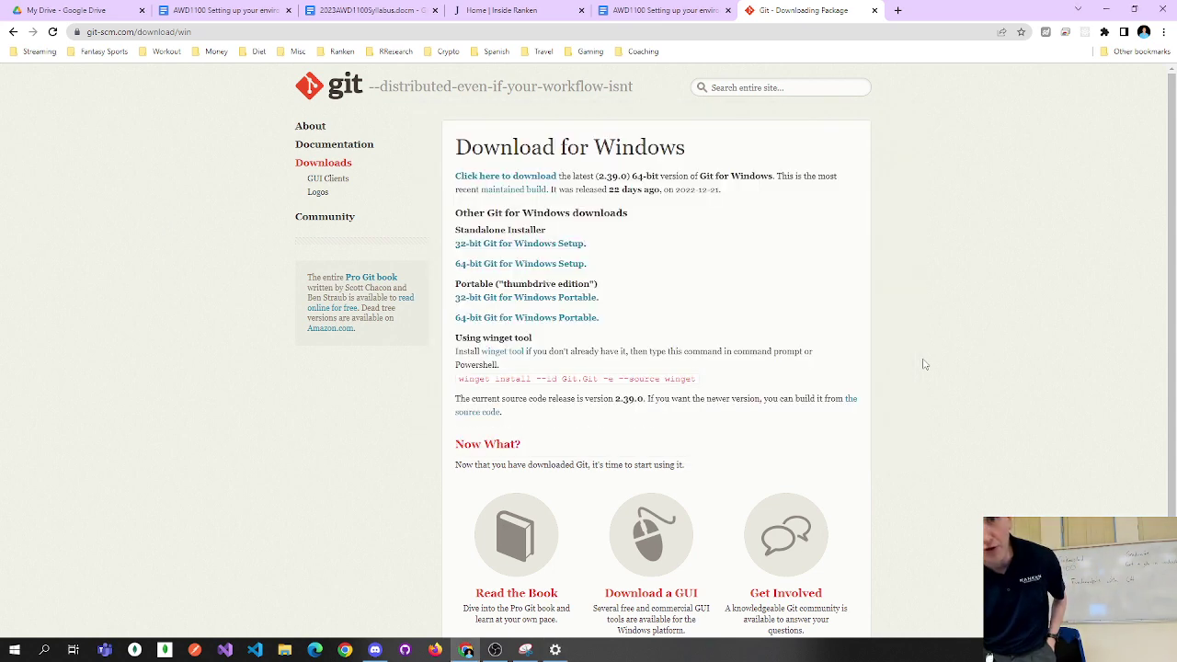
Save the 64-bit Git for Windows installer to Downloads, close the syllabus tab, and return to the guide.
click(529, 268)
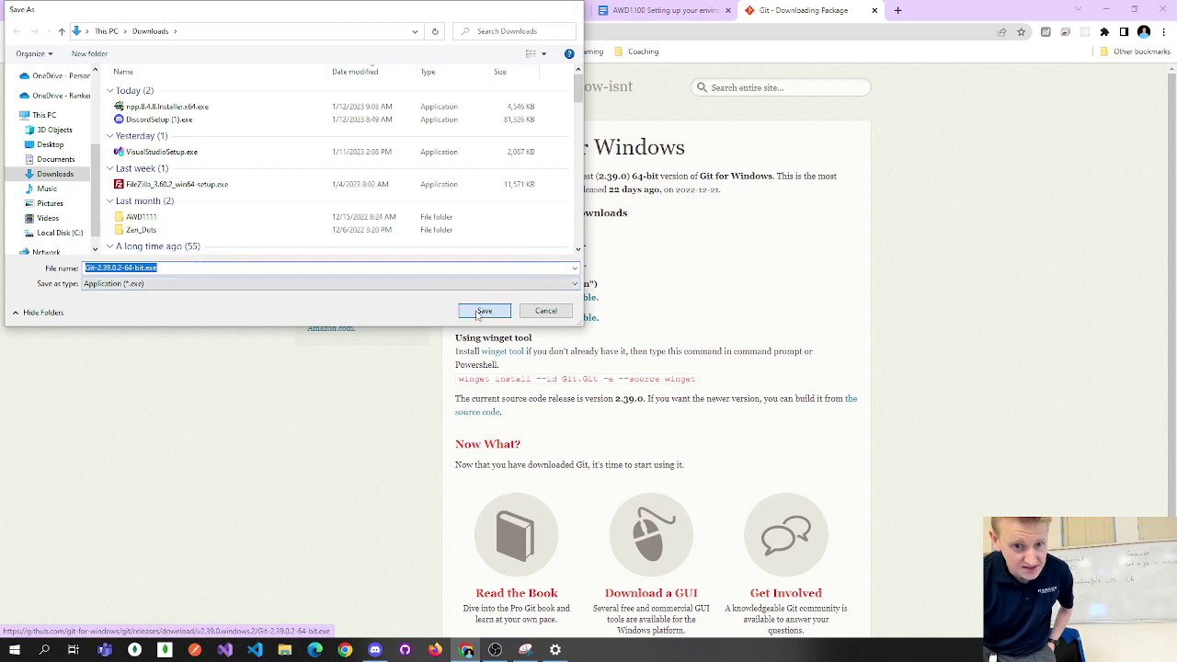
click(484, 310)
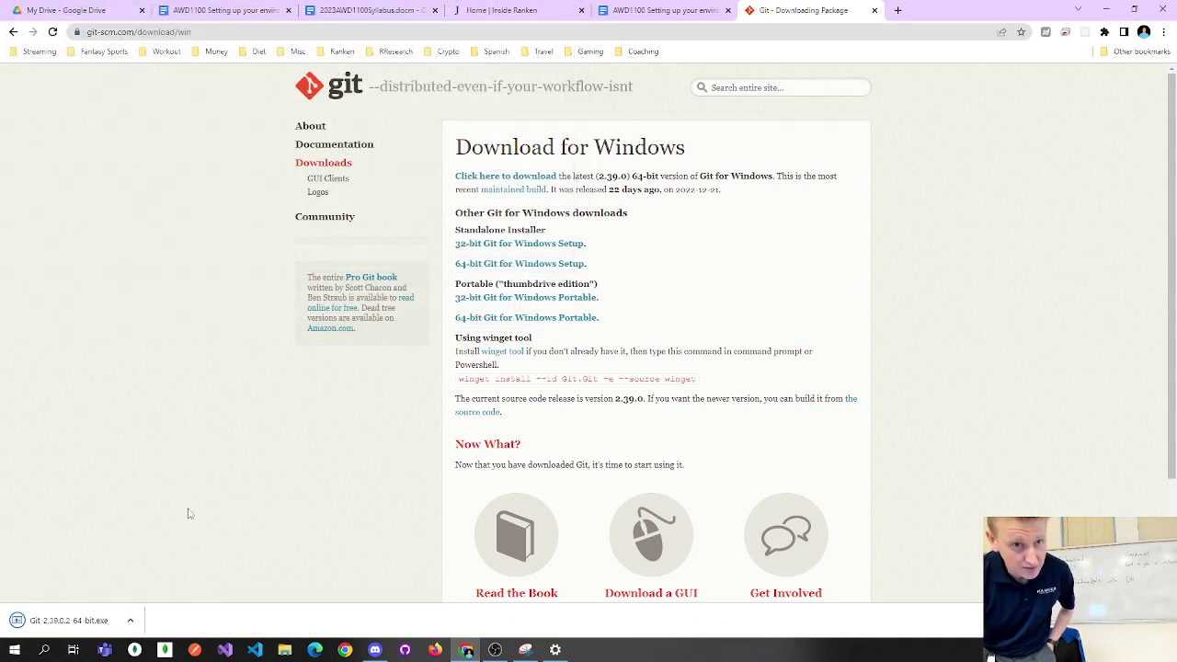
click(377, 11)
click(435, 10)
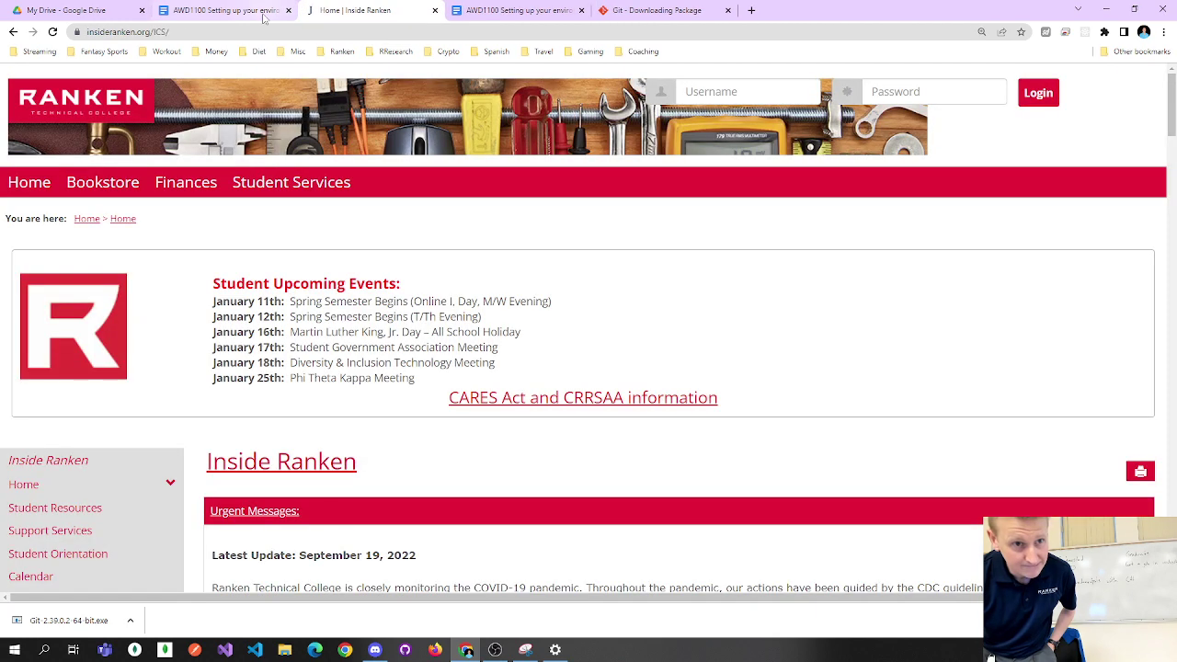
click(498, 12)
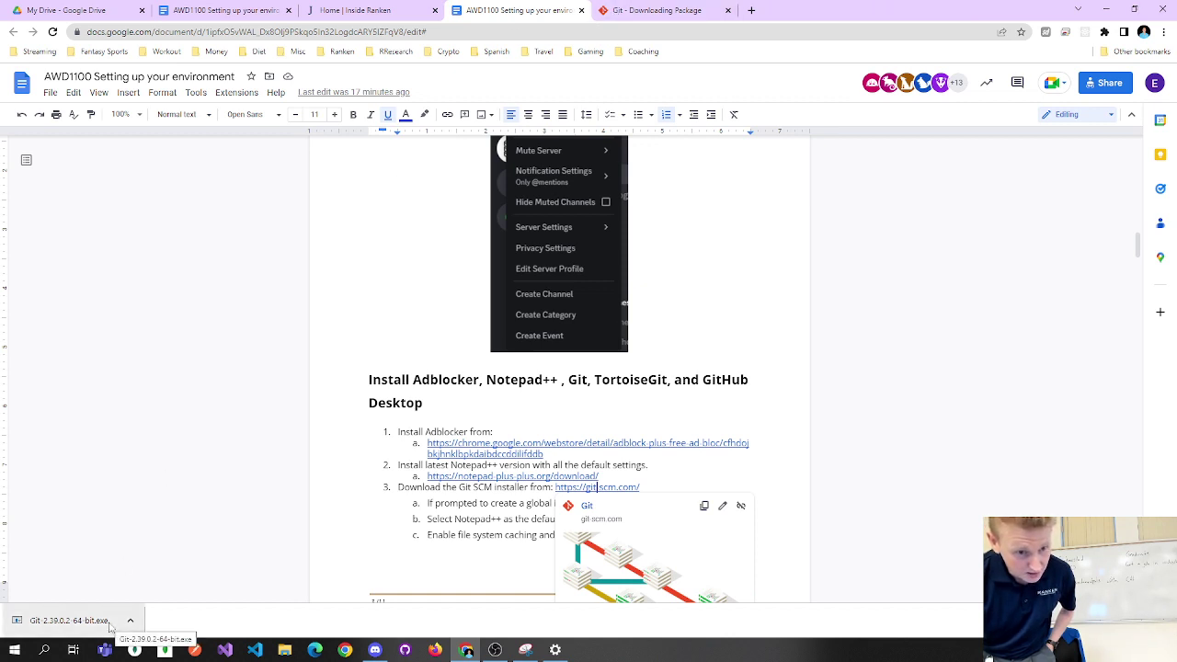
Run Git-2.39.0.2-64-bit.exe and review the guide's Git setup screenshots until the wizard appears.
click(109, 625)
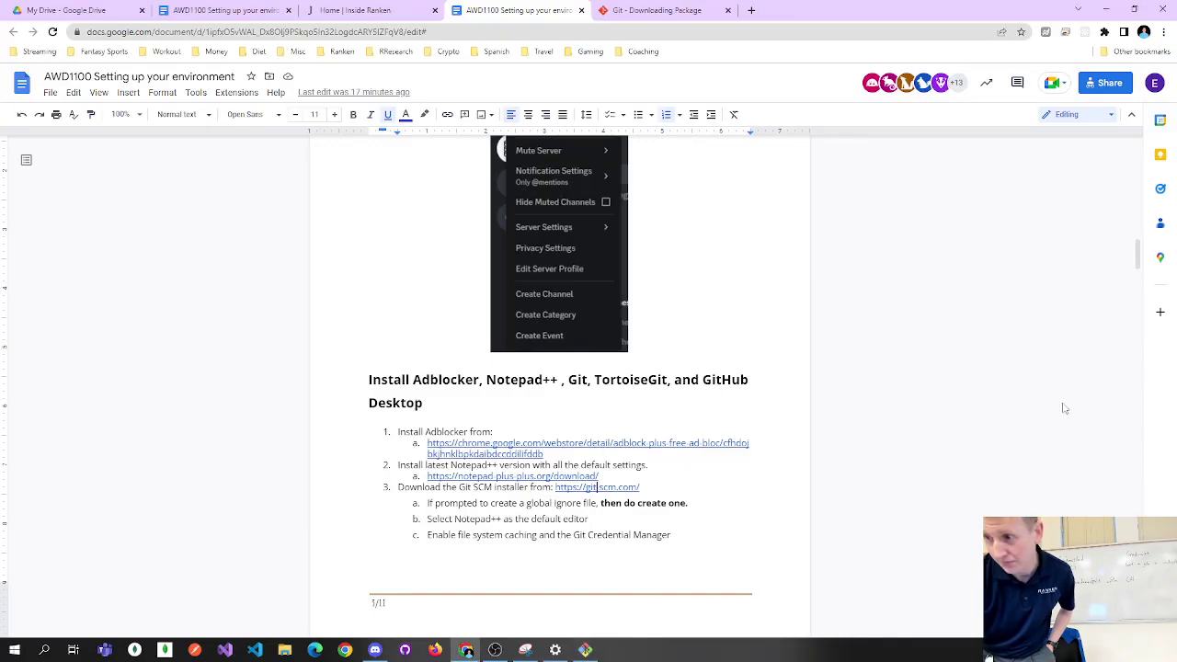
scroll(682, 370, down, 5)
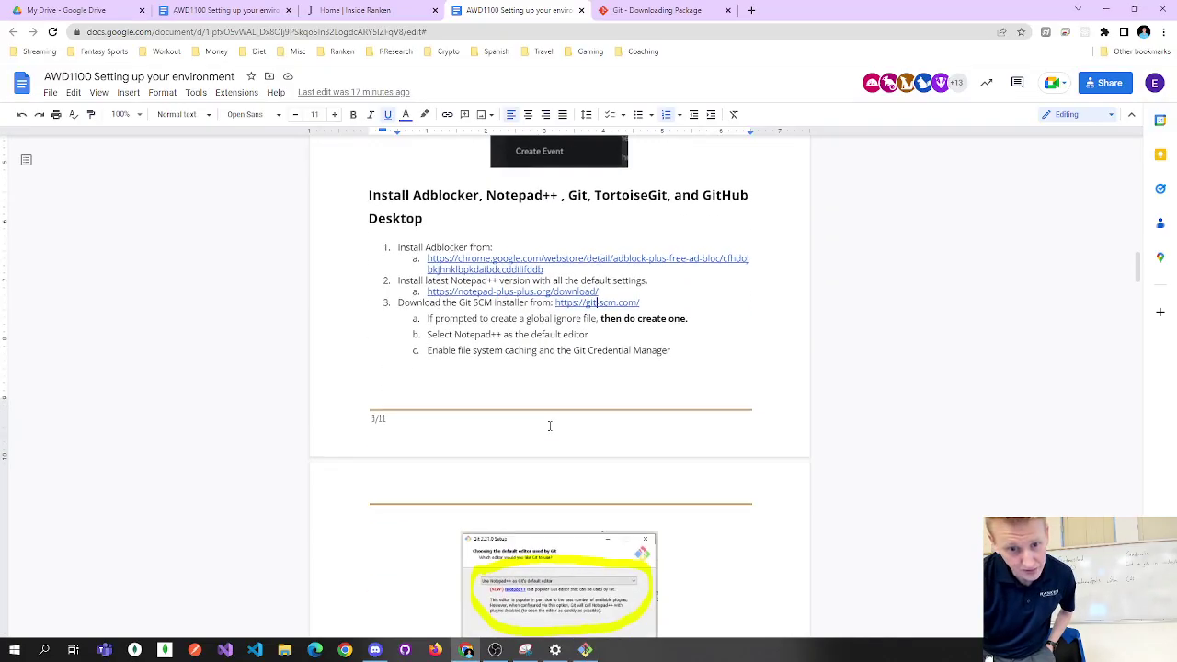
scroll(579, 403, down, 2)
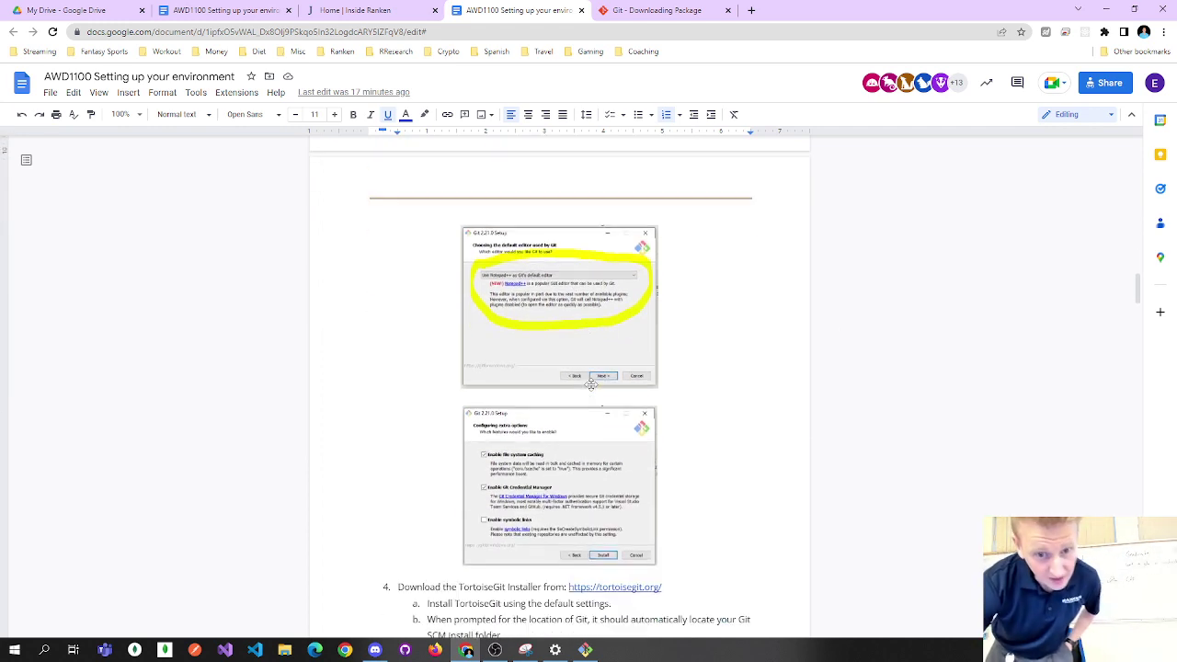
scroll(591, 384, up, 3)
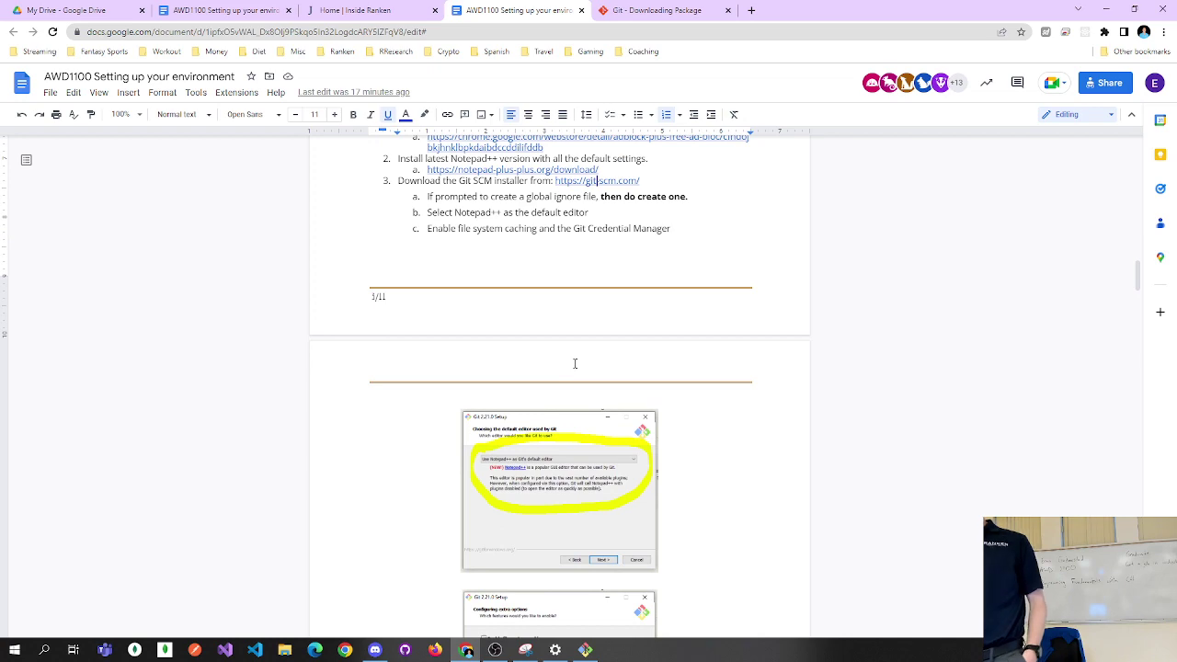
click(584, 650)
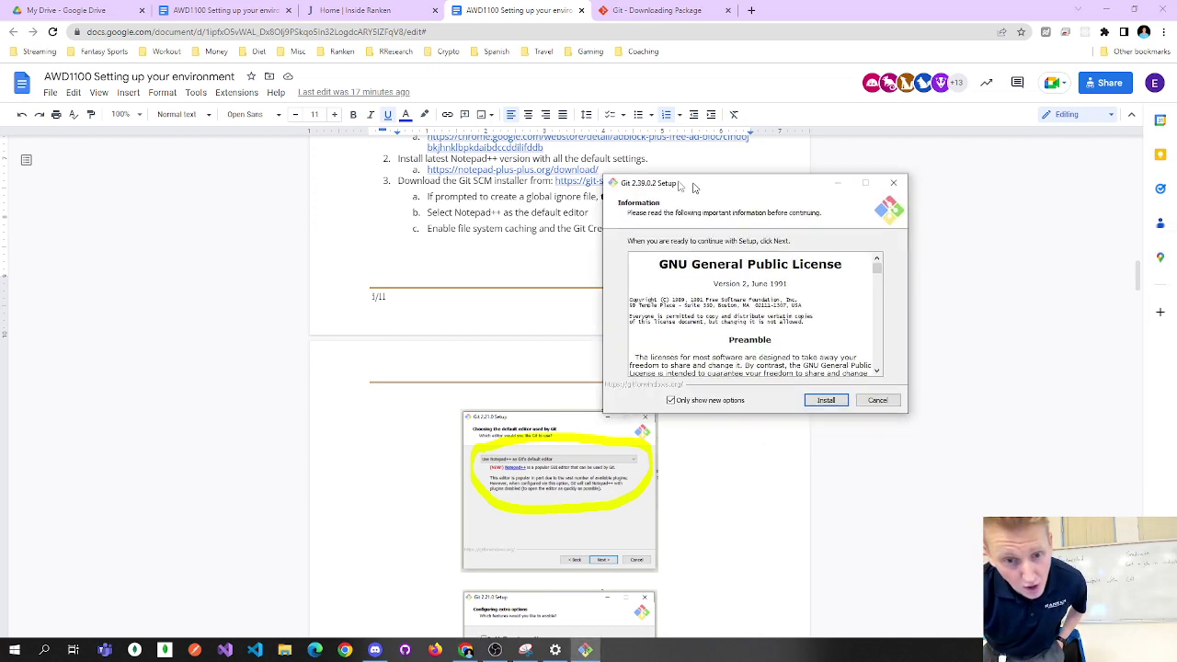
drag(707, 175, 524, 117)
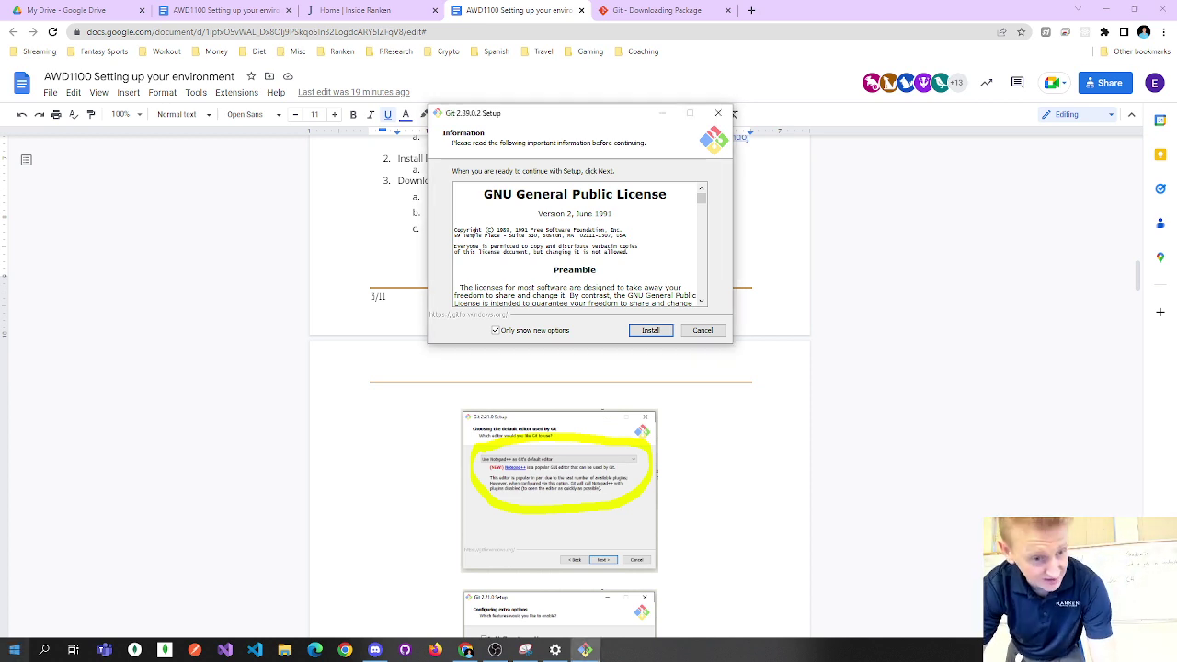
click(15, 649)
text(sy)
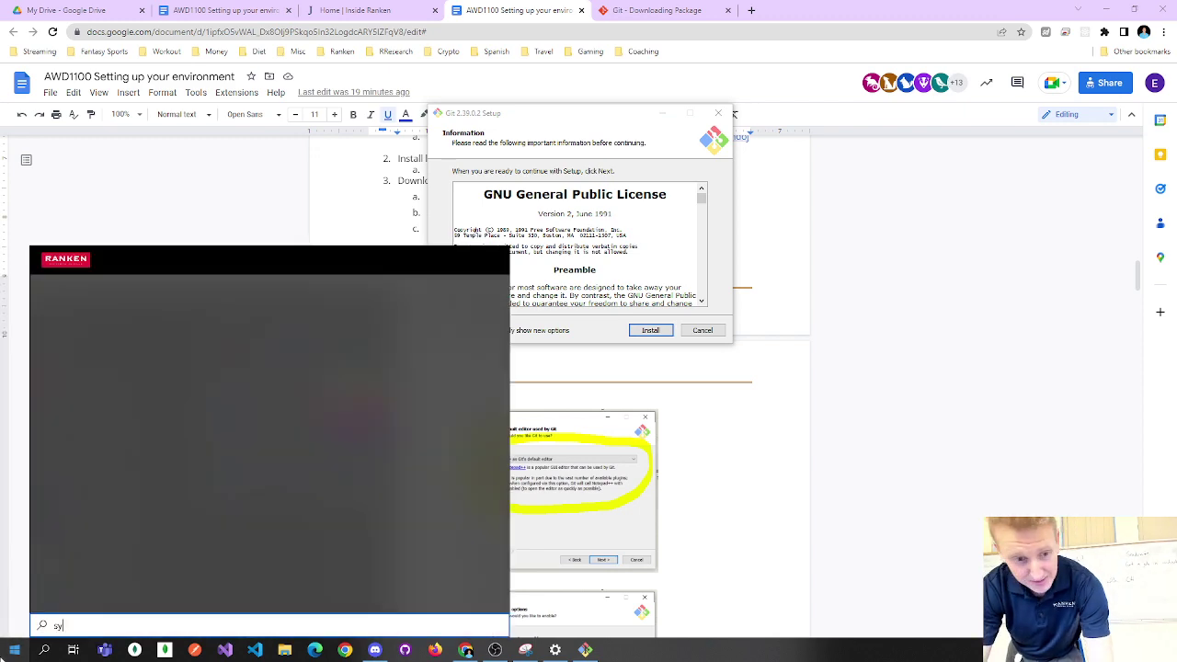
text(stem)
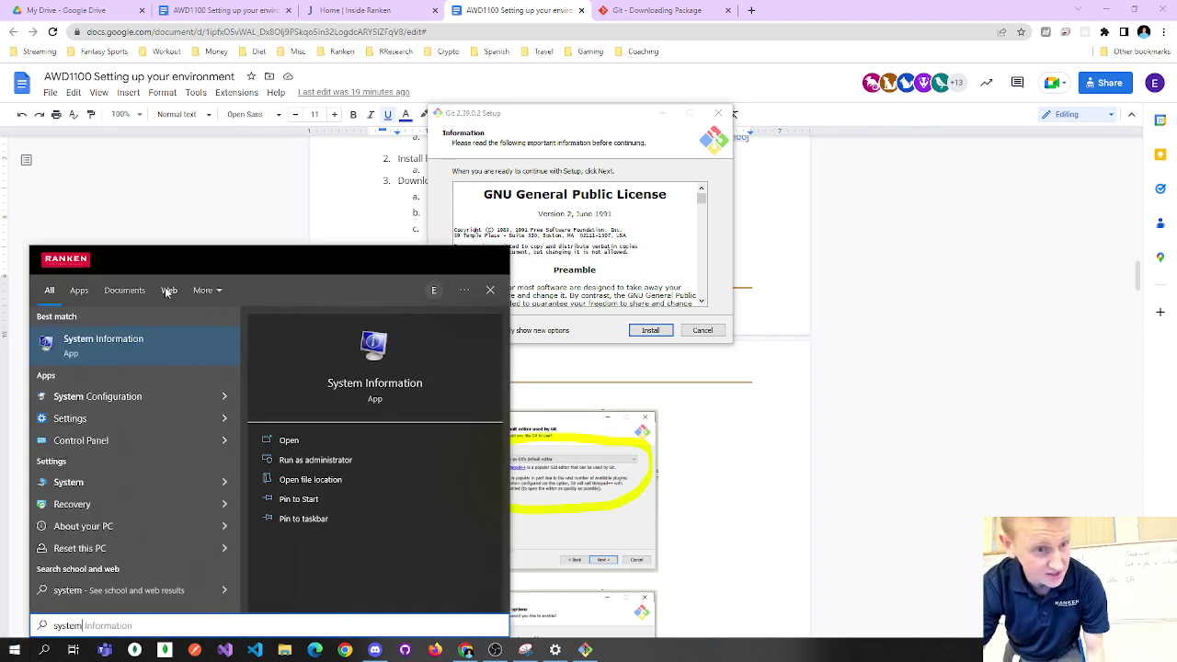
click(144, 342)
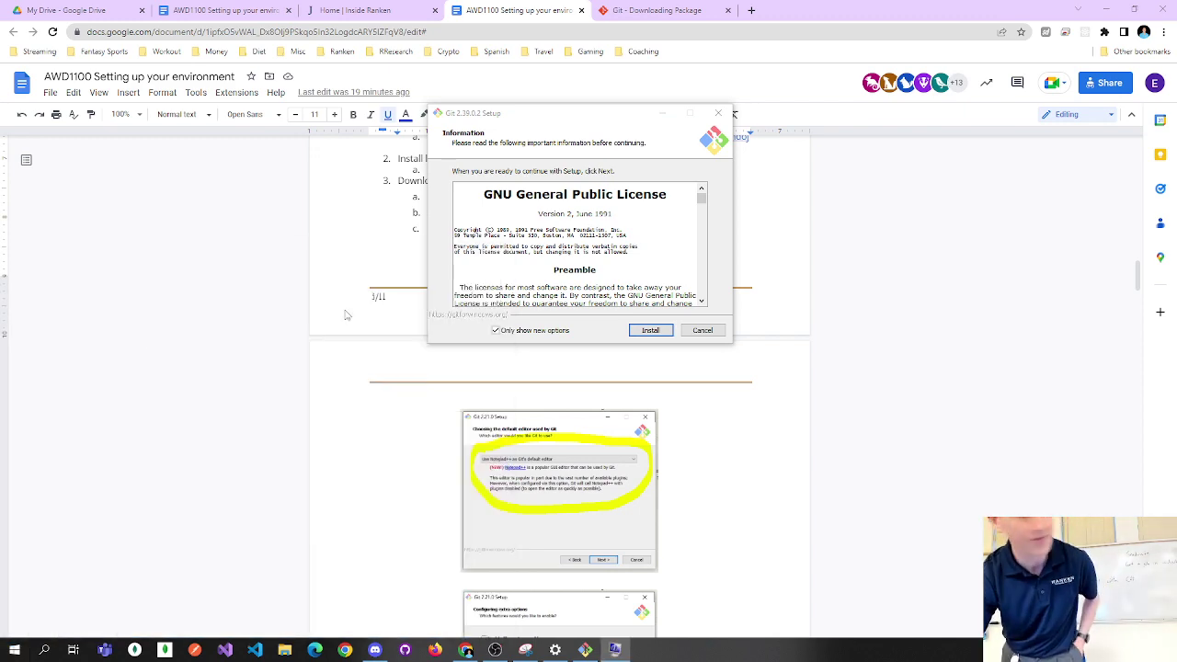
drag(643, 87, 591, 9)
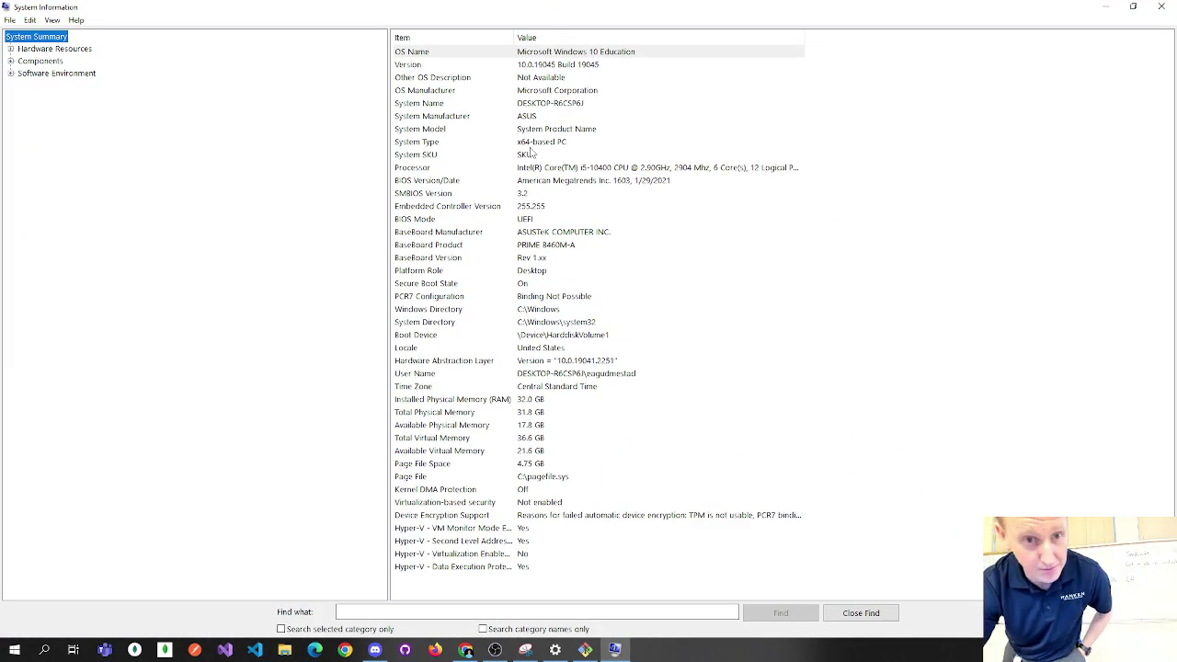
click(531, 145)
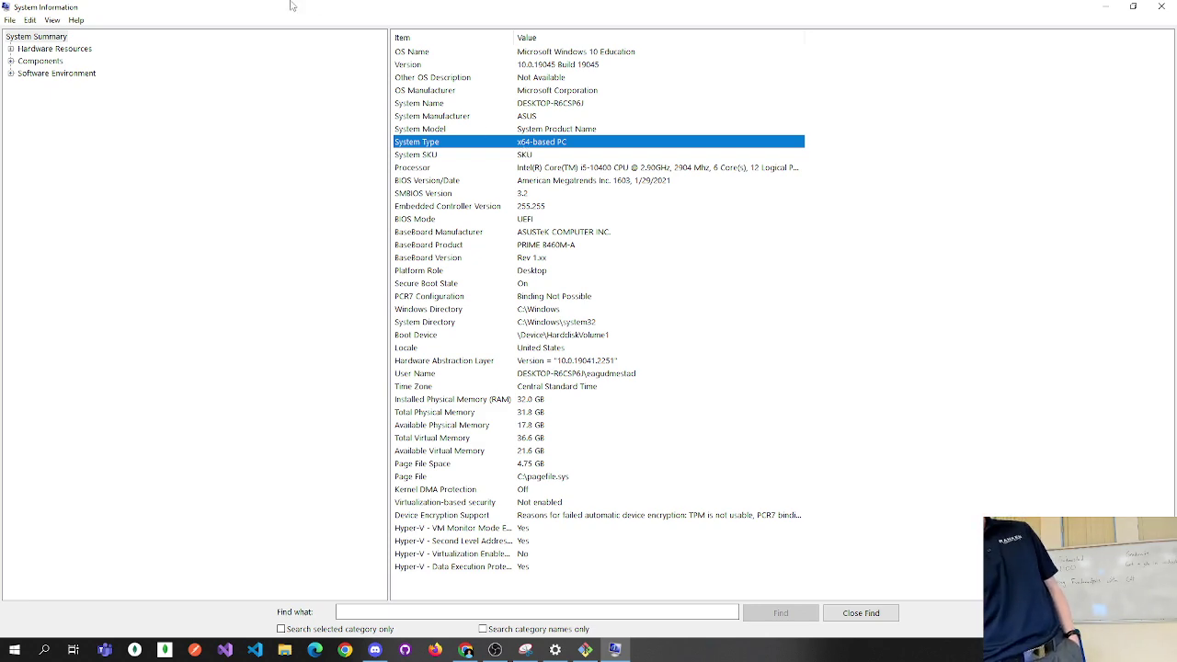
drag(293, 7, 245, 41)
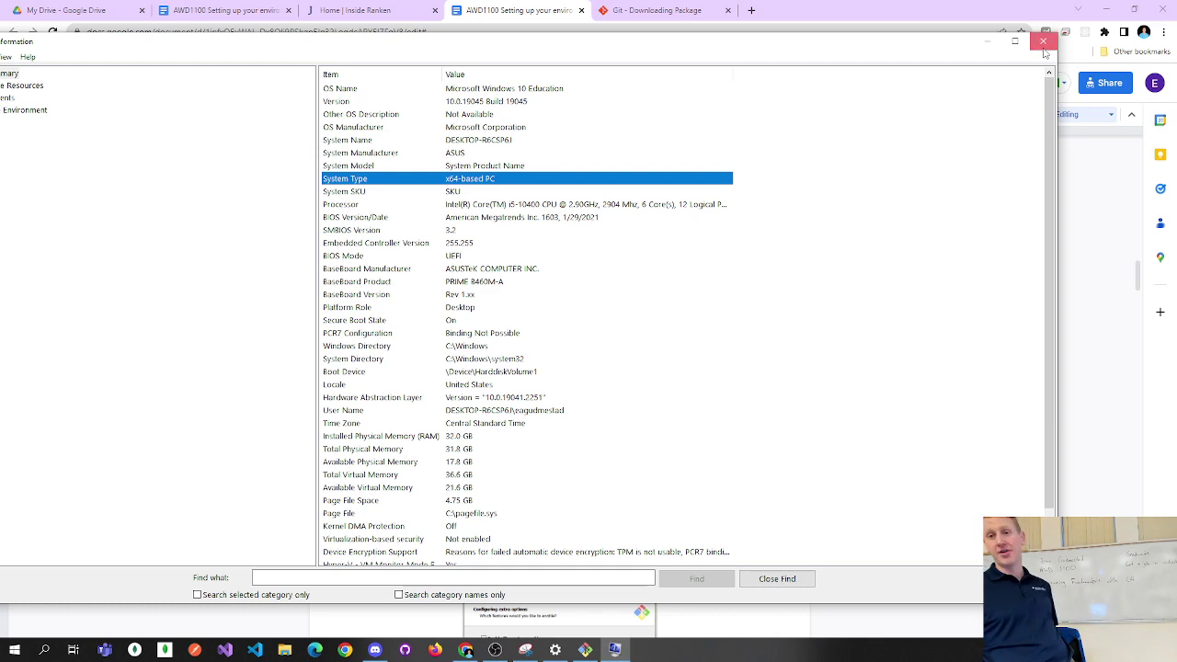
click(1042, 42)
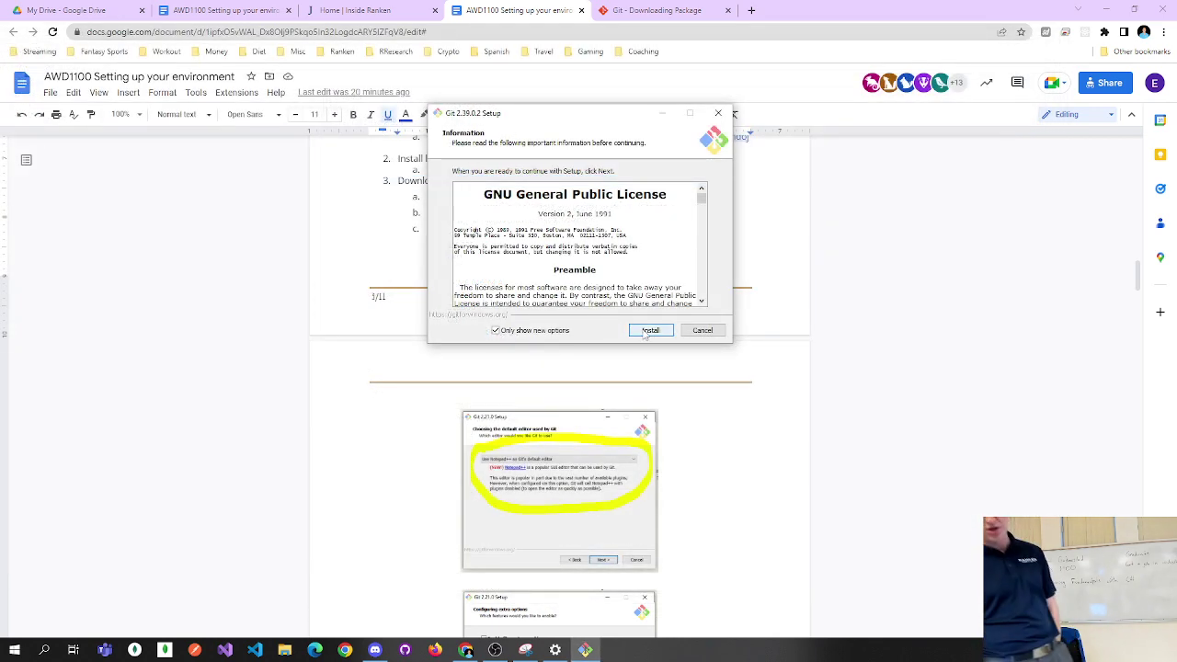
Close the finished Git installer with View Release Notes unchecked, then scroll to step 3's Git options.
click(648, 331)
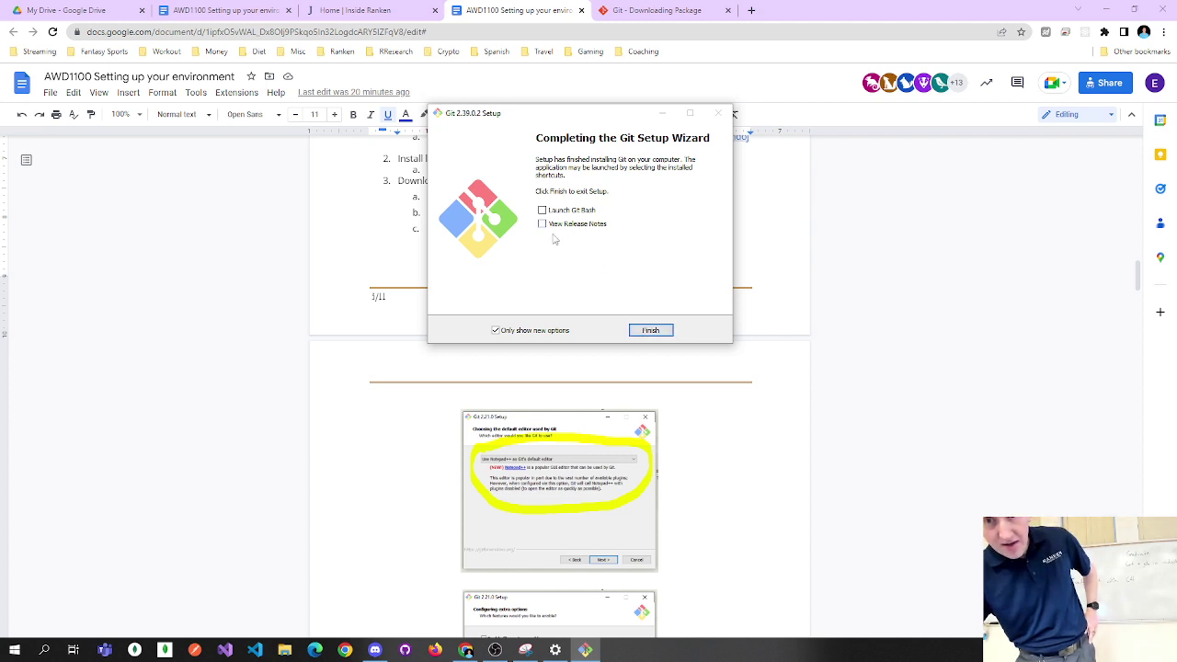
click(556, 230)
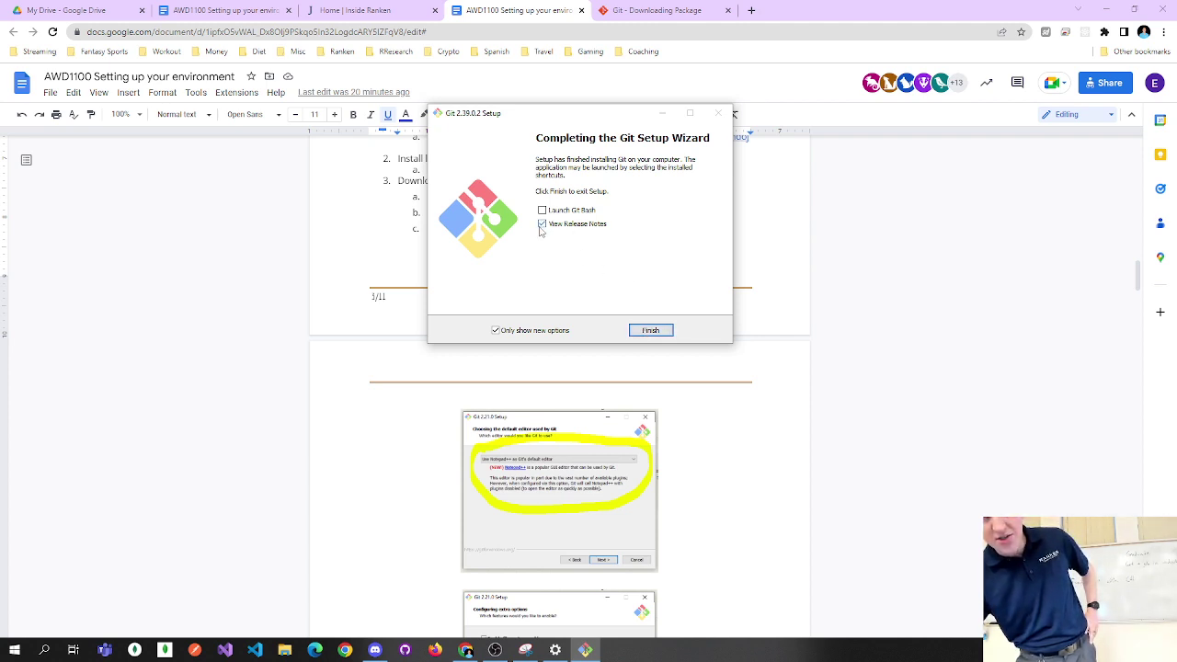
click(541, 226)
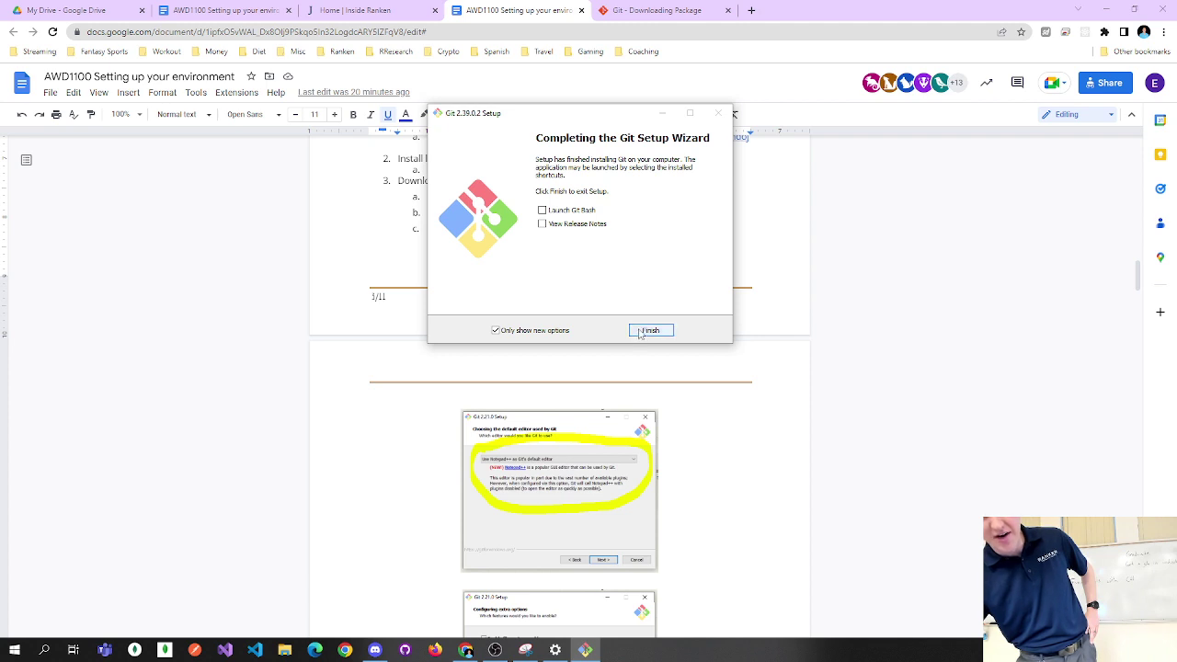
click(648, 331)
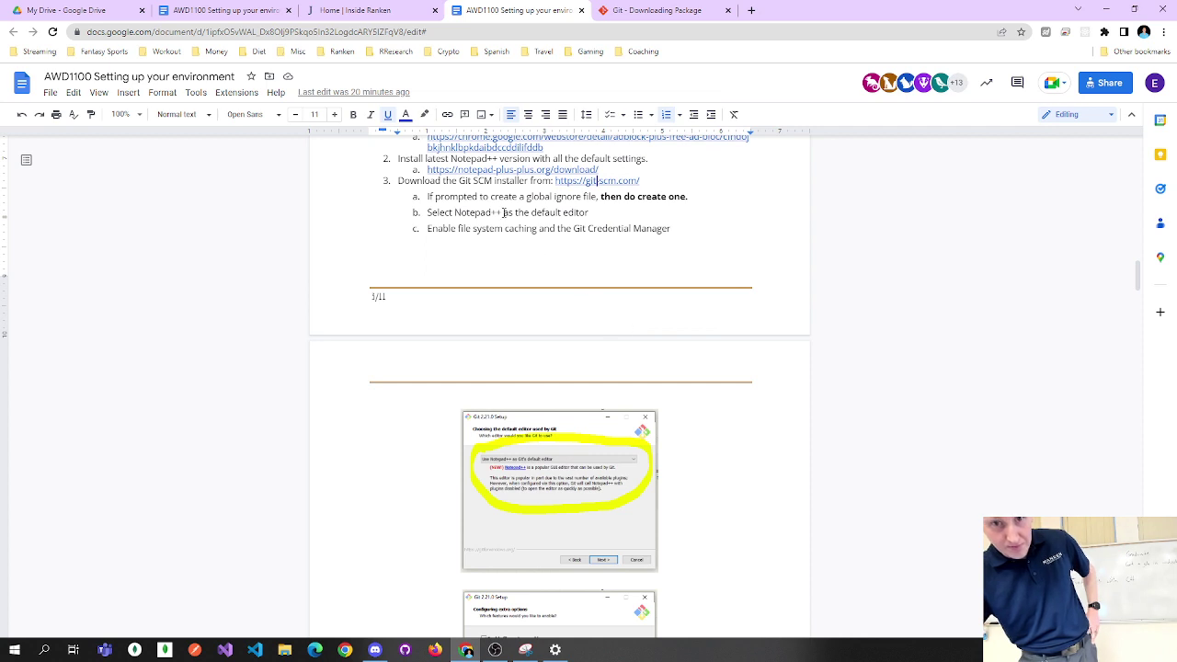
scroll(464, 239, down, 5)
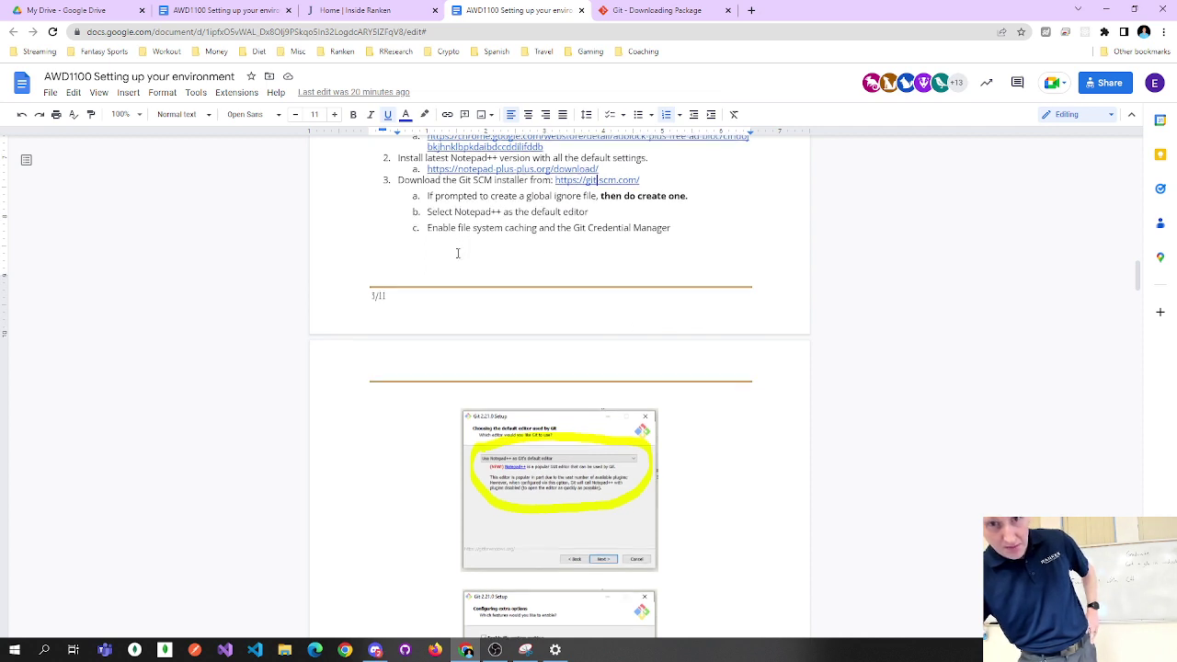
scroll(453, 264, up, 3)
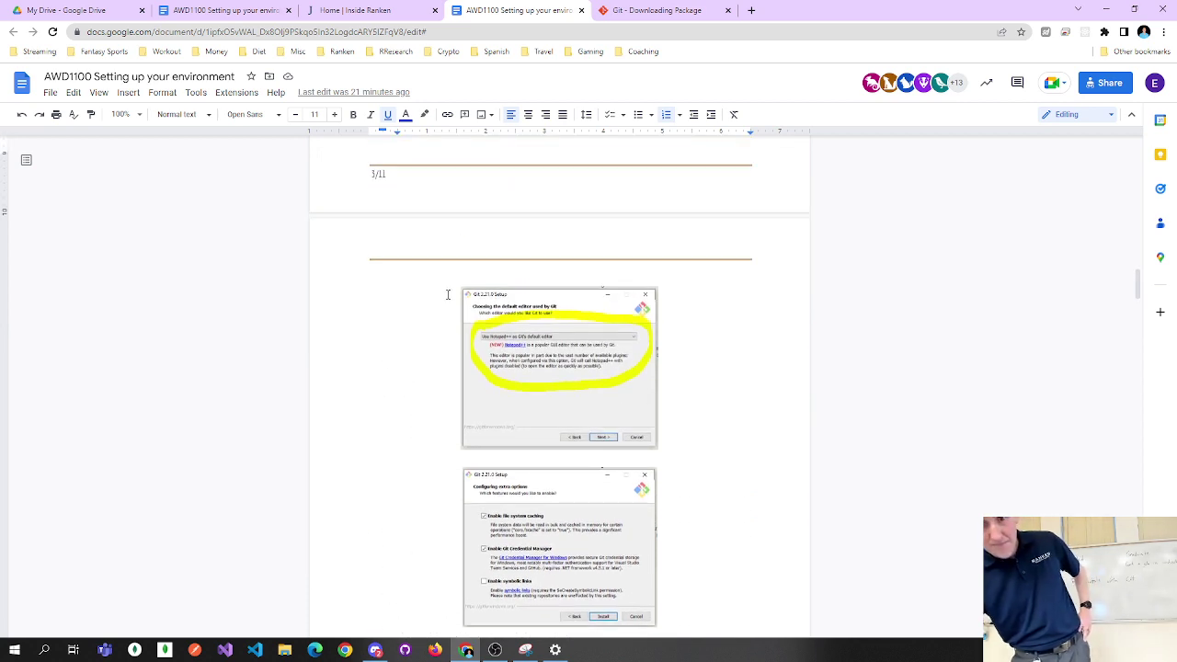
scroll(459, 287, up, 1)
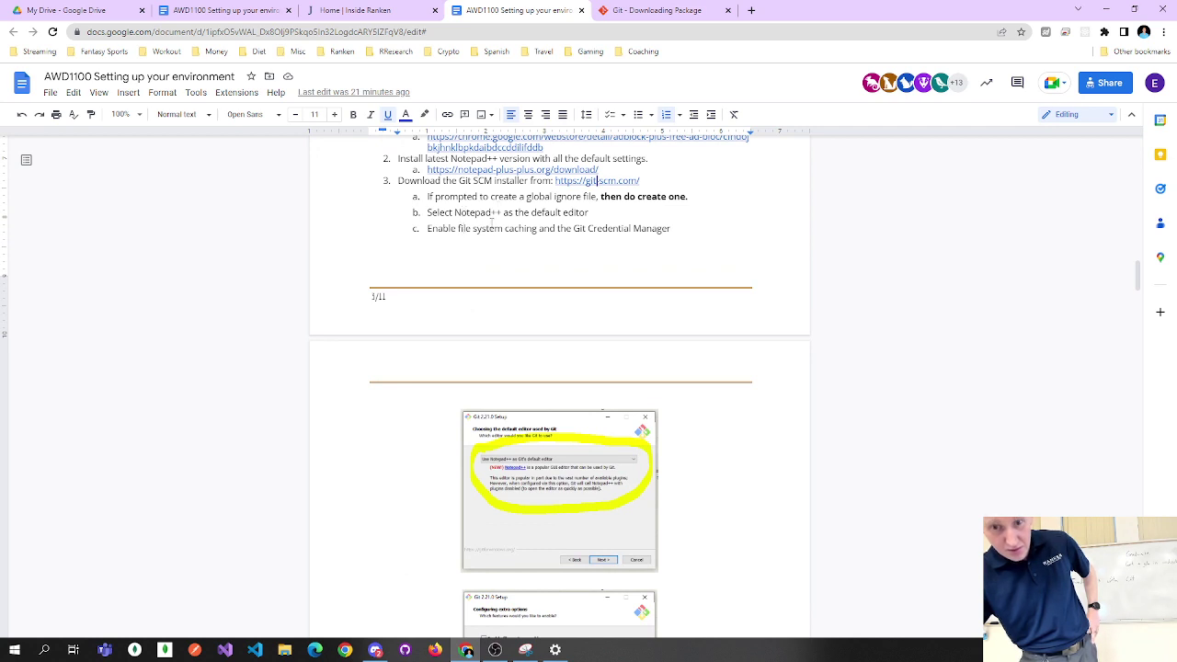
Relaunch Git-2.39.0.2-64-bit.exe from the Downloads folder in File Explorer.
click(285, 650)
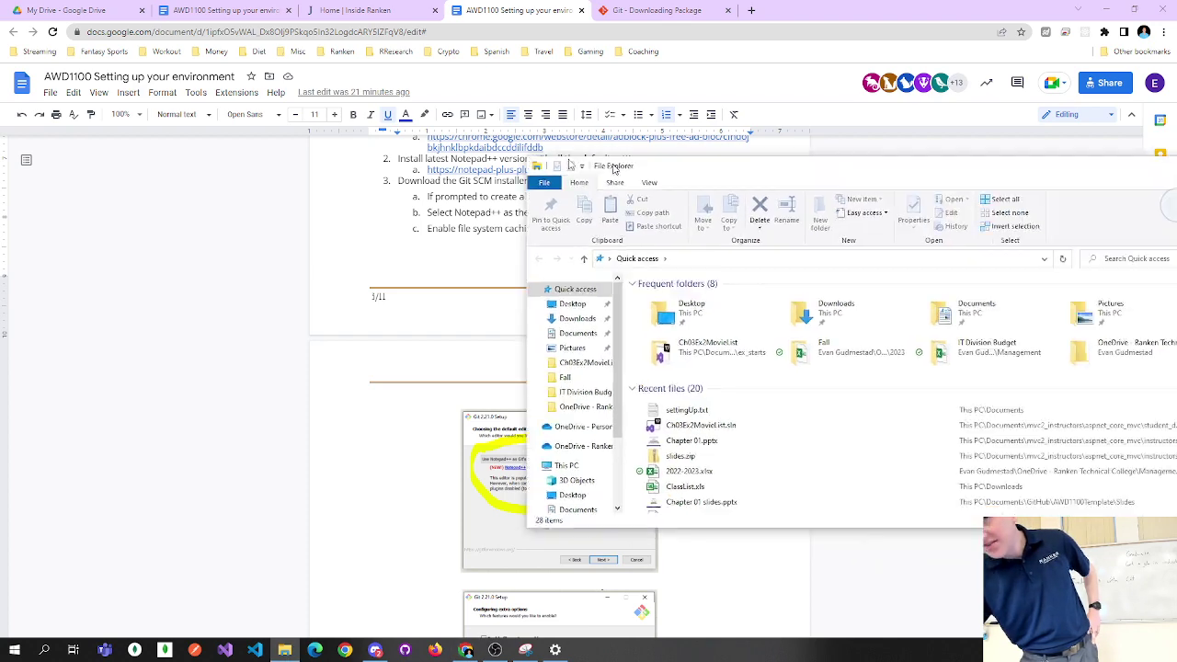
drag(341, 123, 342, 2)
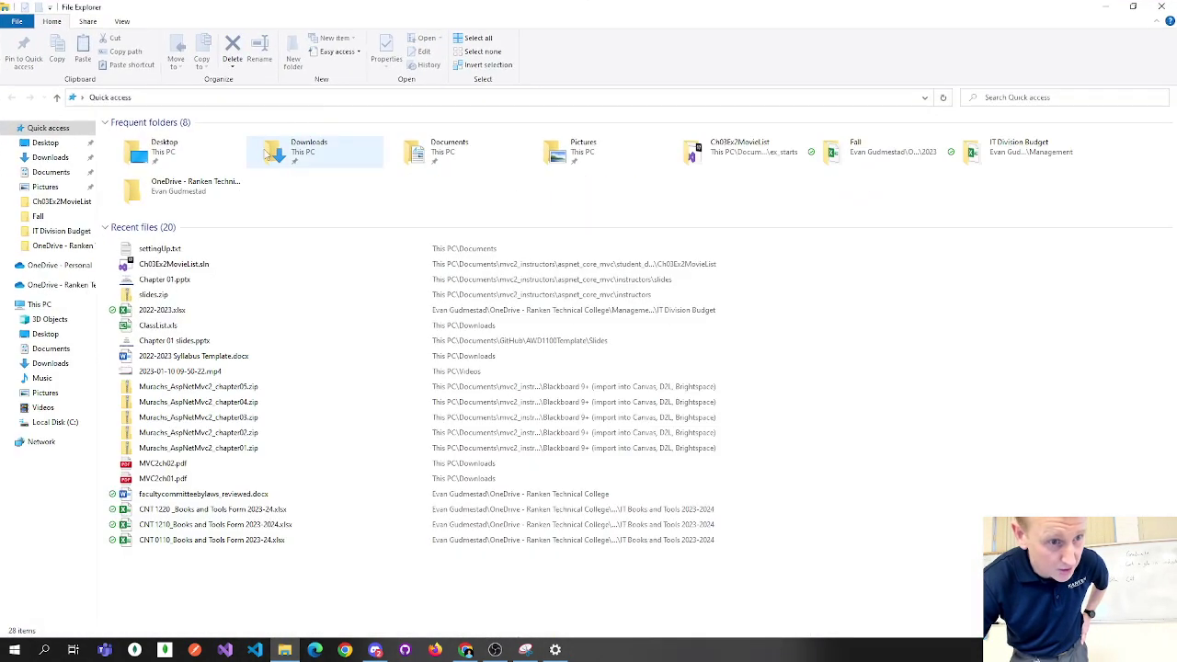
click(53, 159)
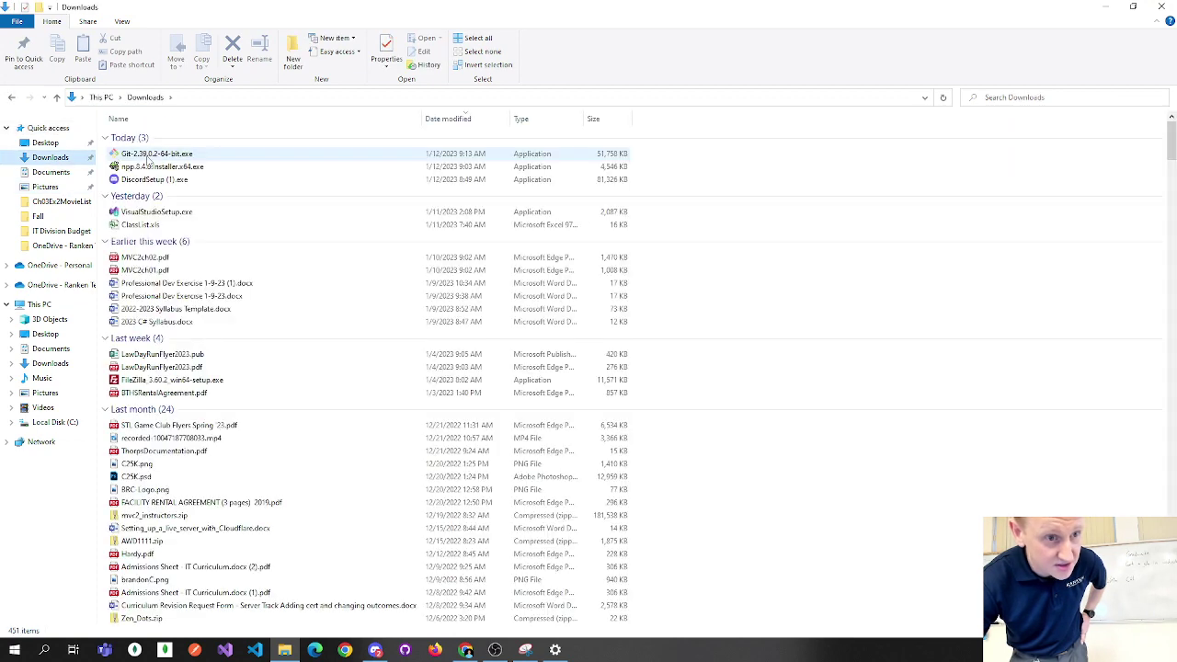
click(148, 158)
double_click(352, 180)
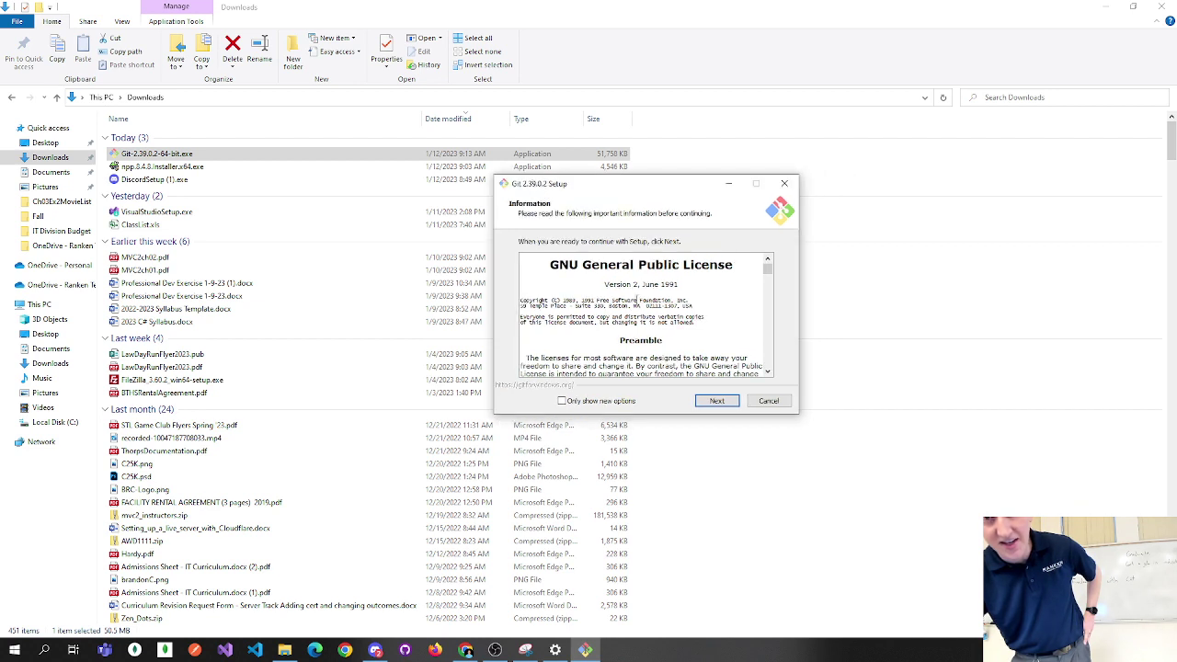
Accept the GNU GPL license and keep the default components to reach the editor choice.
click(716, 401)
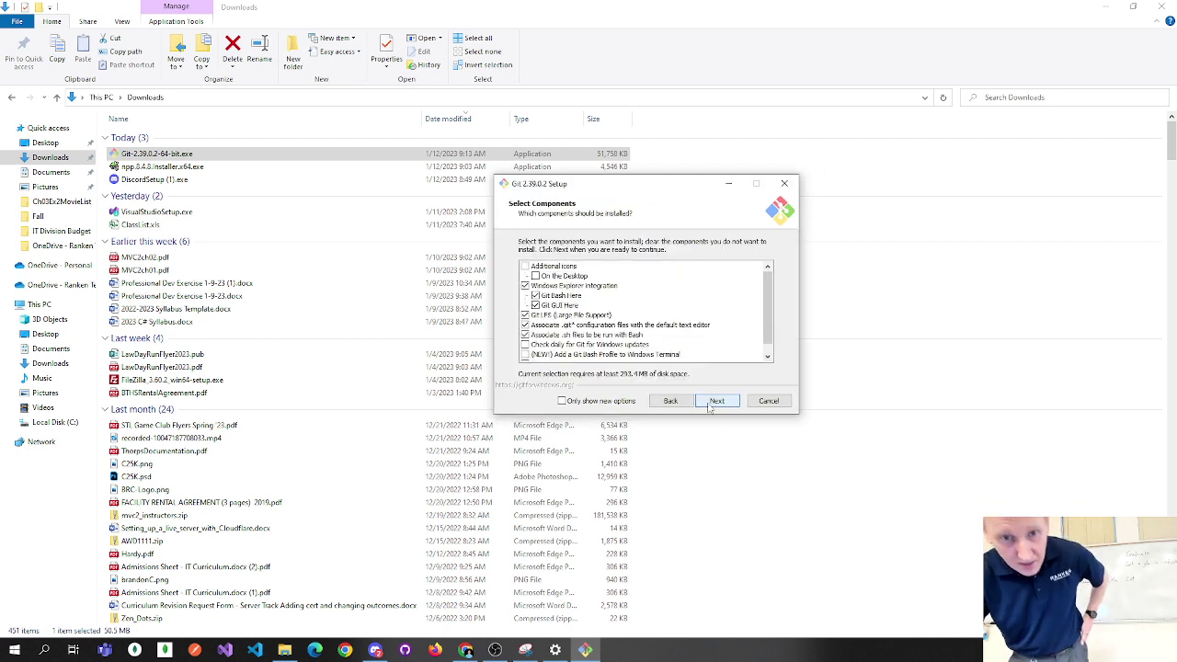
click(709, 406)
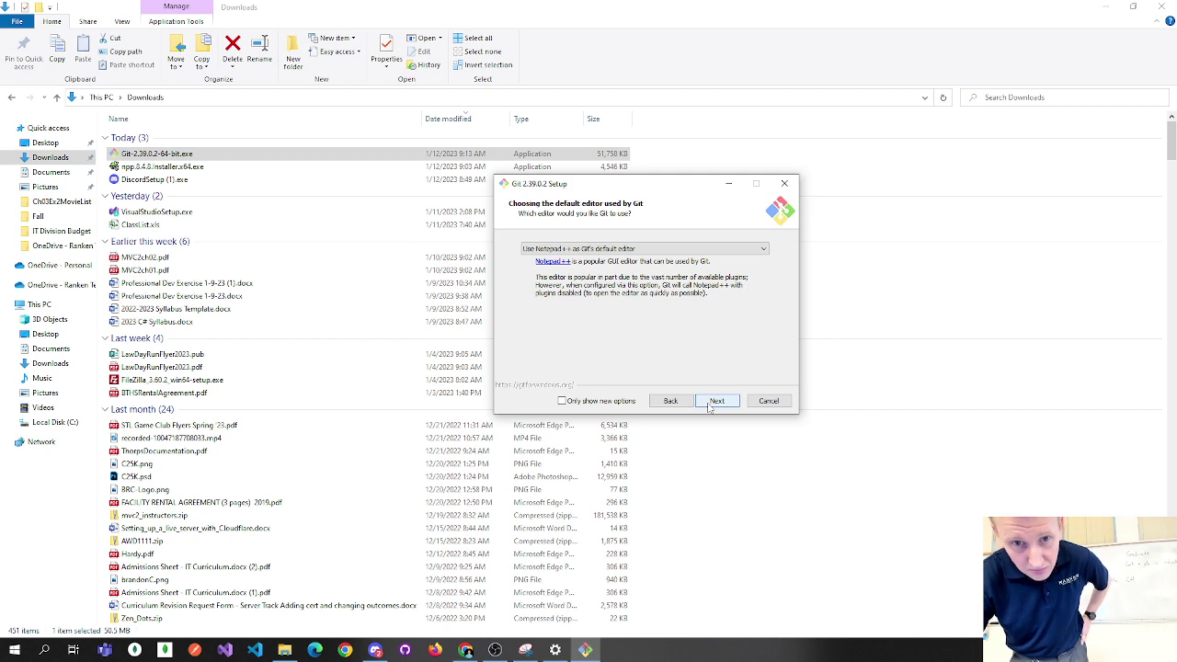
click(671, 403)
click(671, 402)
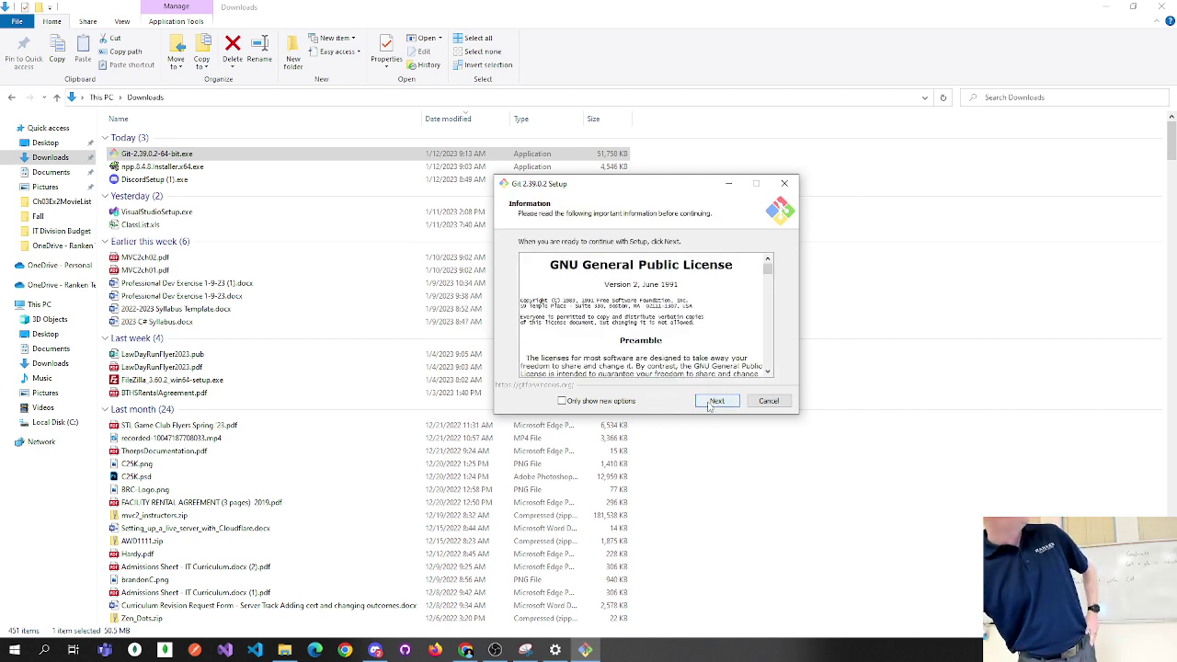
drag(565, 191, 522, 188)
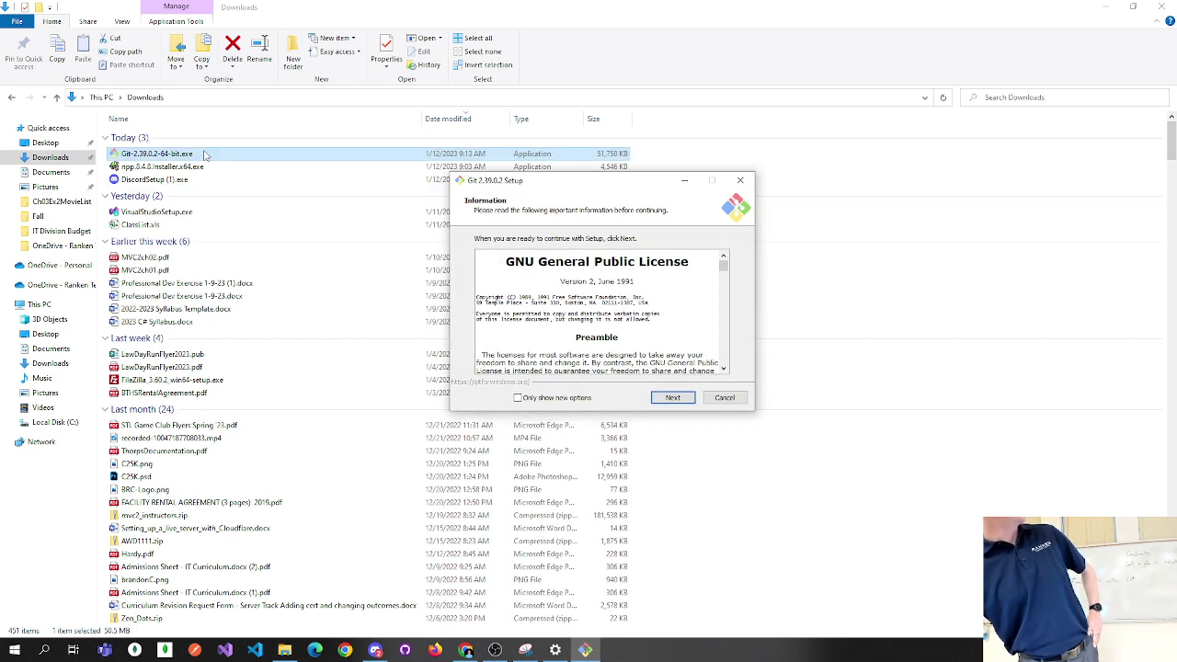
click(670, 397)
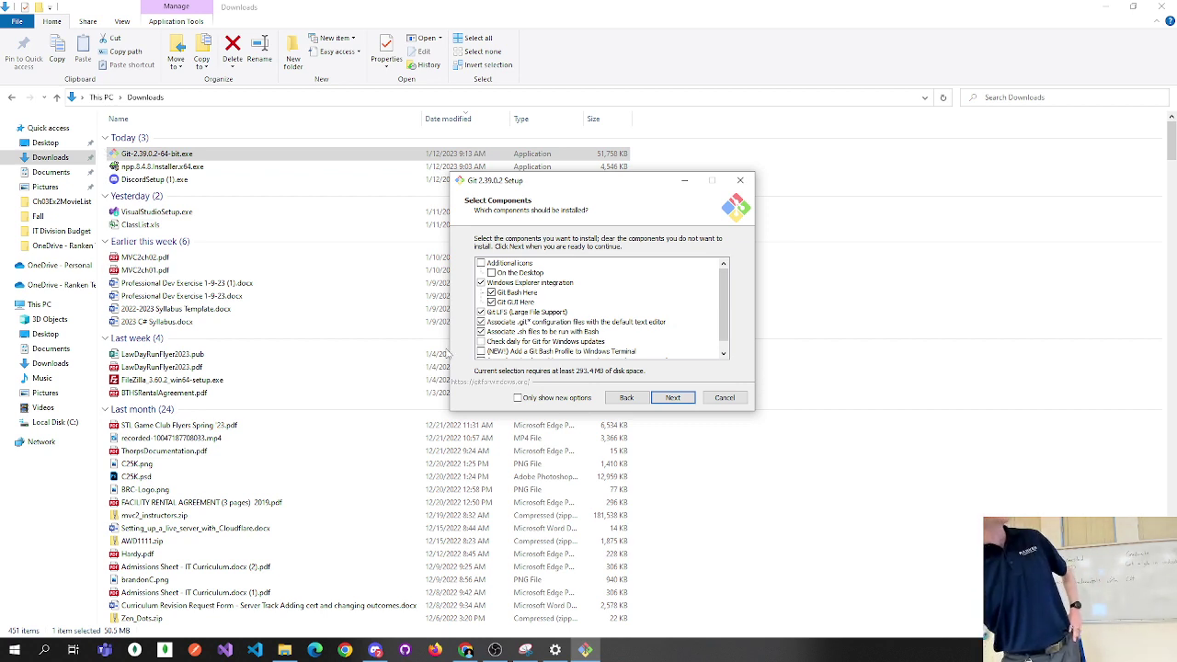
click(676, 402)
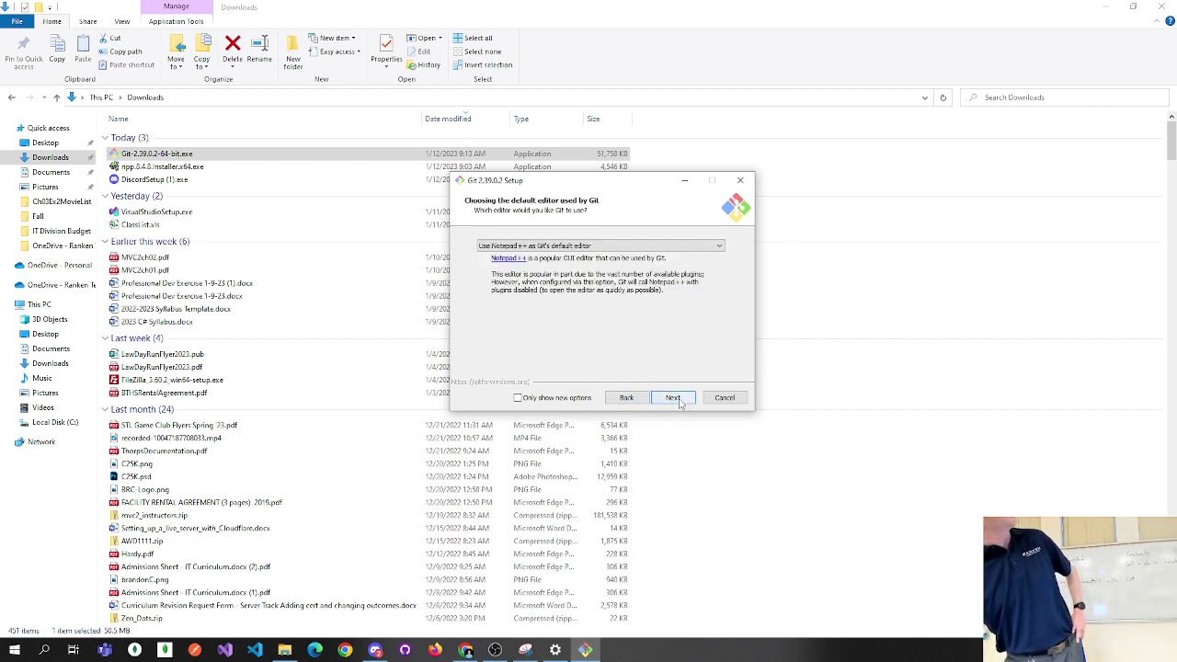
Keep Notepad++ as Git's default editor and 'Let Git decide' the initial branch name.
click(497, 247)
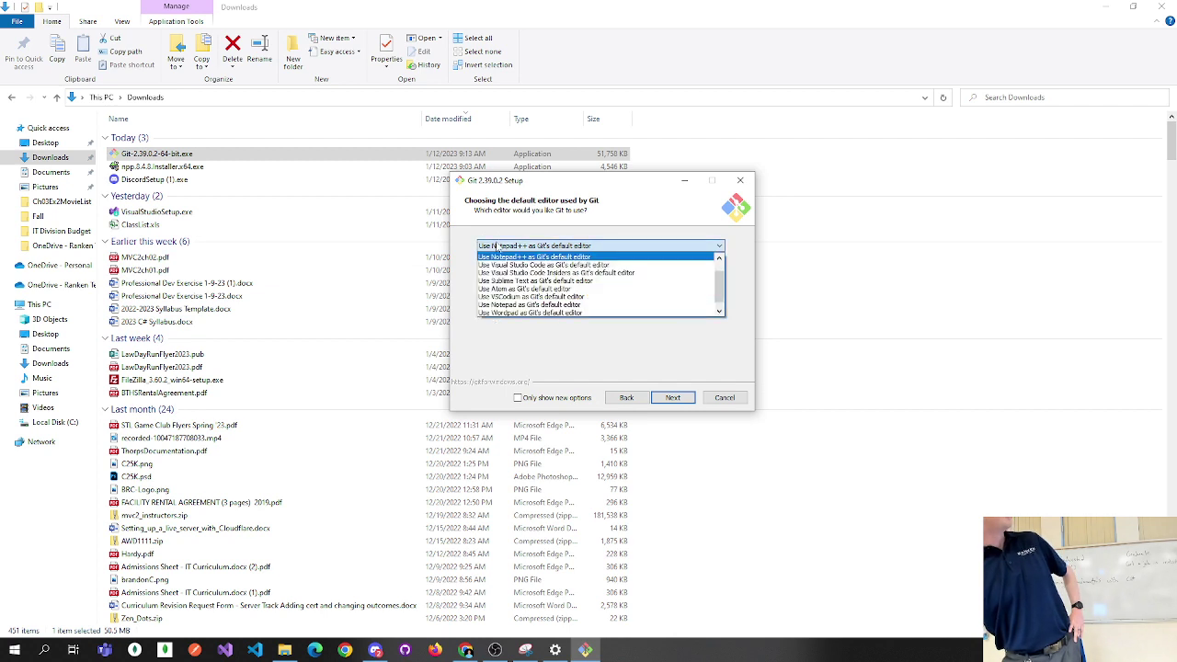
click(498, 247)
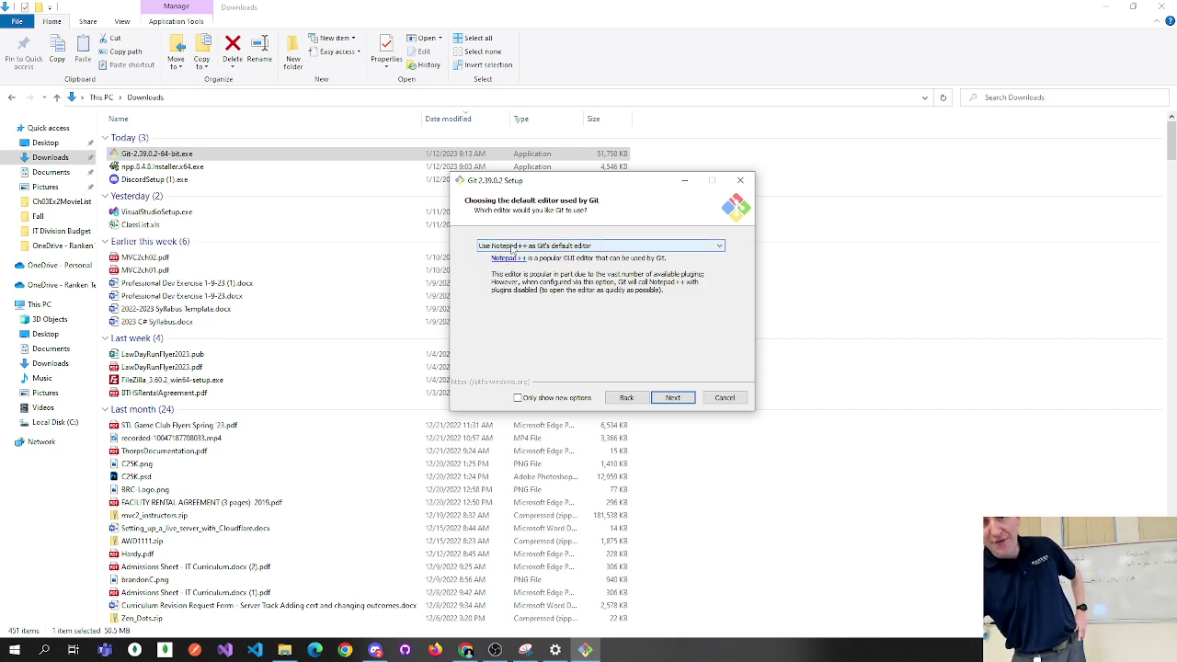
click(511, 246)
click(511, 246)
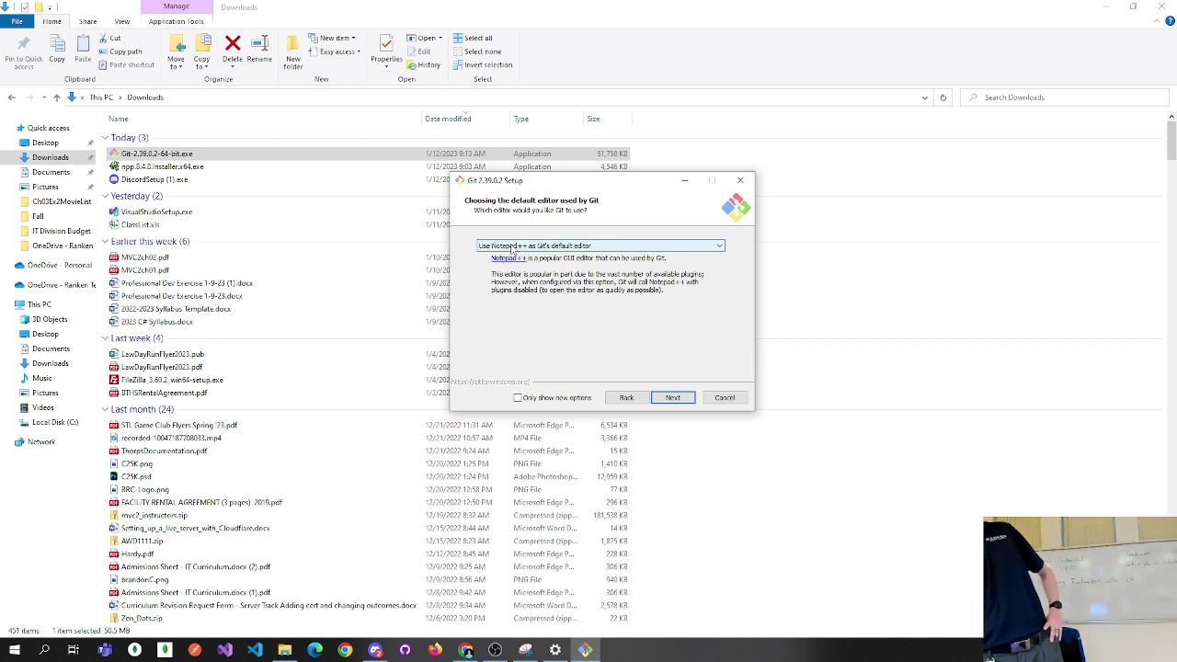
drag(501, 183, 481, 181)
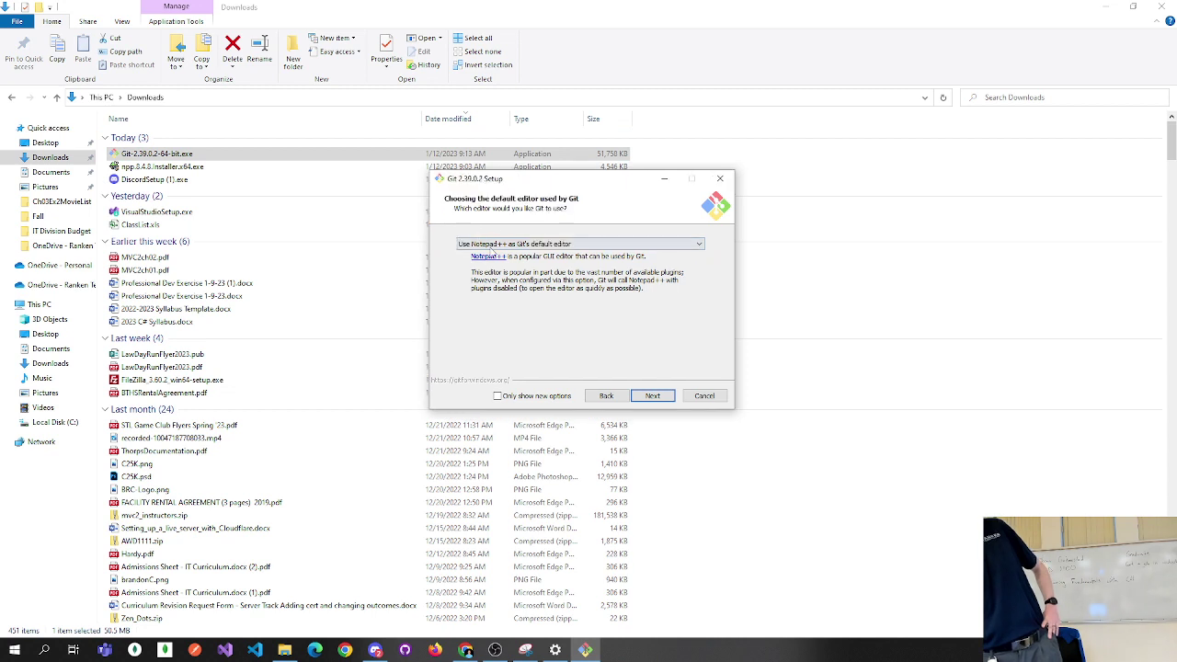
click(649, 397)
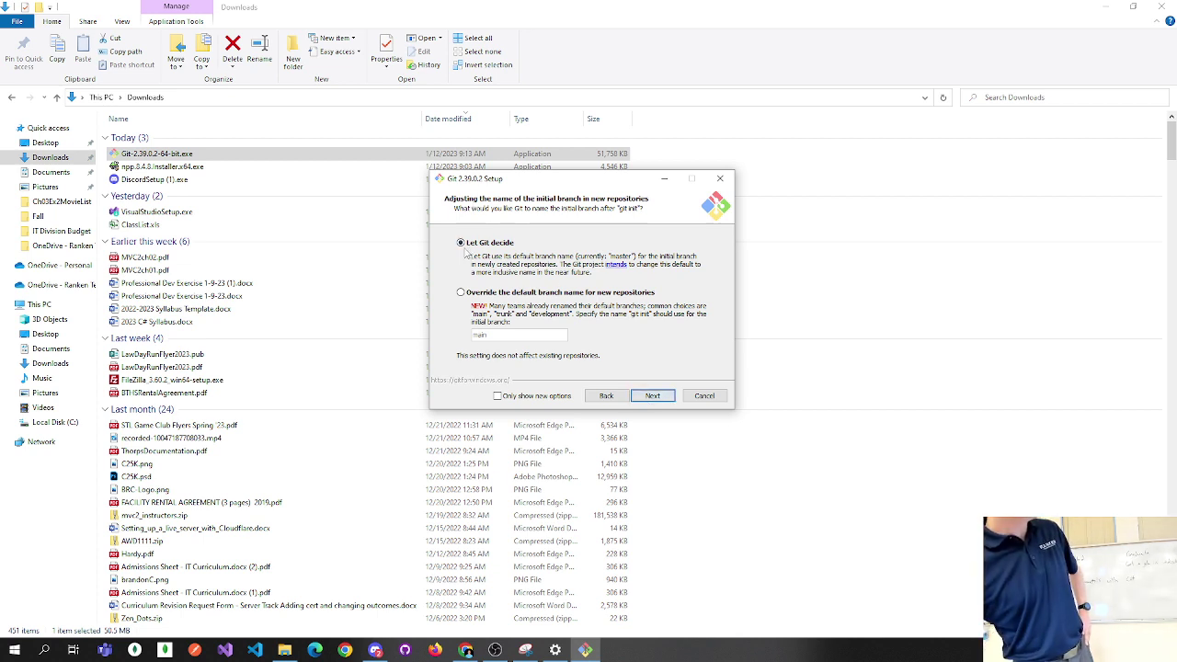
click(652, 396)
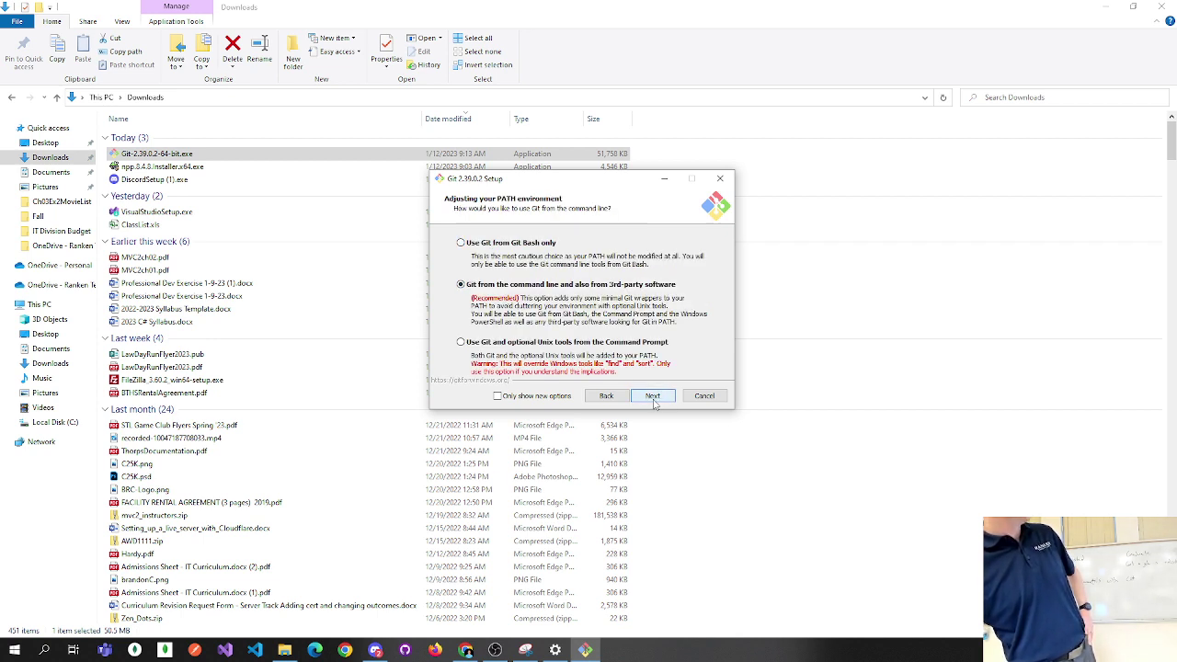
drag(812, 7, 759, 196)
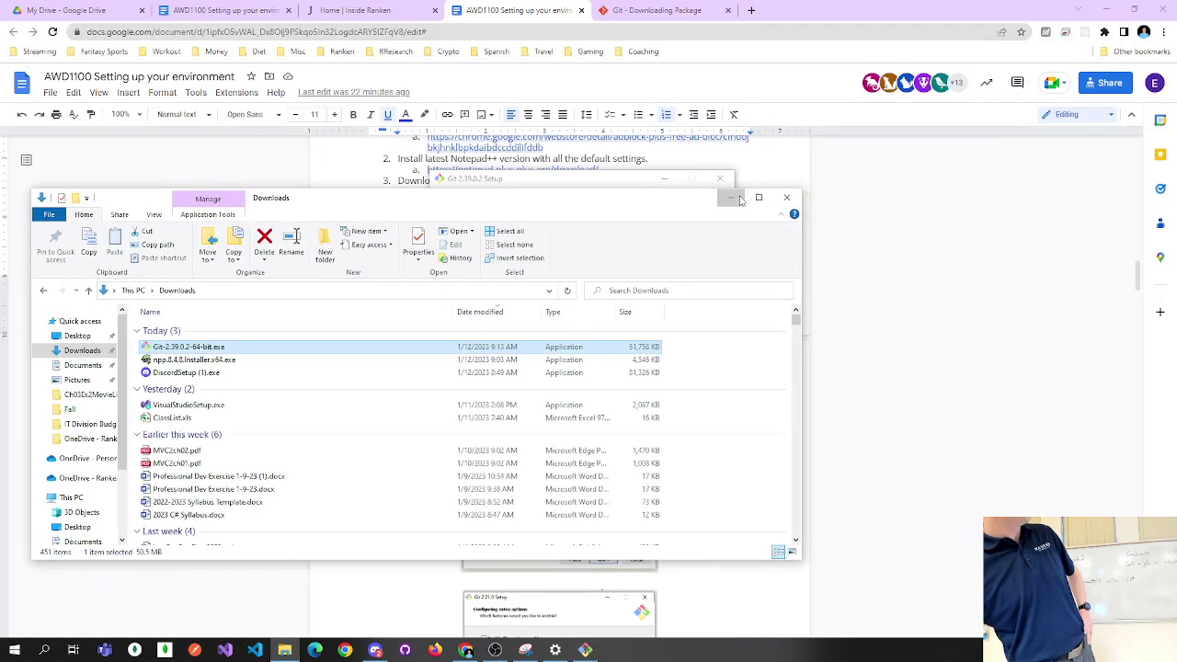
Scroll the guide down to step 4's TortoiseGit download, then restore the Git Setup PATH page.
click(731, 198)
click(728, 492)
scroll(727, 492, down, 1)
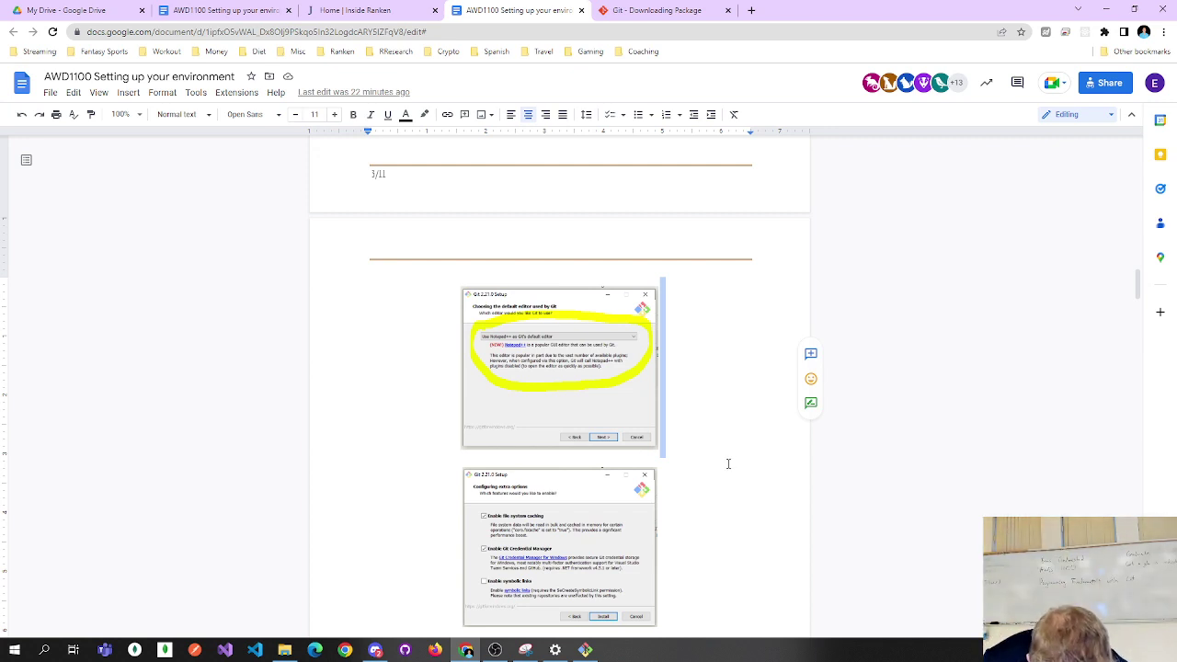
scroll(727, 464, down, 1)
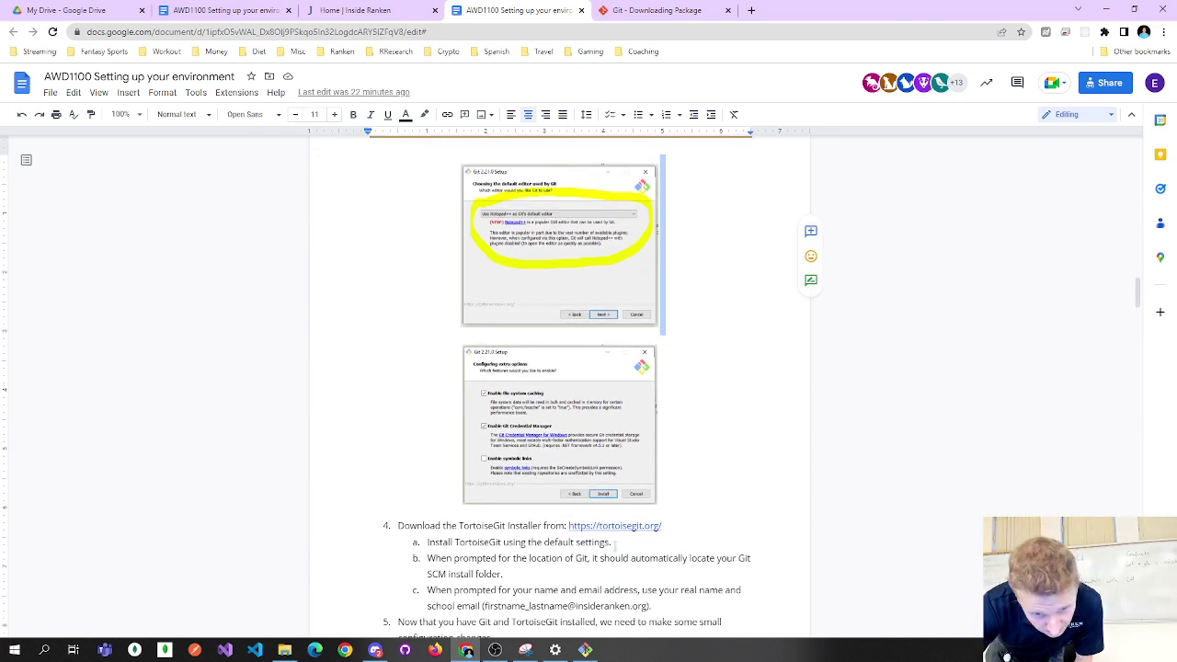
click(589, 649)
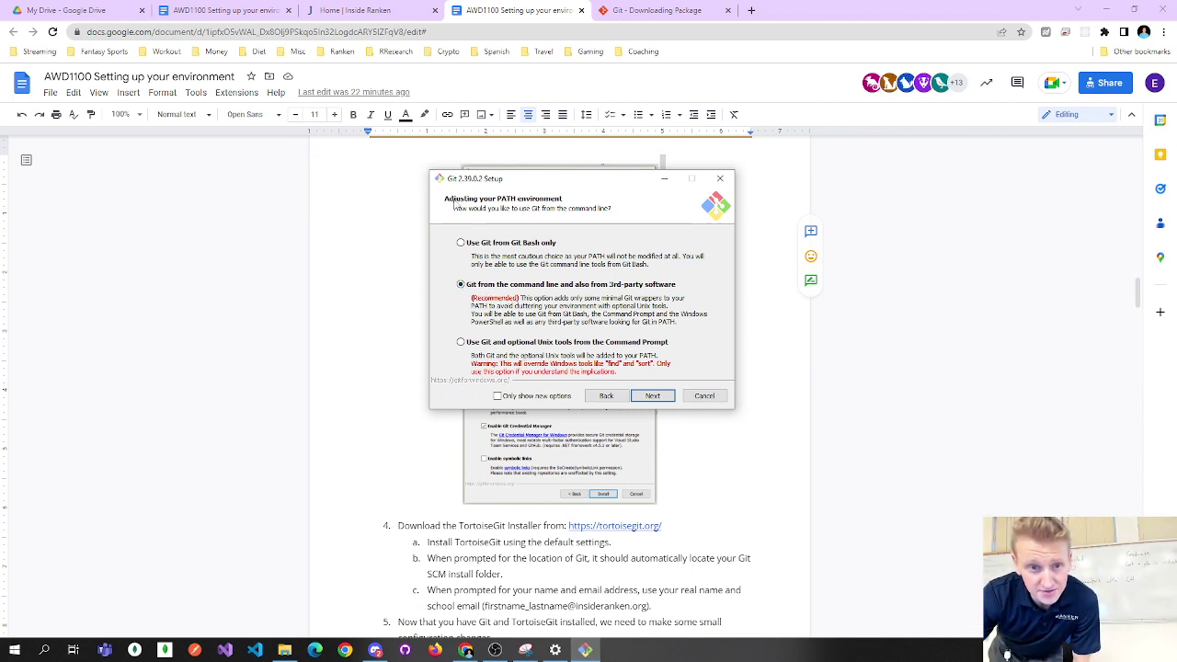
Keep the default PATH, bundled OpenSSH, OpenSSL library and line-ending conversion settings.
click(652, 396)
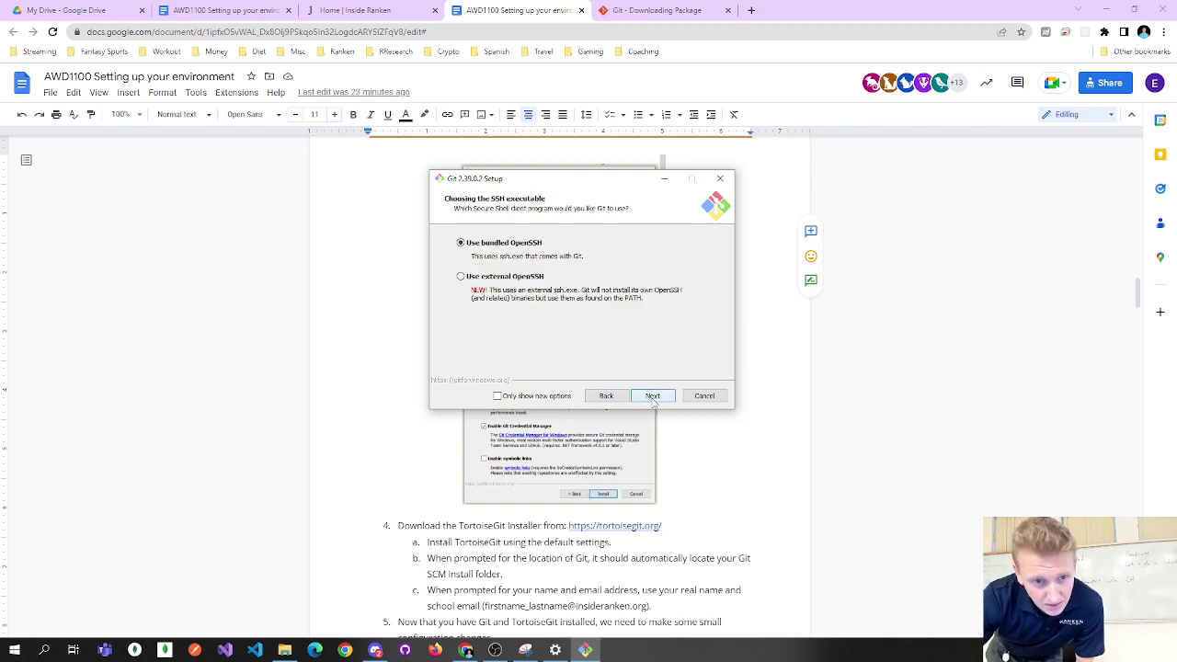
click(653, 396)
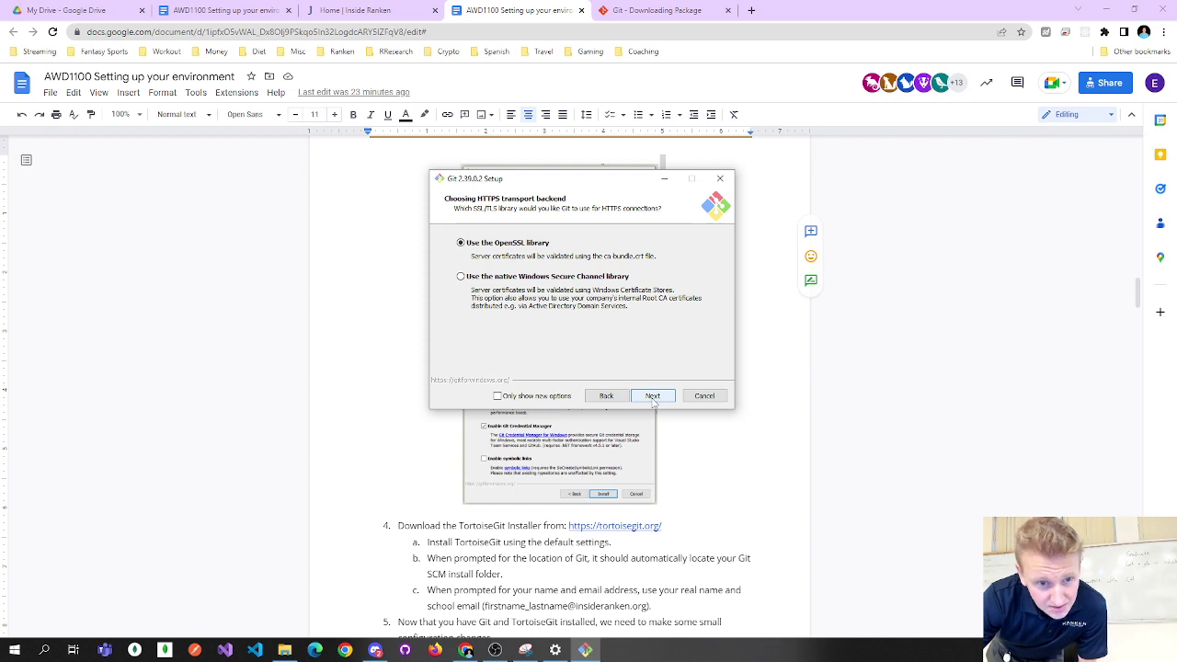
click(653, 396)
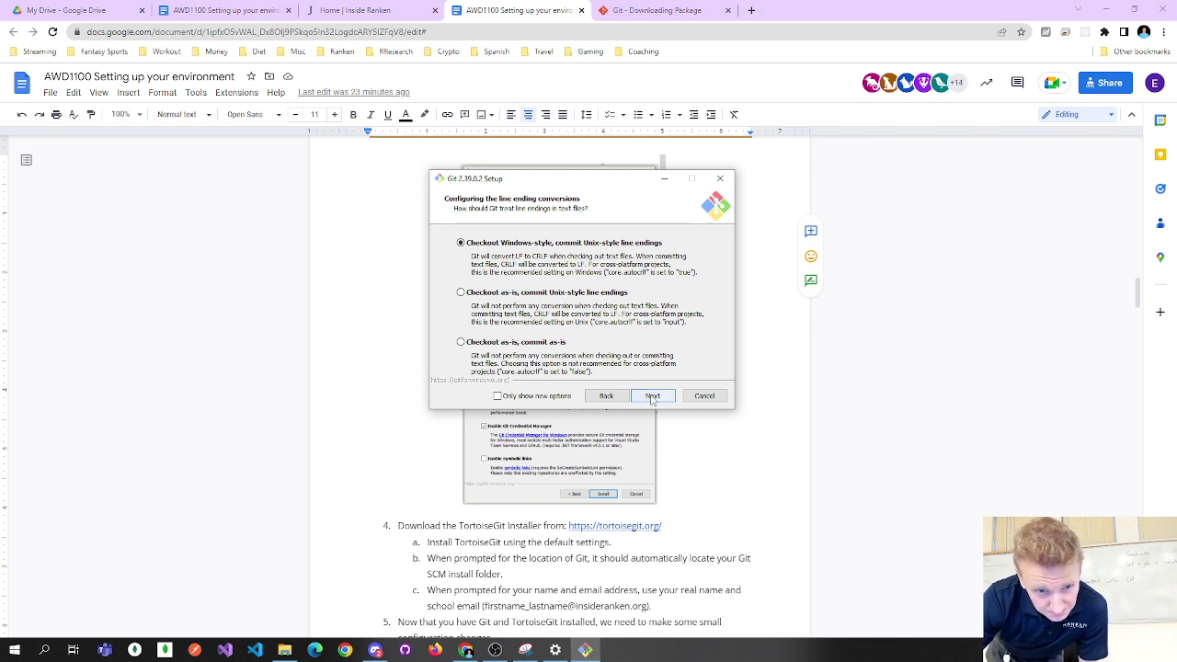
click(652, 396)
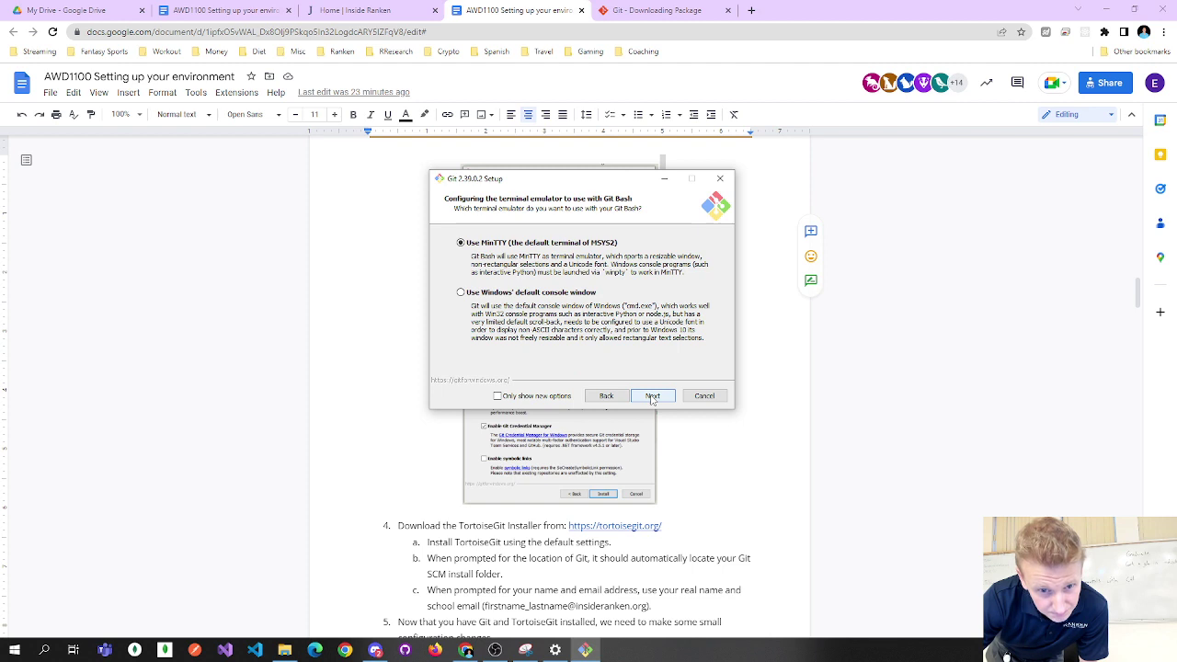
Keep the default terminal emulator, git pull behavior, Git Credential Manager and extra options.
click(651, 395)
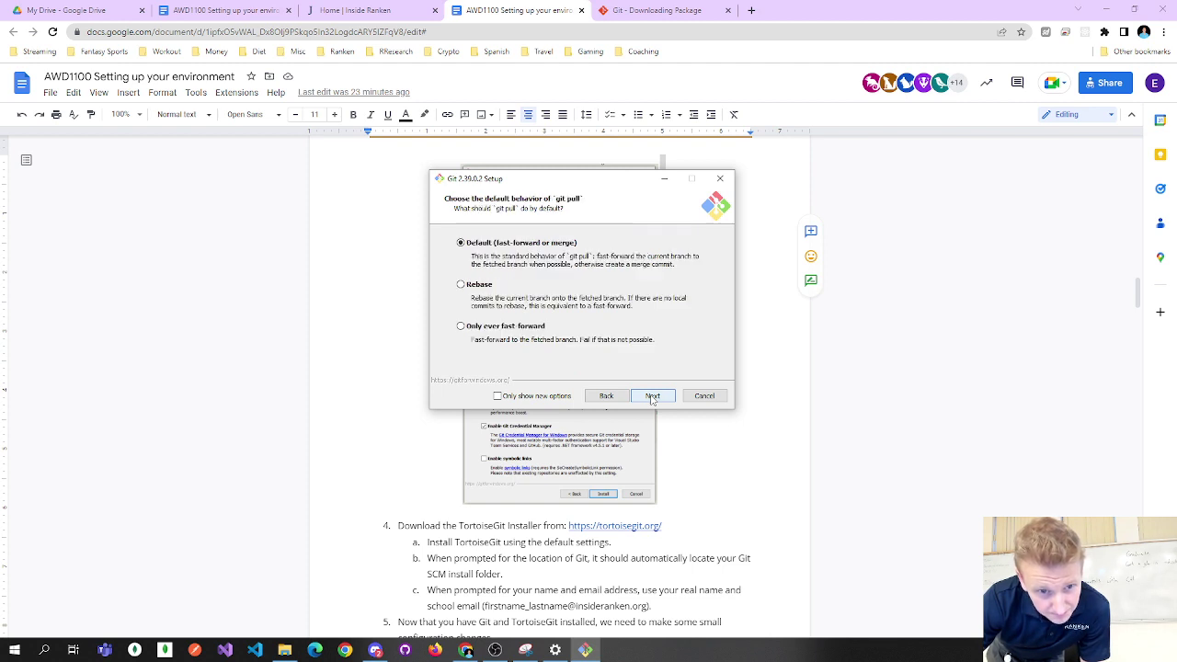
click(651, 395)
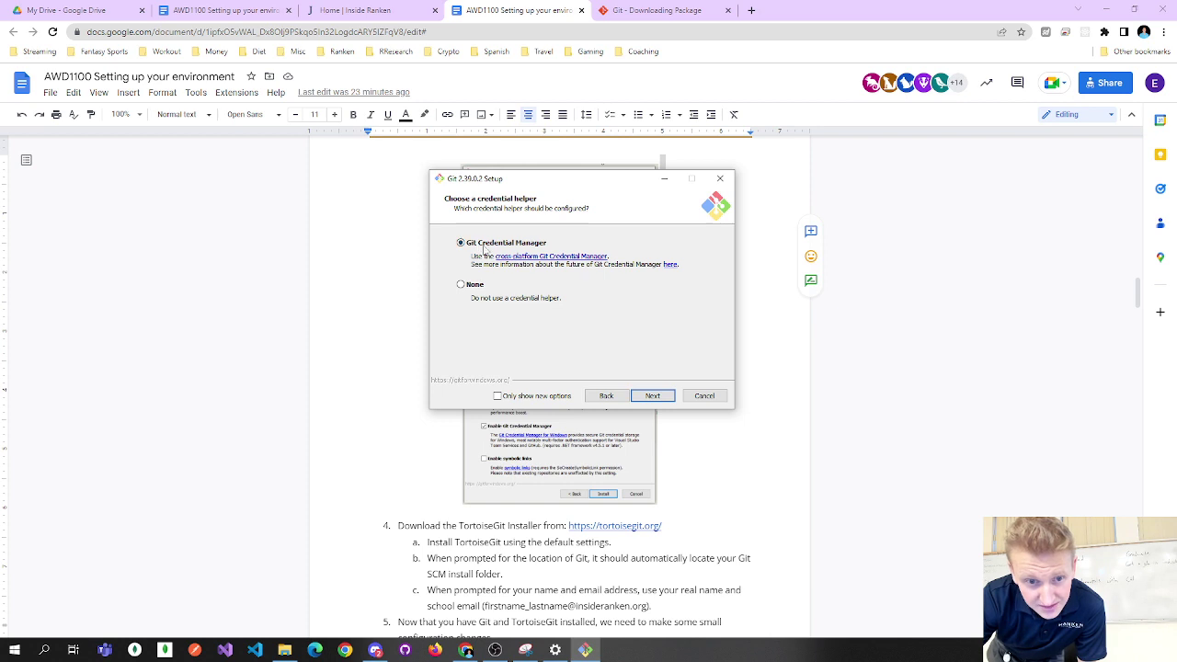
click(653, 396)
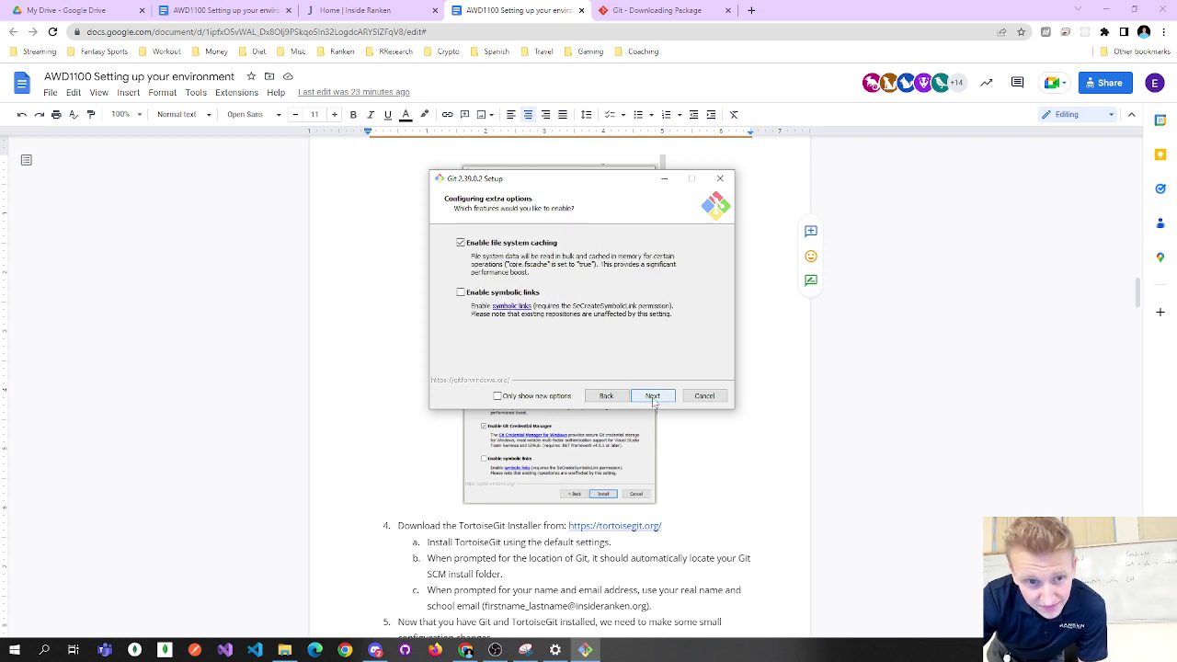
click(653, 397)
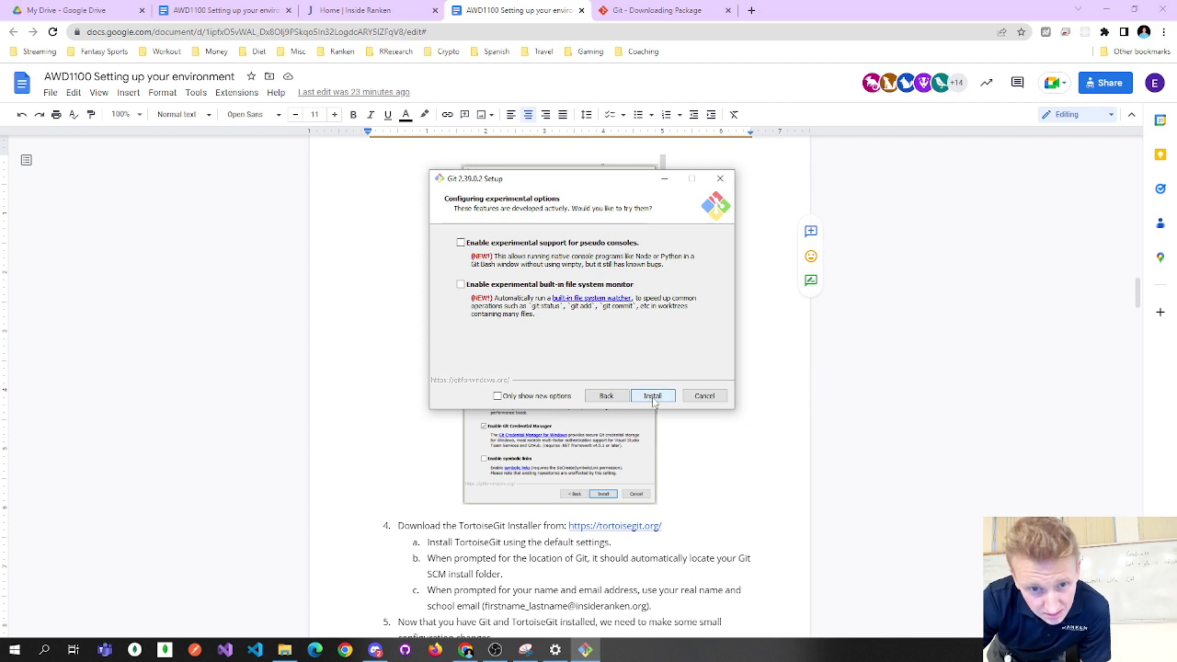
Start the Git installation and let it run to the Completing the Git Setup Wizard page.
click(652, 396)
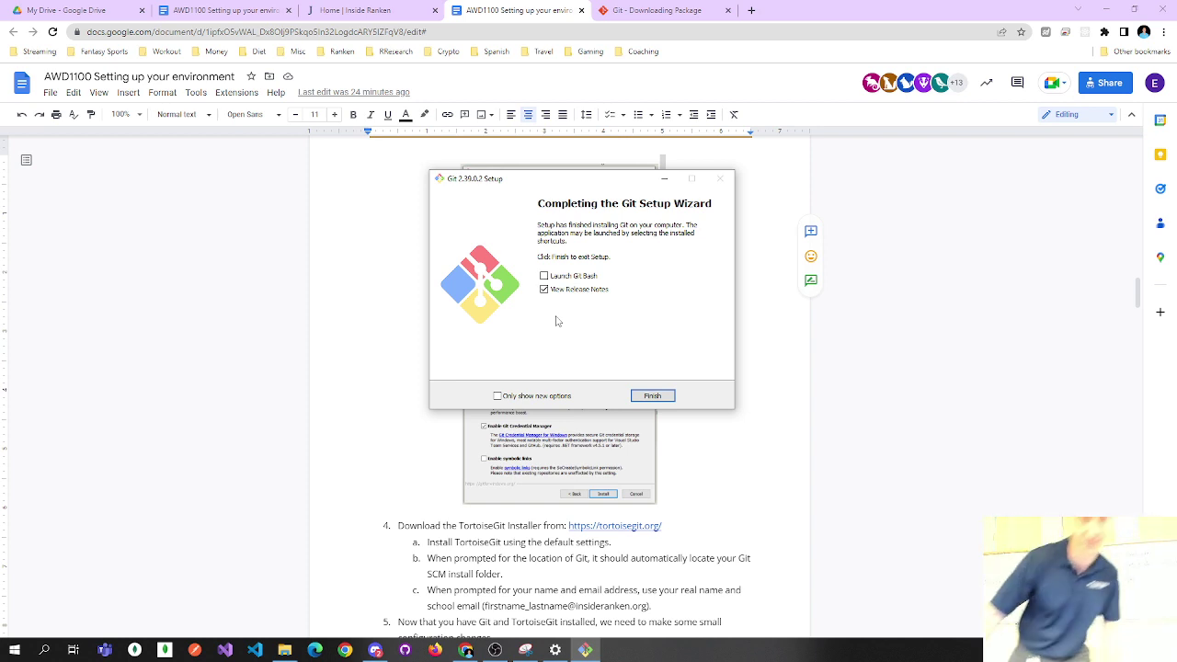
Finish the Git setup wizard and minimize the OBS recording window.
click(652, 395)
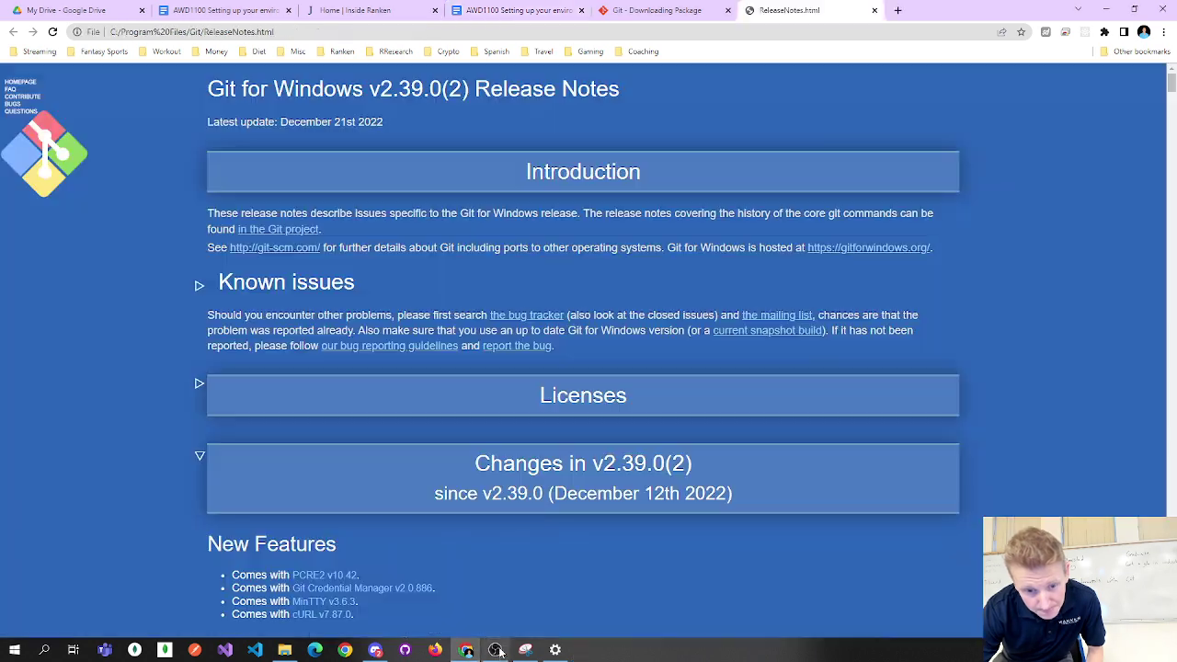
click(496, 650)
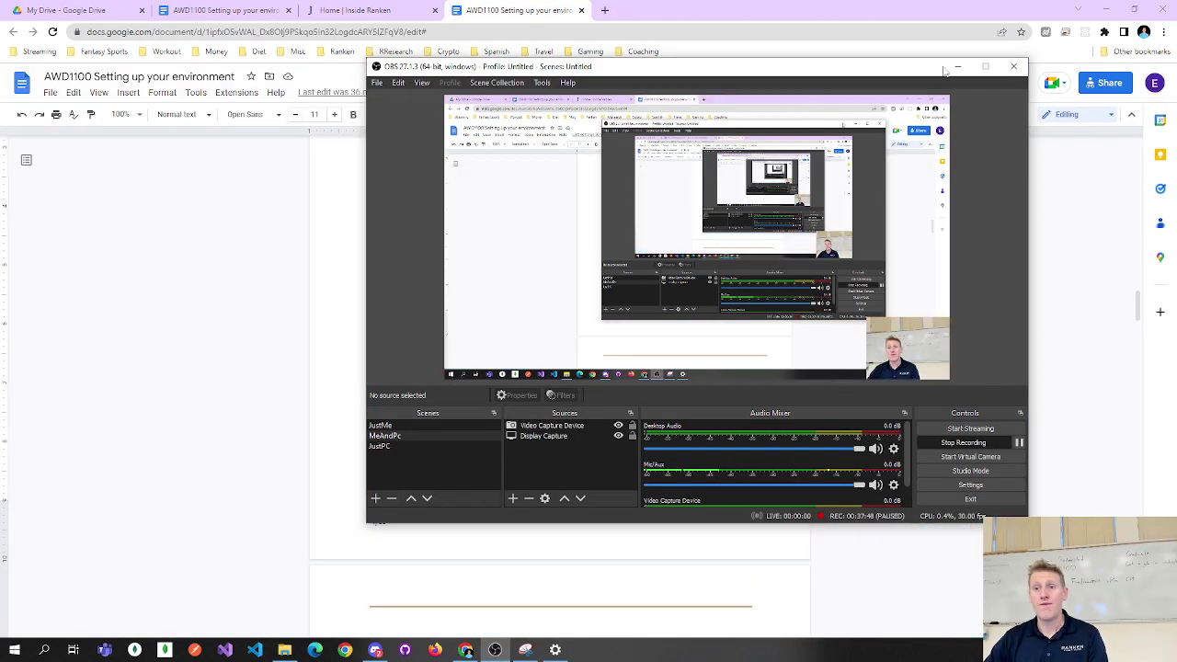
click(957, 66)
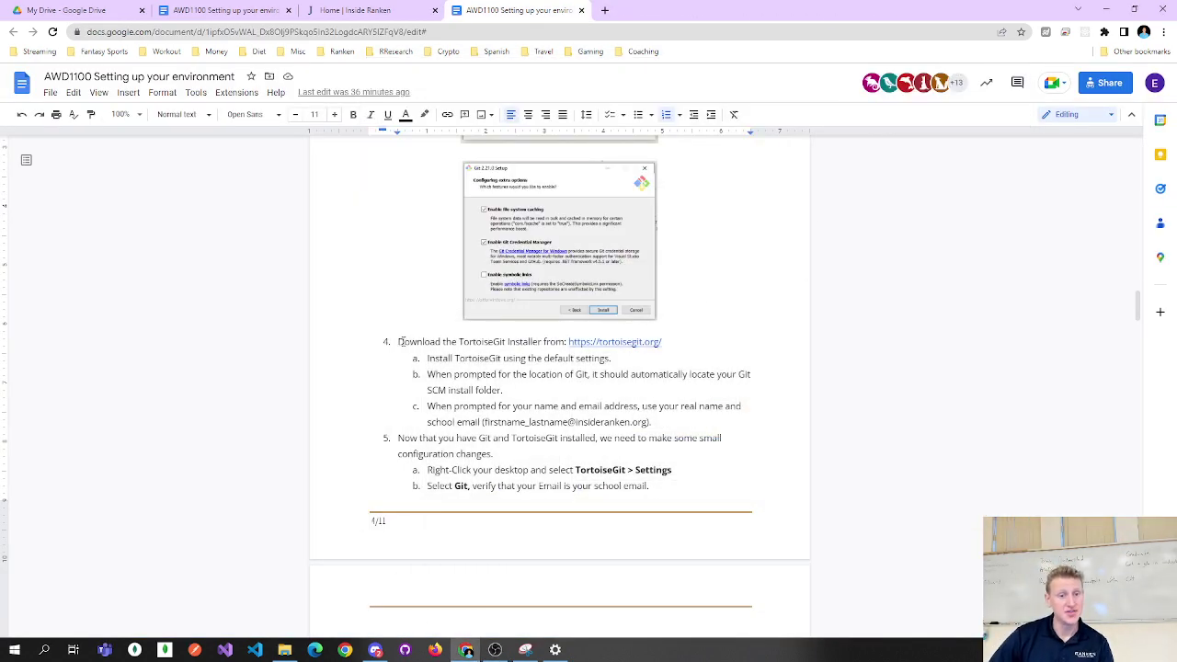
Highlight the TortoiseGit download instruction in step 4 of the guide.
drag(398, 341, 493, 341)
click(492, 341)
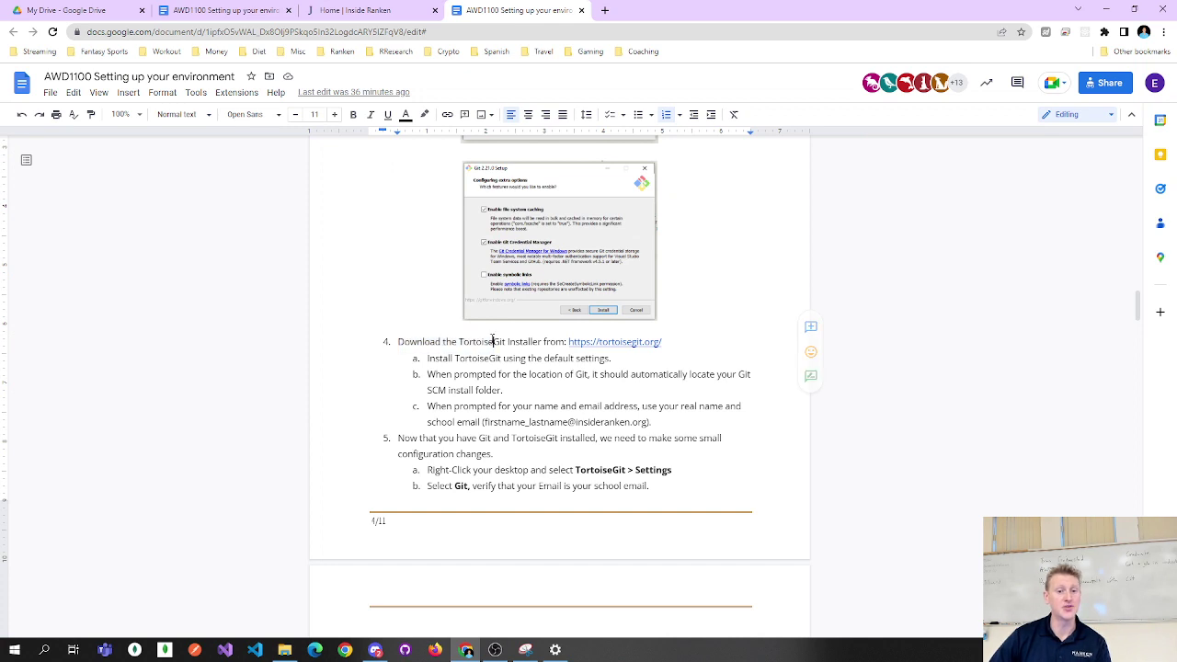
double_click(491, 342)
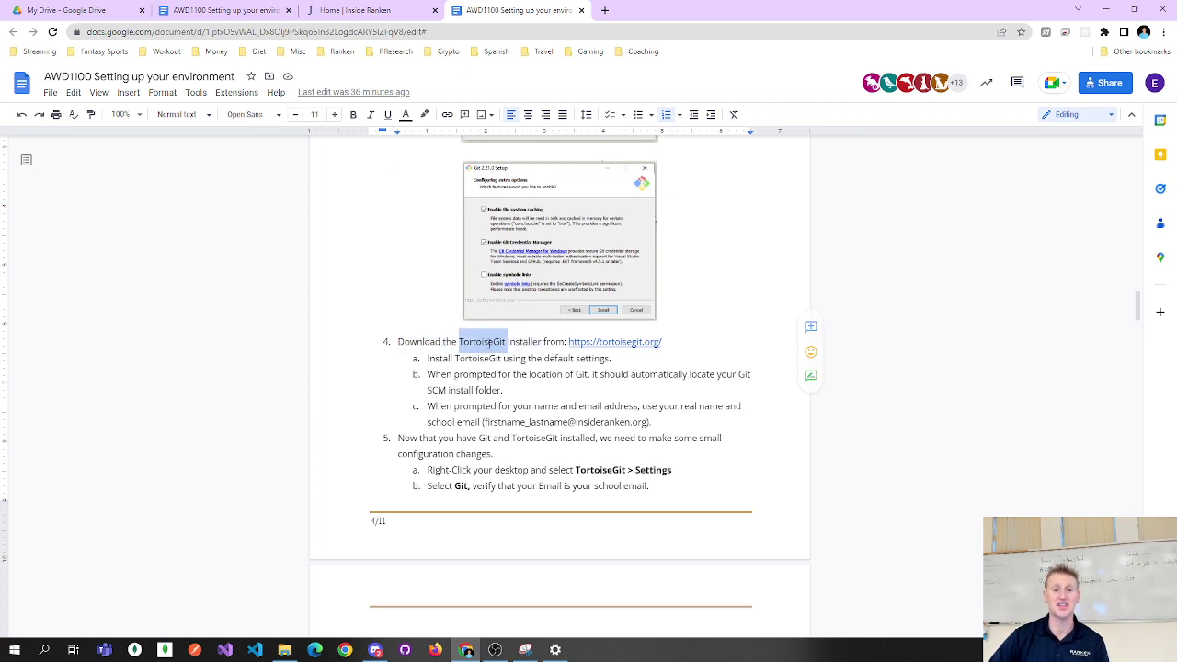
click(501, 341)
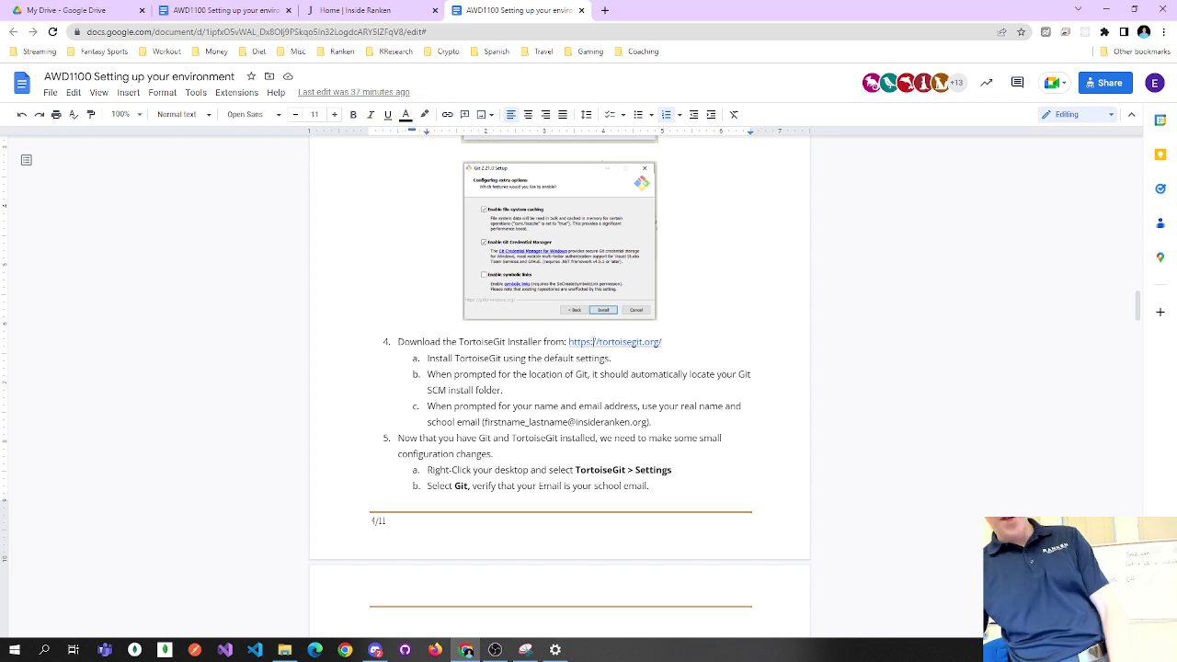
Follow the guide's tortoisegit.org link and open the Download page showing 32-bit and 64-bit installers.
click(593, 341)
click(625, 360)
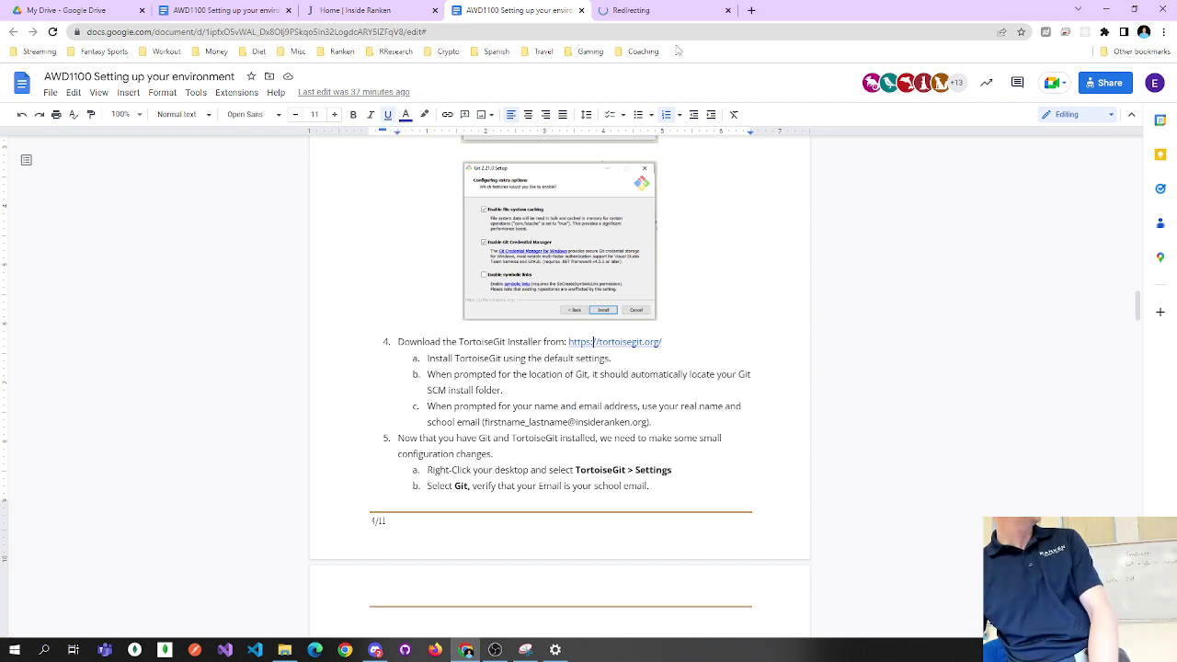
click(678, 10)
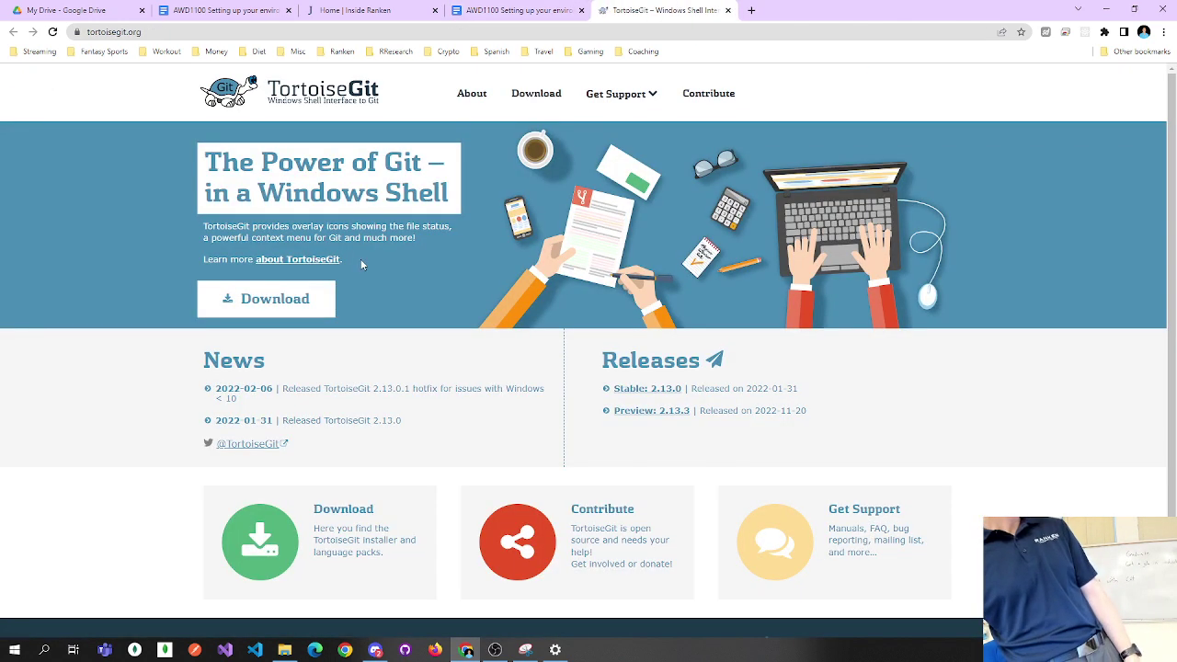
click(292, 298)
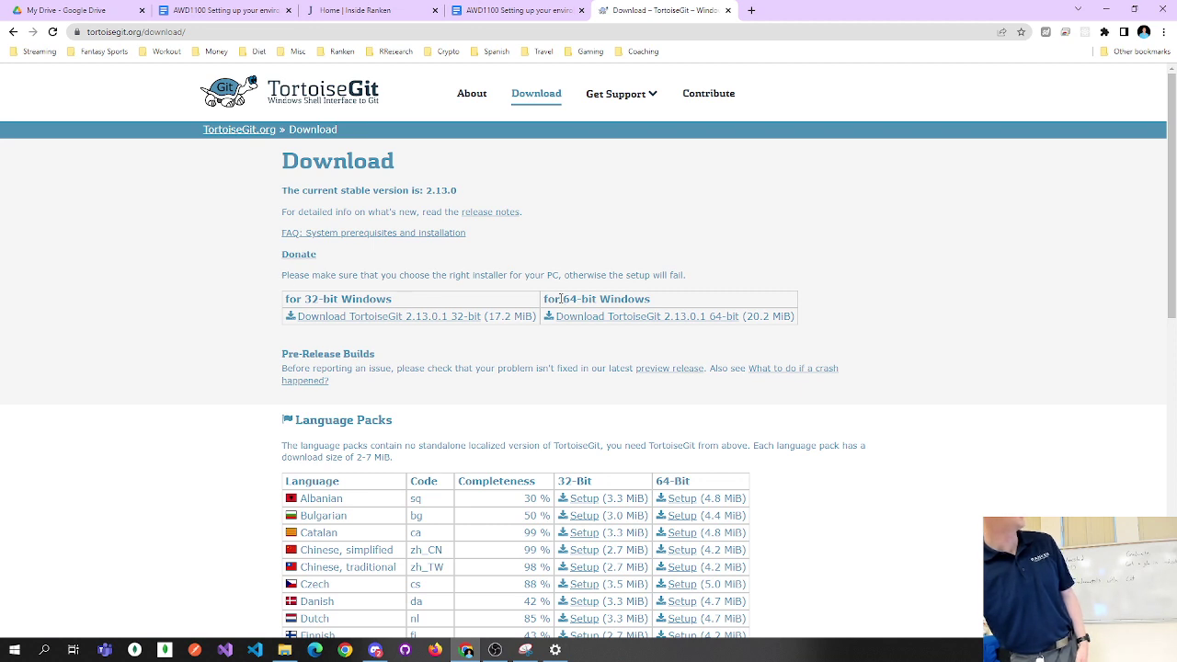
drag(320, 294, 596, 300)
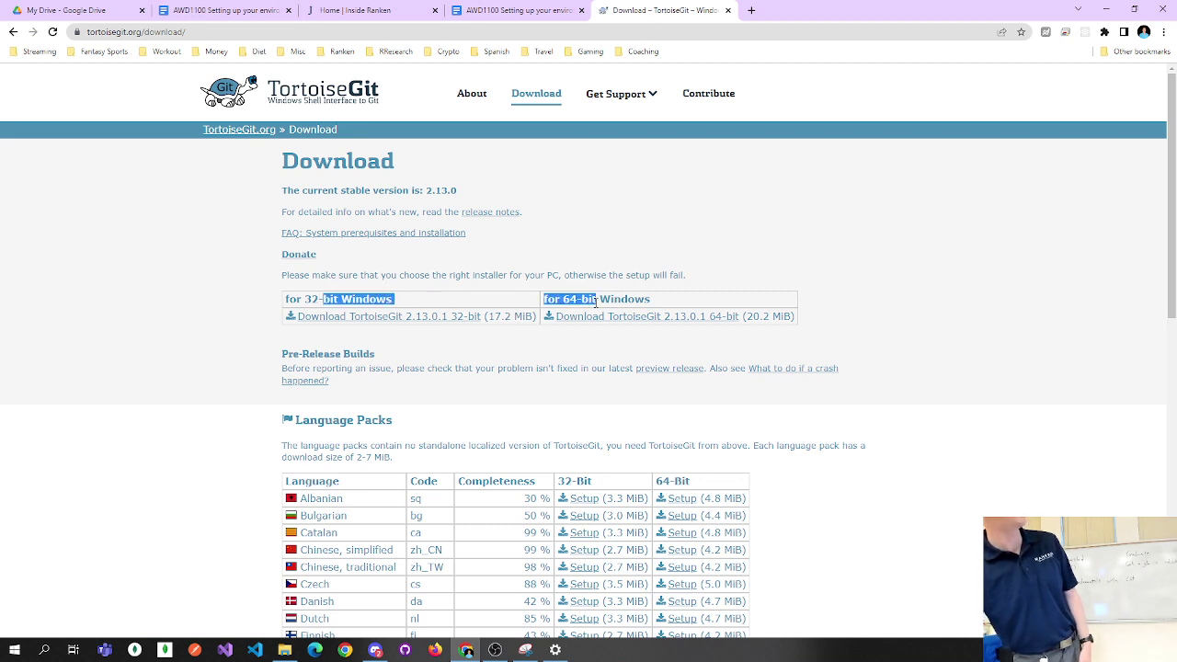
click(602, 298)
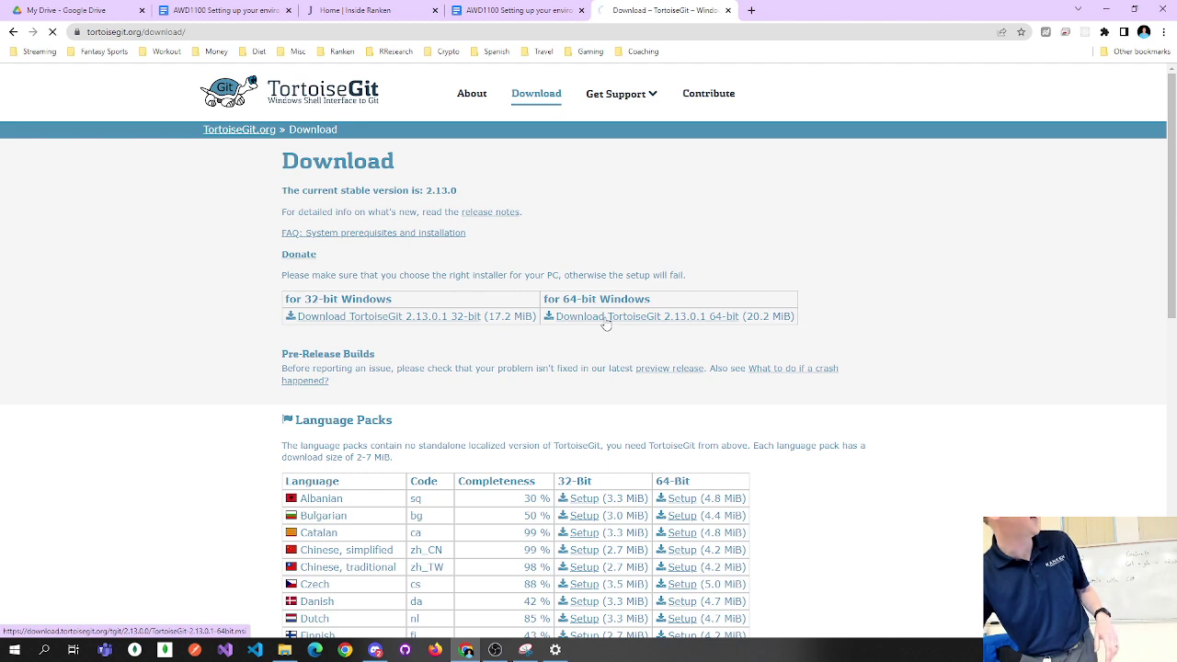
Download the 64-bit TortoiseGit 2.13.0.1 .msi to Downloads and launch it.
click(606, 318)
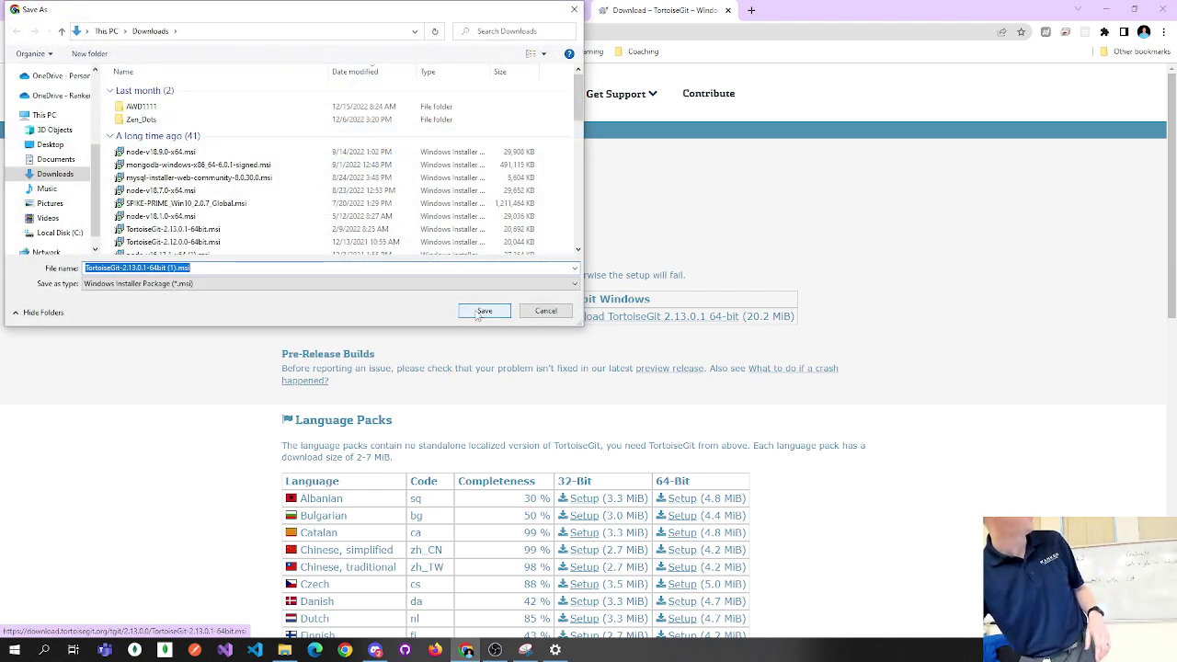
click(482, 311)
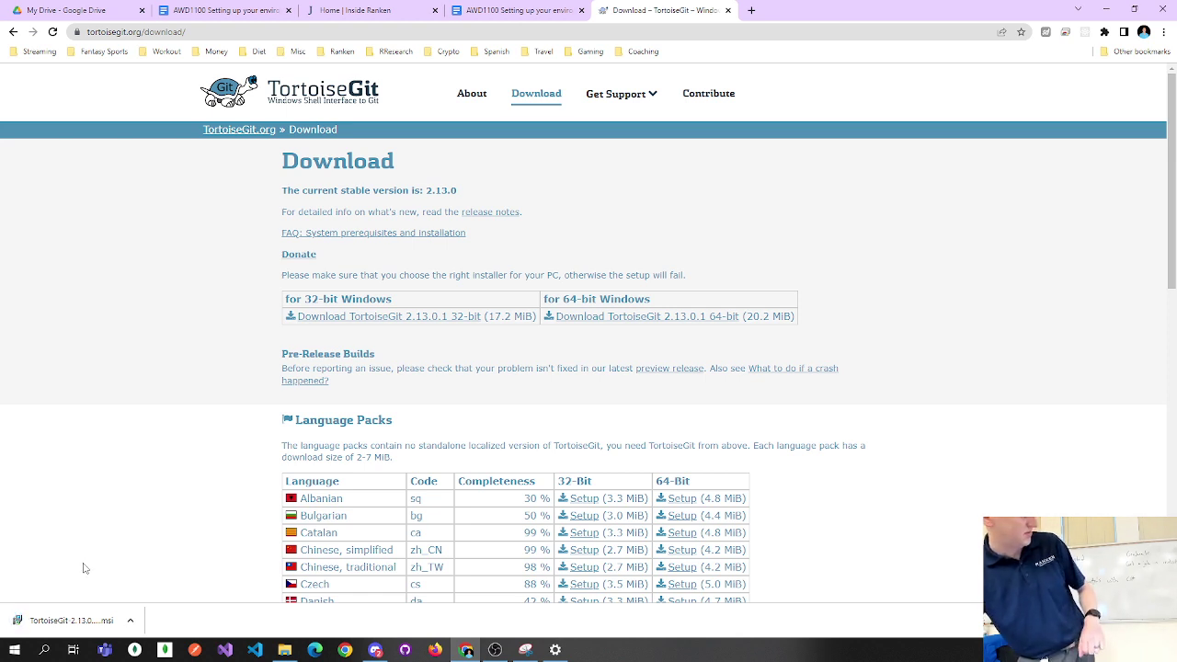
click(82, 622)
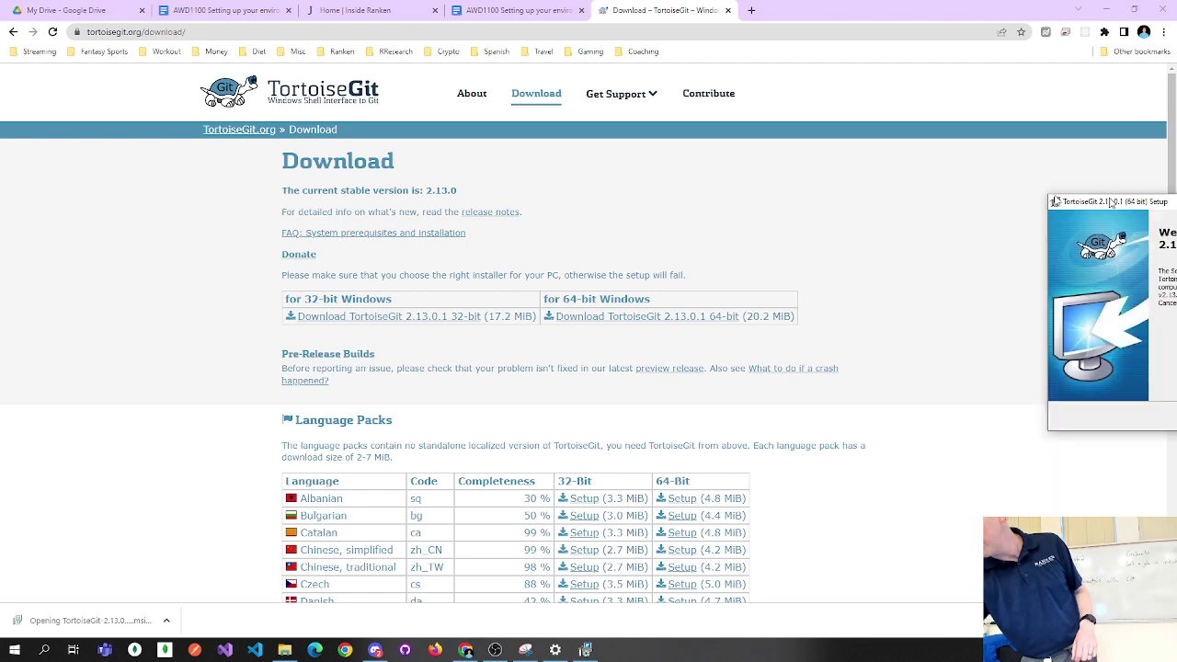
Cancel TortoiseGit Setup after the welcome page, exit the wizard and close the download tab.
click(710, 402)
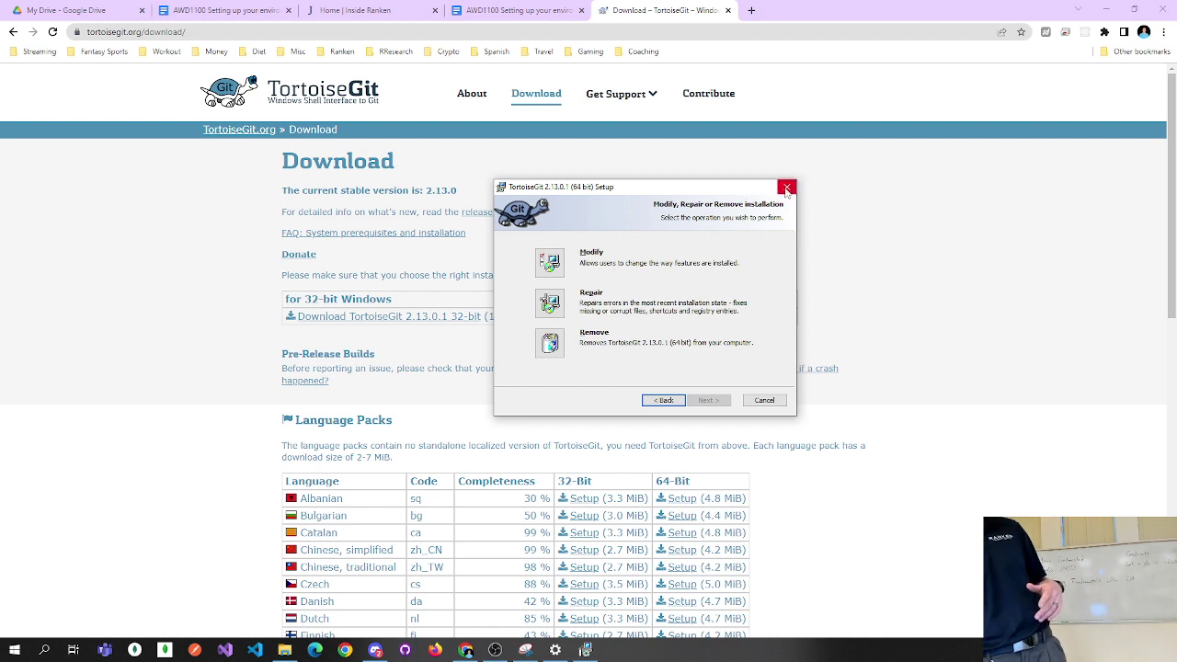
click(786, 186)
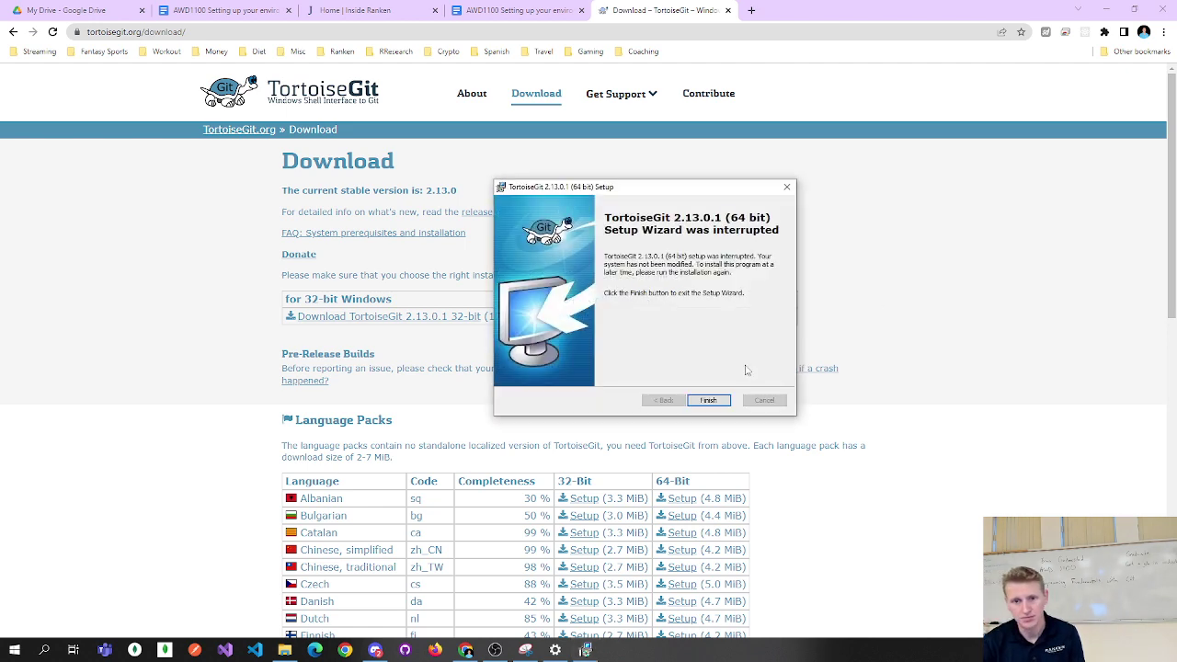
click(710, 400)
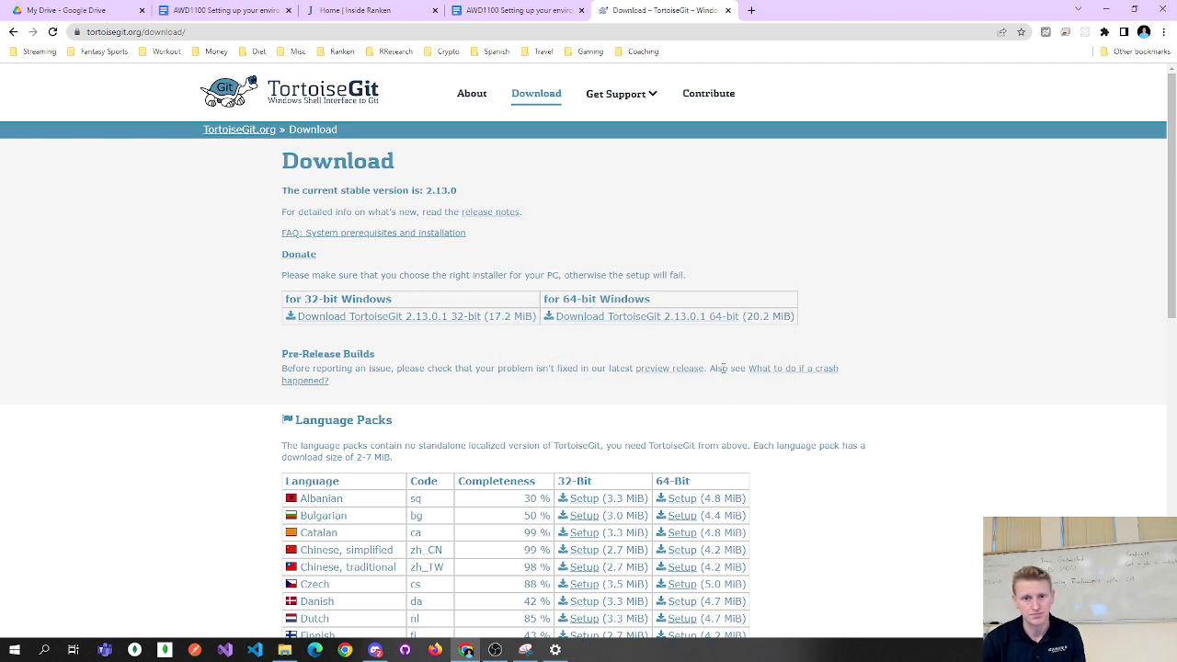
click(727, 10)
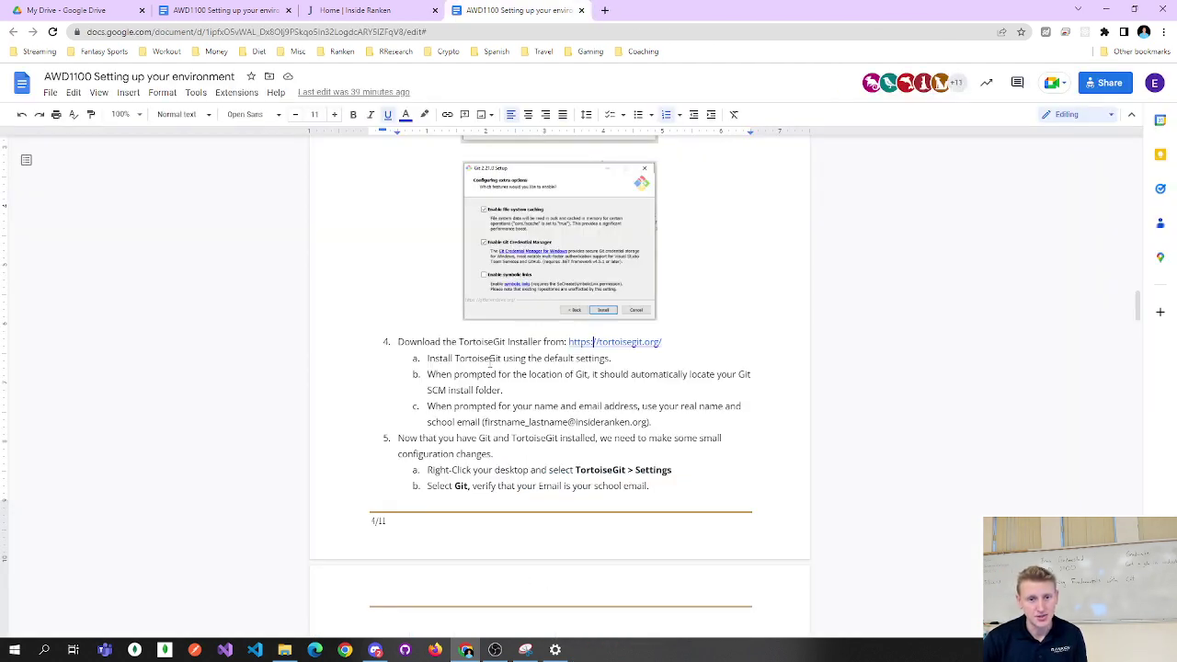
drag(460, 358, 621, 425)
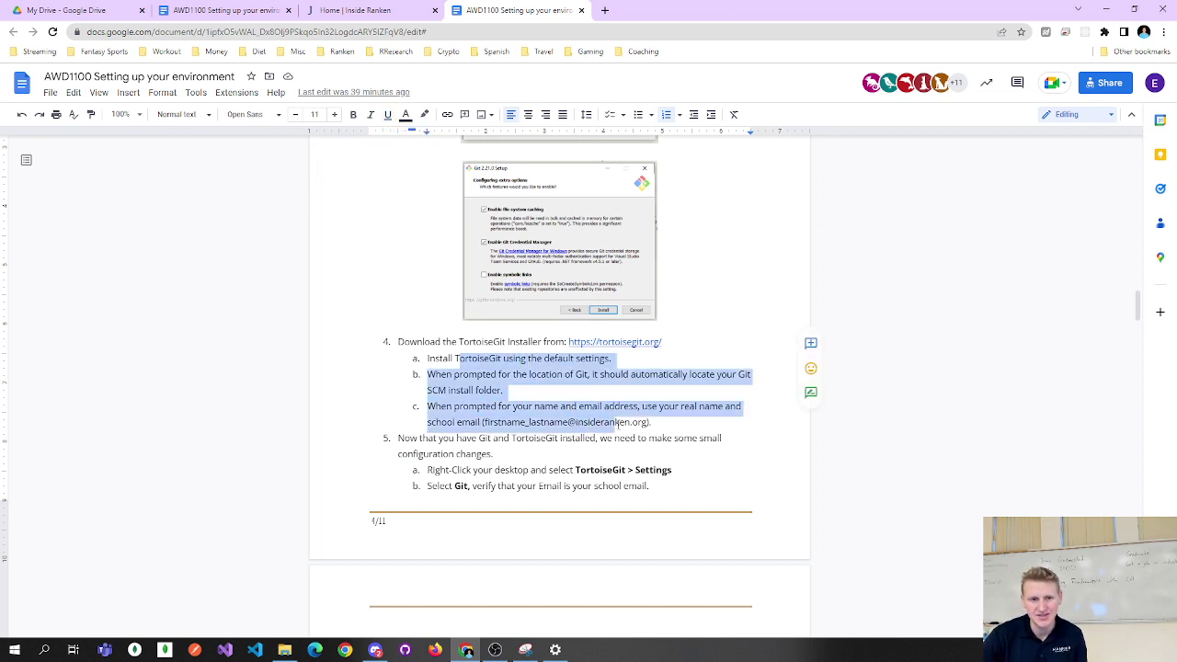
double_click(589, 423)
click(590, 423)
double_click(618, 425)
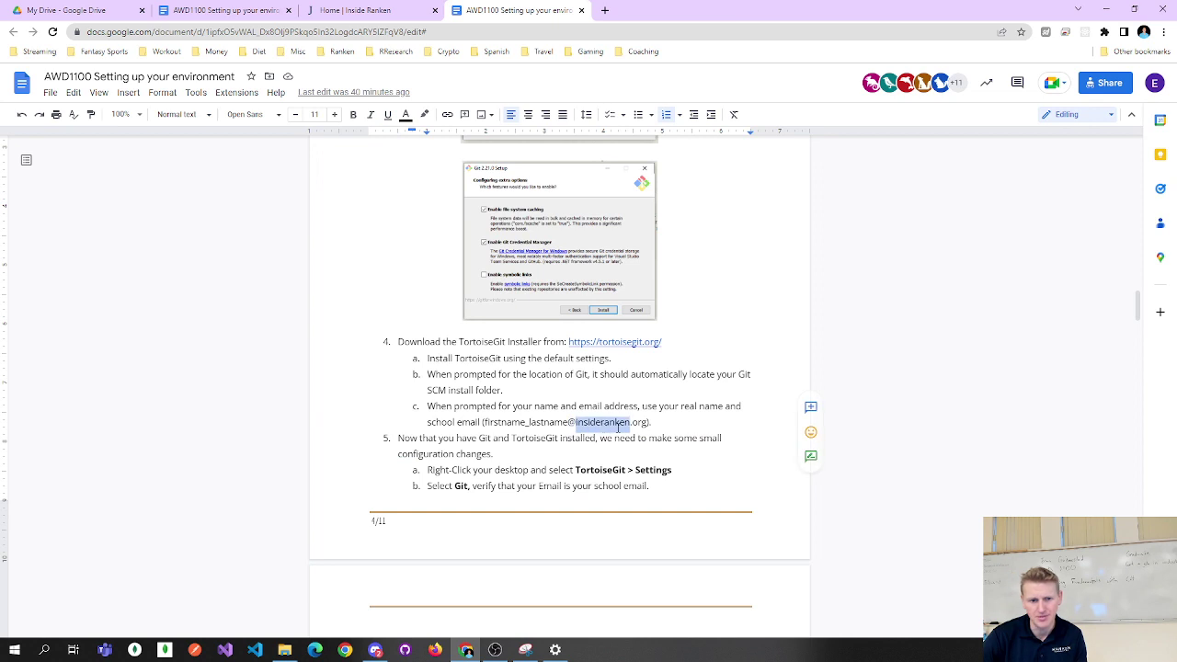
drag(634, 422, 552, 422)
click(553, 422)
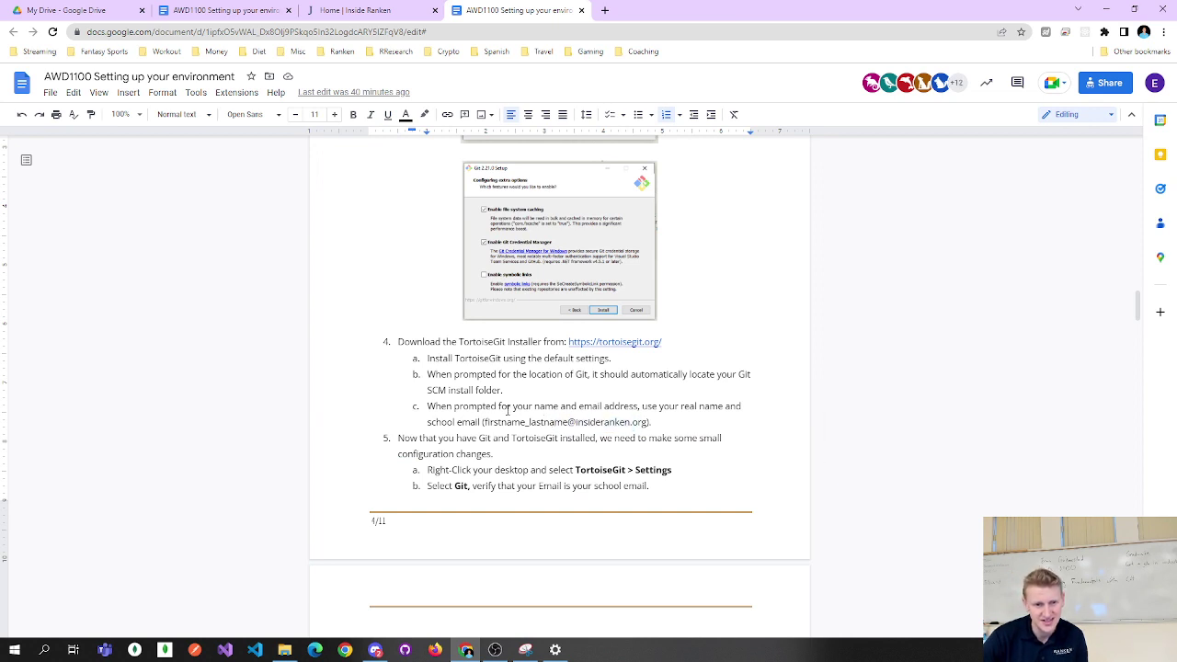
drag(453, 359, 644, 424)
double_click(590, 405)
double_click(614, 405)
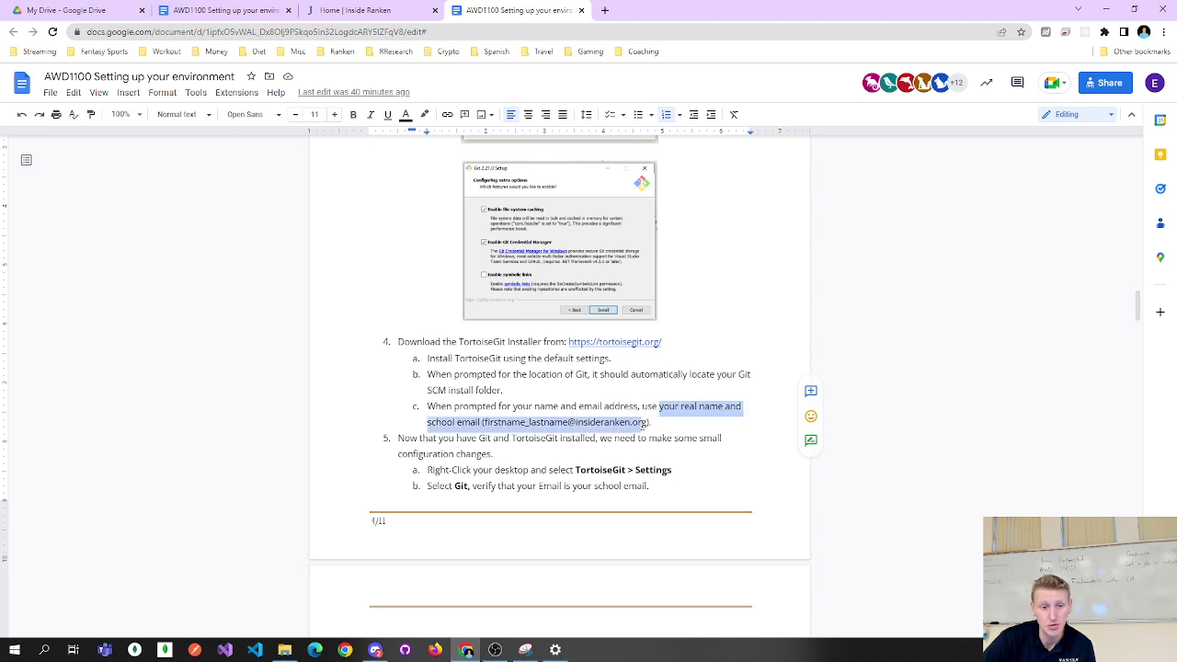
click(643, 423)
drag(481, 422, 649, 422)
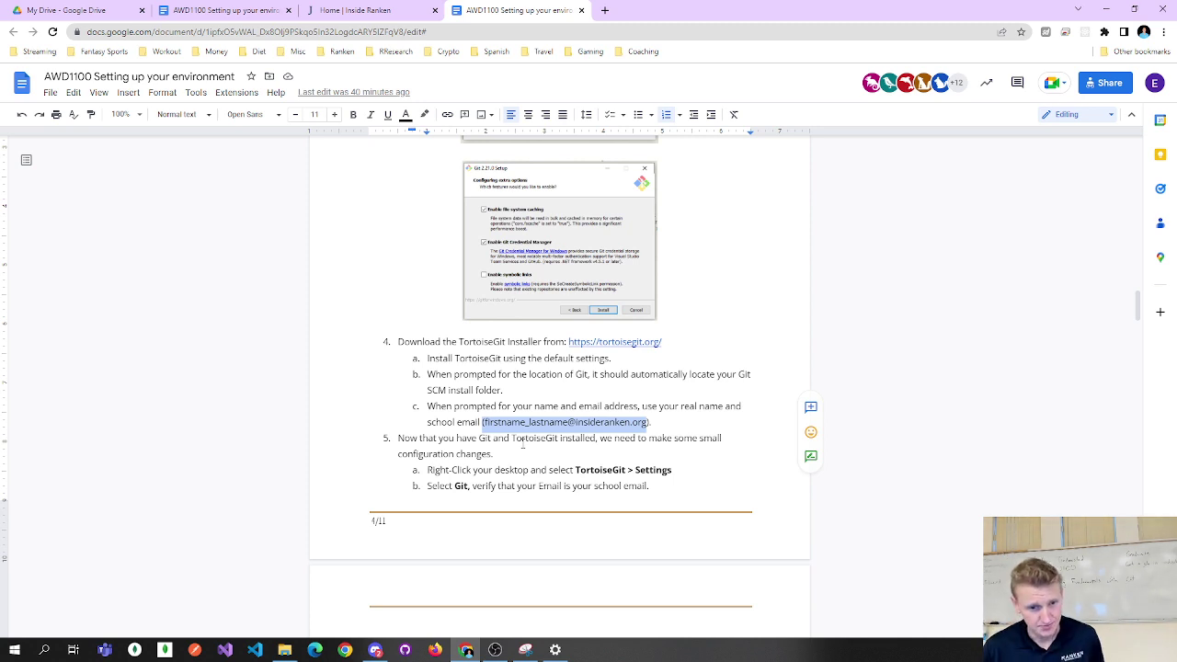
drag(492, 437, 664, 470)
double_click(593, 470)
double_click(437, 470)
click(1107, 13)
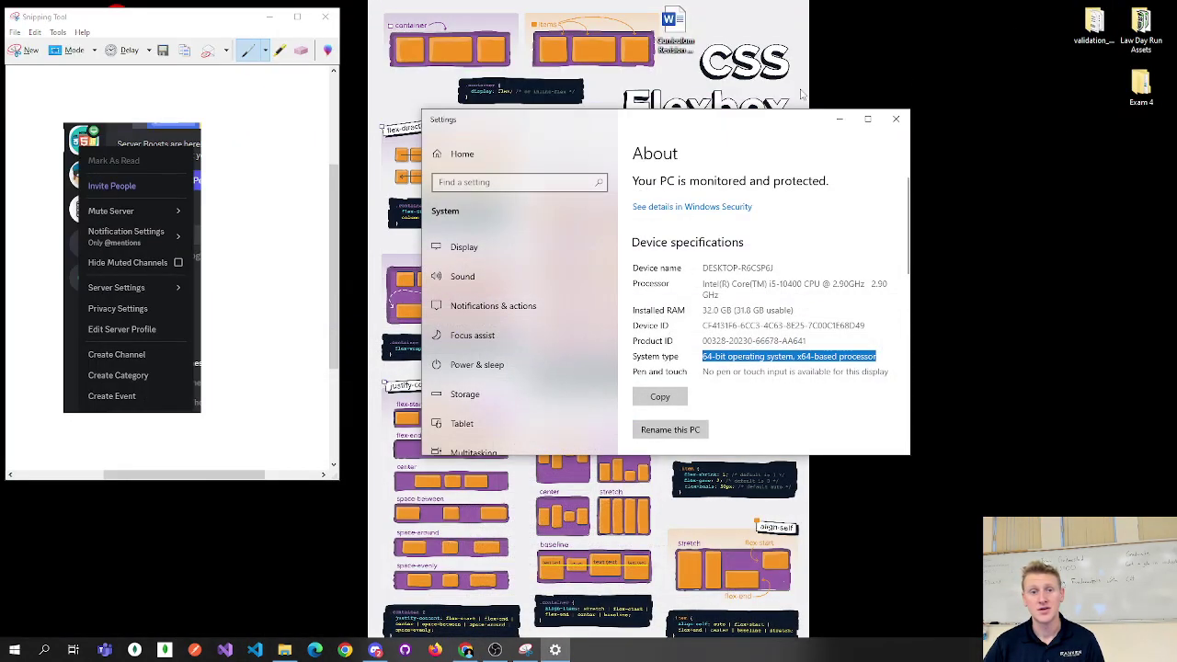
Close the About settings window and Snipping Tool, discarding the unsaved snip.
click(896, 116)
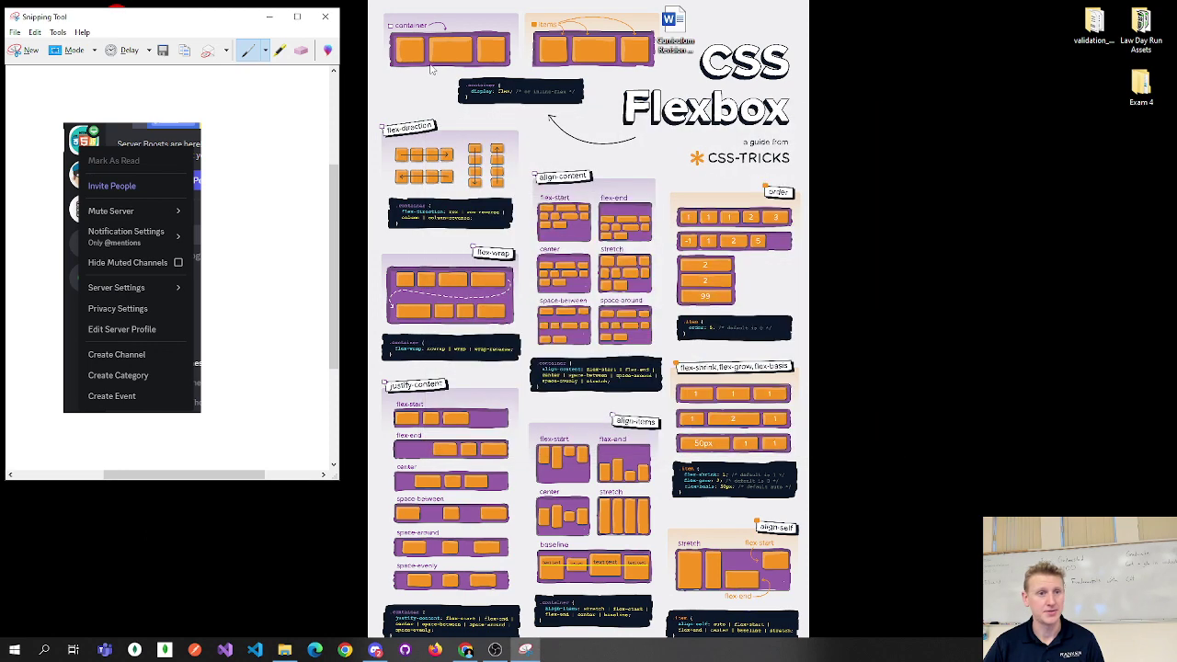
click(325, 16)
click(223, 259)
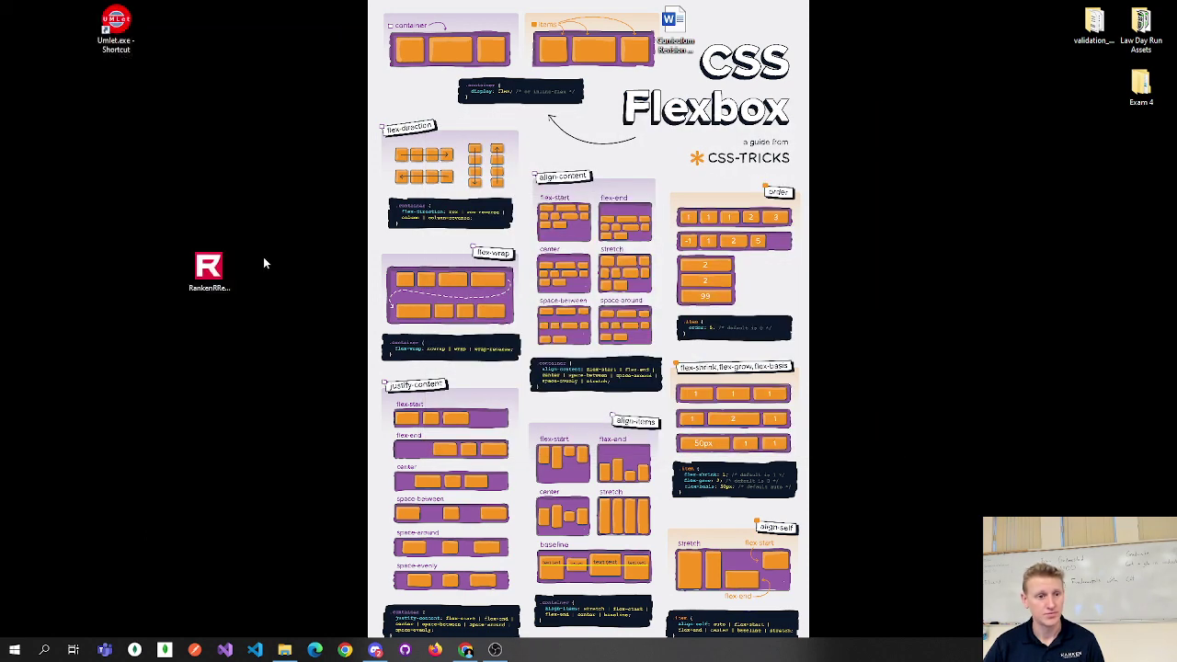
Open TortoiseGit Settings from the desktop shortcut menu and nudge the window left.
right_click(176, 163)
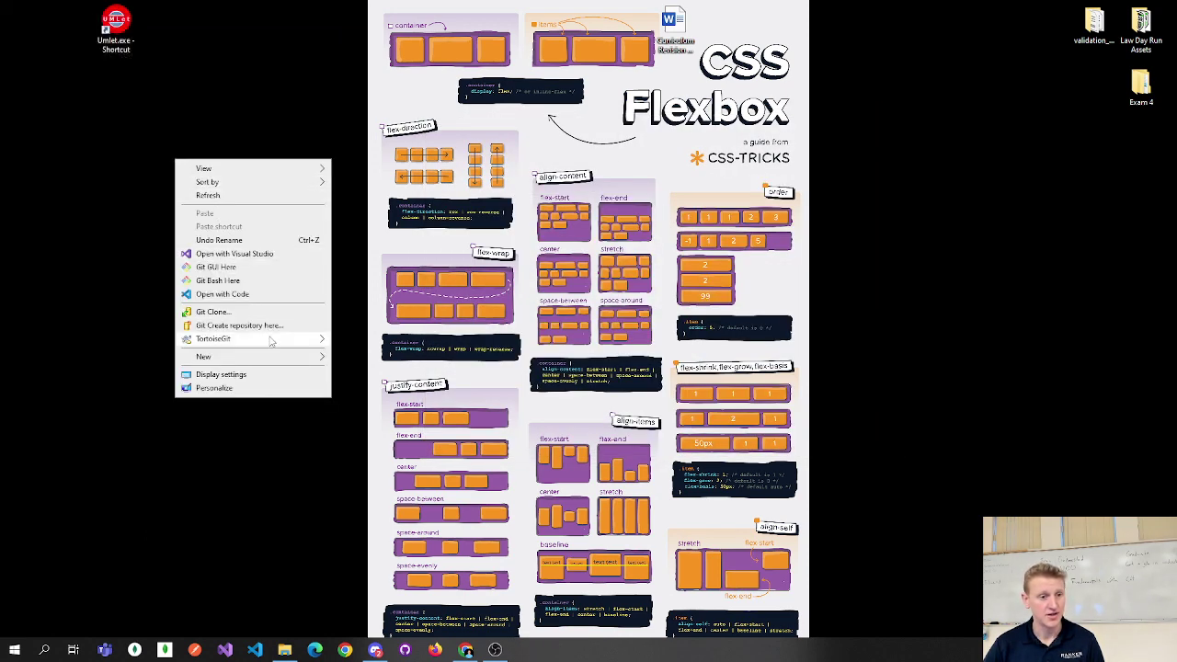
mouse_move(270, 338)
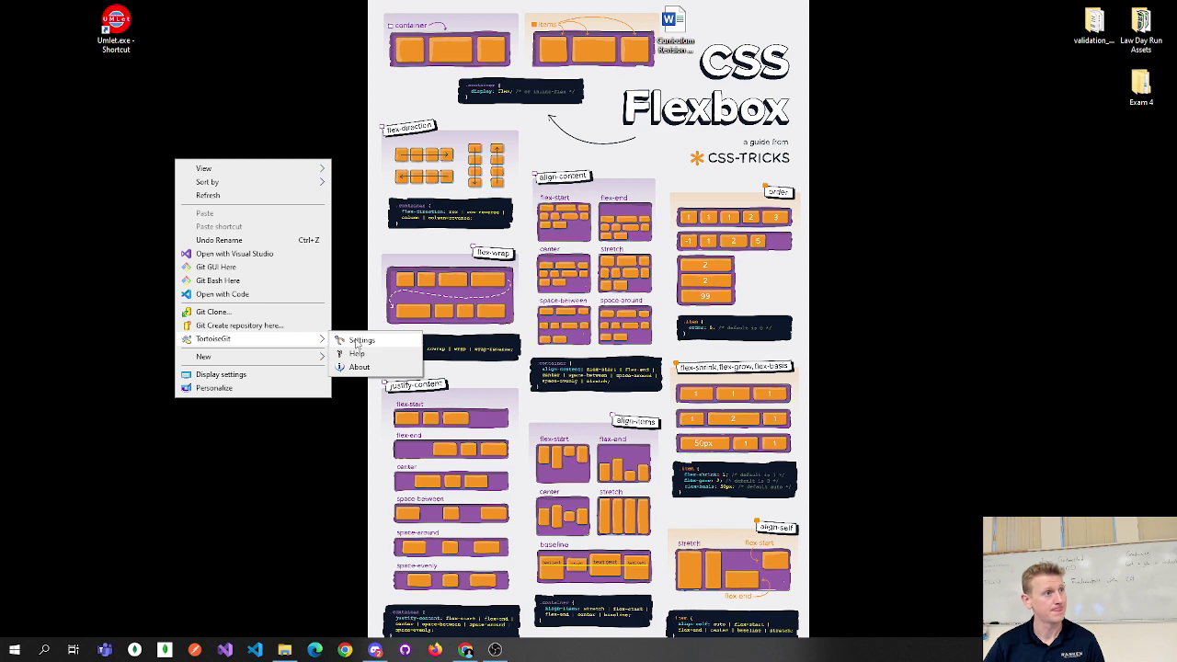
click(357, 341)
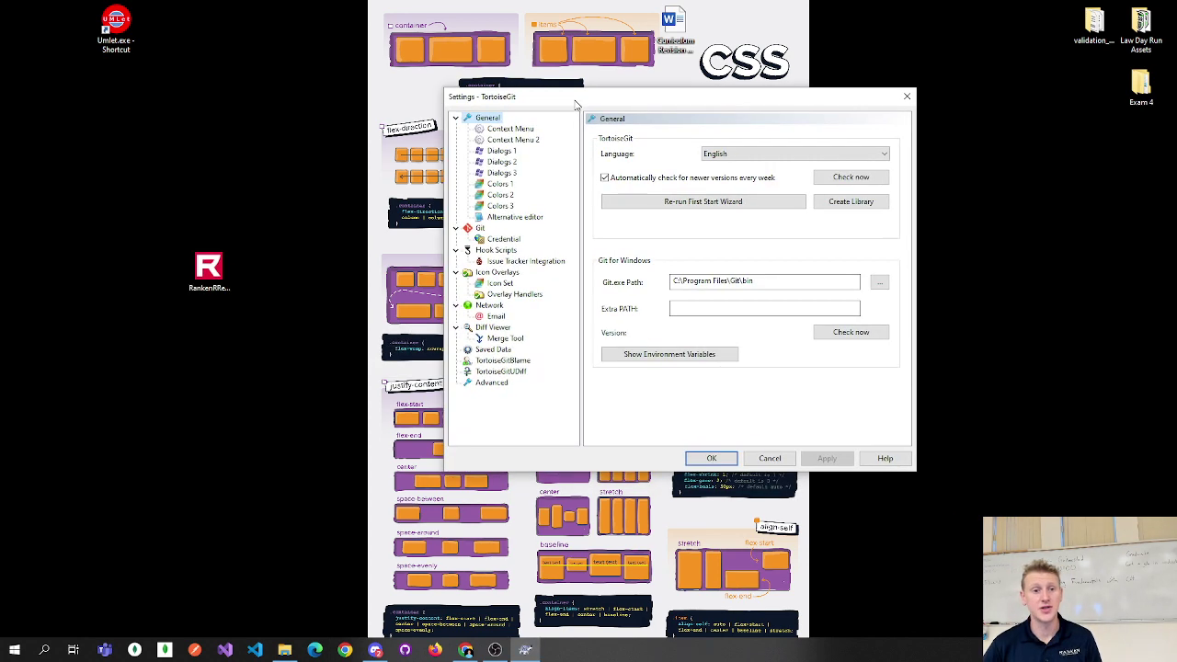
drag(575, 104, 563, 102)
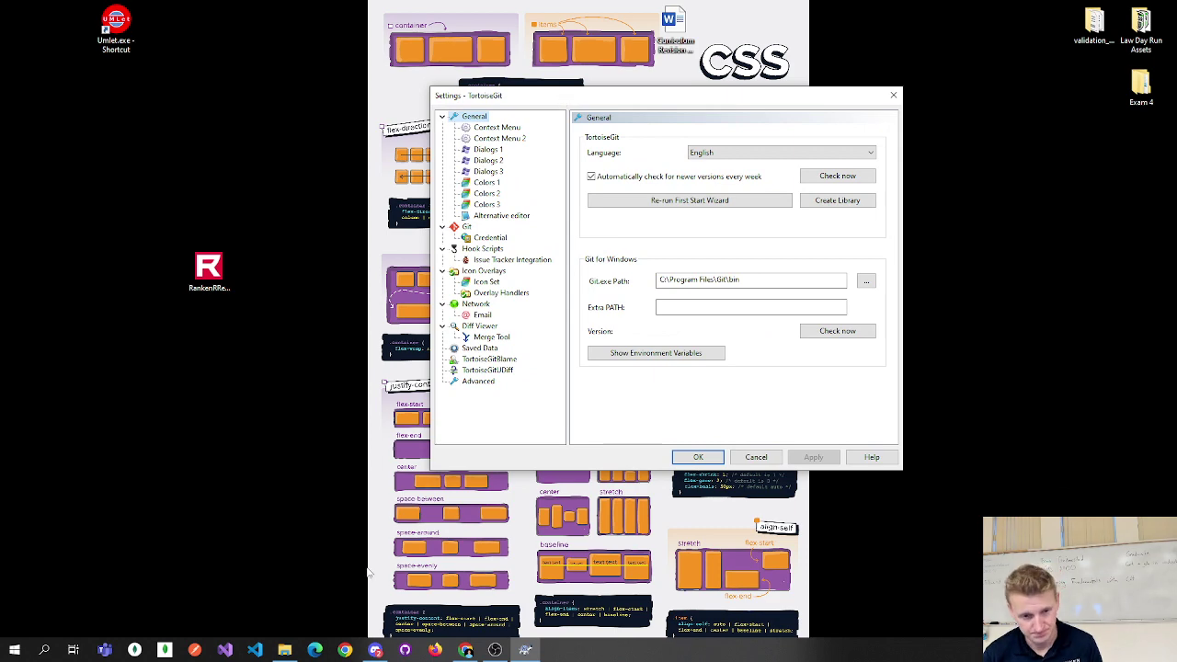
Read step b in the setup guide, then minimize Chrome to reveal the settings.
click(466, 650)
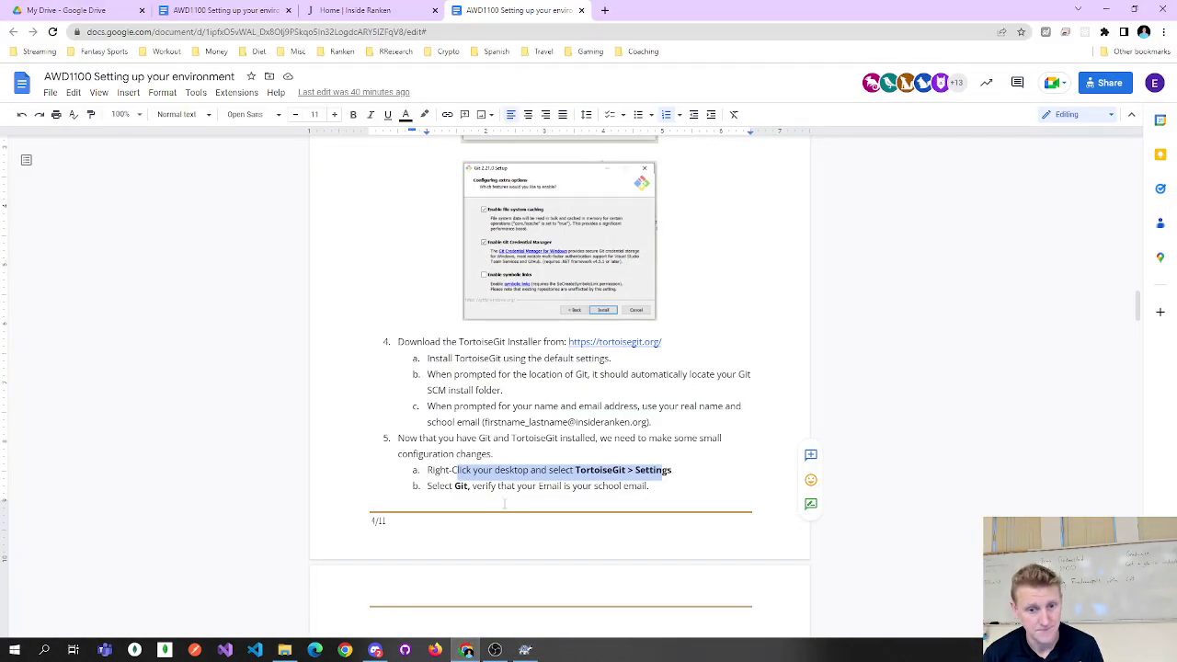
drag(428, 485, 643, 486)
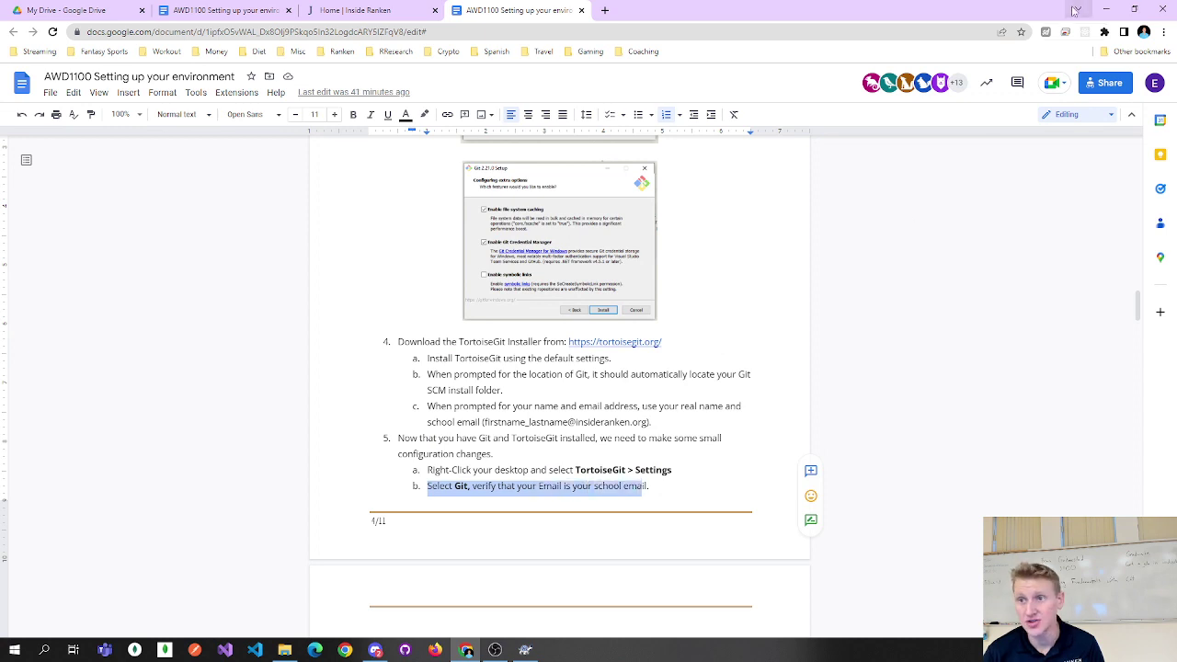
click(1078, 10)
Check the Name and Email fields on TortoiseGit's Git page, then return to the guide.
click(467, 226)
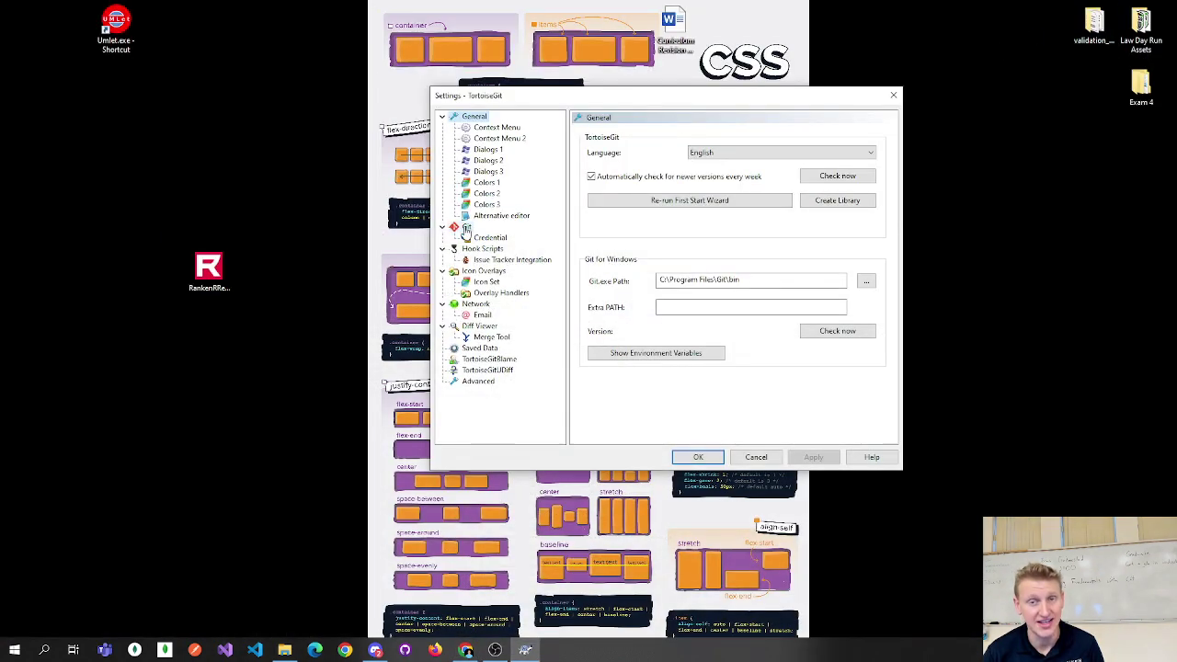
click(666, 262)
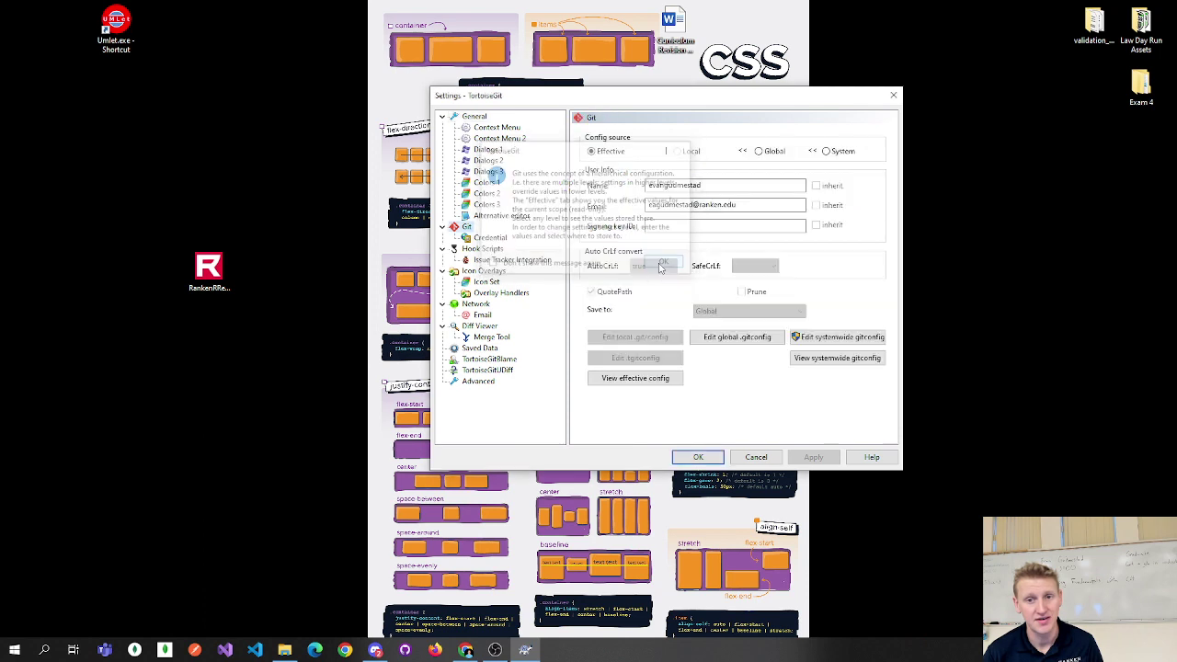
drag(649, 206, 760, 209)
click(764, 206)
double_click(763, 206)
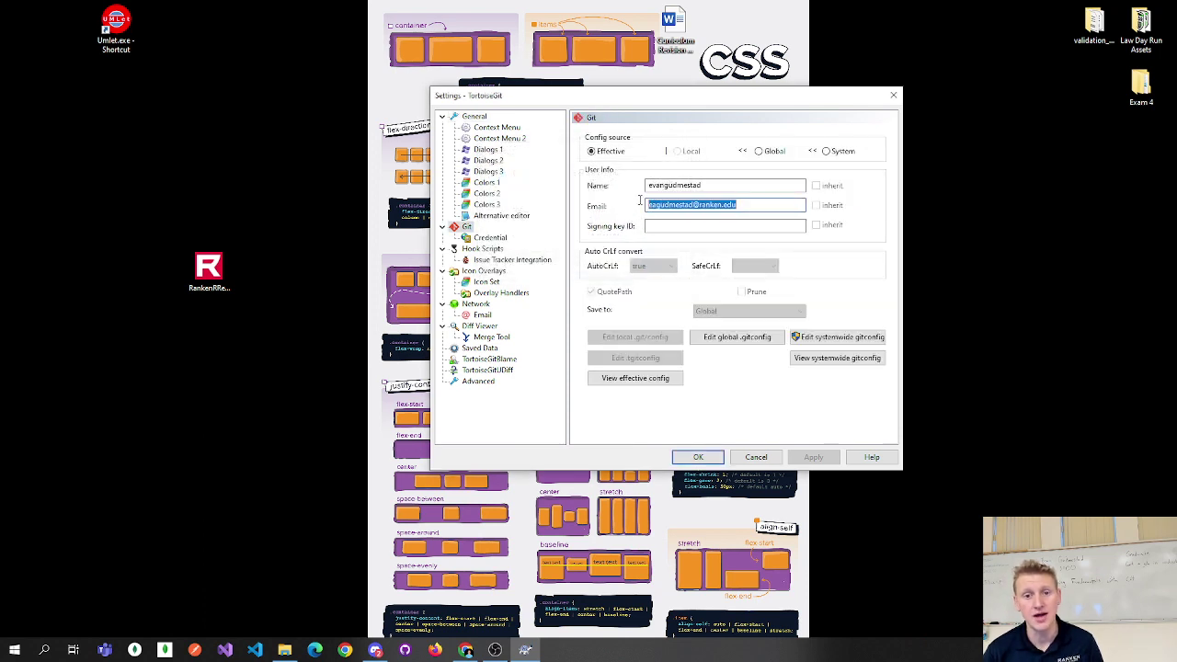
click(719, 185)
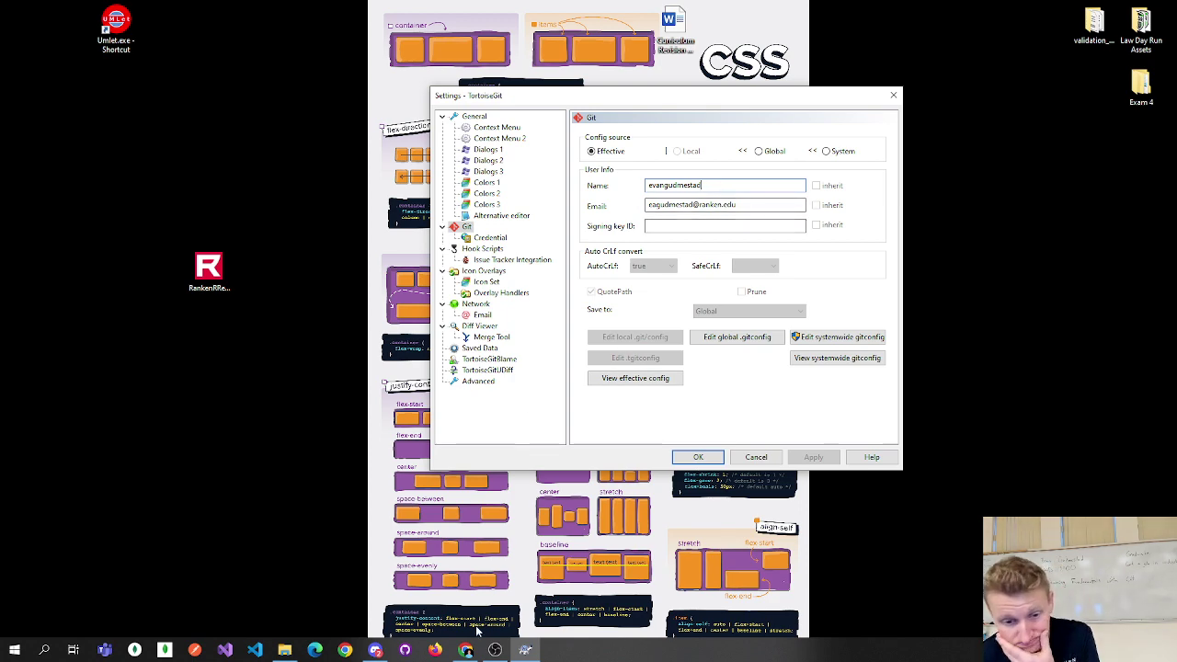
mouse_move(467, 650)
click(478, 599)
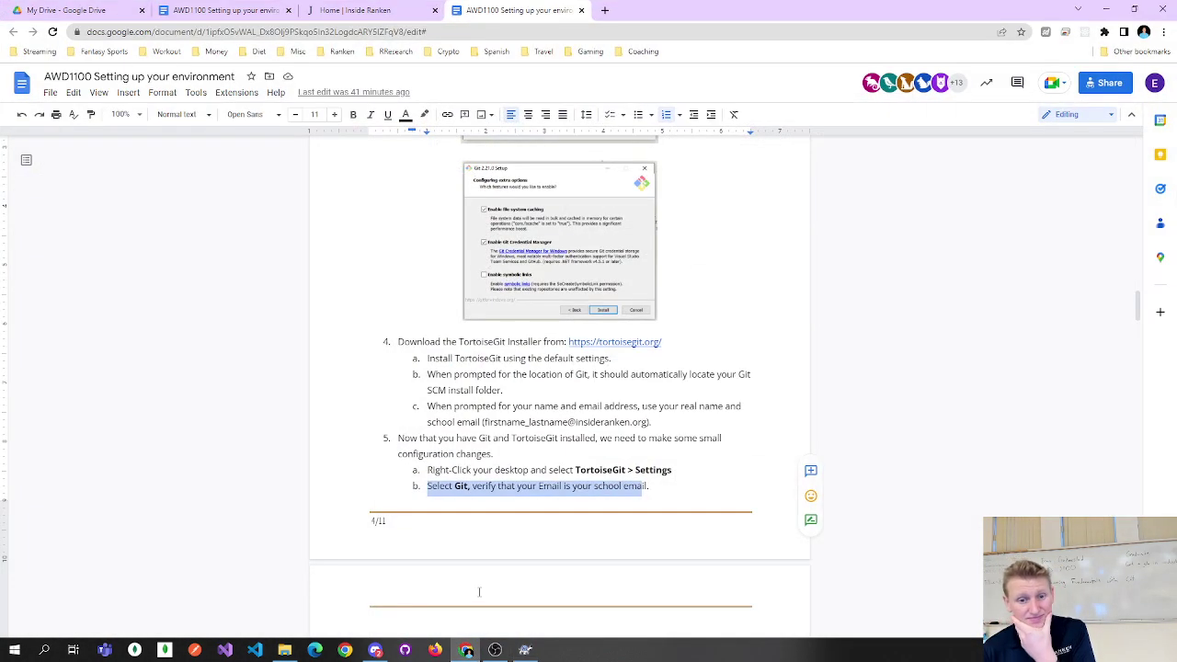
Mark step c's credential helper instruction in the guide and switch back to TortoiseGit Settings.
scroll(534, 446, down, 7)
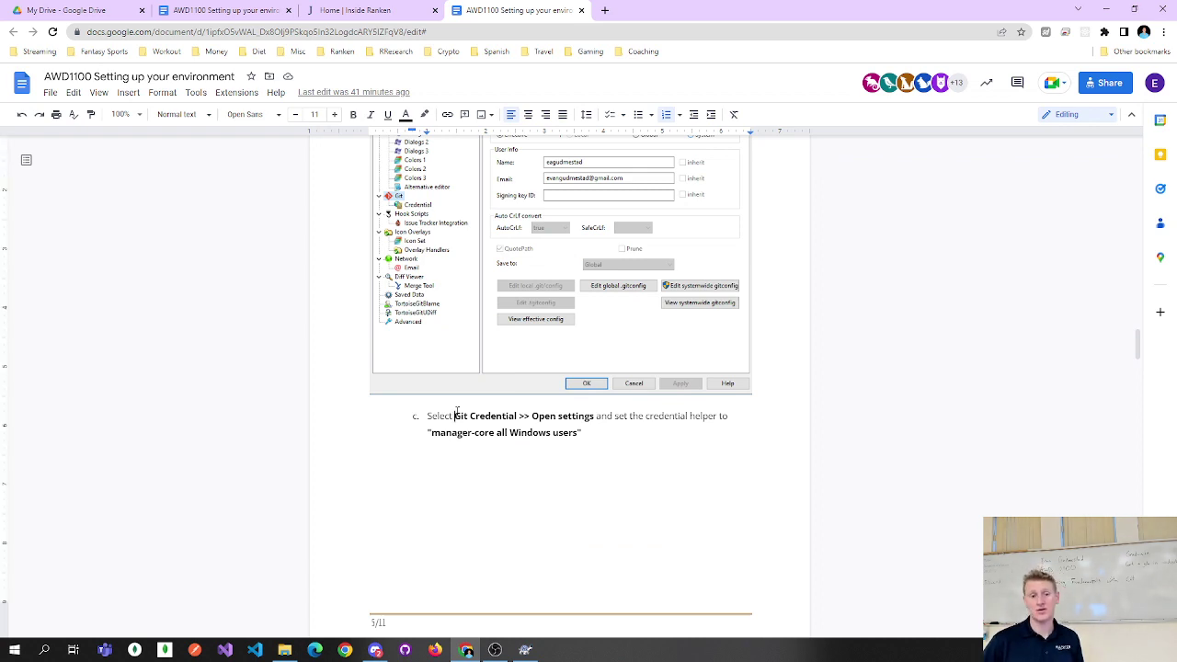
drag(454, 414, 581, 416)
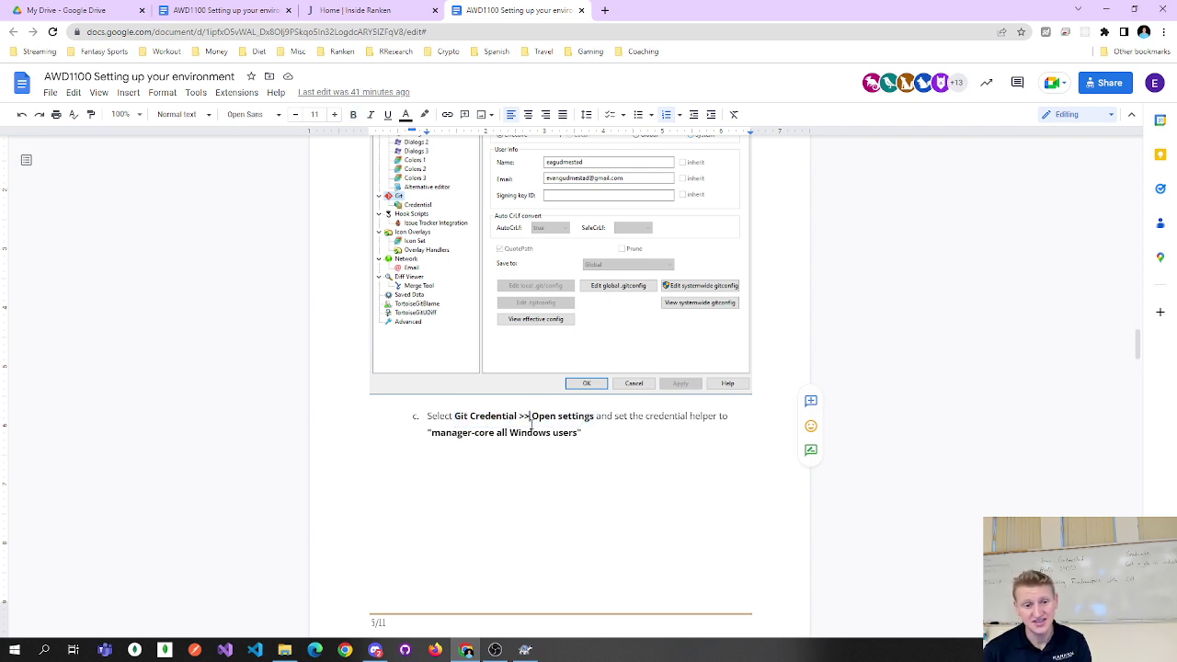
key(alt+Tab)
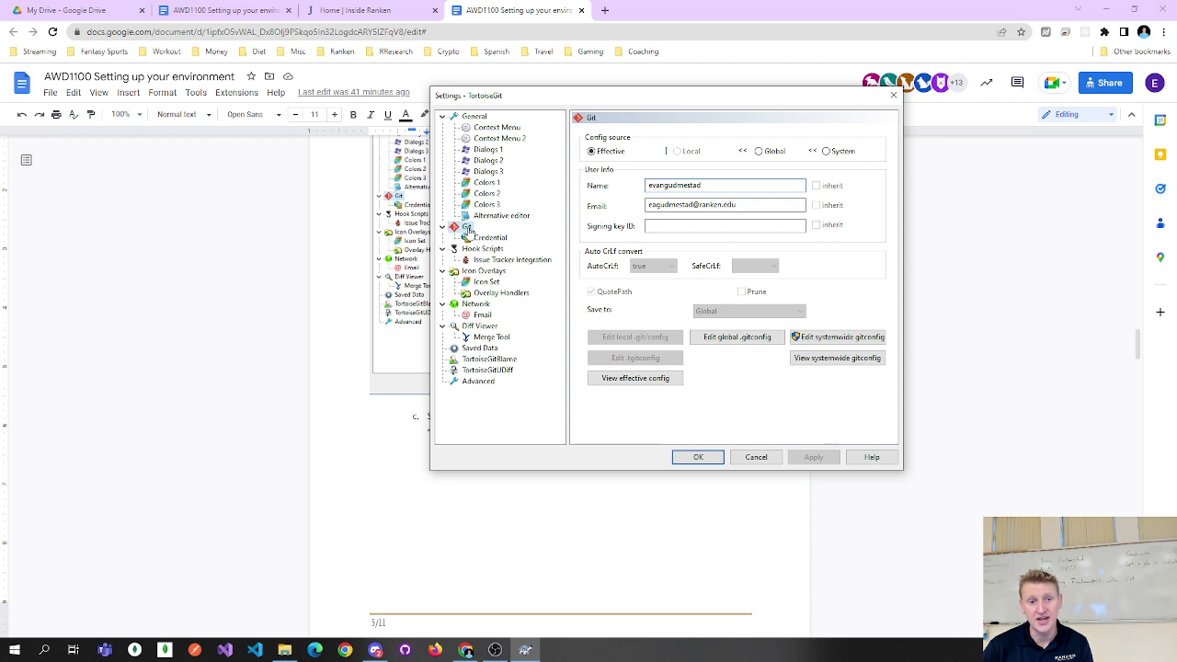
Open the Credential page and its administrator-level credential helper settings.
click(487, 238)
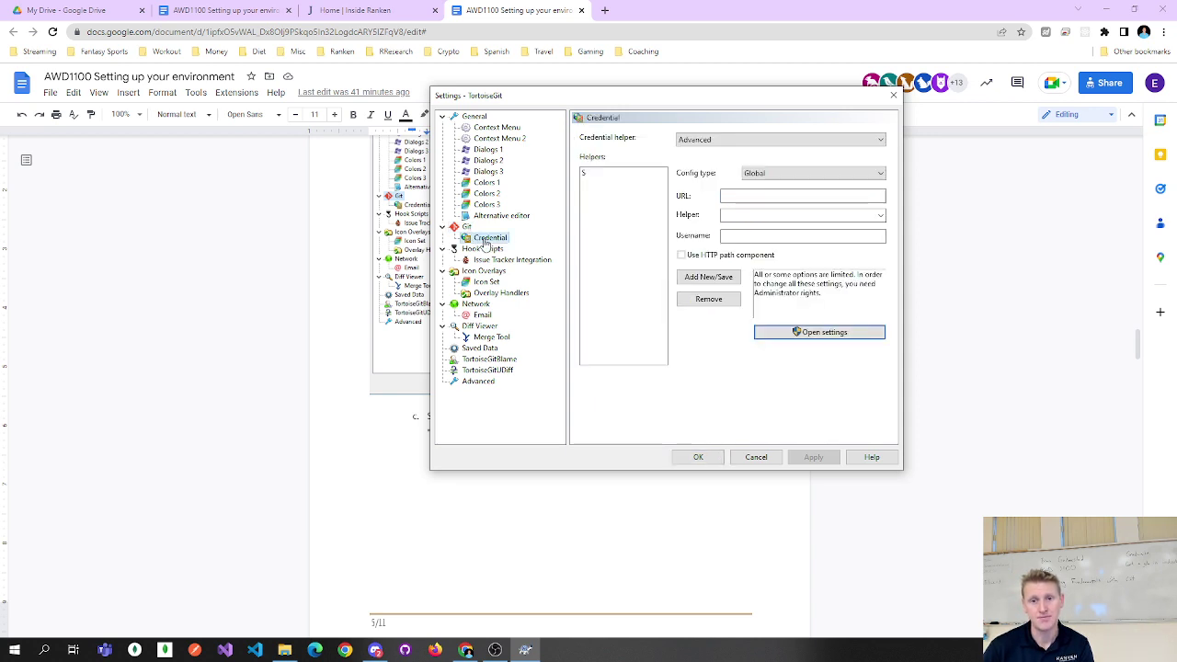
click(792, 332)
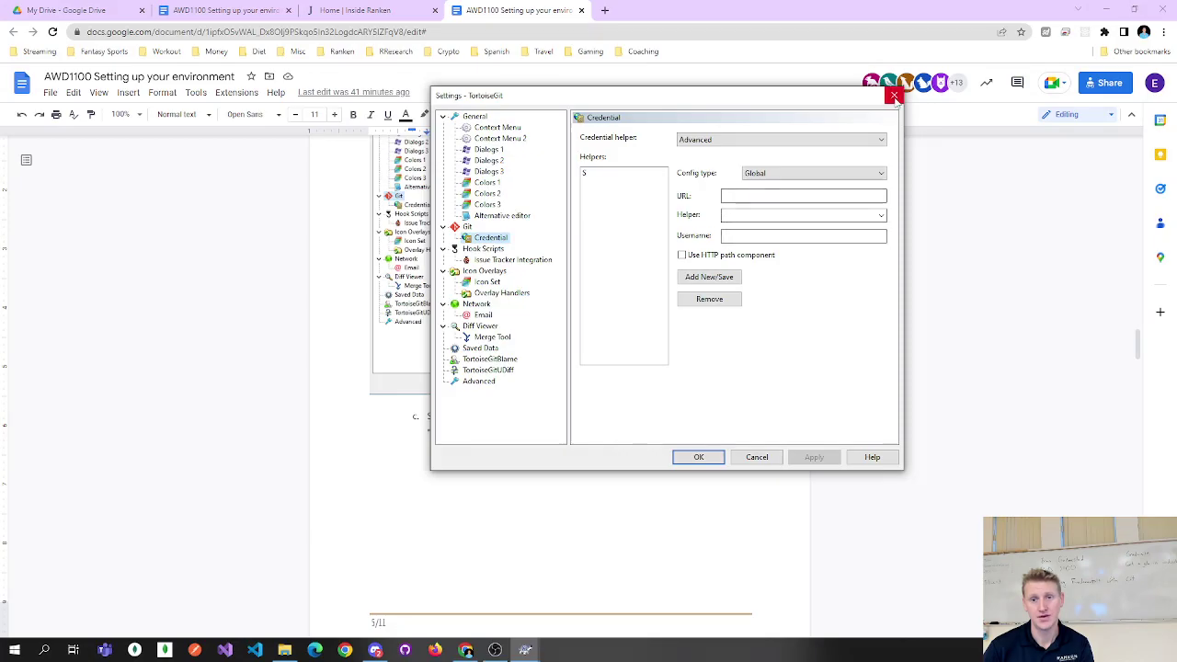
click(893, 96)
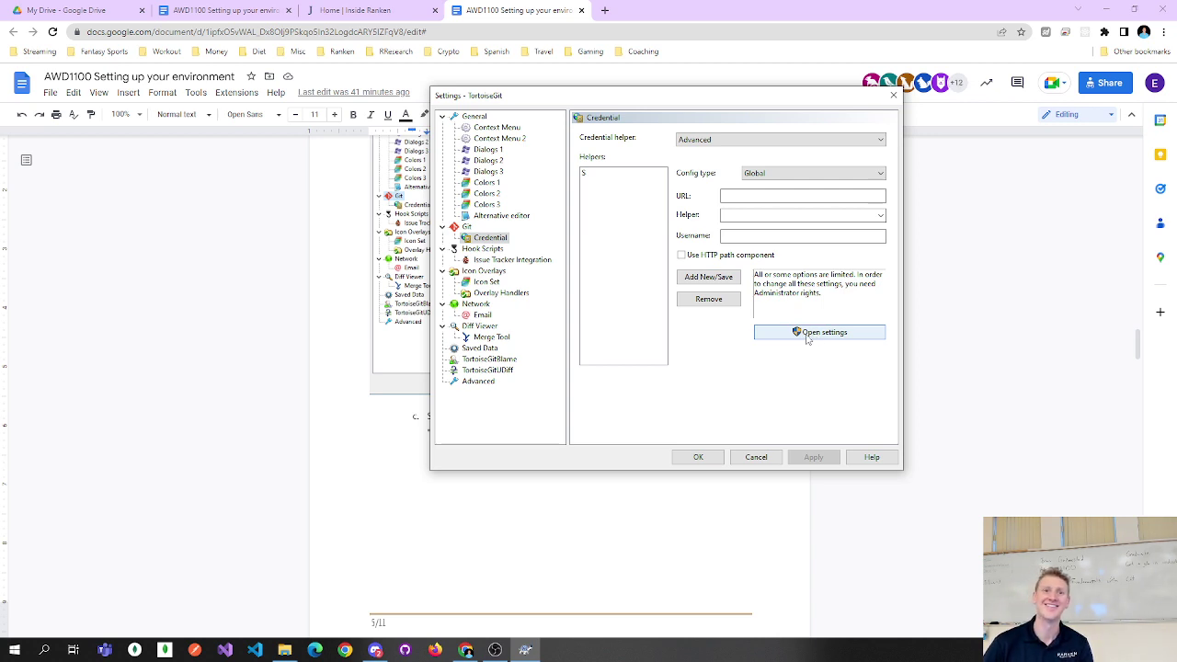
click(806, 334)
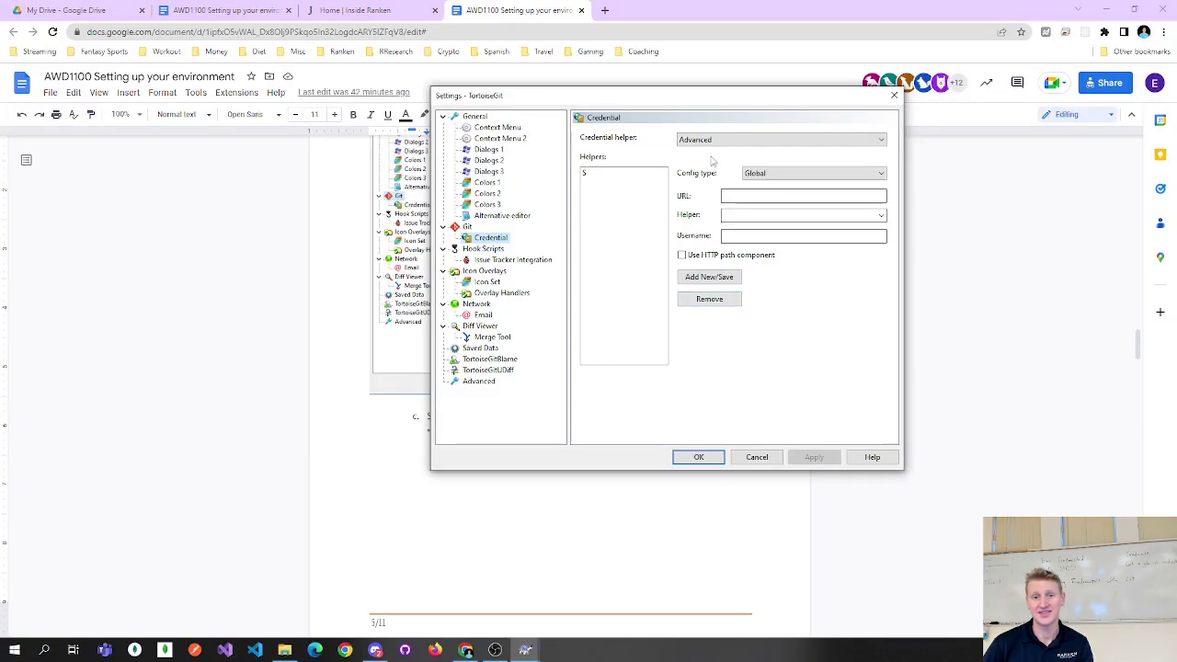
click(709, 138)
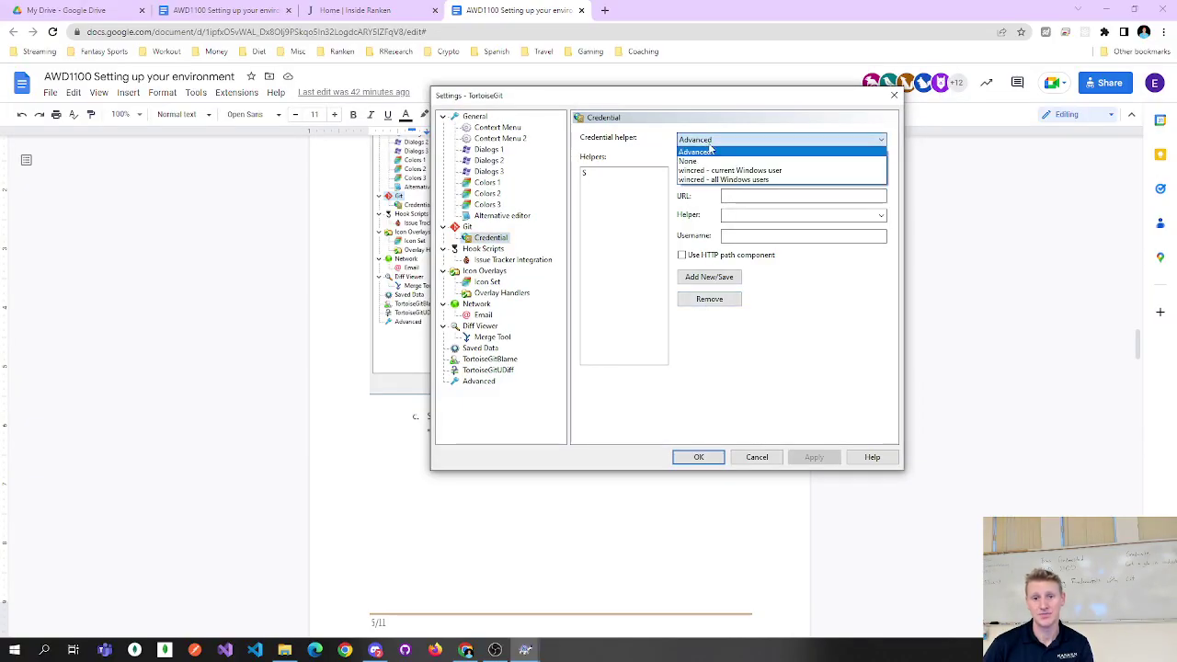
click(709, 150)
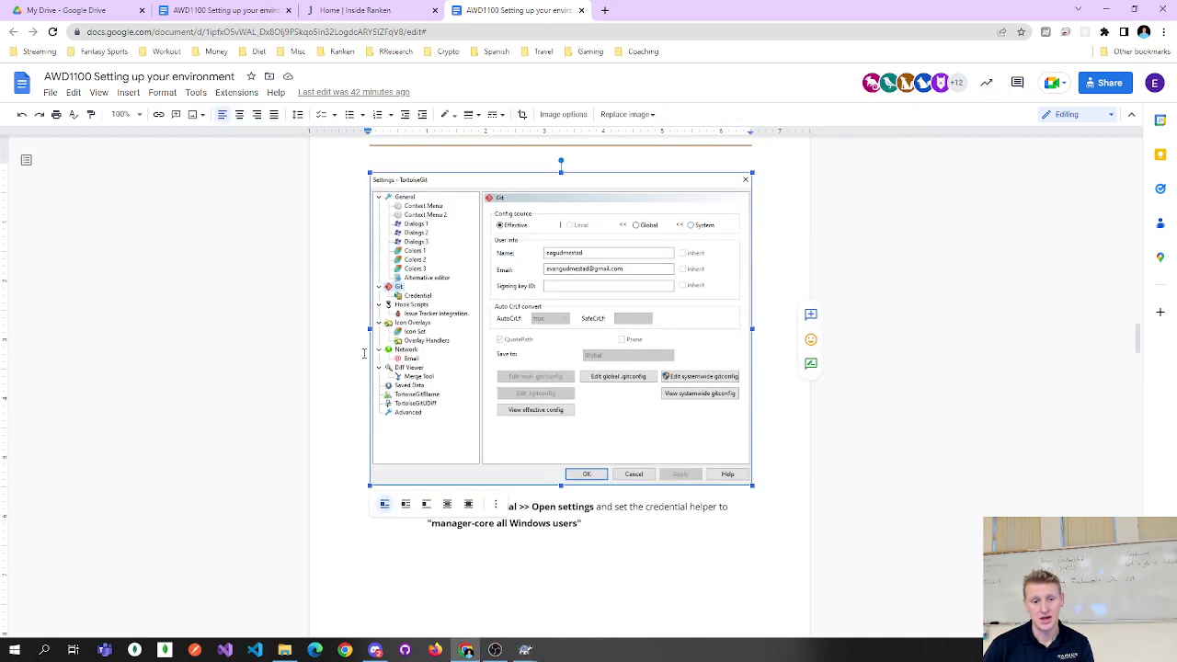
Check the required credential helper value in the guide's step c instructions.
scroll(480, 360, down, 2)
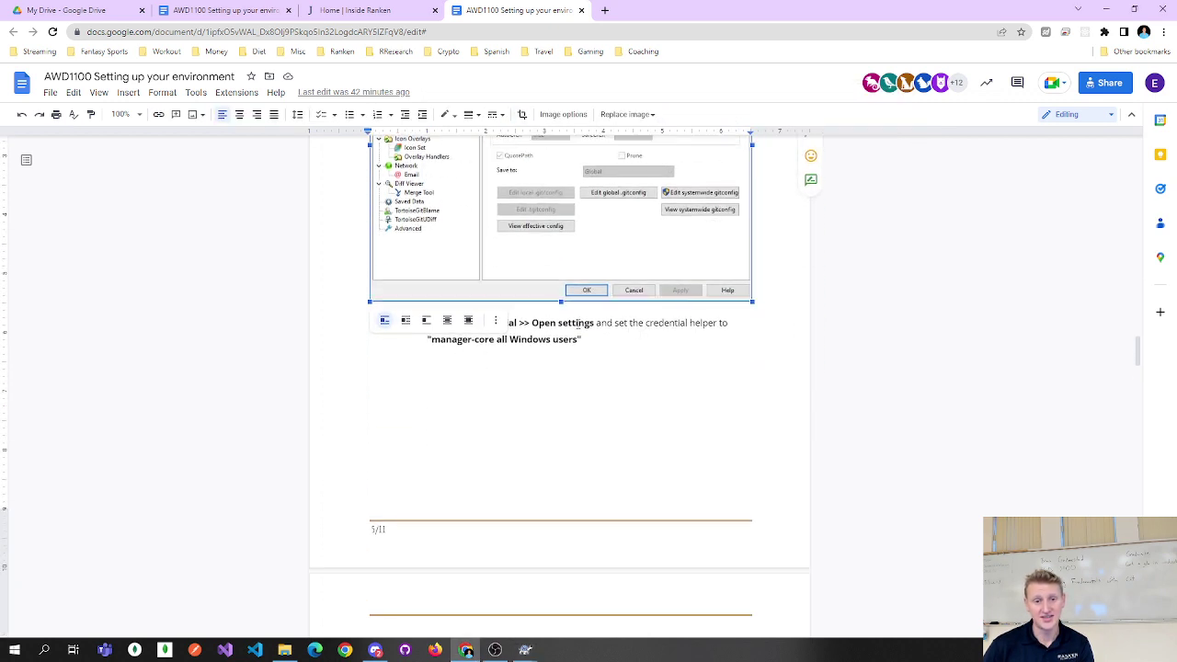
drag(624, 326, 585, 341)
double_click(531, 339)
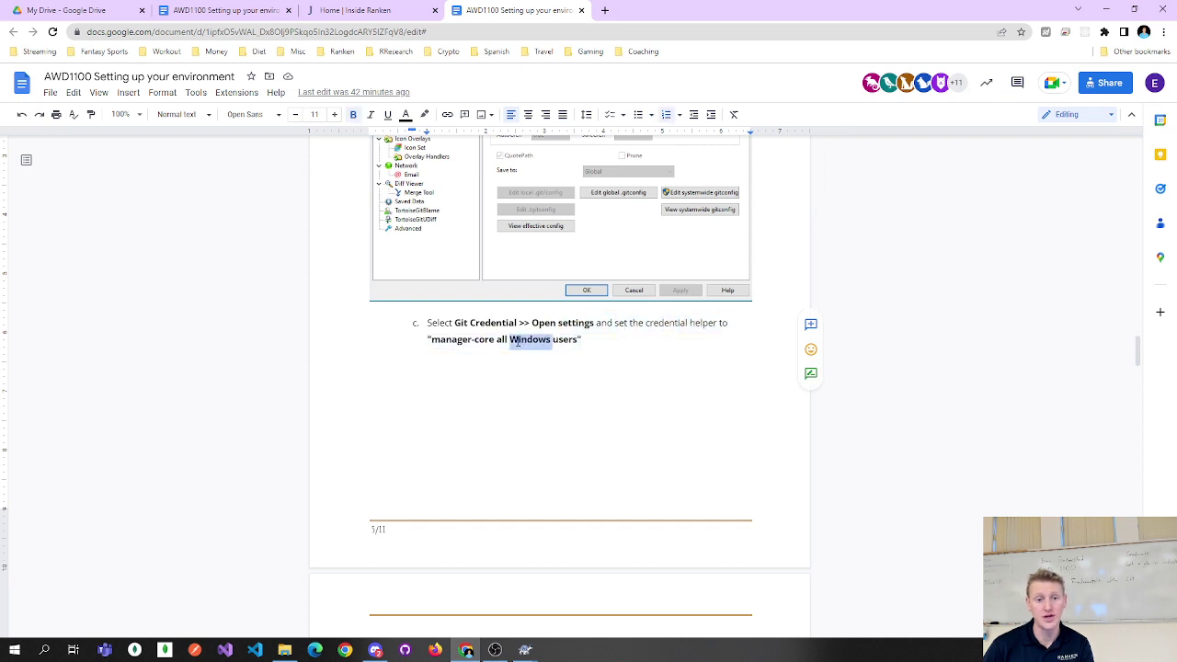
double_click(483, 340)
click(484, 340)
key(alt+Tab)
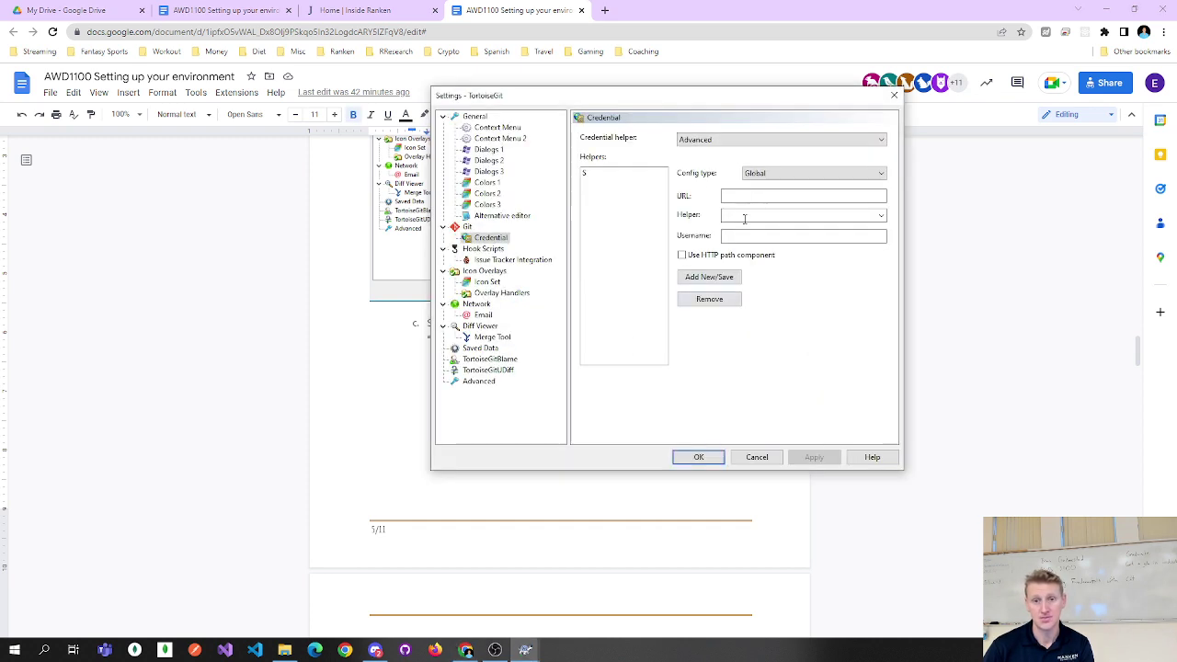
Set the credential helper to 'wincred - all Windows users', then apply and save.
click(734, 140)
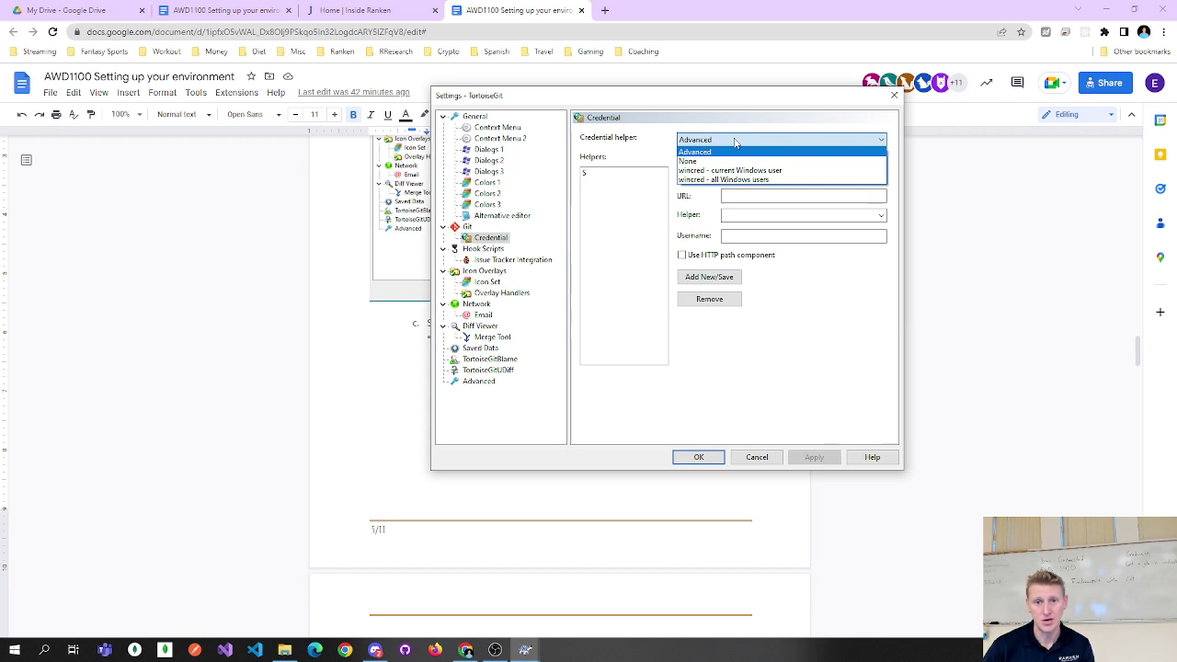
click(709, 179)
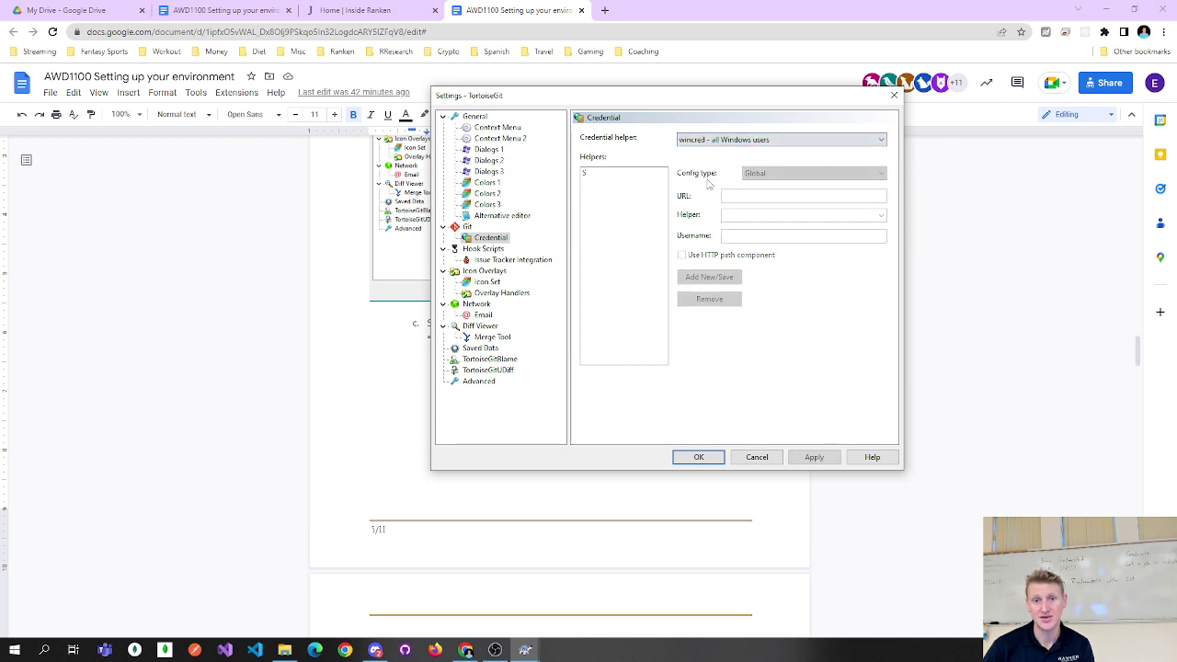
click(704, 140)
click(704, 140)
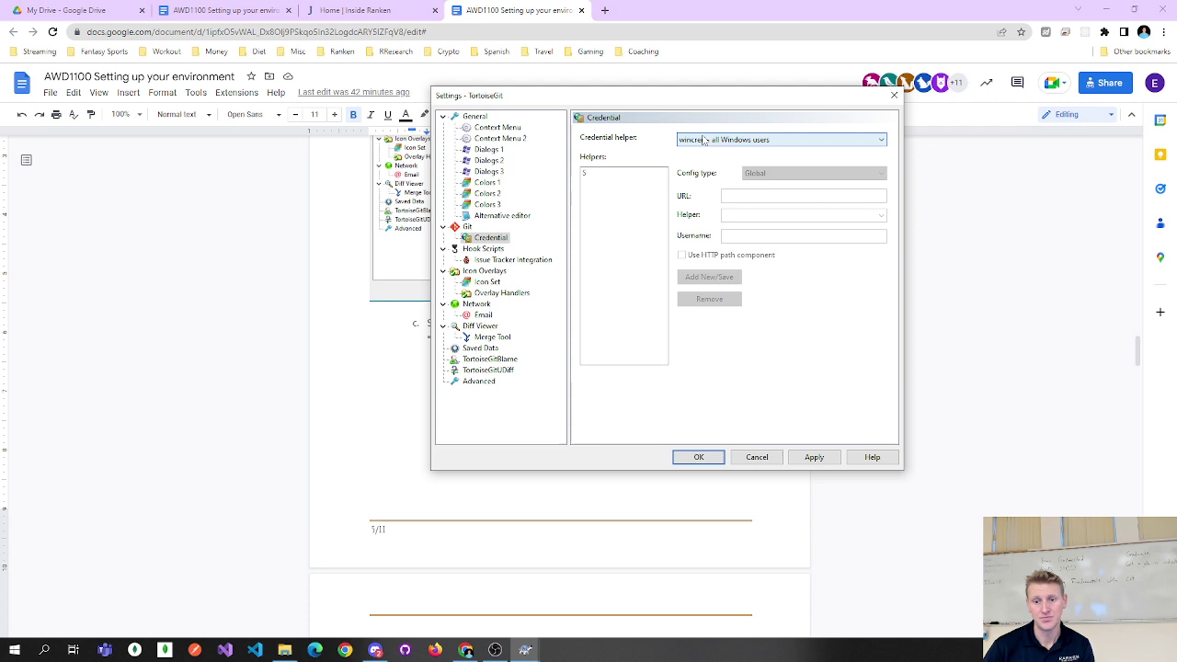
click(812, 457)
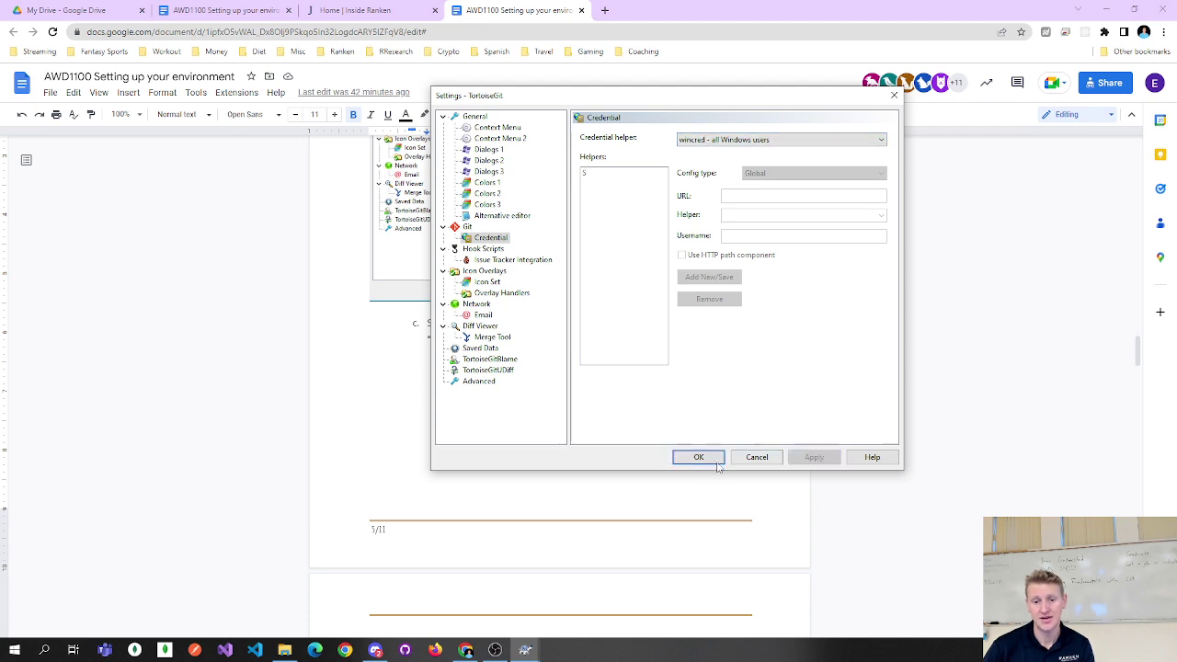
click(698, 457)
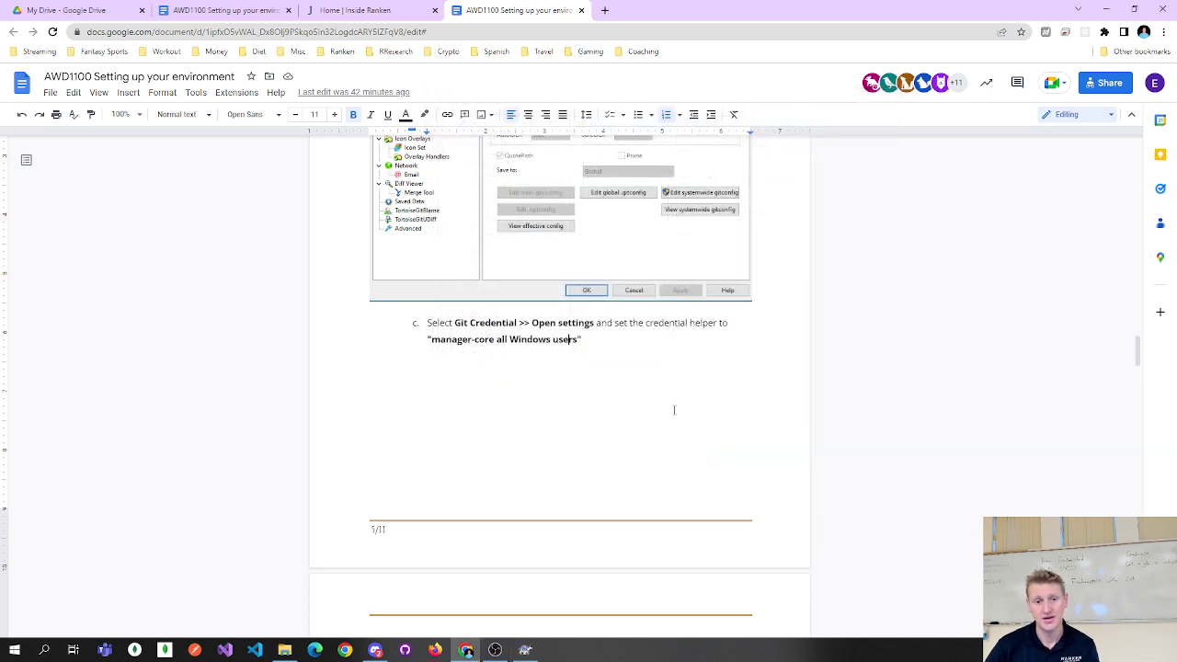
Scroll the guide to step 6, Download & Install GitHub Desktop, with its desktop.github.com link.
scroll(675, 397, down, 3)
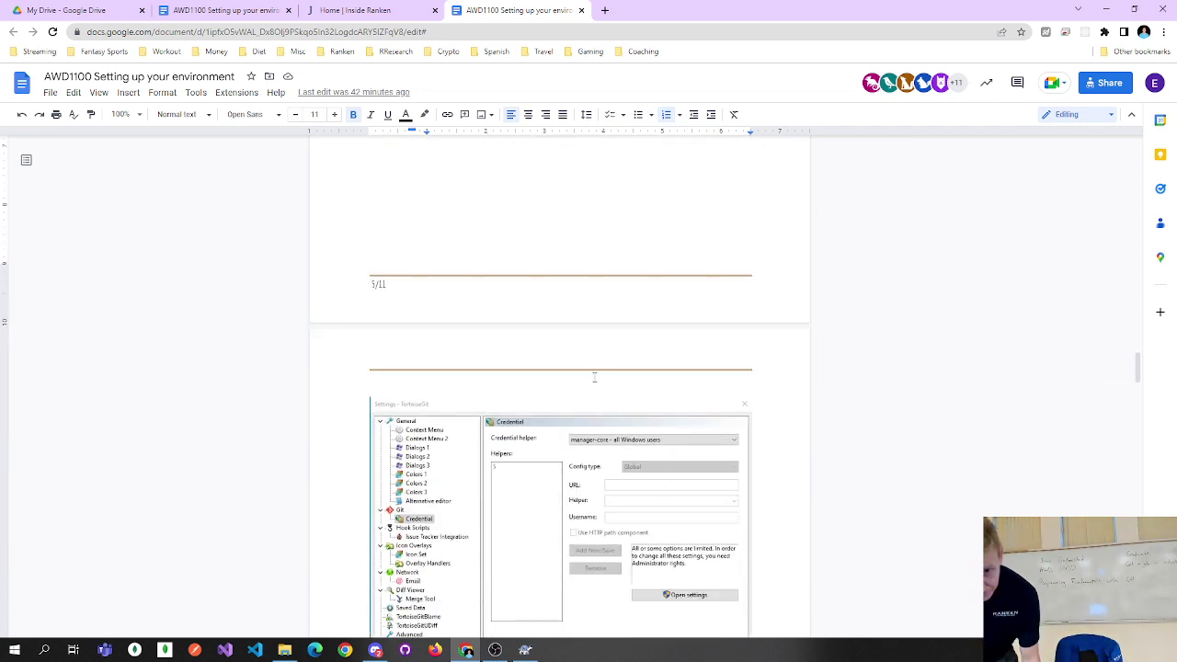
scroll(594, 376, down, 2)
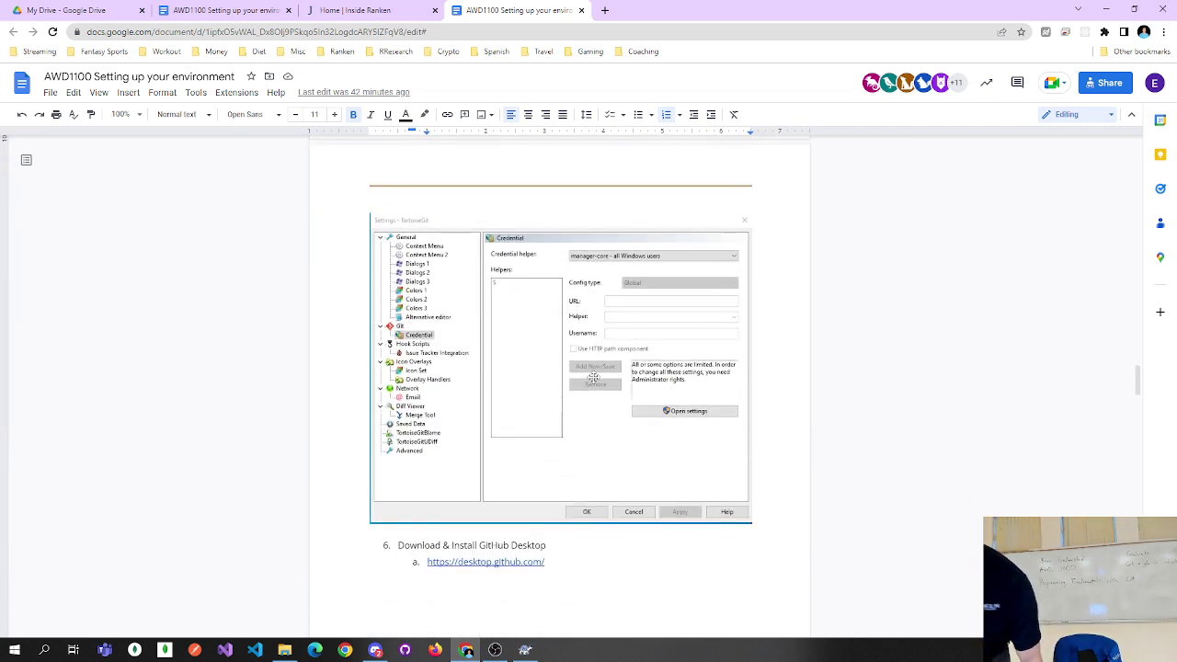
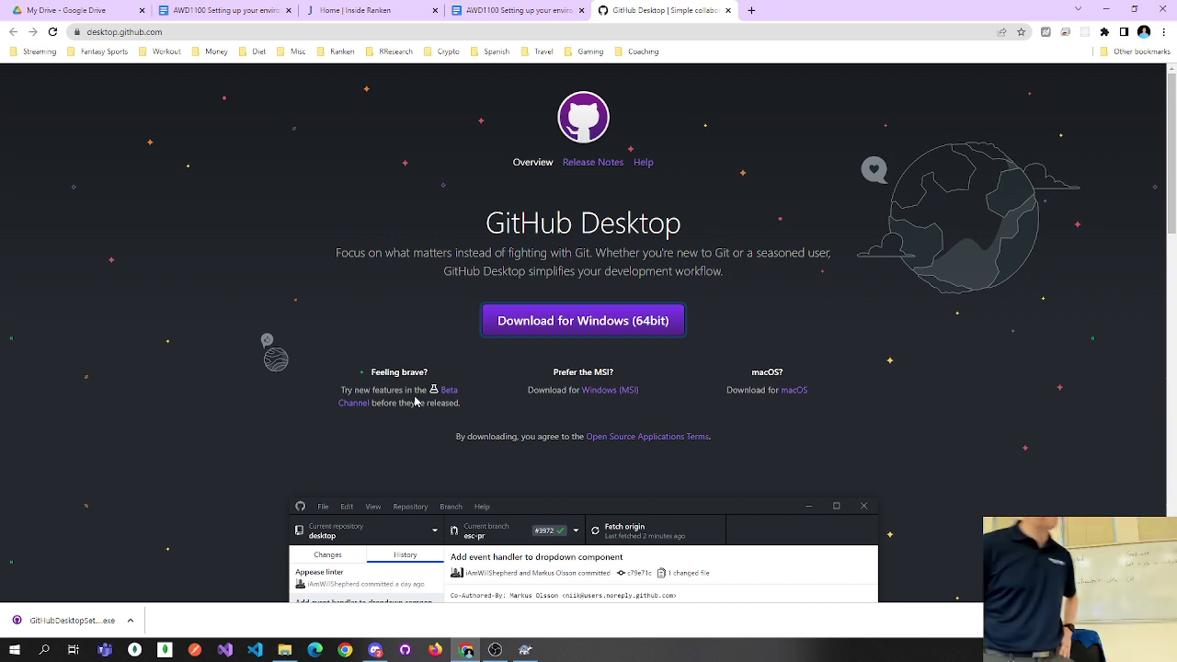
Launch GitHub Desktop from the downloaded installer and remove the missing lawdayrun repository.
click(71, 619)
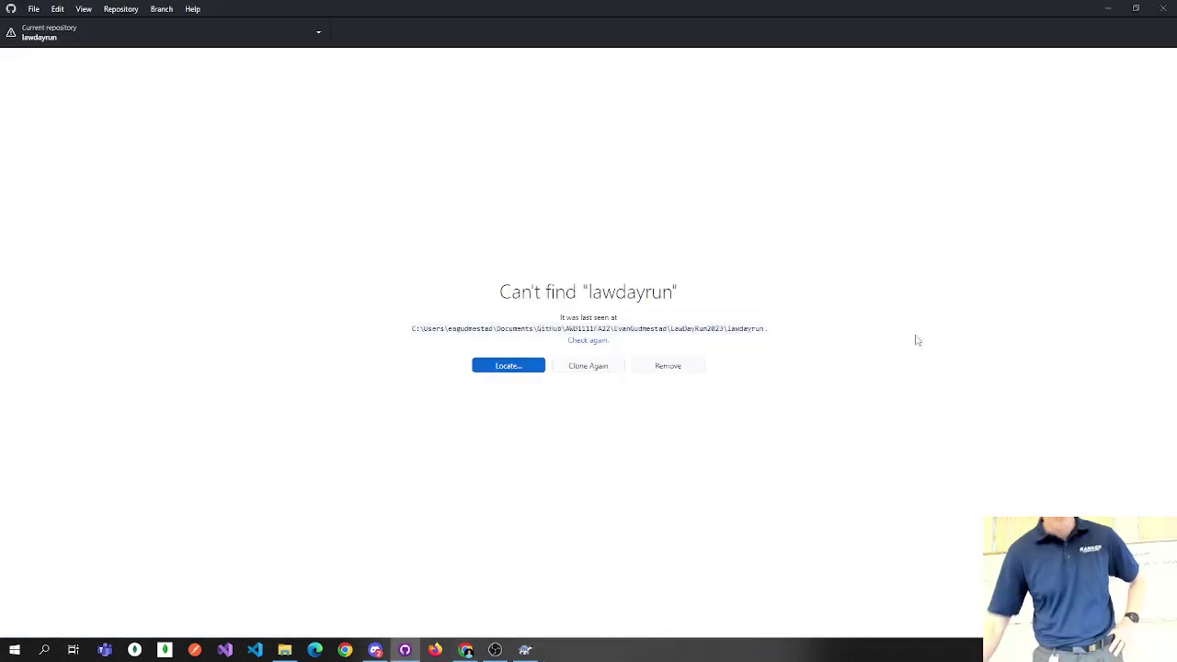
click(658, 367)
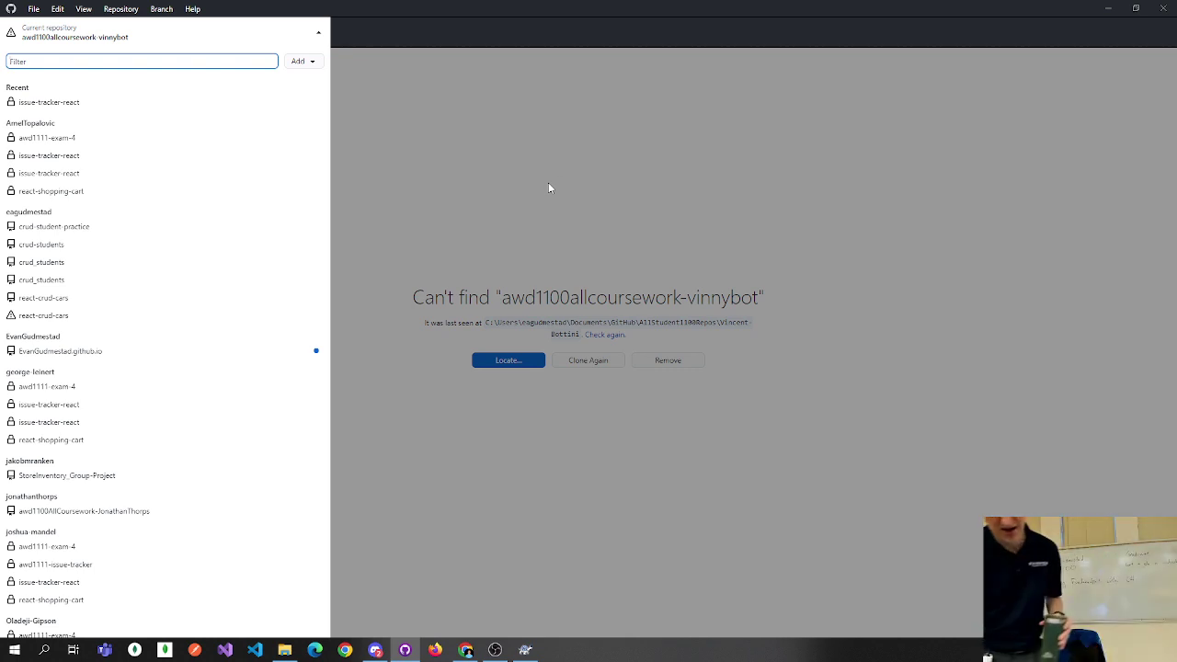
Close the GitHub Desktop download tab and scroll the guide to the Visual Studio 2022 Community section.
click(463, 651)
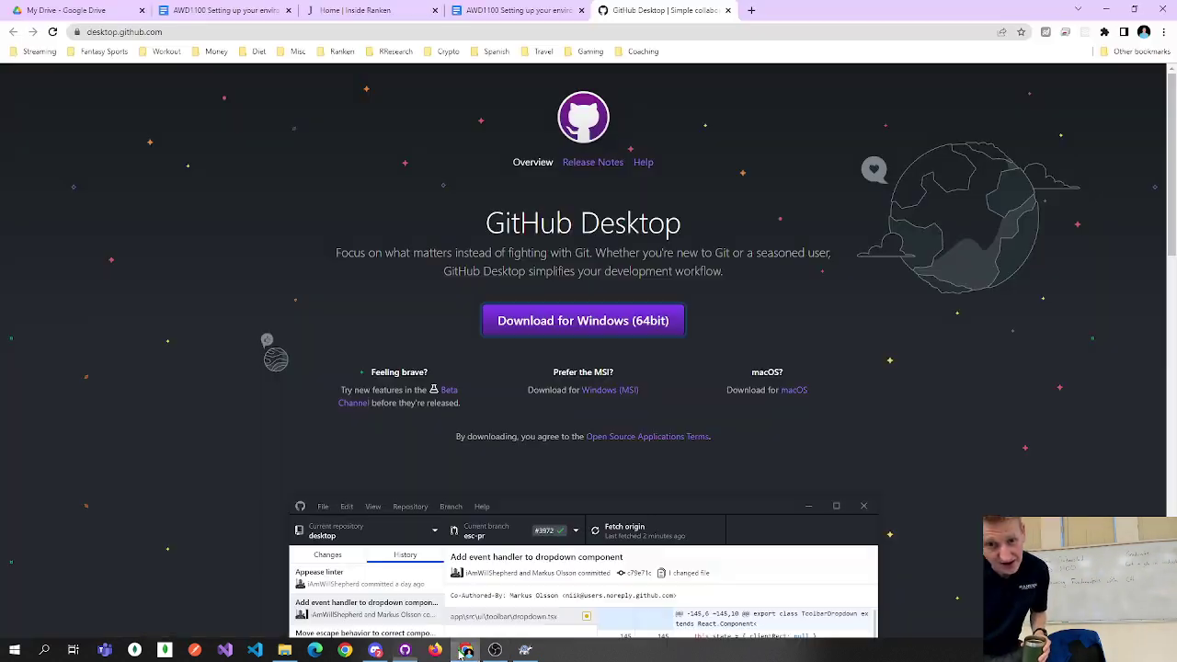
click(726, 12)
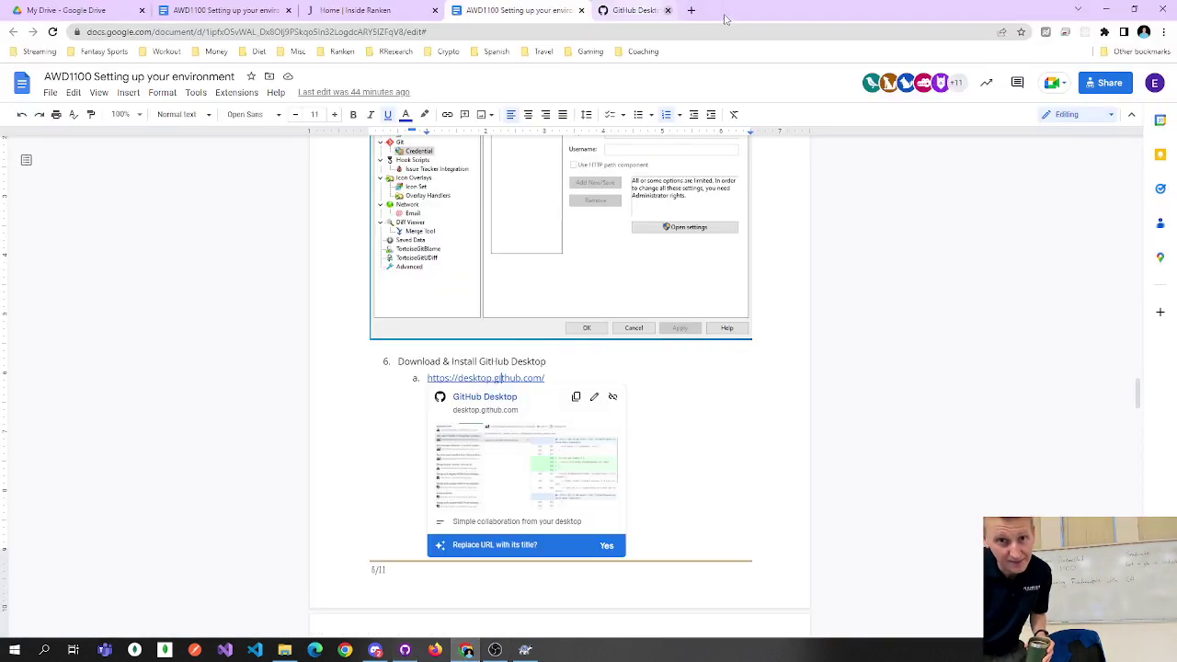
scroll(588, 294, down, 3)
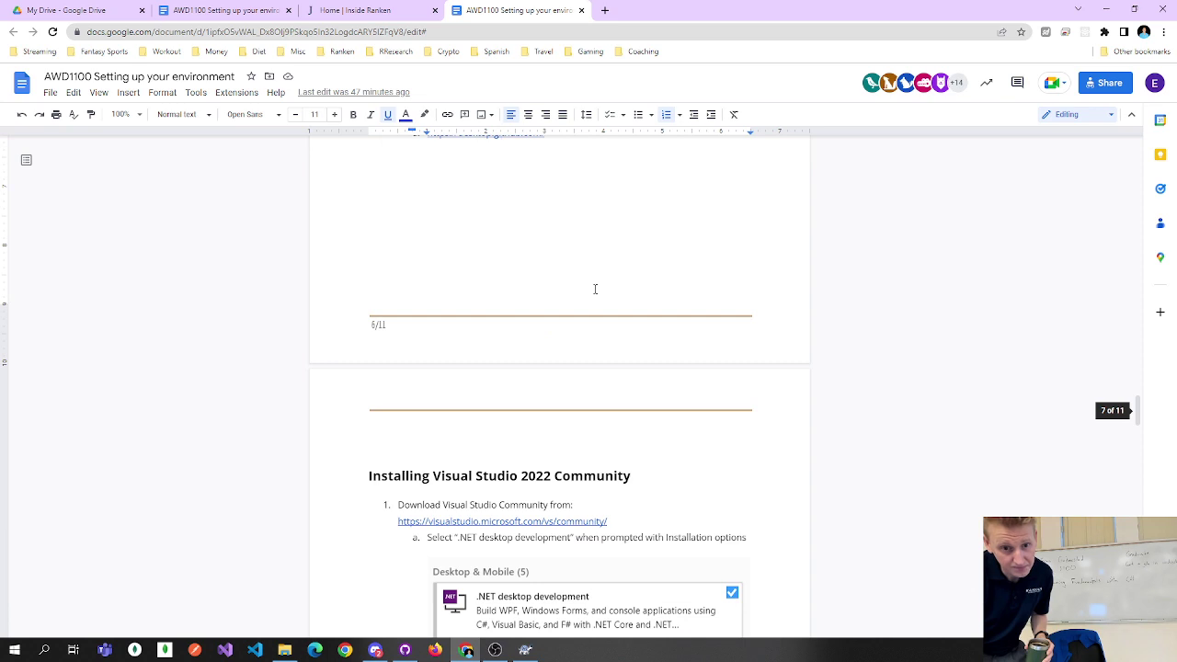
scroll(566, 308, down, 1)
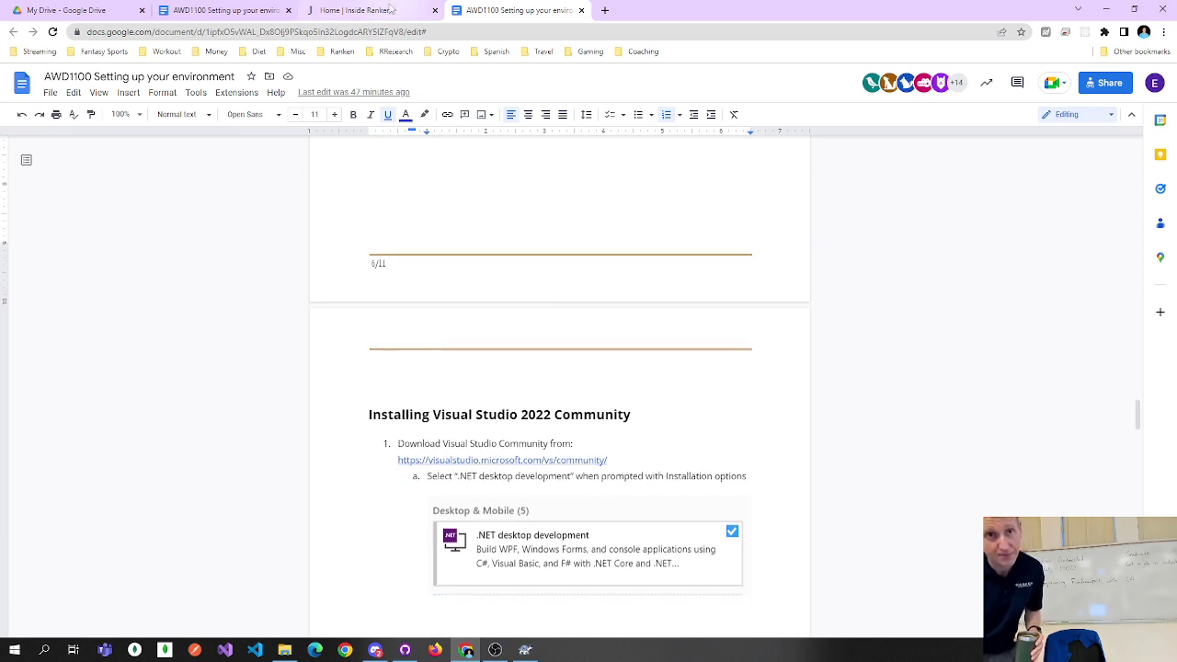
mouse_move(390, 8)
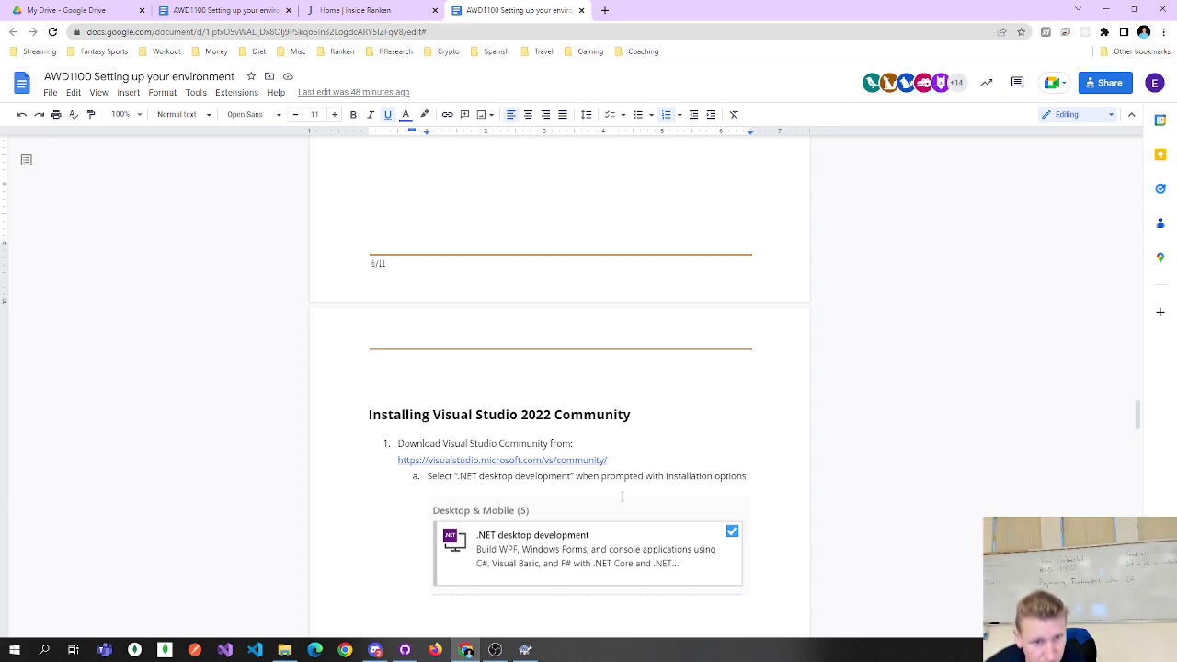
scroll(746, 393, down, 3)
scroll(743, 389, down, 8)
scroll(653, 348, up, 1)
scroll(653, 347, up, 10)
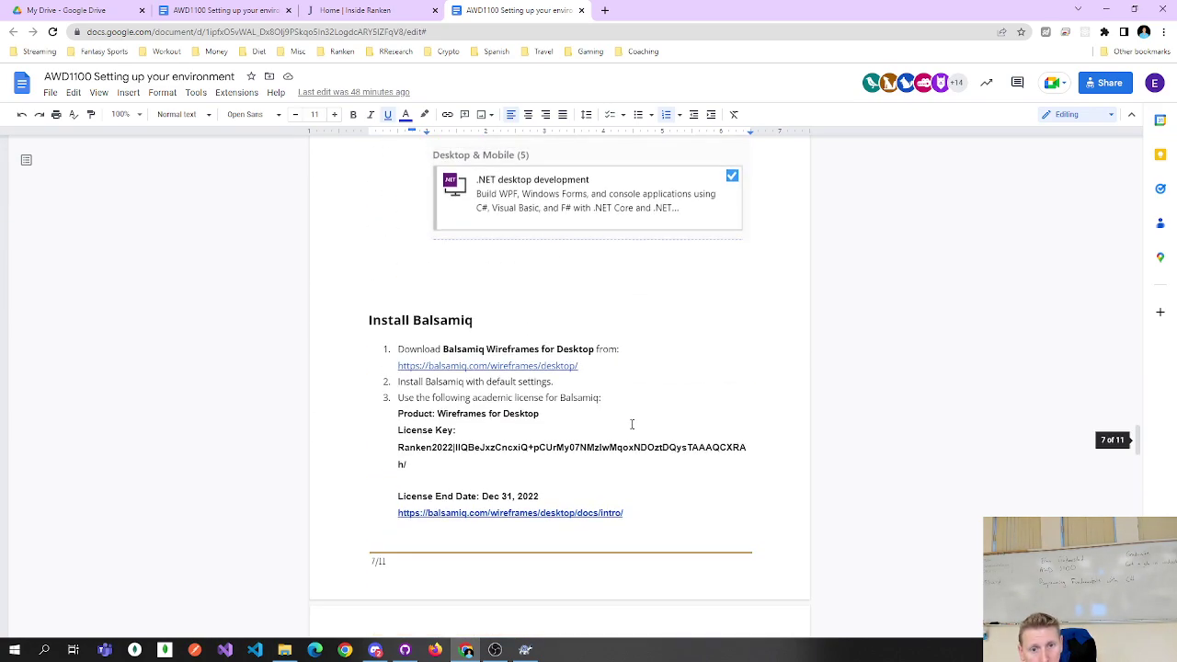
scroll(631, 424, up, 1)
scroll(635, 418, down, 1)
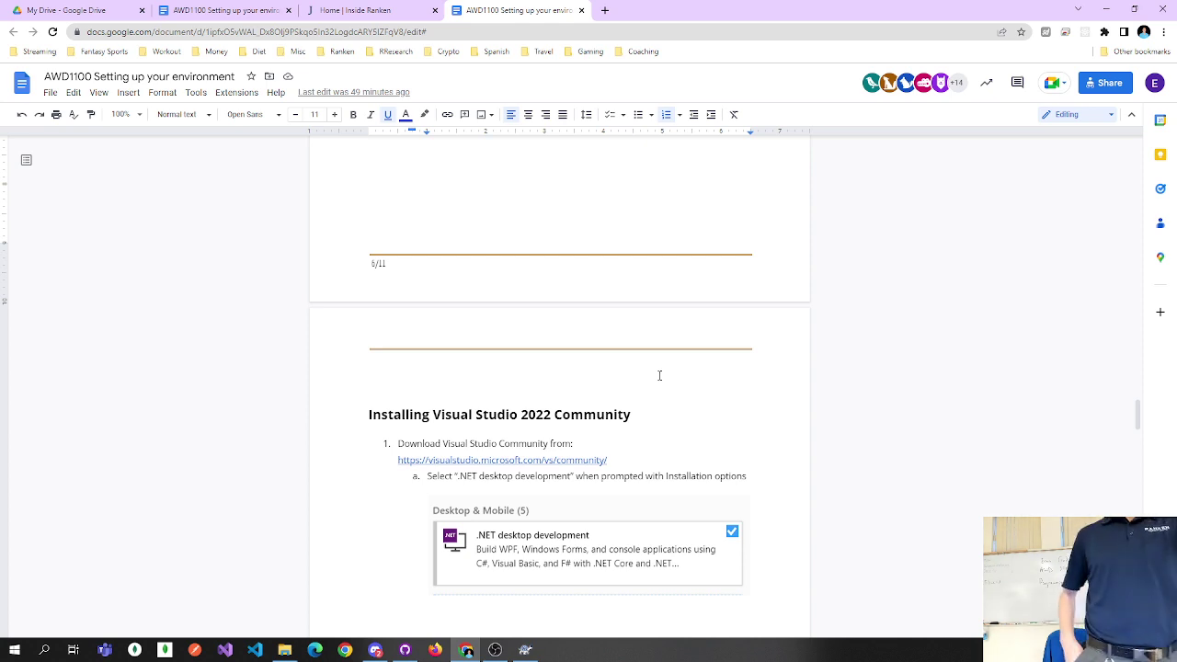
Scroll to the GitHub Classroom registration section and highlight the 'a firstname_lastname' username rule.
scroll(669, 333, down, 5)
scroll(670, 329, down, 4)
drag(592, 423, 684, 423)
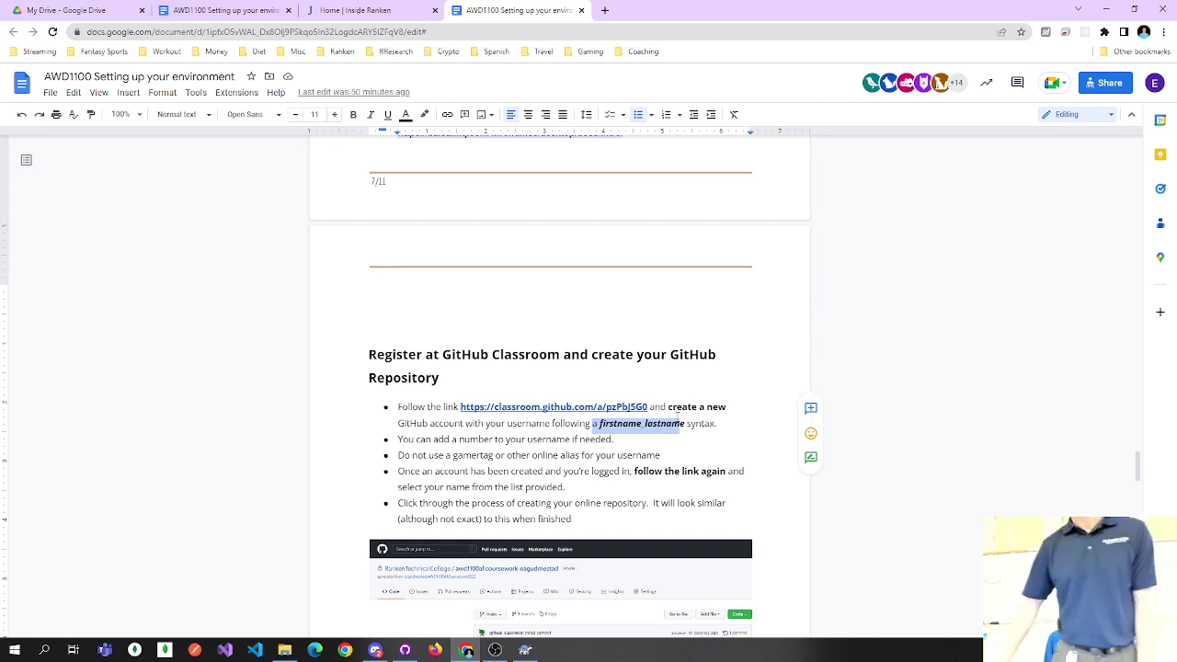
Preview the cloning steps below, then come back and select 'Community' in the Visual Studio heading.
double_click(684, 354)
click(706, 406)
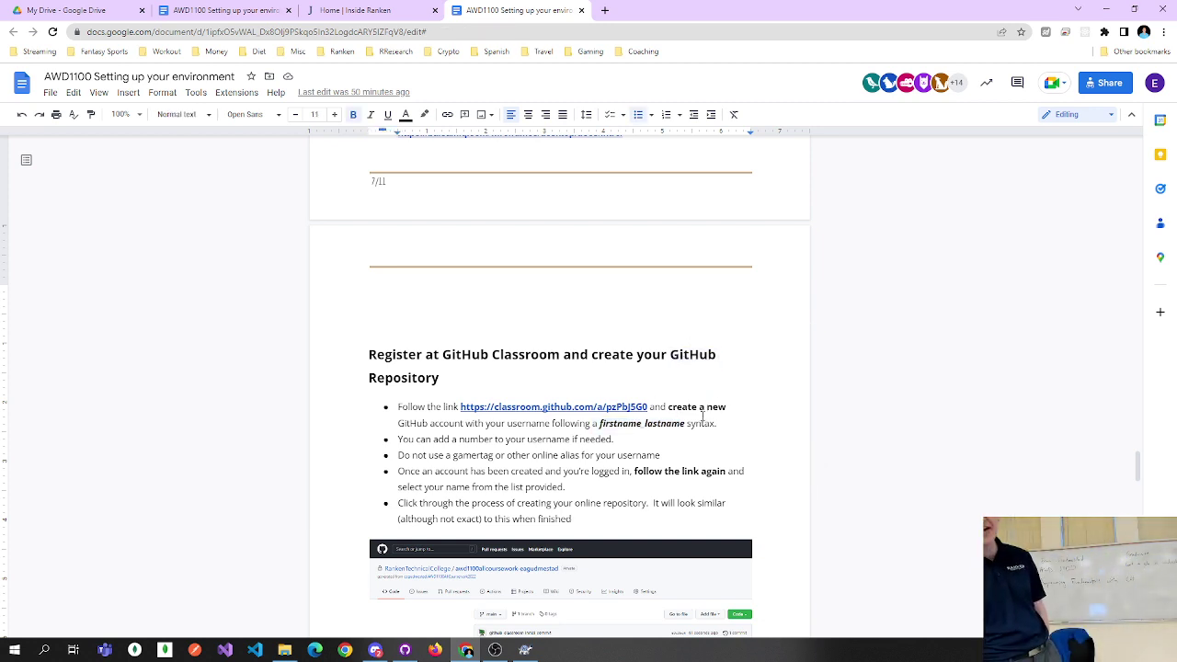
scroll(696, 415, down, 3)
scroll(696, 415, down, 4)
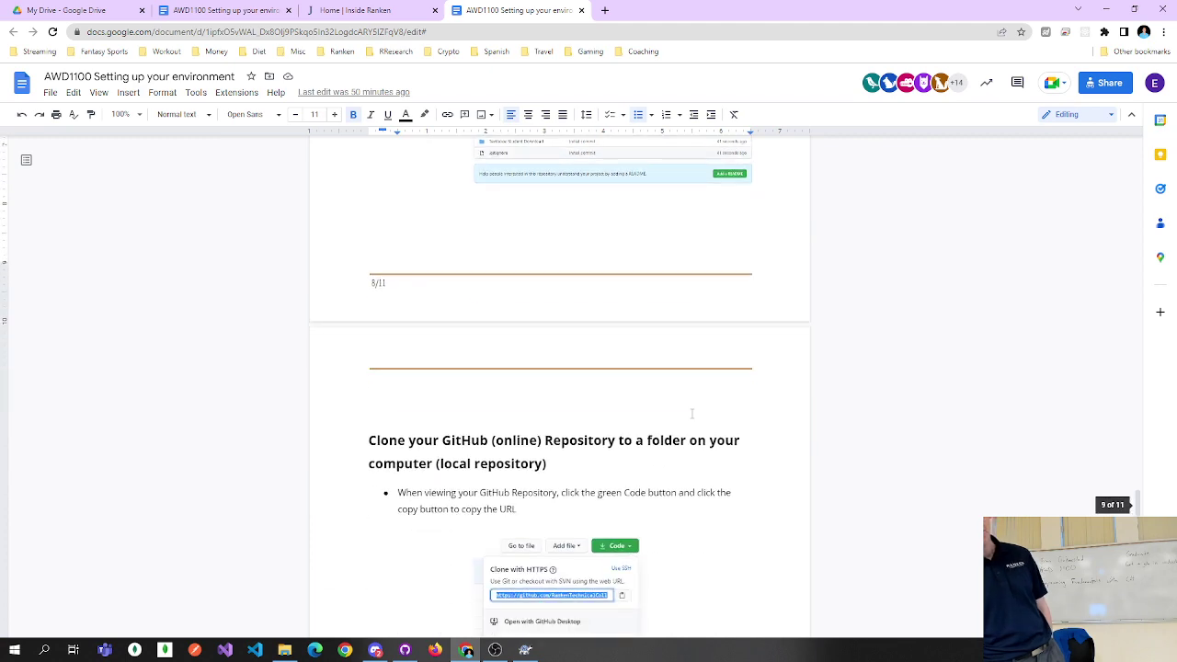
scroll(691, 414, up, 15)
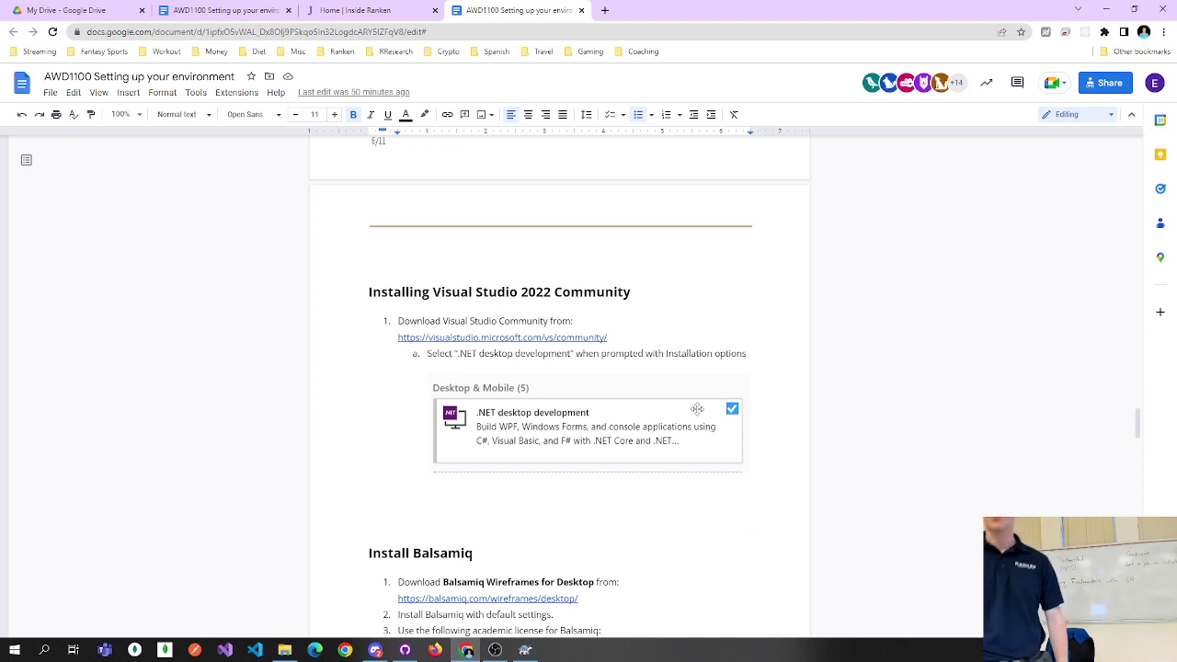
double_click(585, 292)
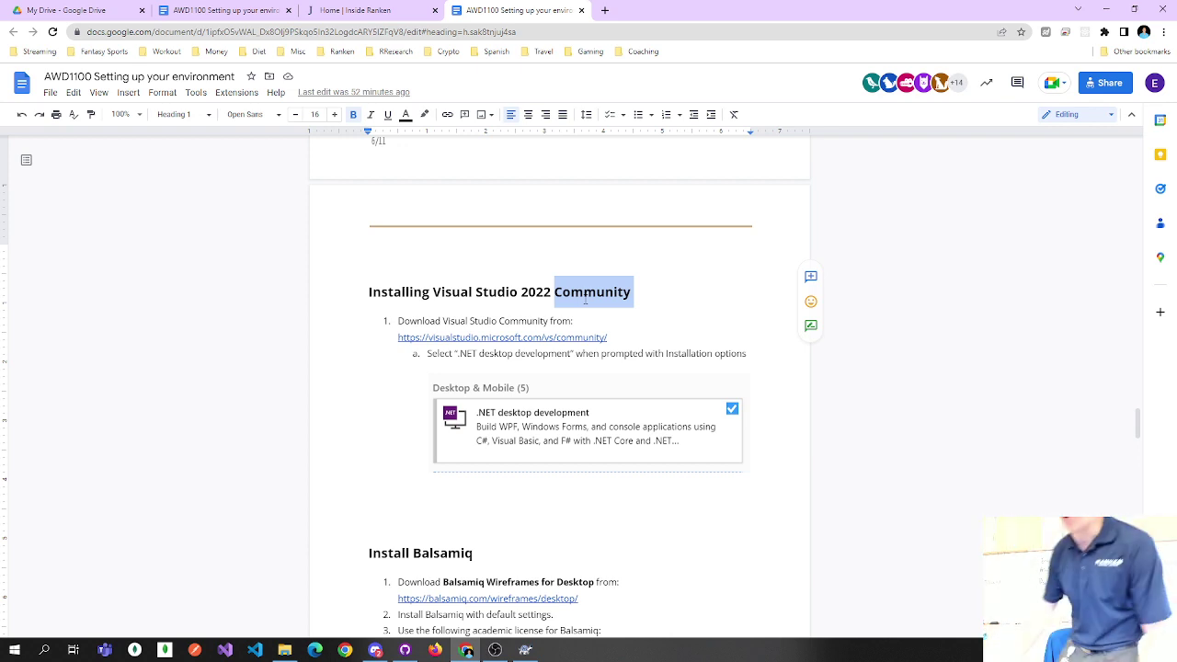
click(571, 375)
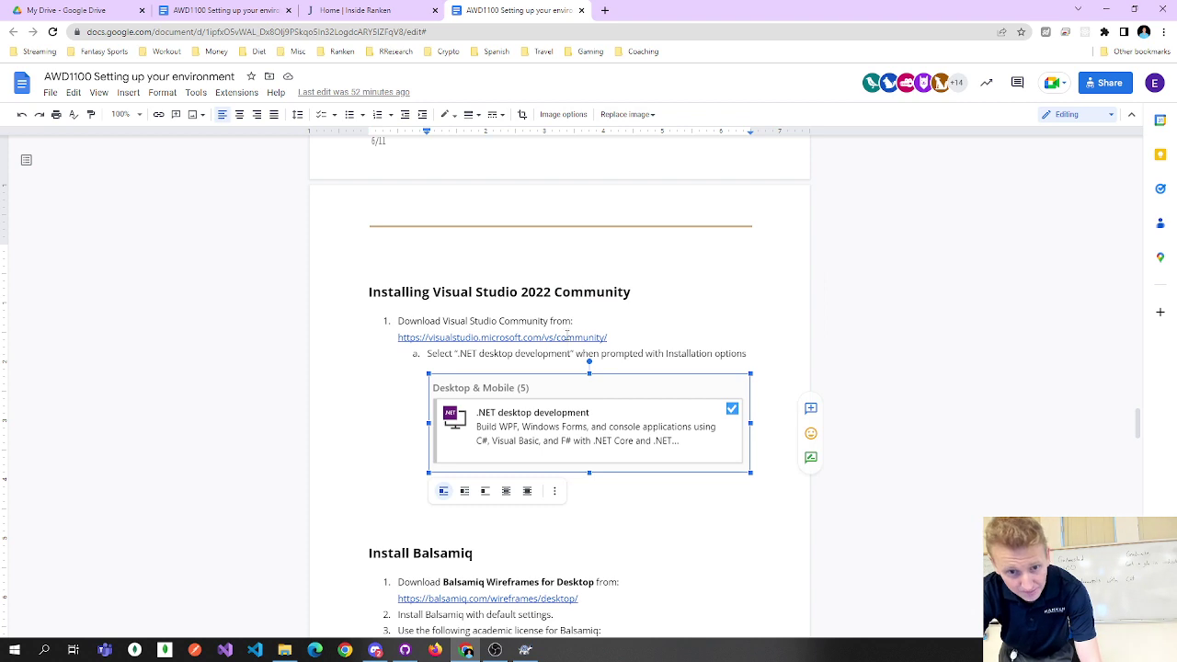
click(567, 338)
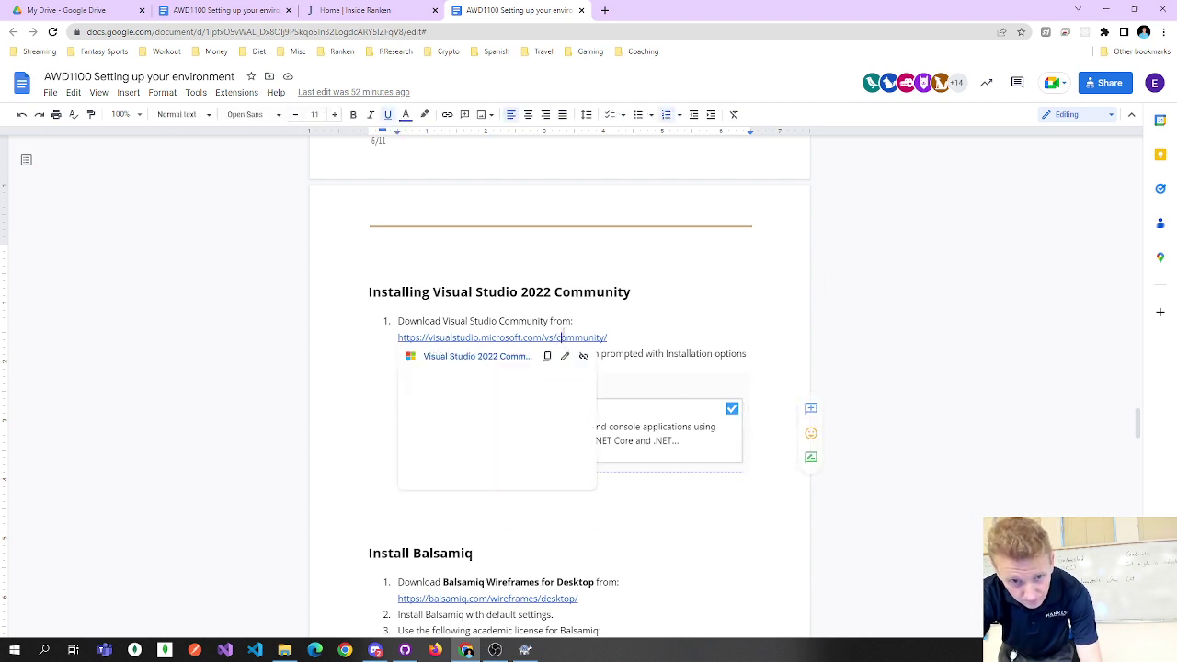
Download Visual Studio Community, cancel saving another installer copy, and go back to the guide.
click(501, 357)
click(667, 9)
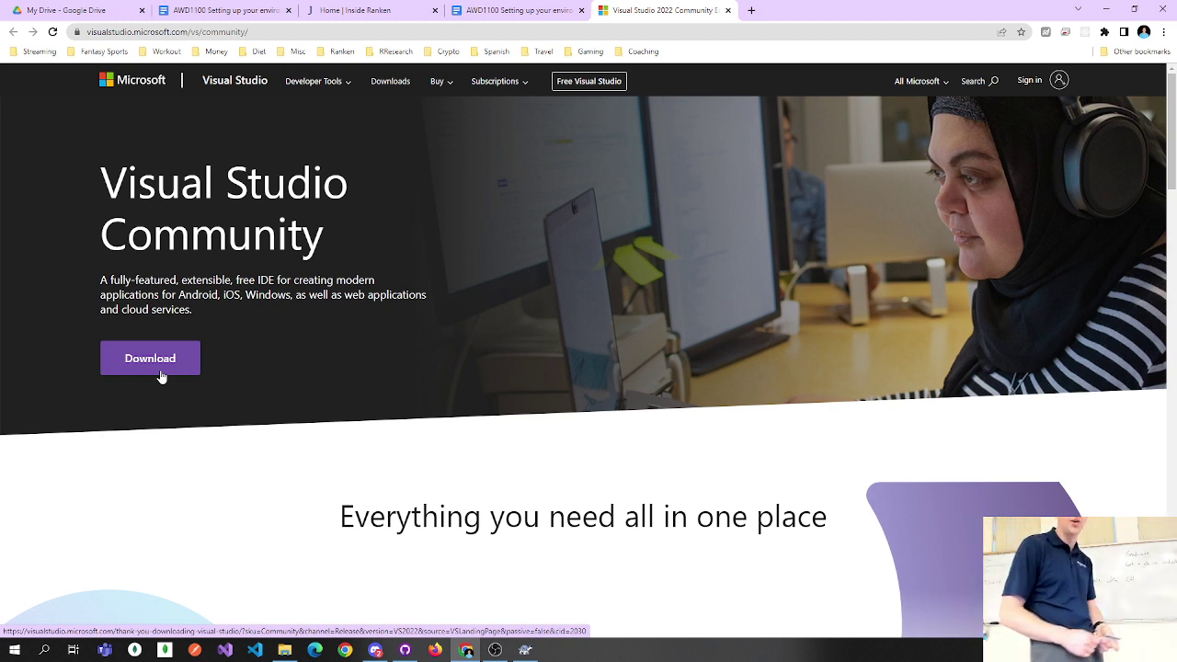
click(160, 376)
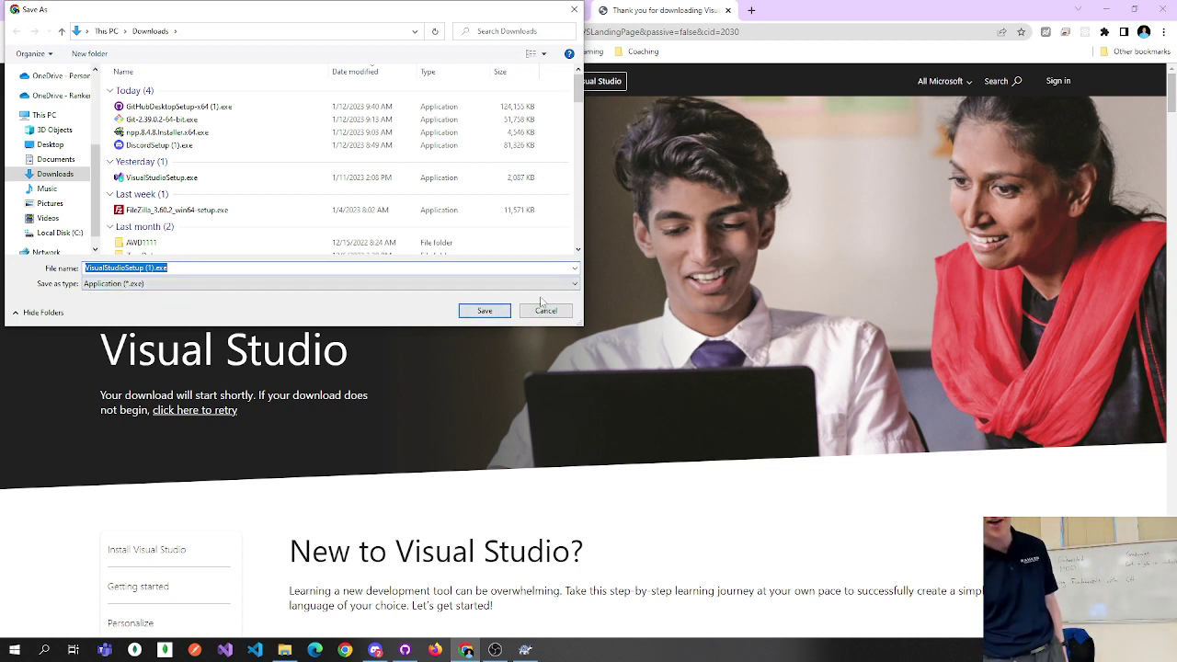
click(547, 311)
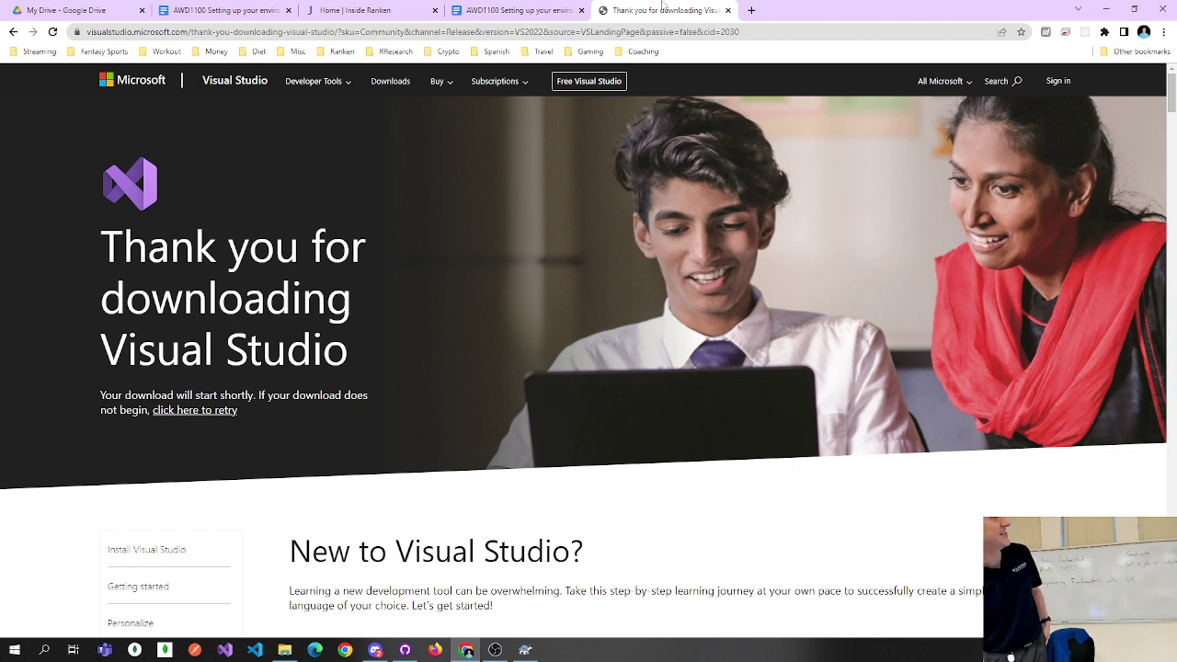
click(515, 10)
click(440, 355)
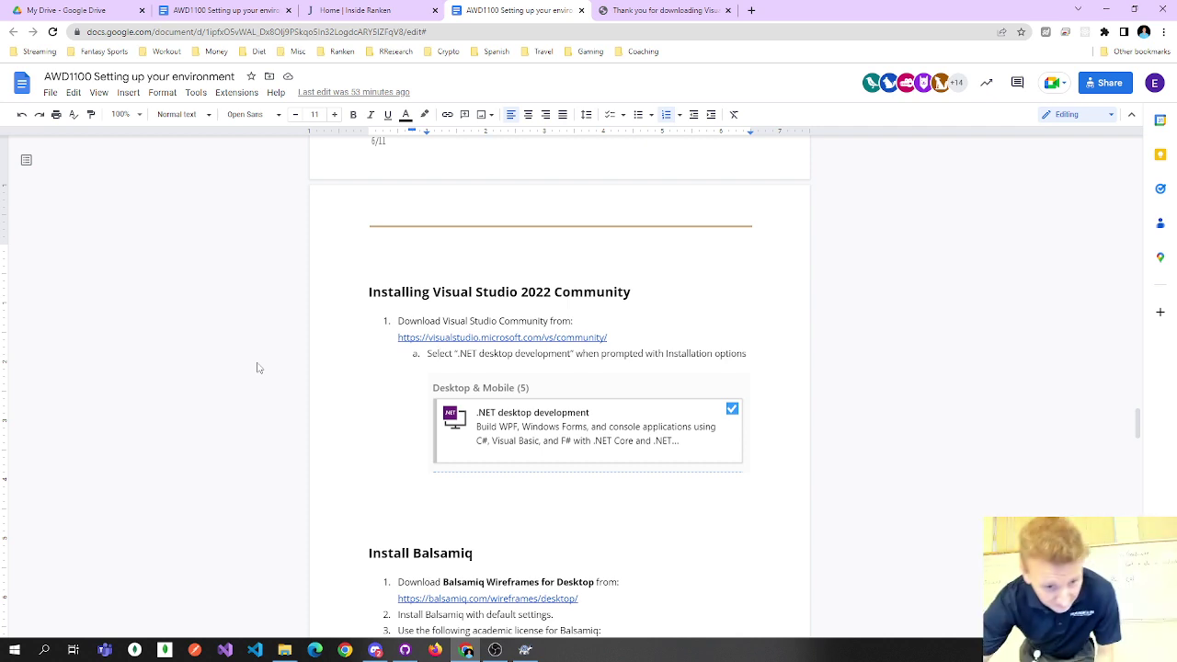
Run VisualStudioSetup.exe from Downloads as administrator and continue past the privacy notice.
click(284, 650)
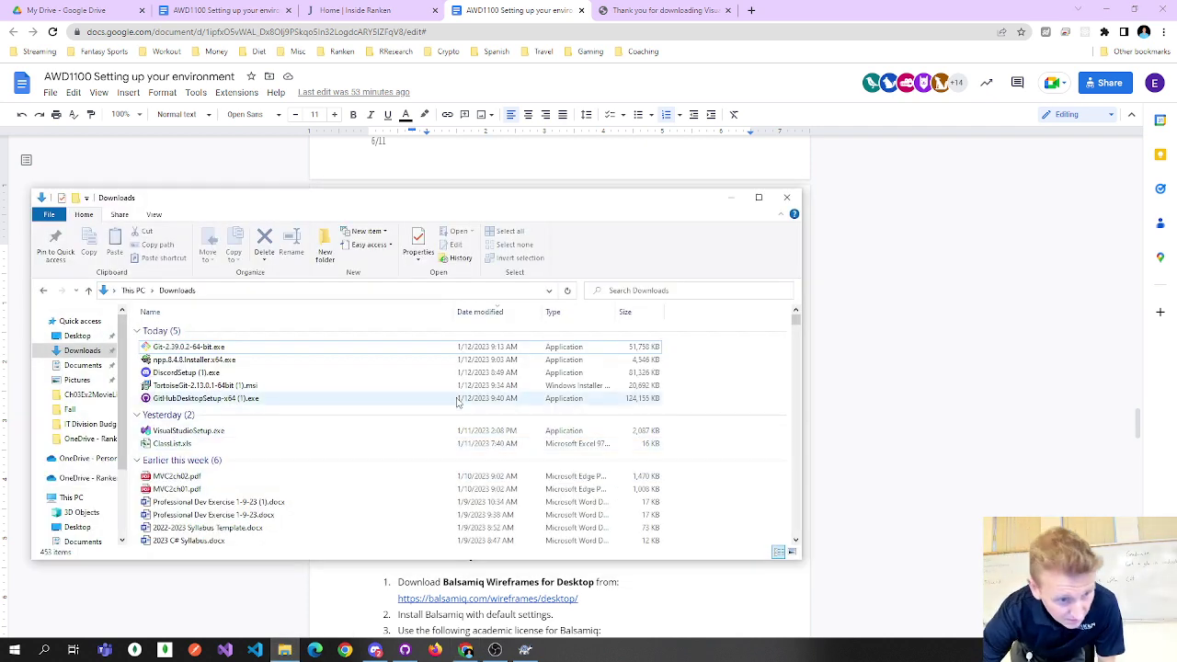
right_click(366, 434)
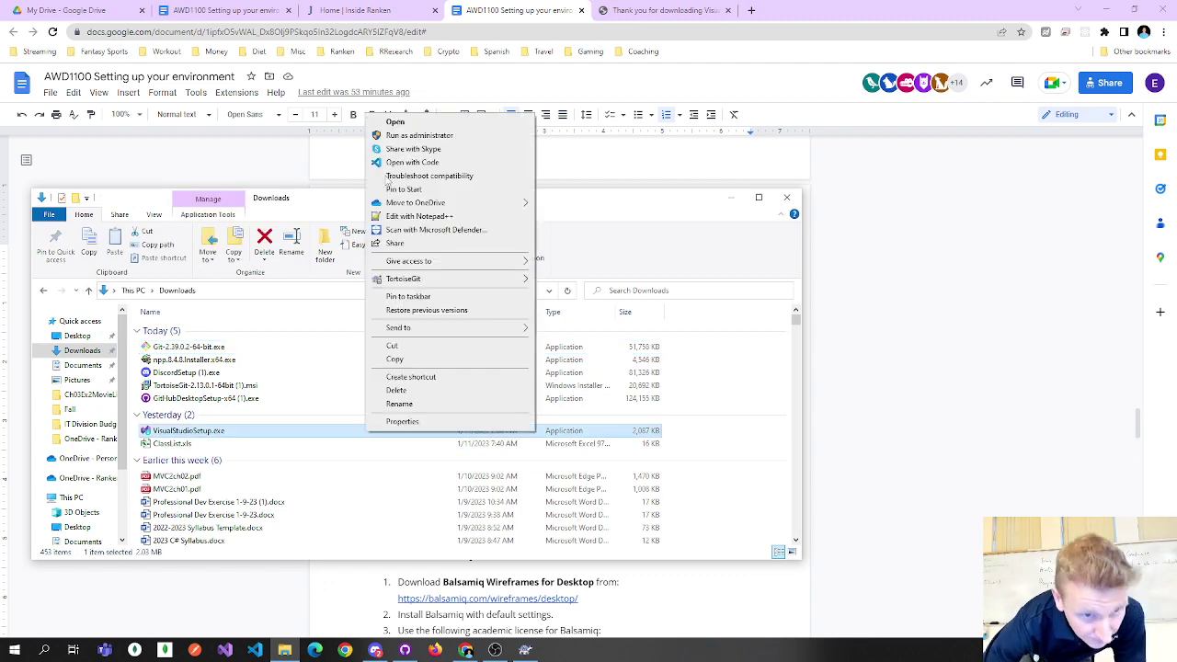
click(403, 136)
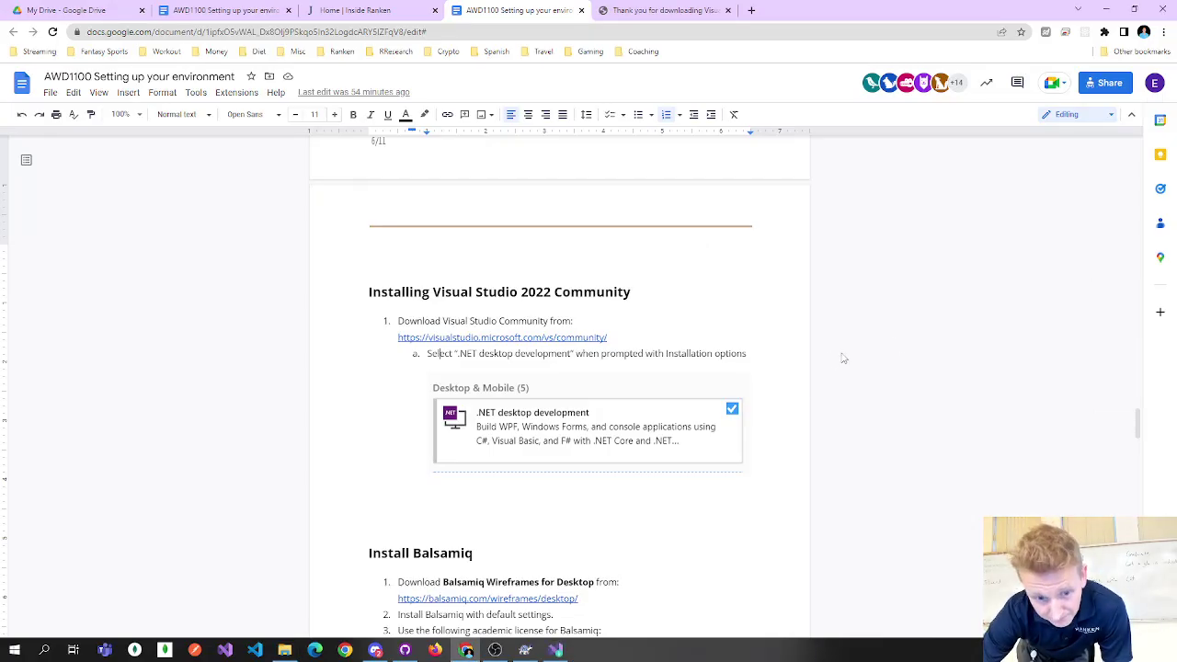
click(560, 650)
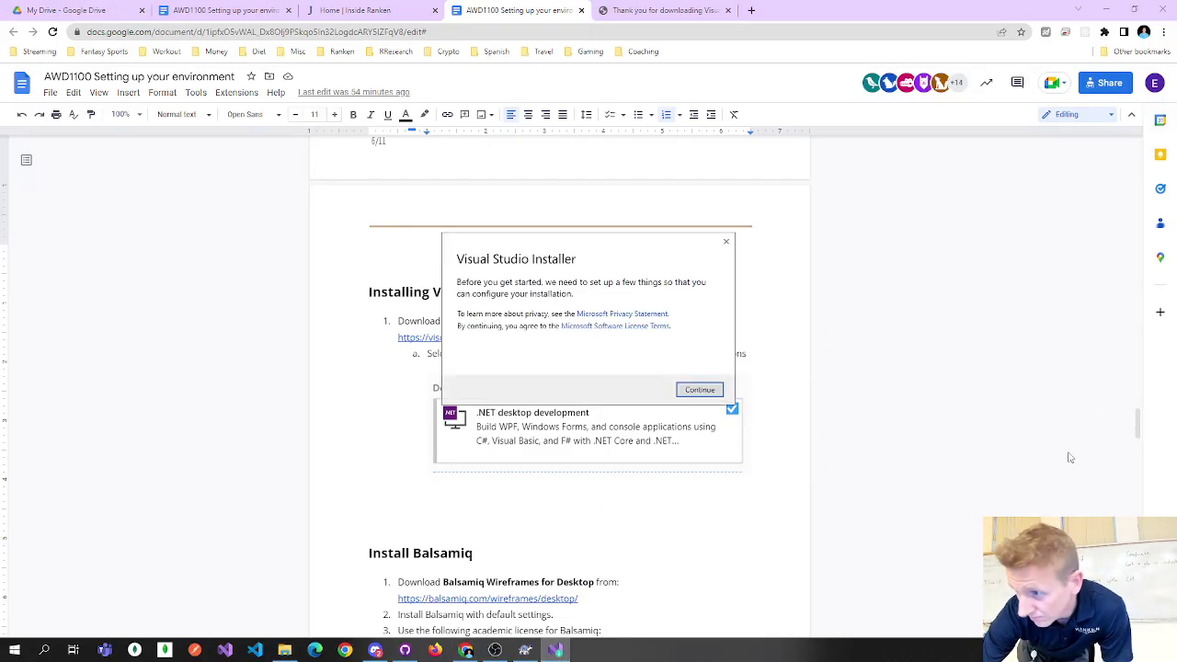
click(714, 393)
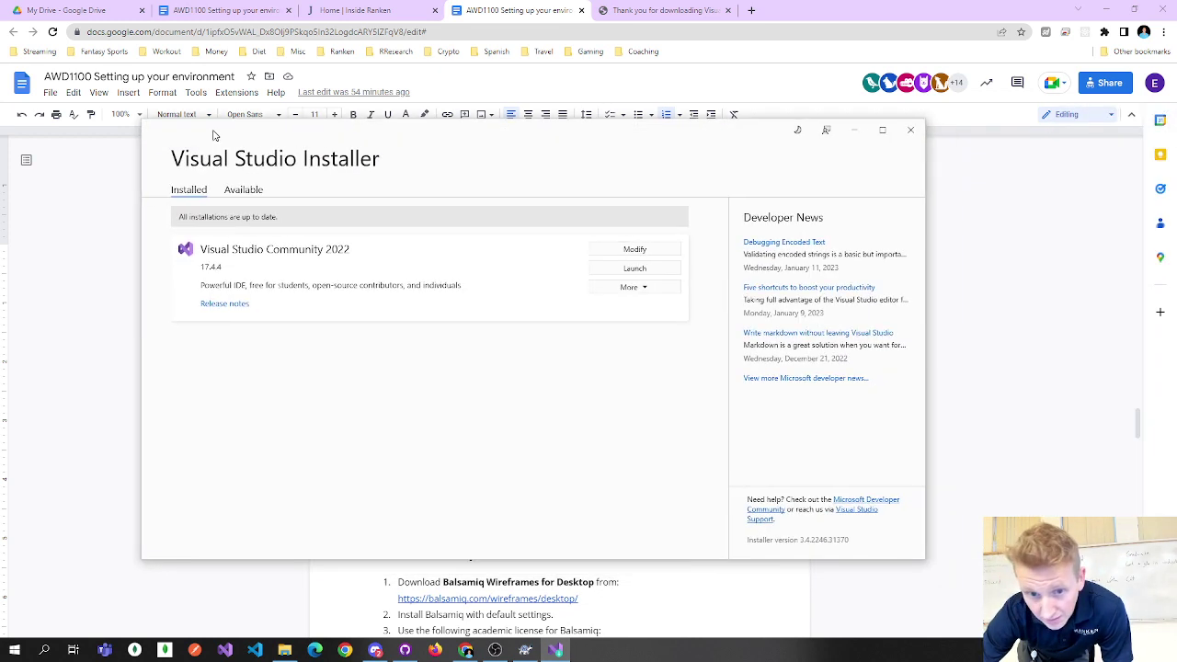
Verify .NET desktop development is checked for Community 2022, then close the installer unchanged.
click(607, 250)
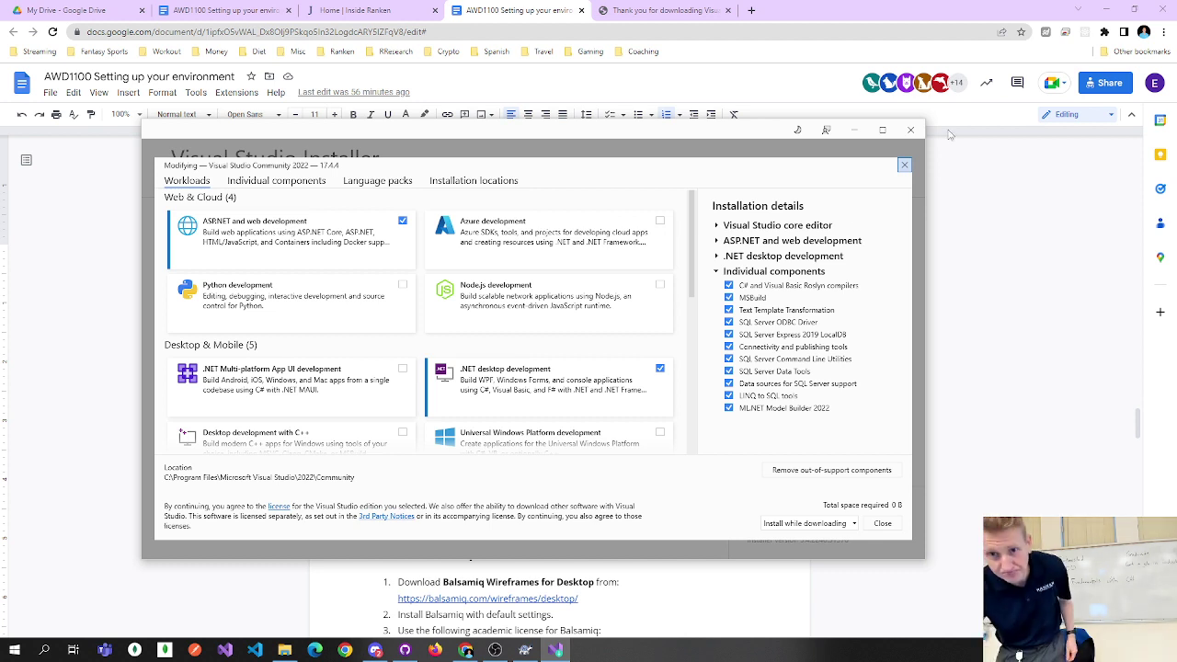
click(904, 165)
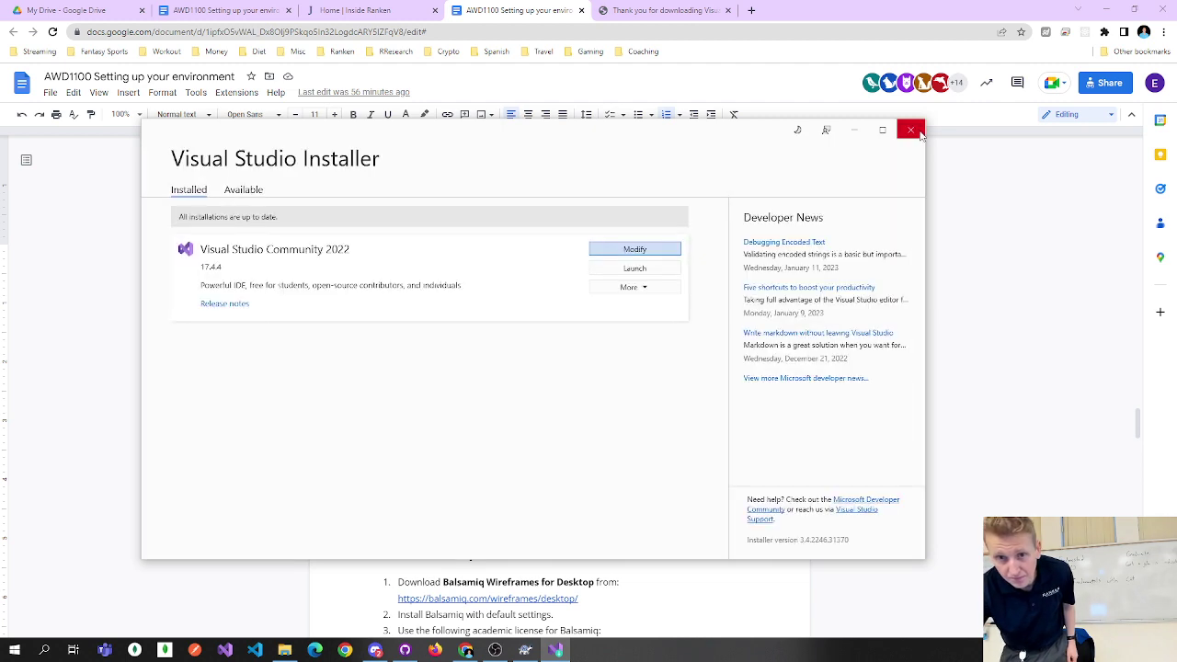
click(910, 129)
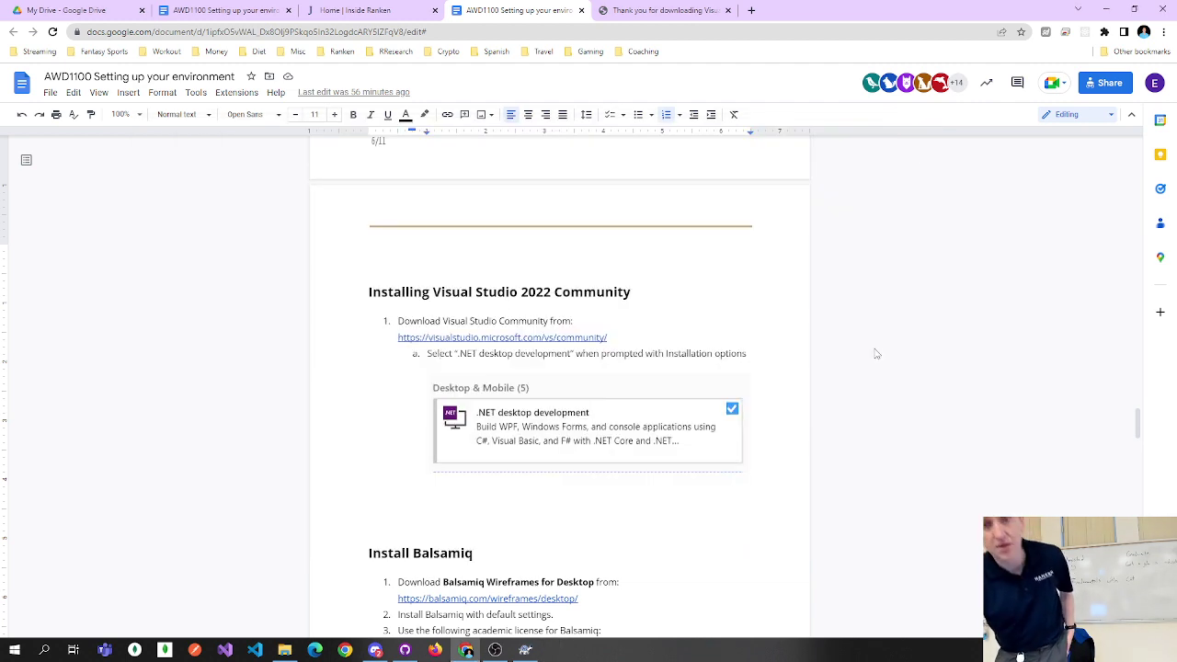
scroll(876, 354, down, 2)
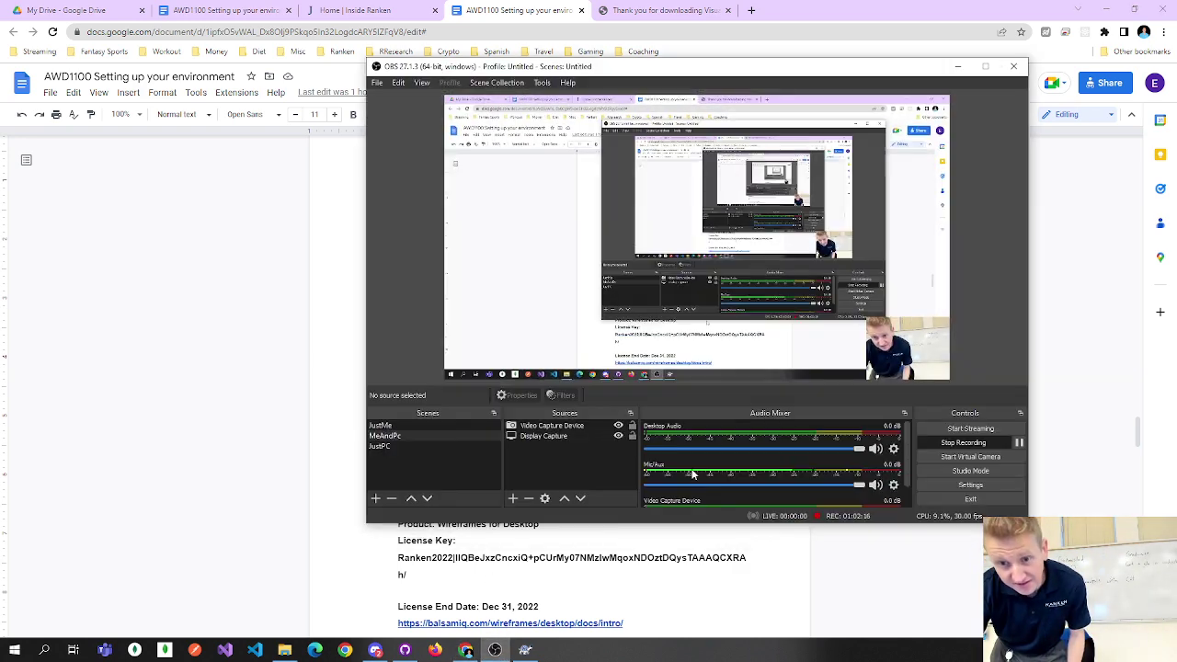
click(494, 650)
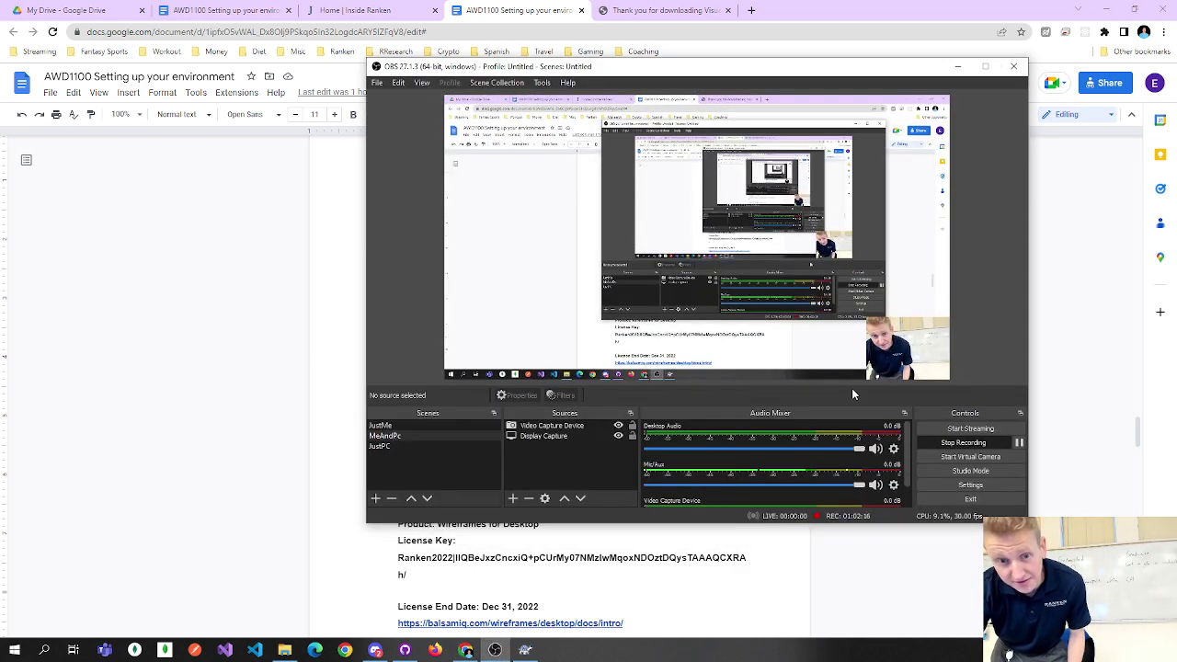
click(1018, 445)
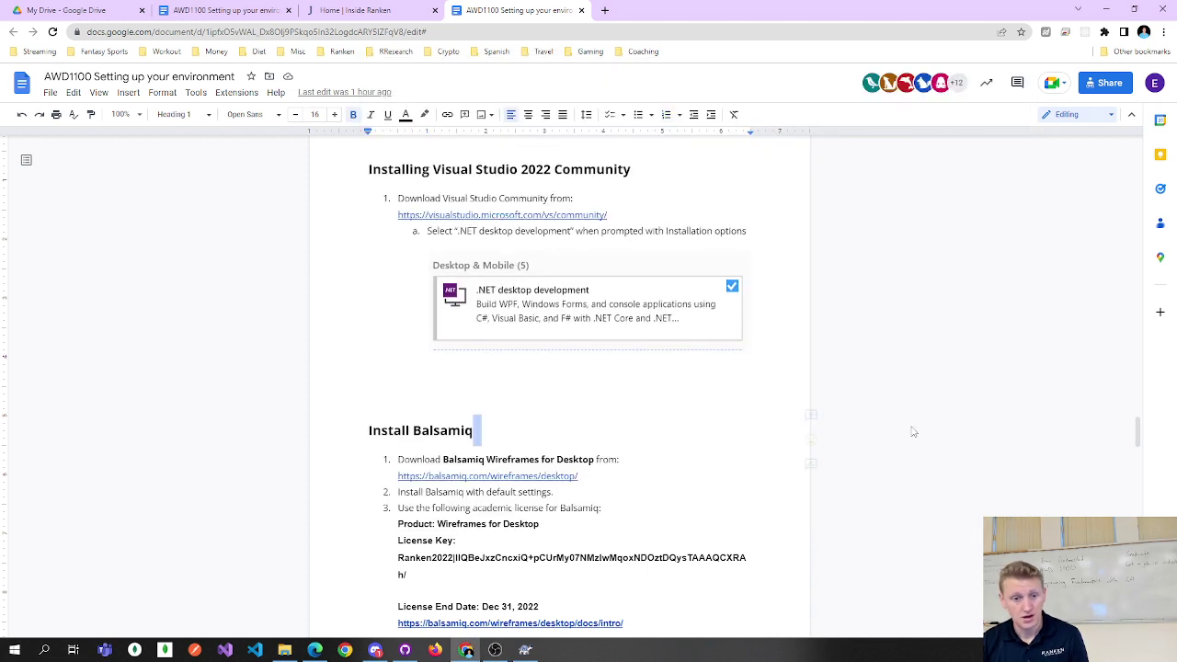
Highlight the Balsamiq heading and its license key line in the guide.
scroll(675, 420, down, 4)
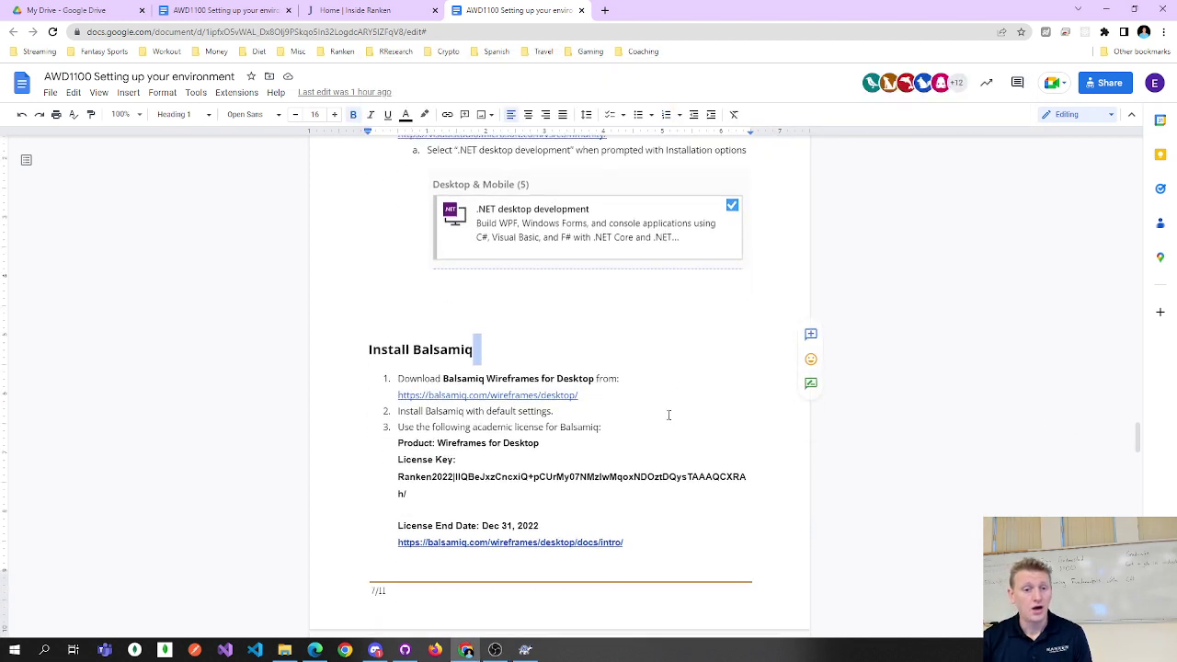
drag(407, 246, 531, 251)
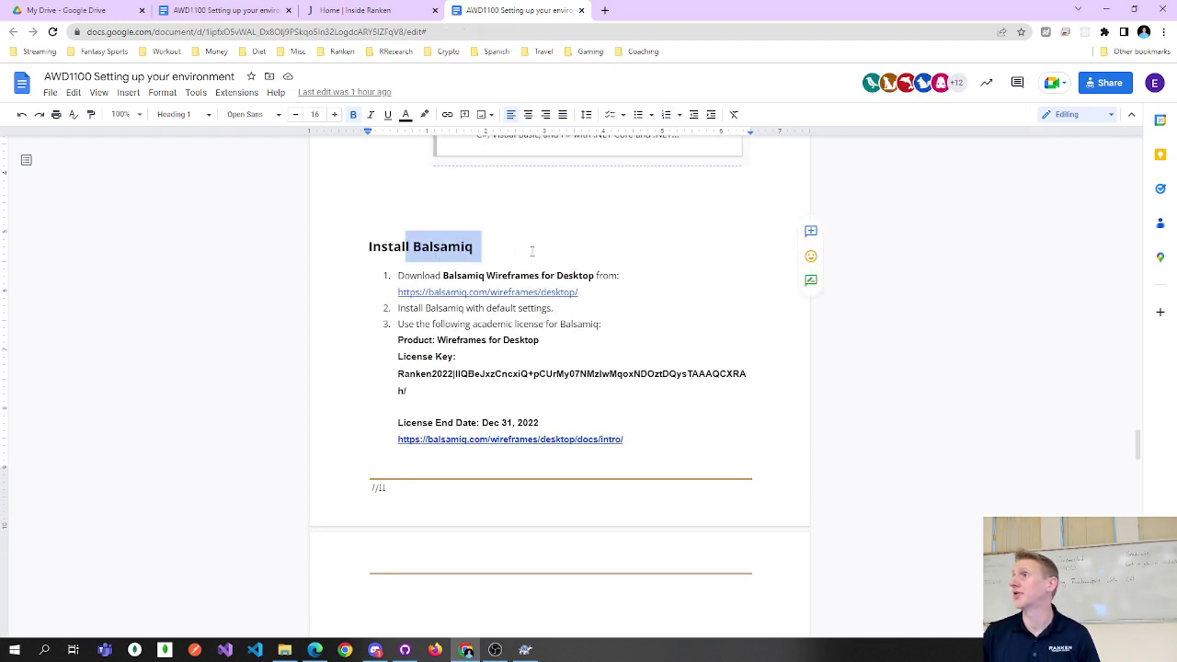
double_click(469, 249)
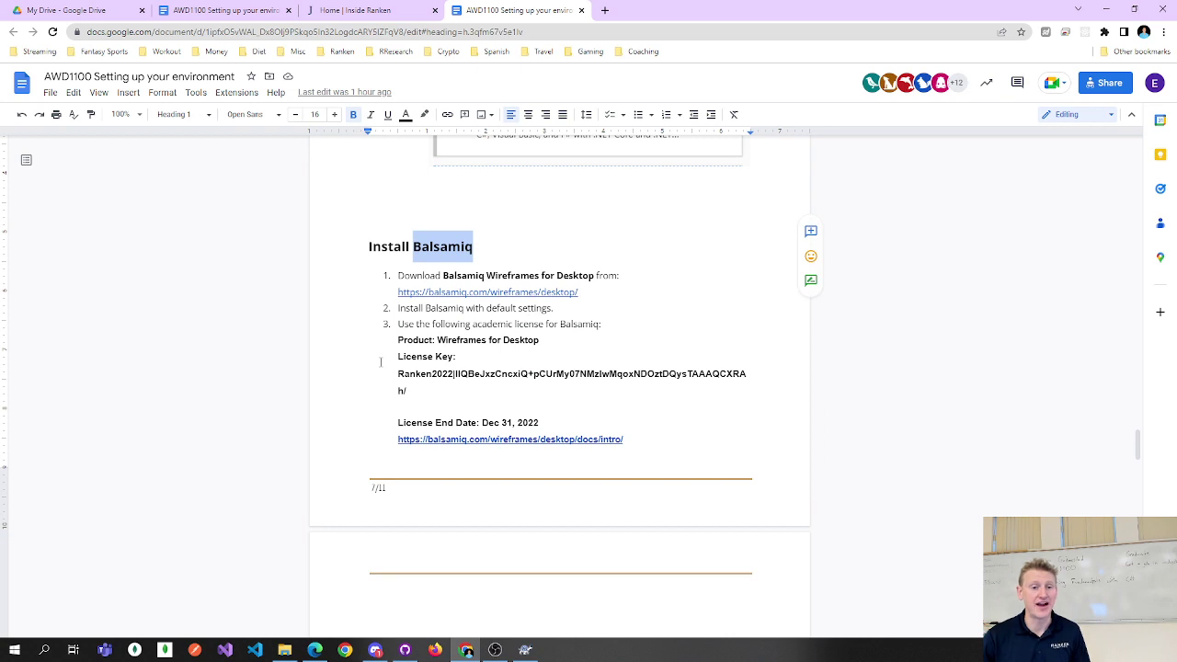
drag(395, 373, 426, 387)
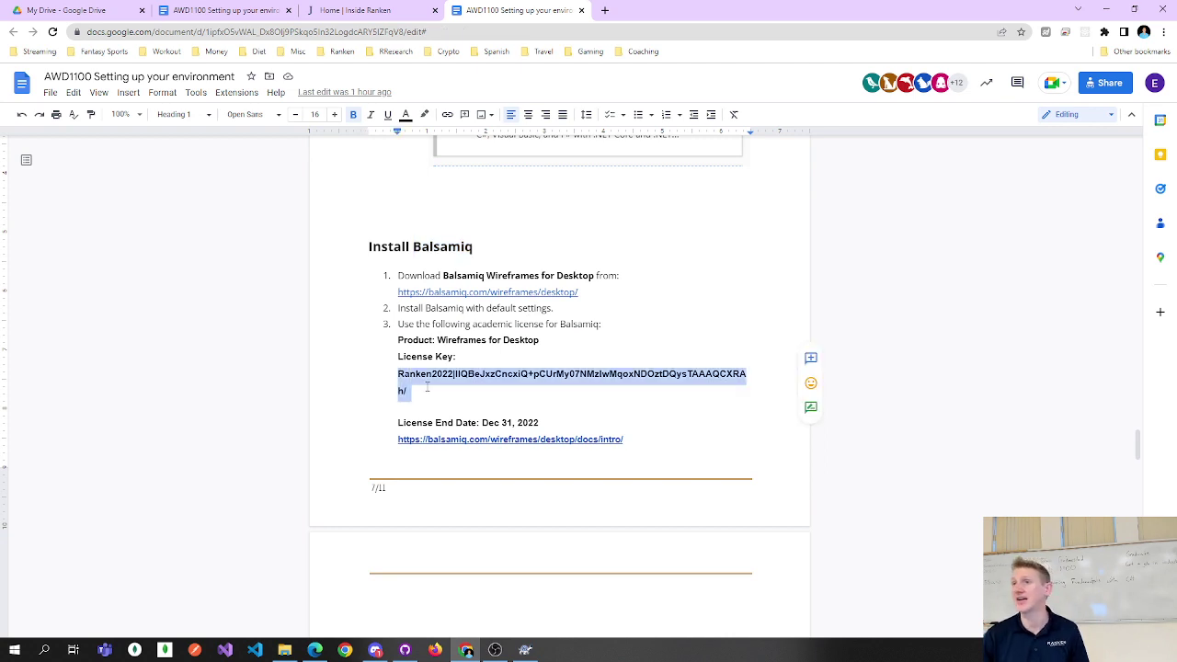
Scroll down and select the words of the Register at GitHub Classroom heading.
scroll(460, 367, down, 5)
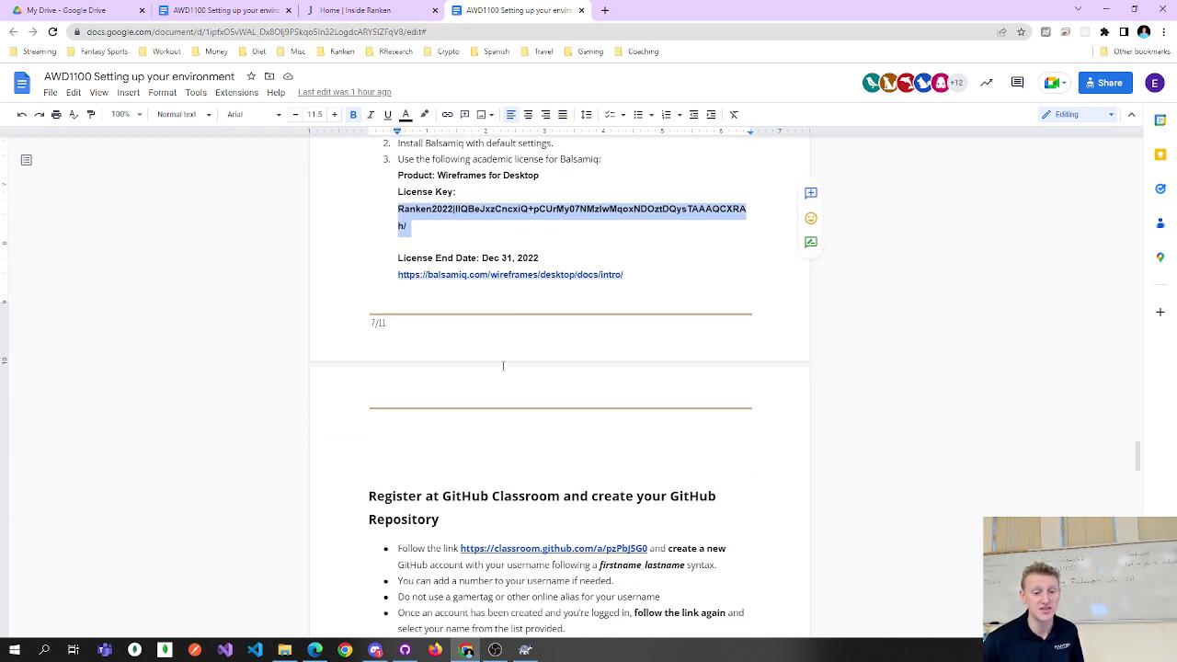
drag(369, 415, 442, 440)
click(467, 439)
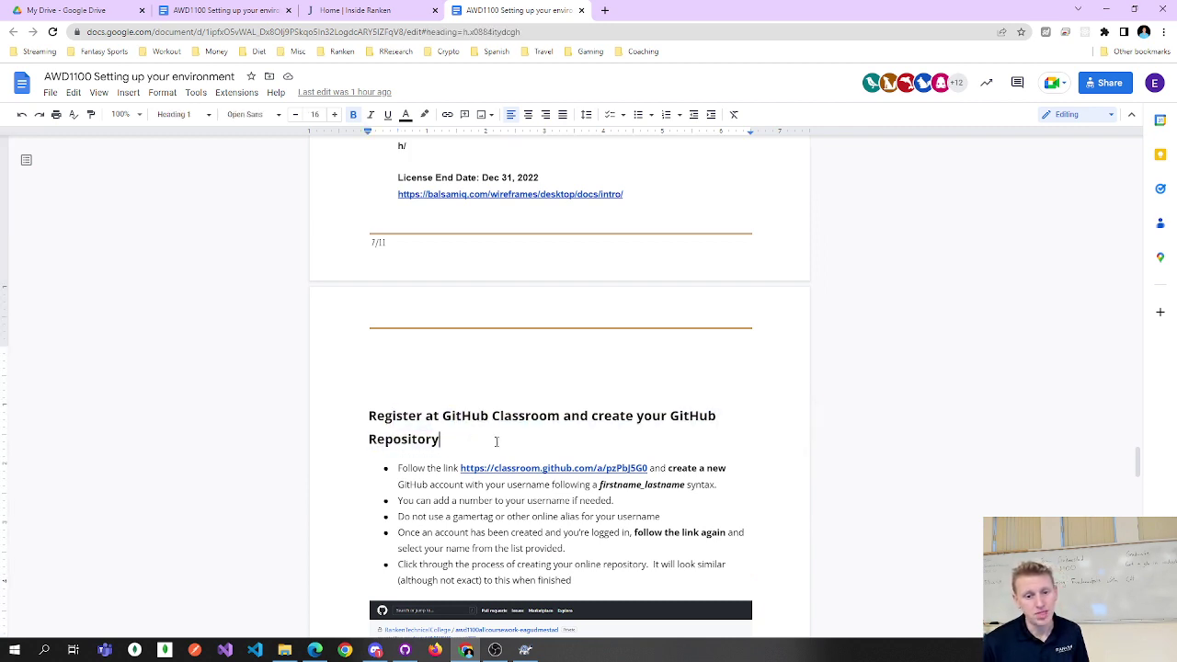
drag(408, 416, 439, 415)
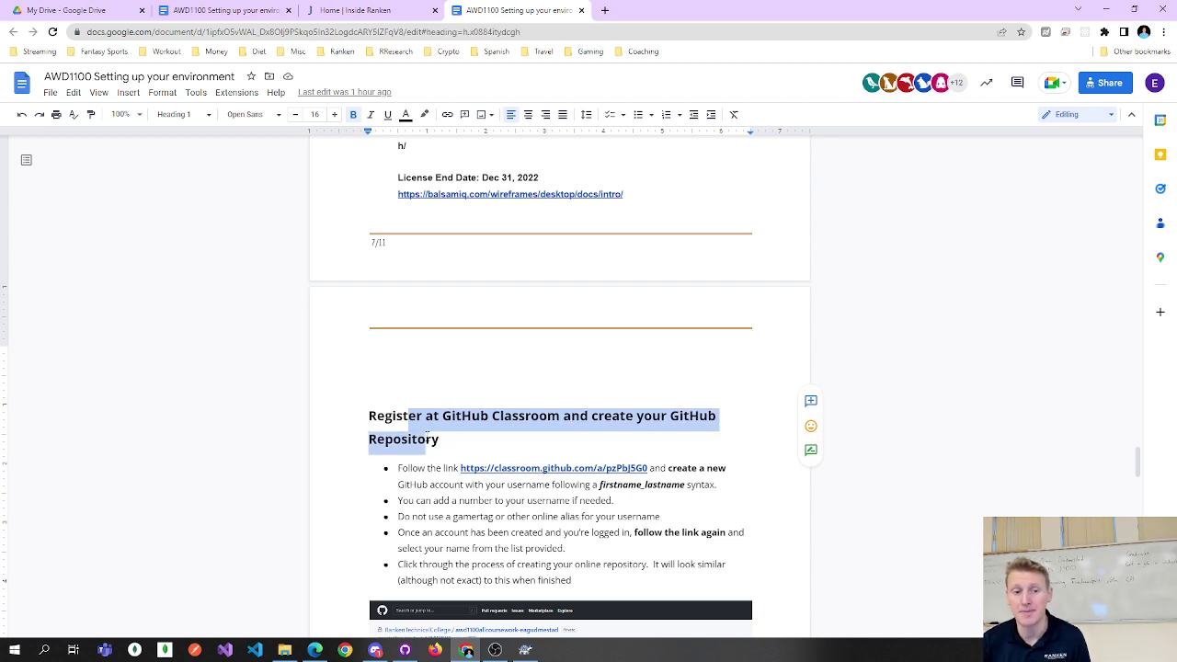
click(427, 438)
double_click(397, 415)
double_click(467, 416)
click(532, 418)
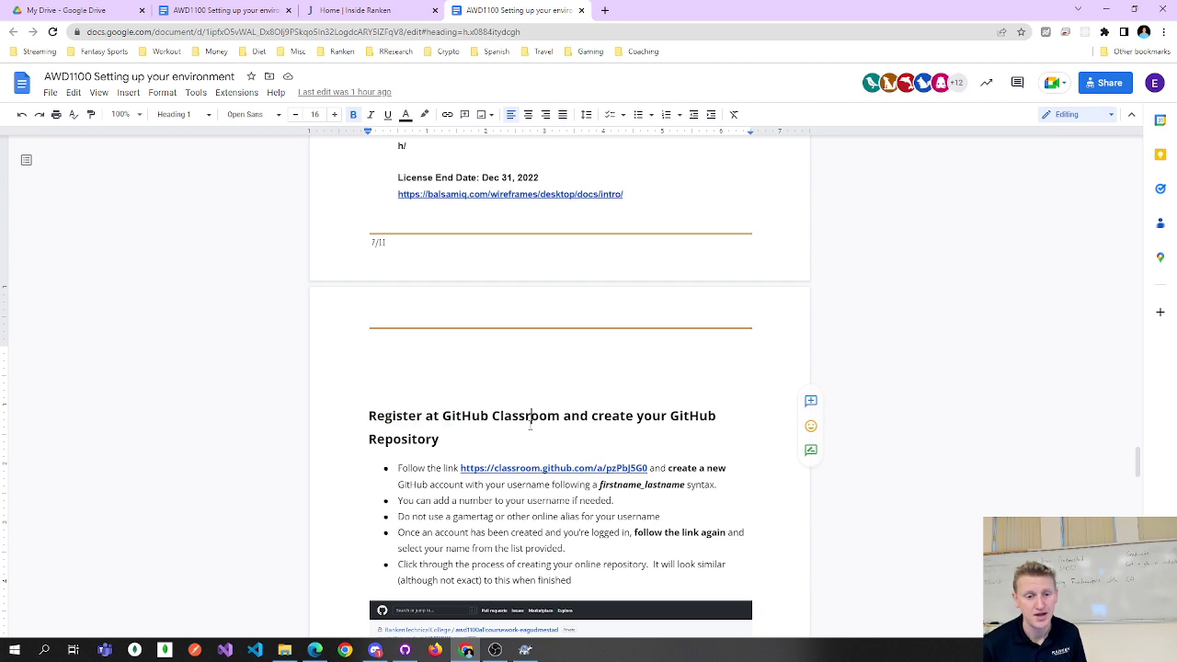
Open the classroom.github.com invitation link in a new tab and switch to it.
scroll(544, 424, down, 3)
click(460, 410)
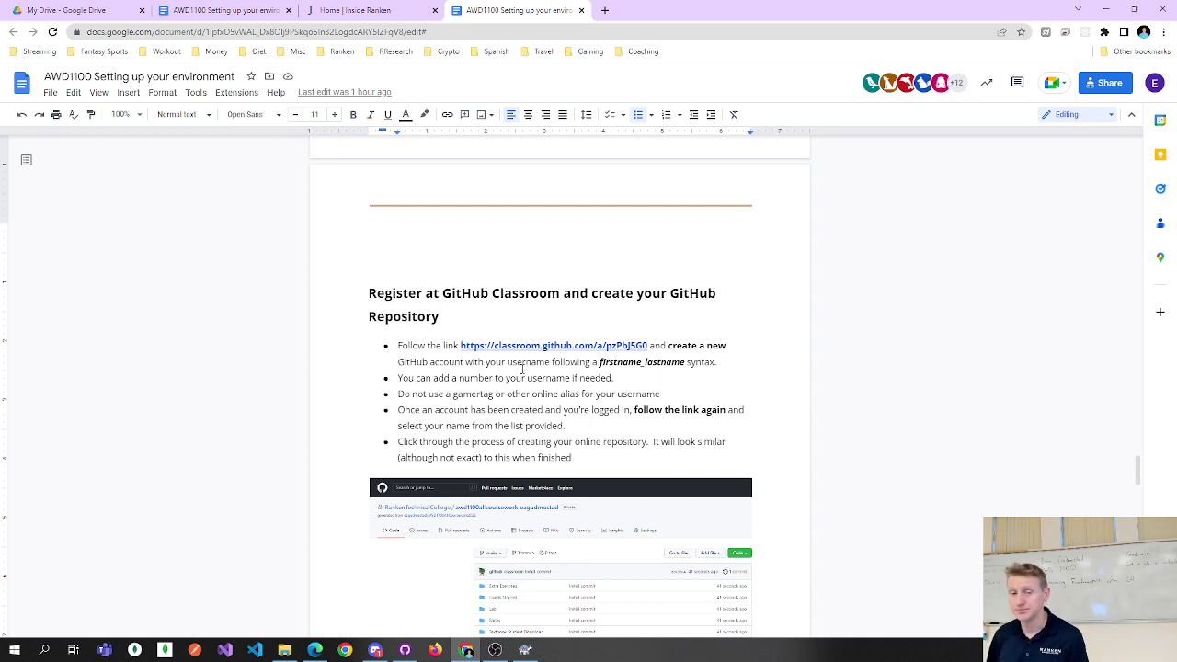
click(528, 346)
click(529, 367)
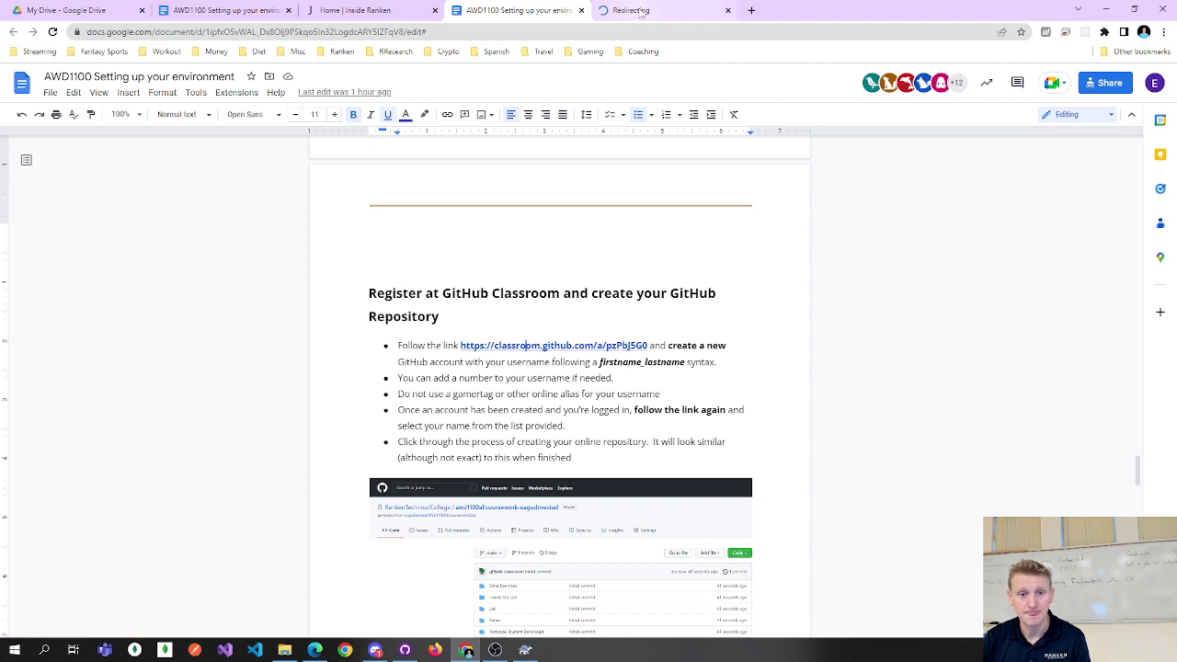
click(636, 11)
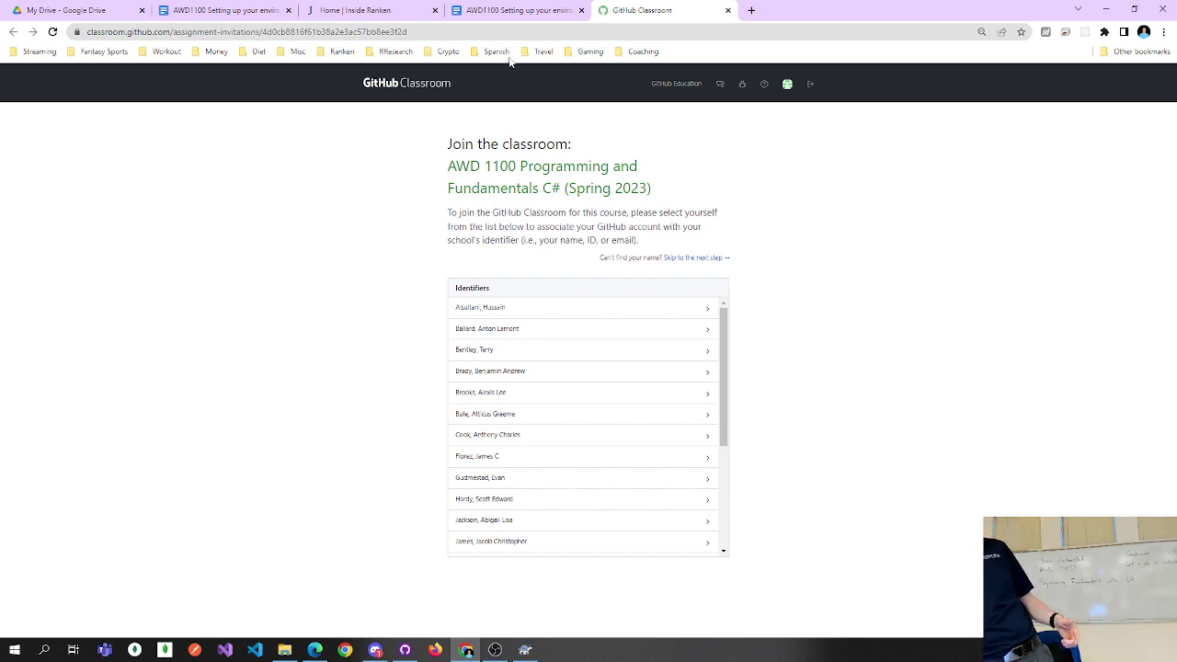
Check back on the guide, then return to the AWD 1100 'Join the classroom' identifiers page.
click(485, 10)
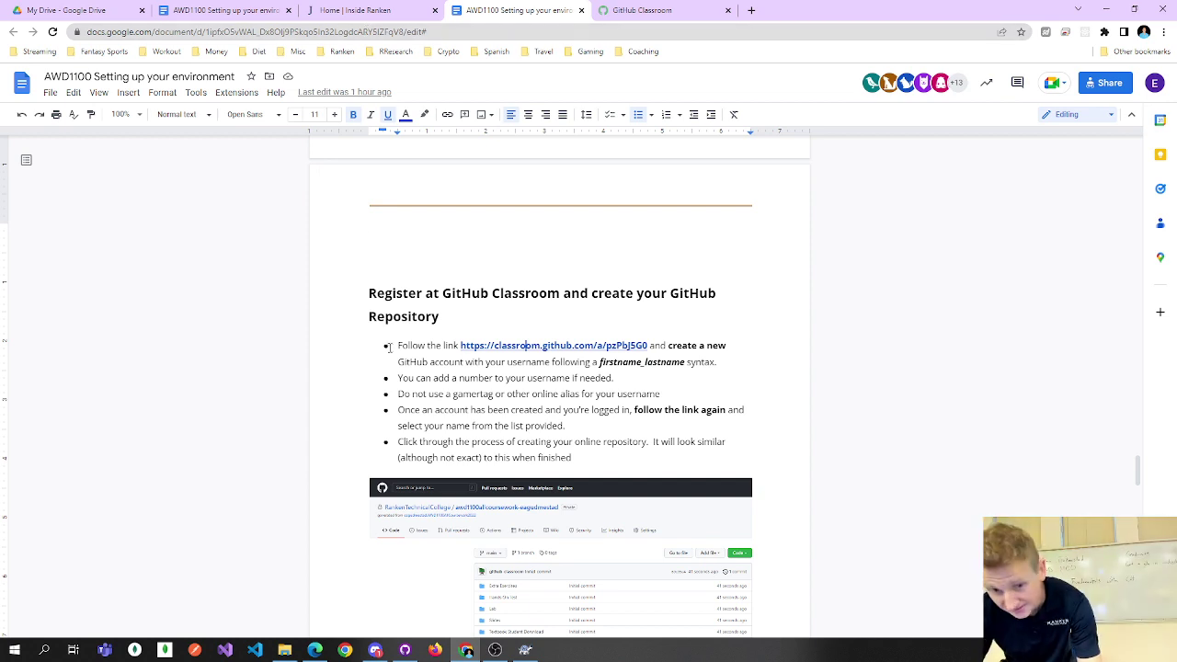
click(494, 650)
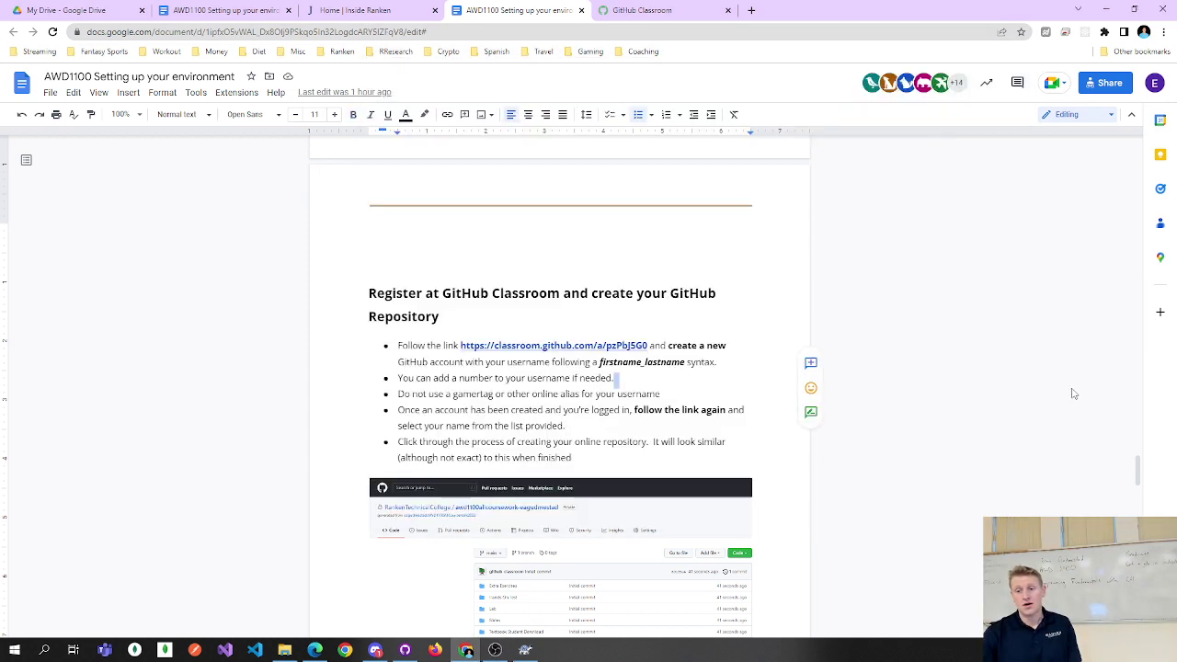
click(1069, 389)
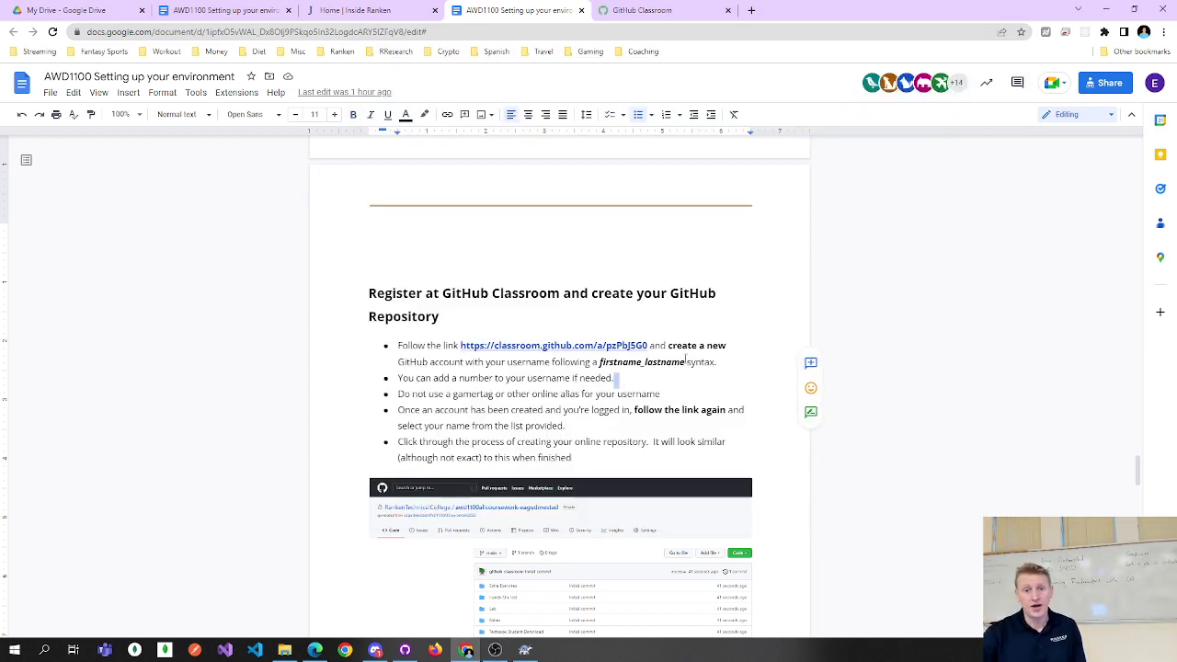
click(671, 10)
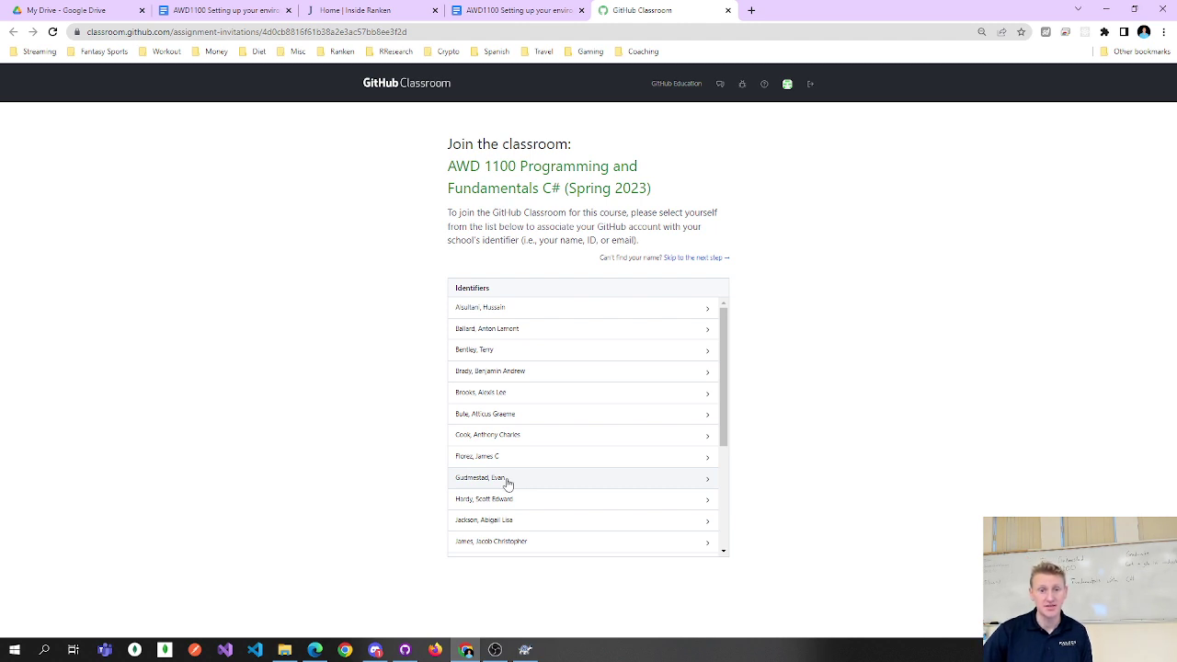
Pick your own name from the Classroom identifier list and confirm linking your account.
drag(576, 190, 615, 190)
click(614, 193)
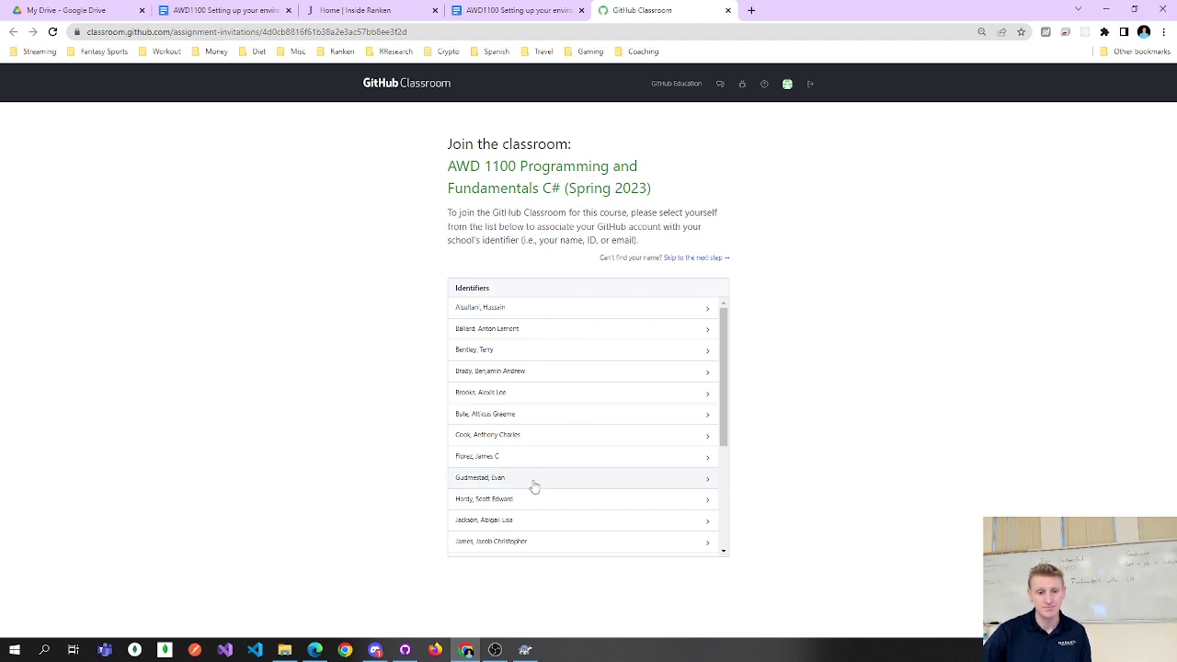
click(533, 485)
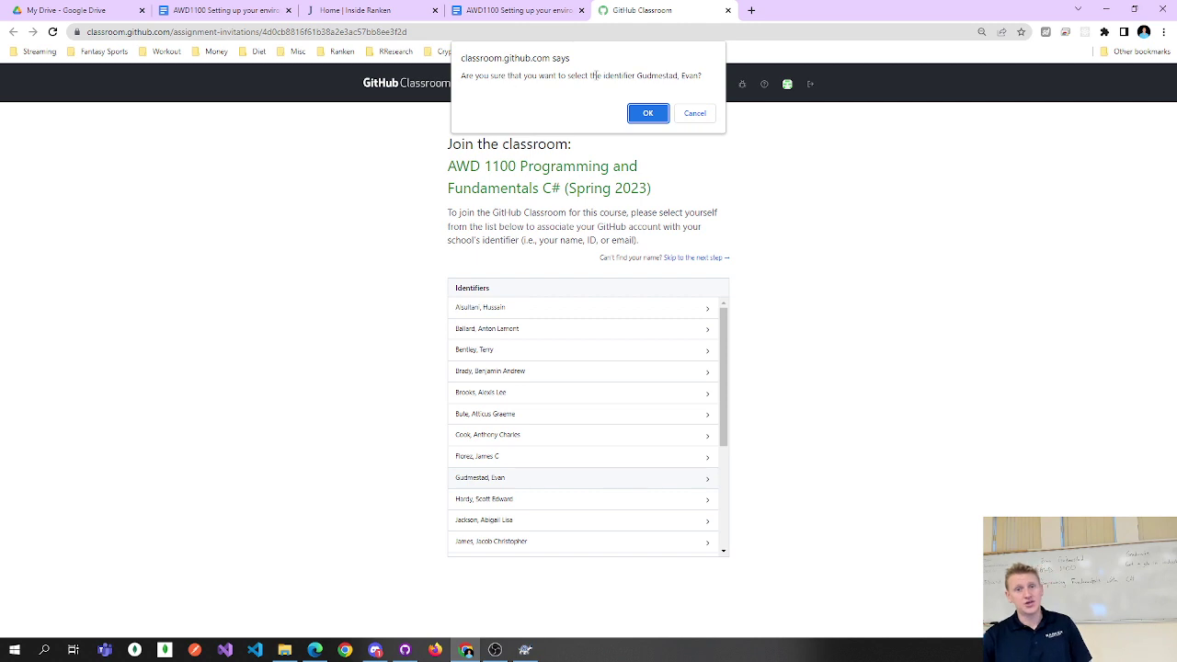
click(659, 119)
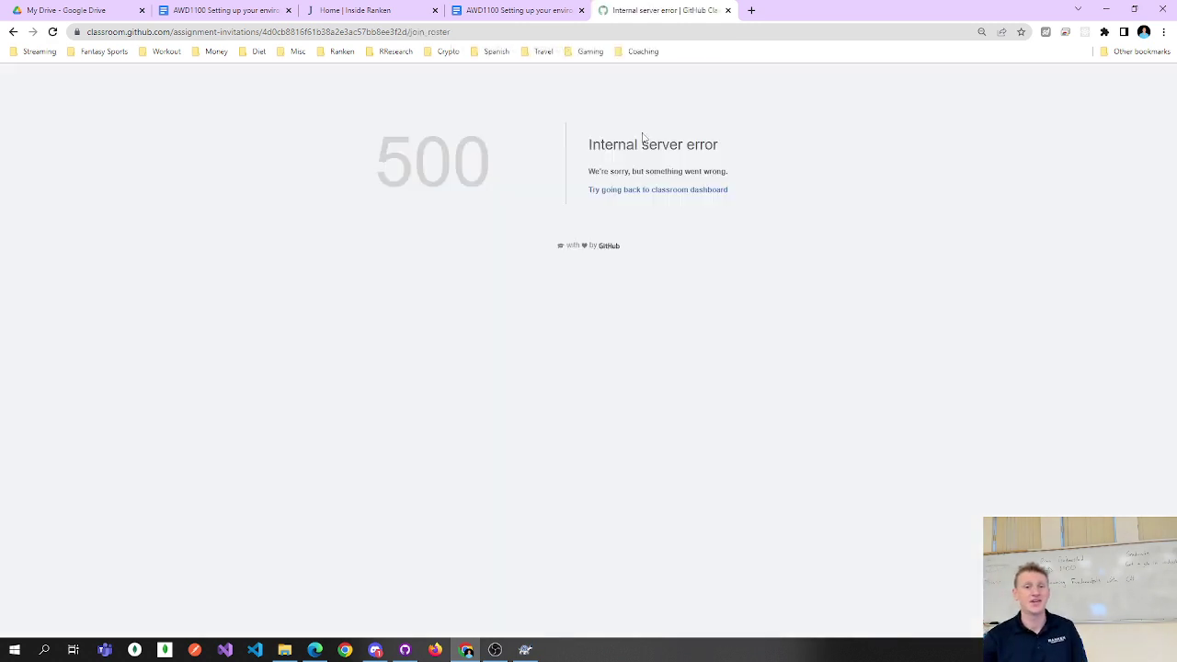
Recover from the 500 error via the classroom dashboard, then close the GitHub Classroom tab.
drag(609, 172, 751, 200)
click(752, 200)
click(668, 194)
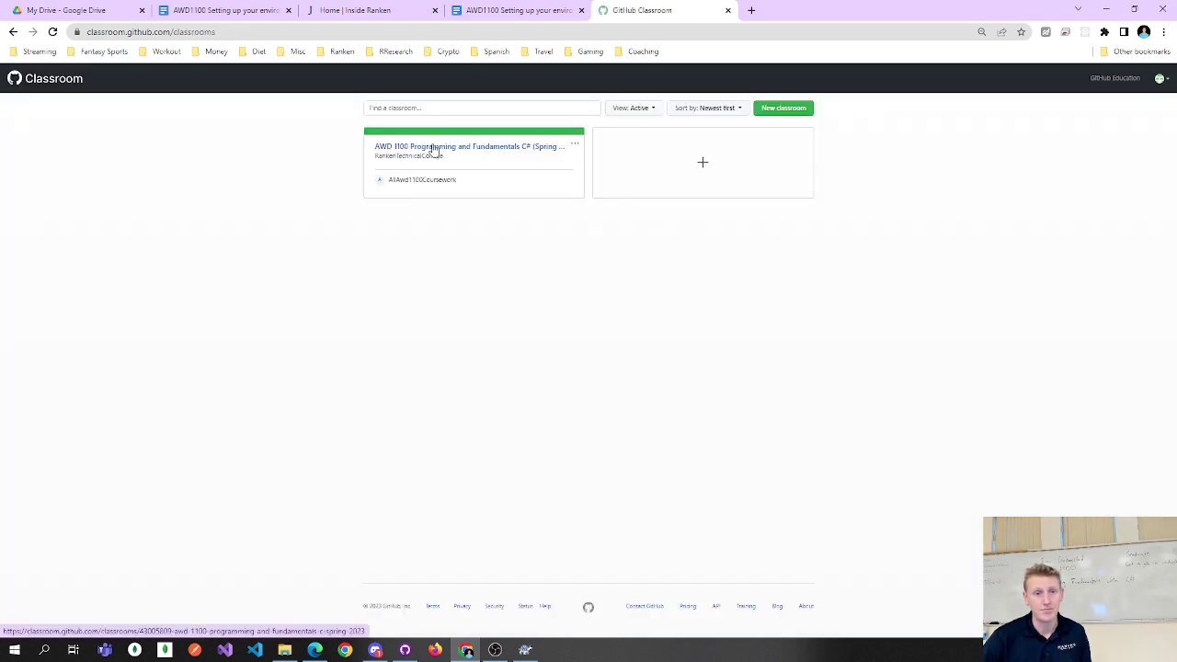
click(727, 10)
Follow the guide's classroom.github.com invitation link from its link preview.
click(577, 345)
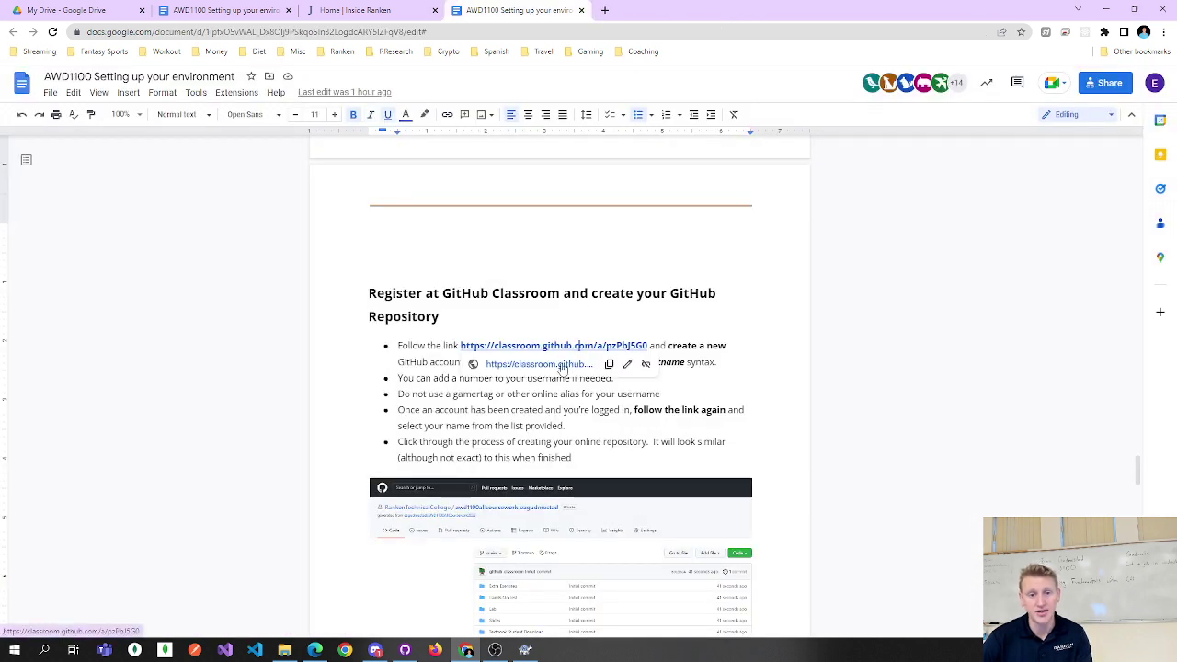
click(563, 363)
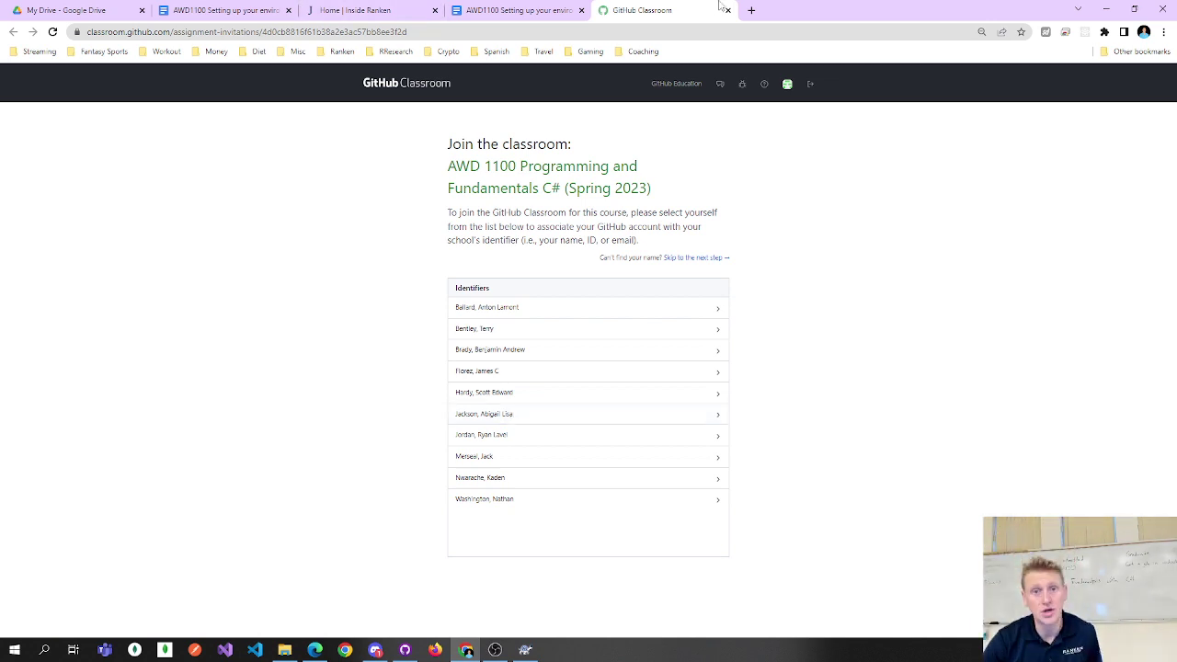
Load classroom.github.com in a new tab and view the AWD 1100 classroom's Students roster.
click(751, 10)
text(cl)
key(Return)
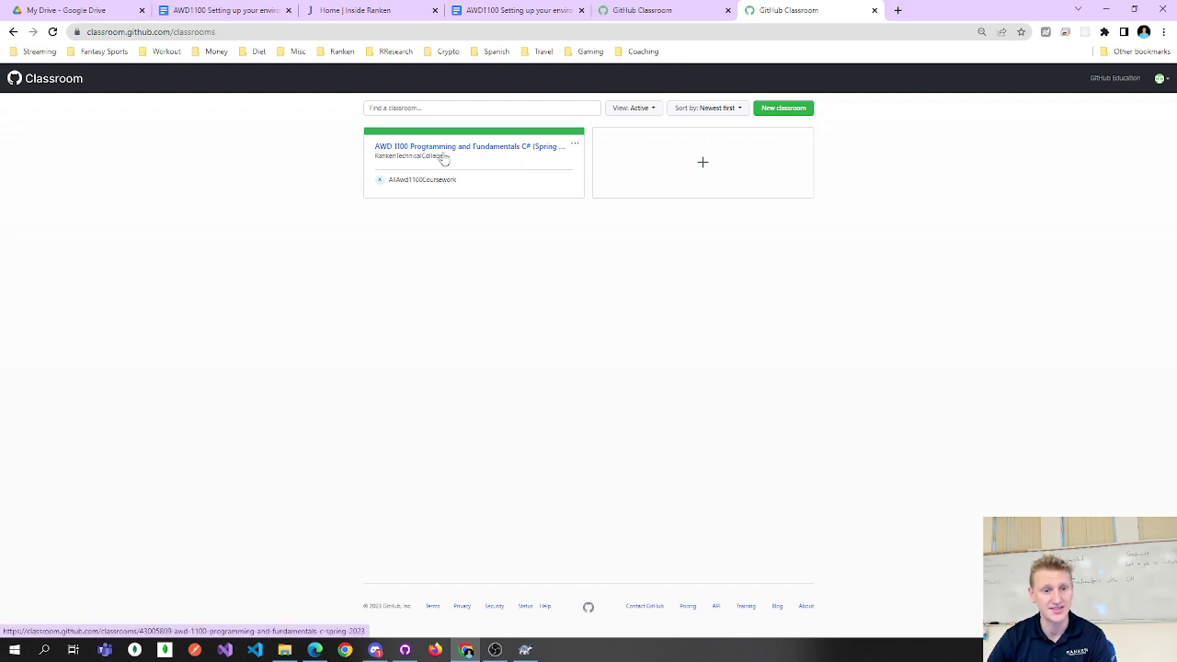
click(443, 153)
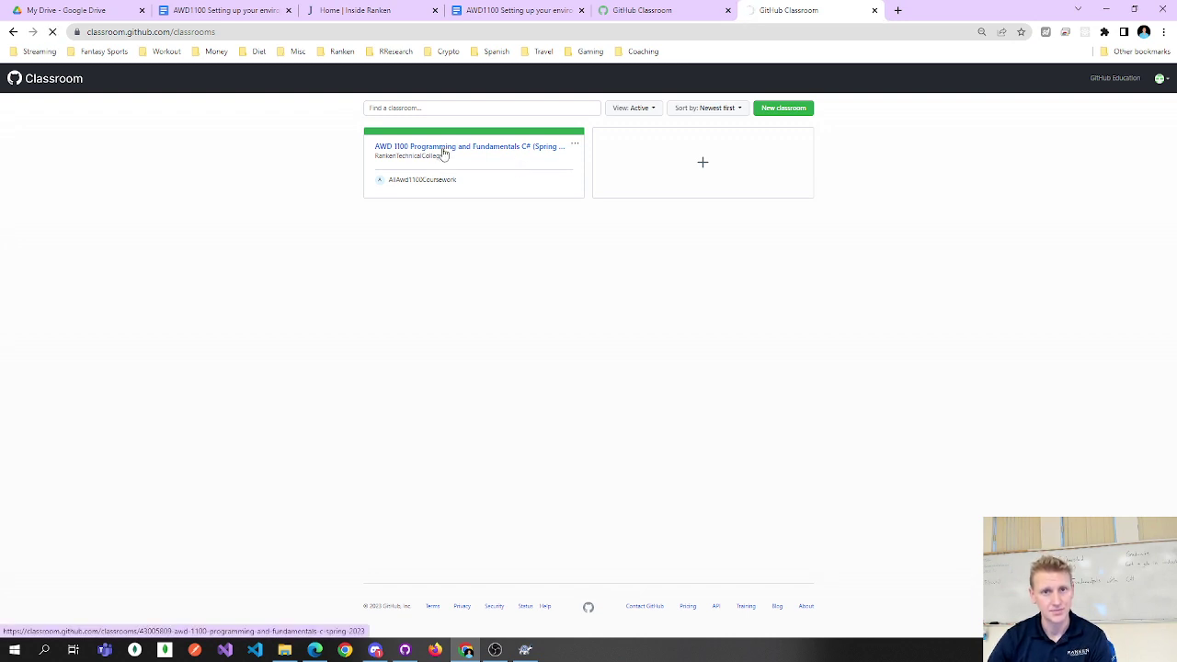
click(457, 188)
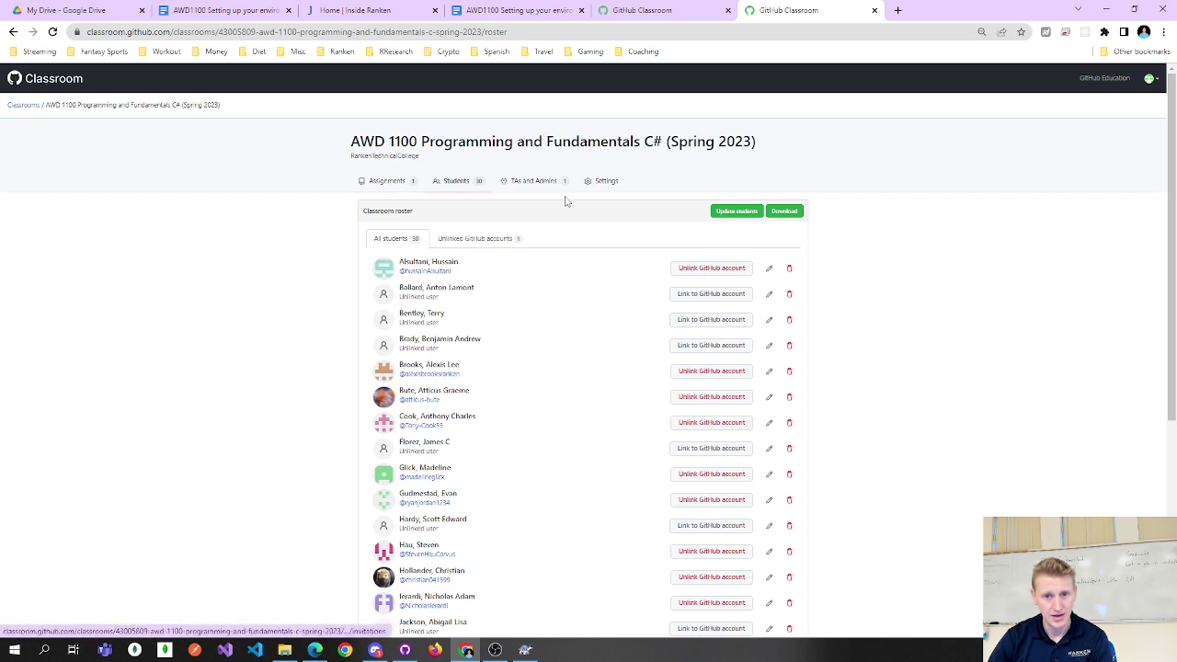
scroll(622, 294, down, 1)
scroll(643, 294, up, 2)
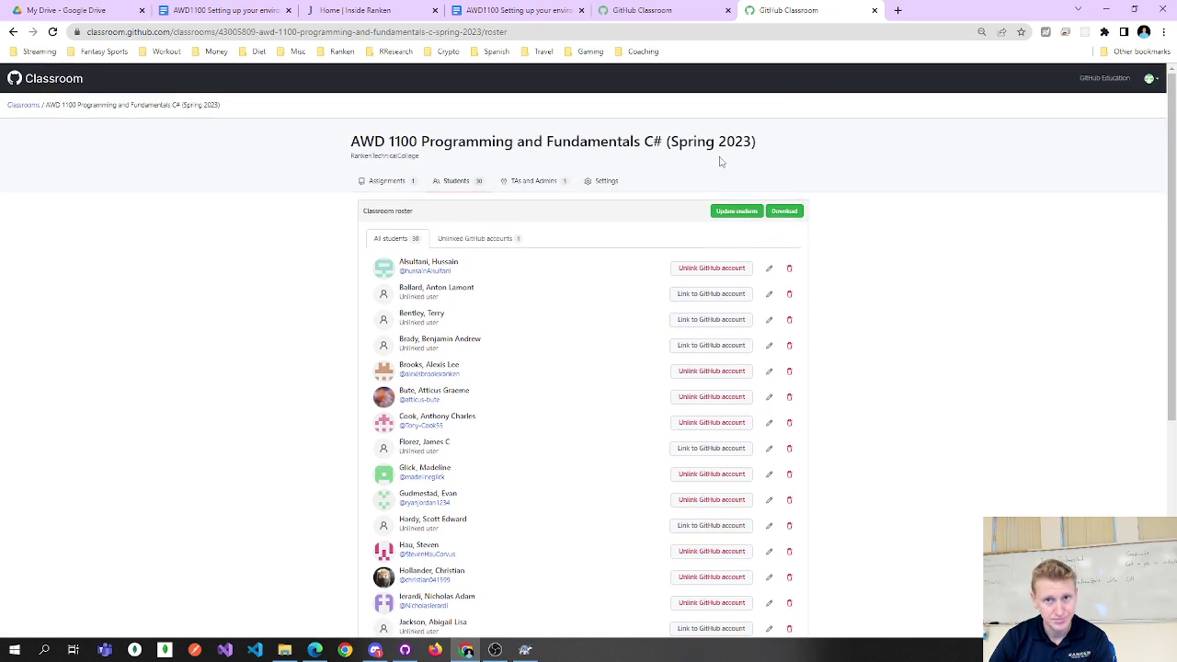
Load the github.com home dashboard in another new tab alongside the roster.
click(897, 10)
text(git)
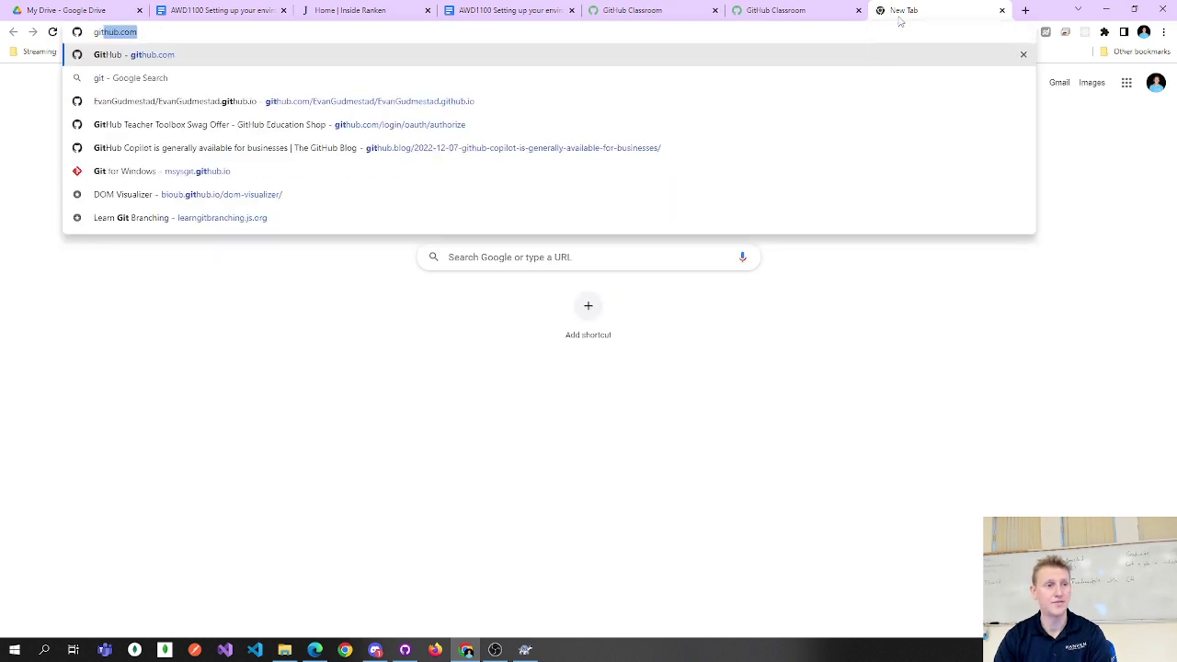
key(Return)
click(813, 9)
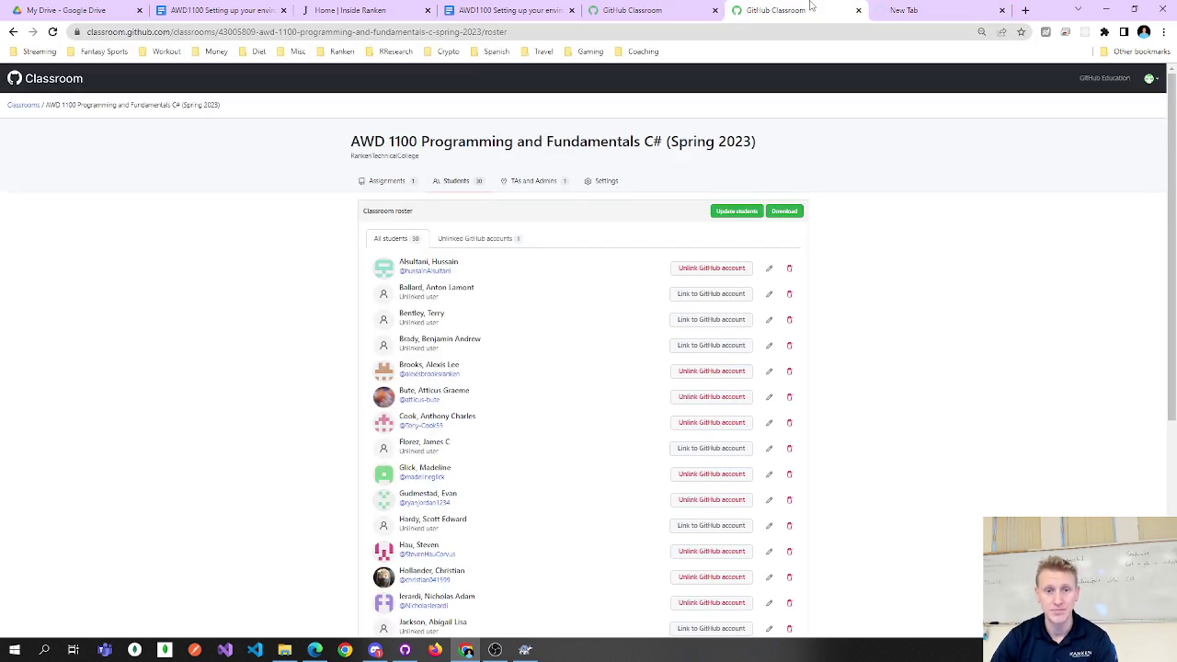
click(882, 11)
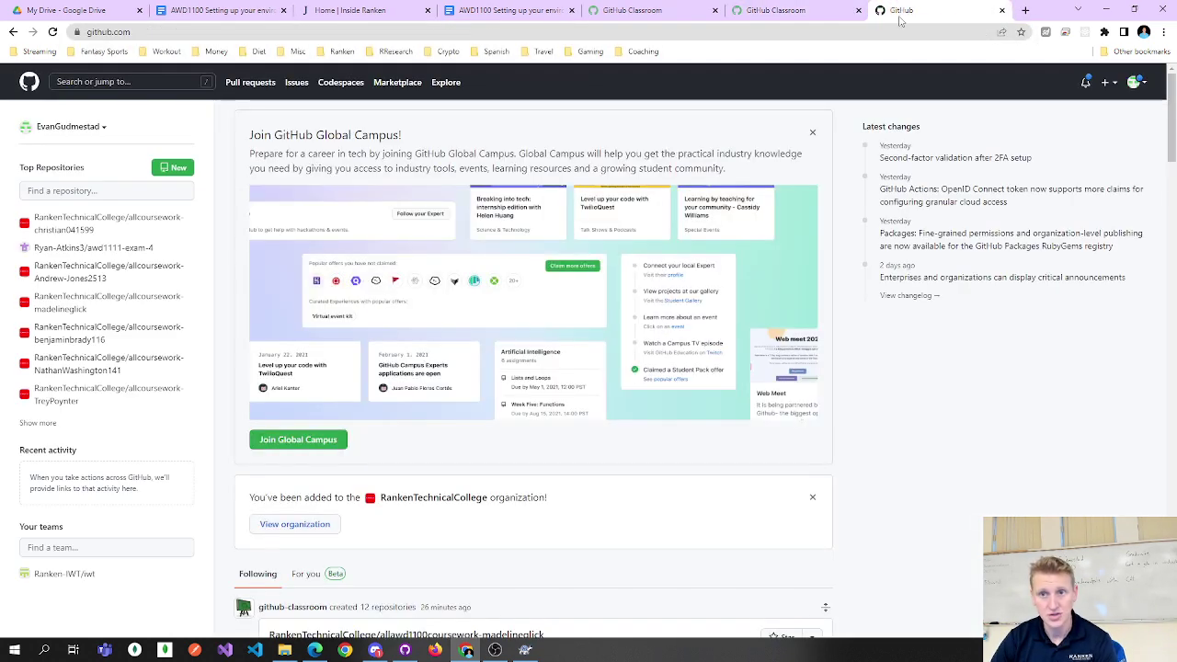
Preview the first Top Repositories coursework repo, check the account and context menus, then return to the roster.
click(50, 228)
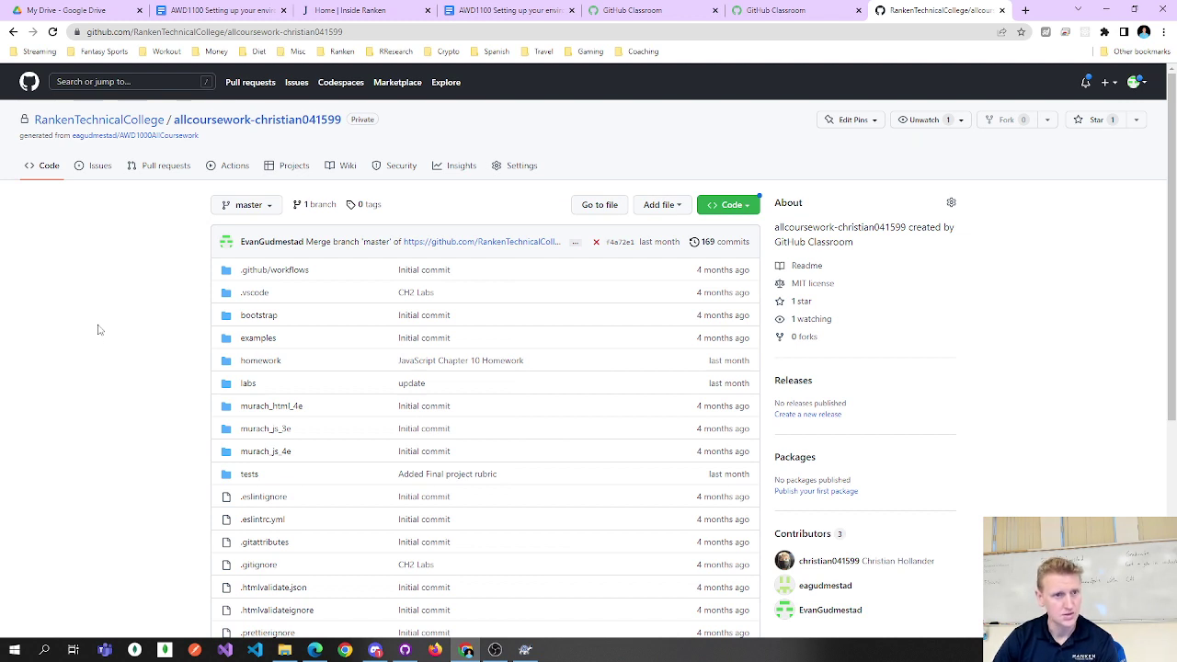
key(alt+Left)
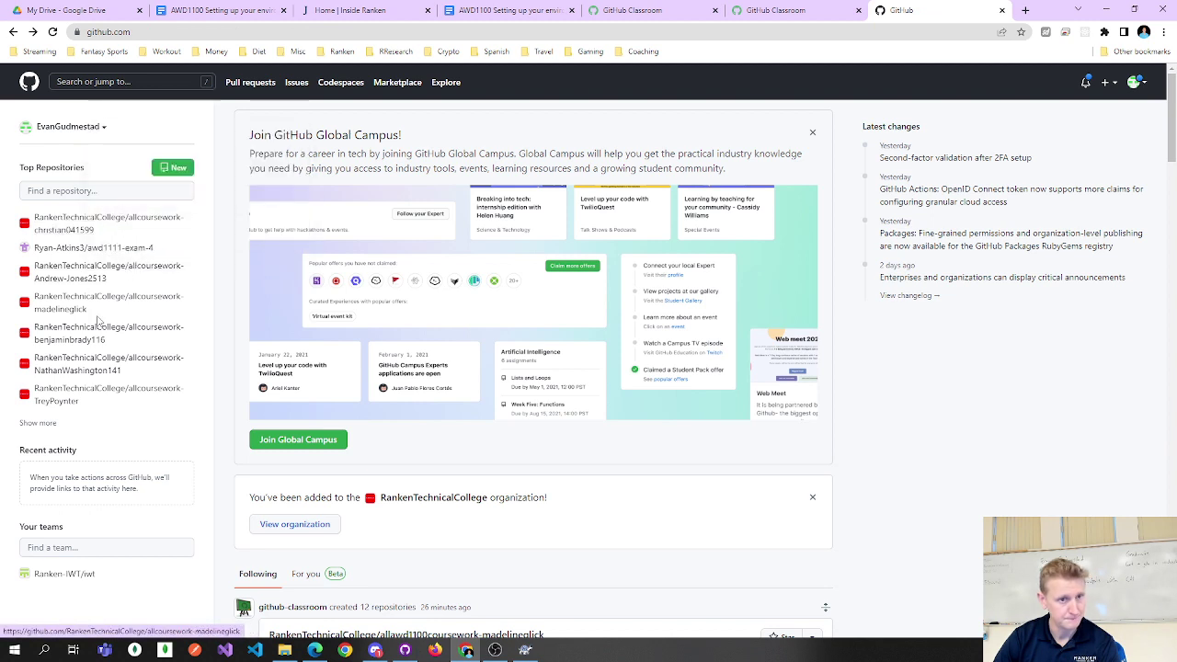
click(1136, 82)
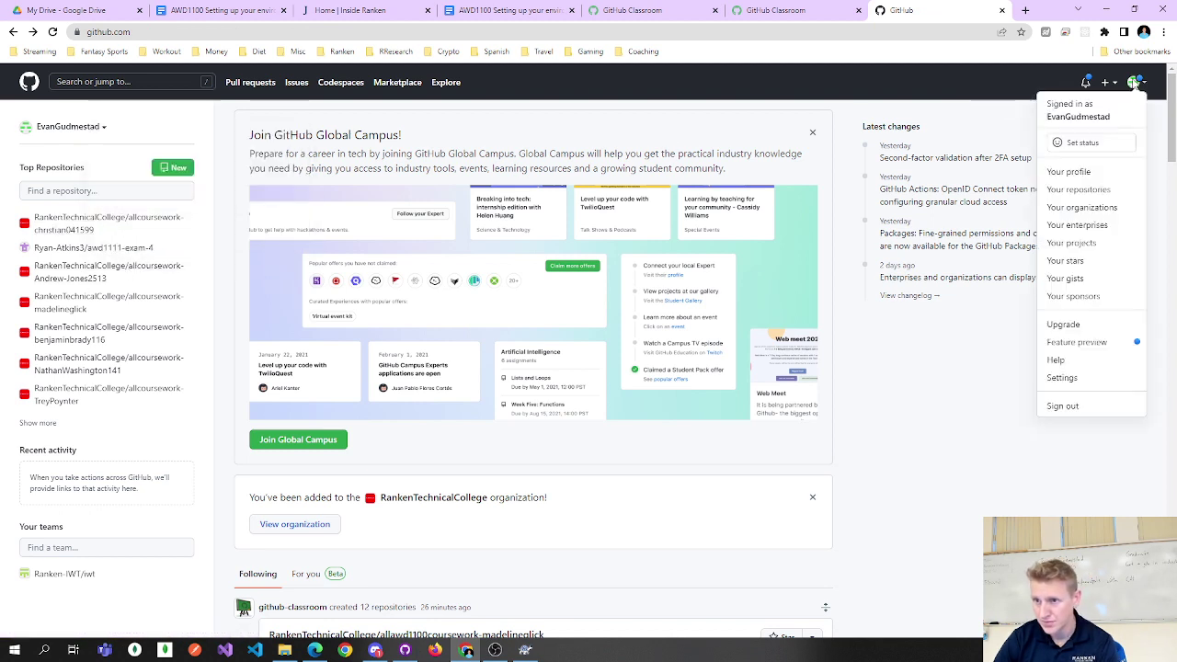
click(1137, 83)
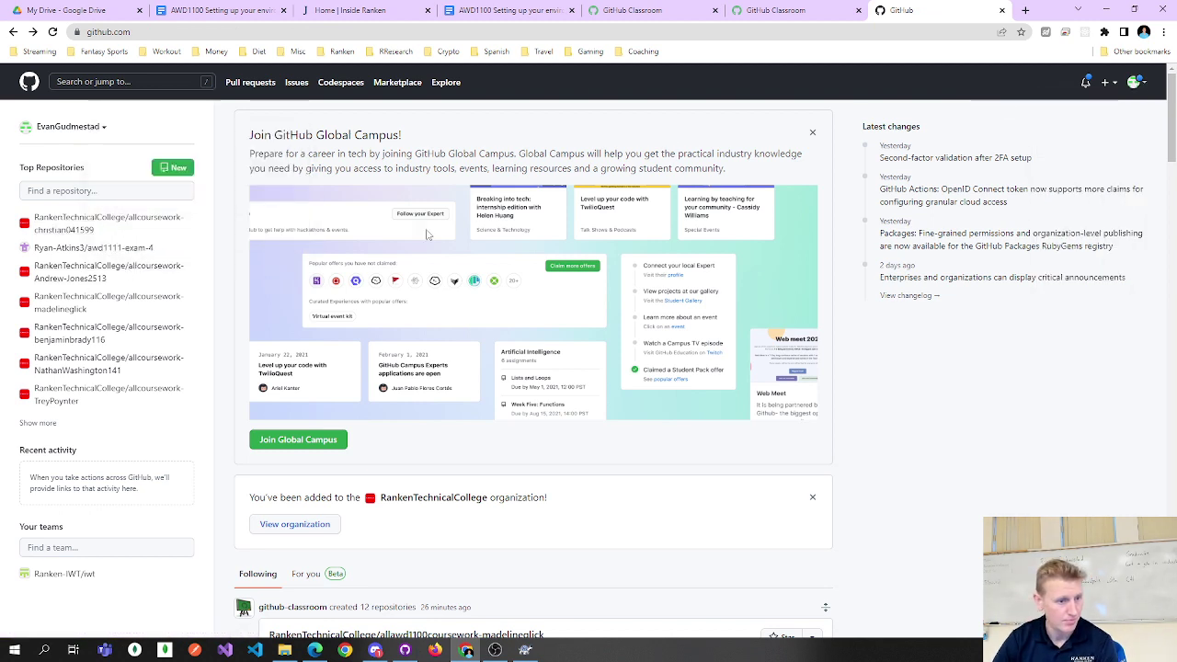
click(101, 129)
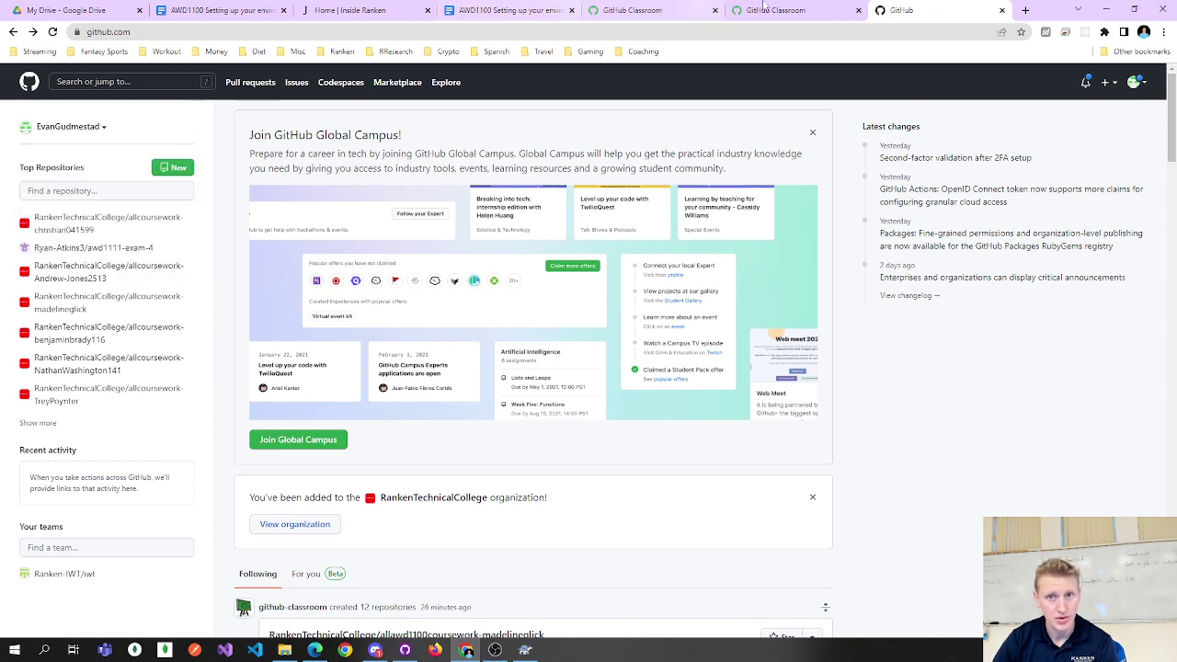
click(781, 10)
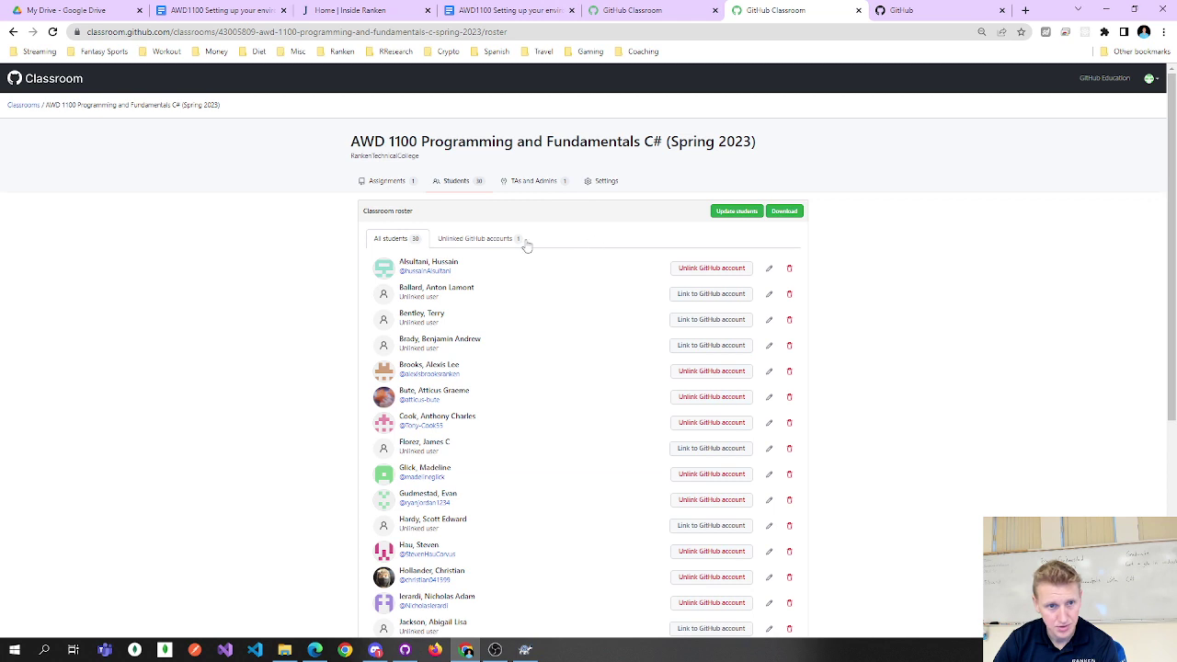
Inspect two linked students' GitHub profiles and repository lists, then return to the GitHub dashboard.
click(431, 274)
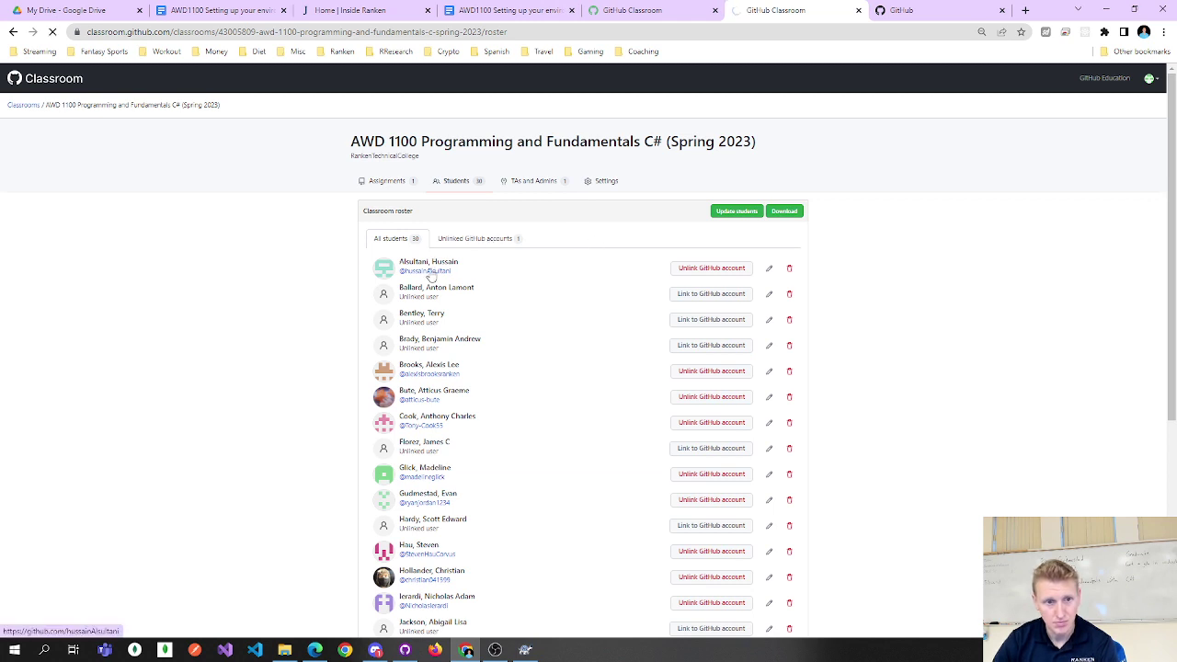
click(551, 133)
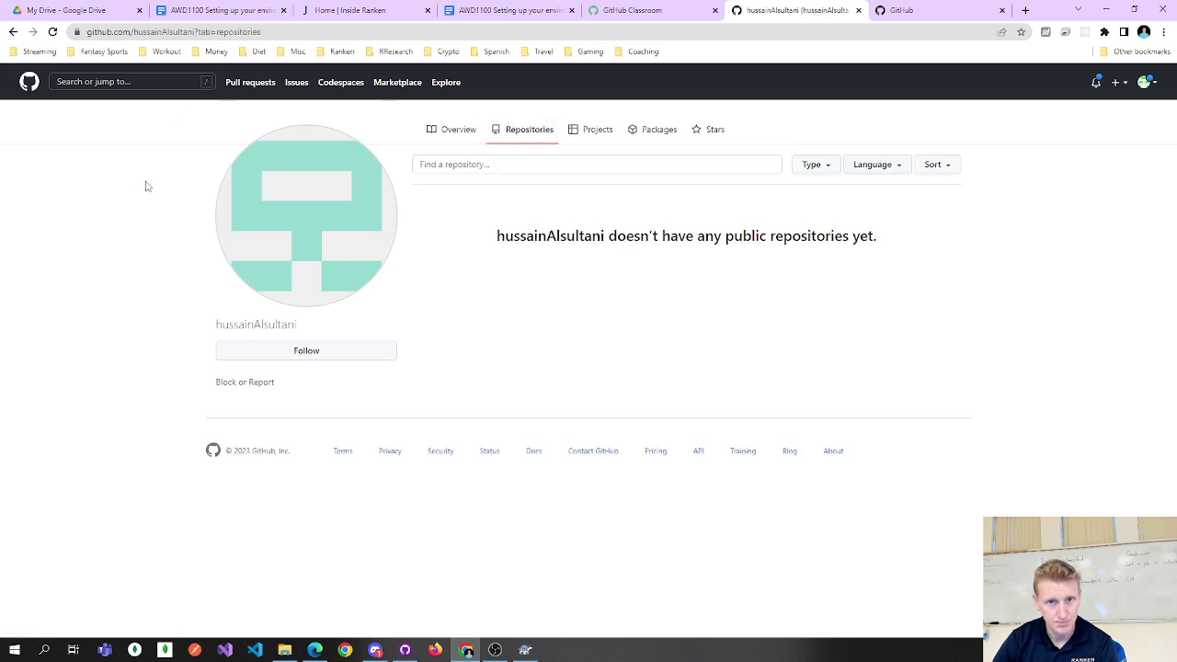
key(alt+Left)
key(alt+Left)
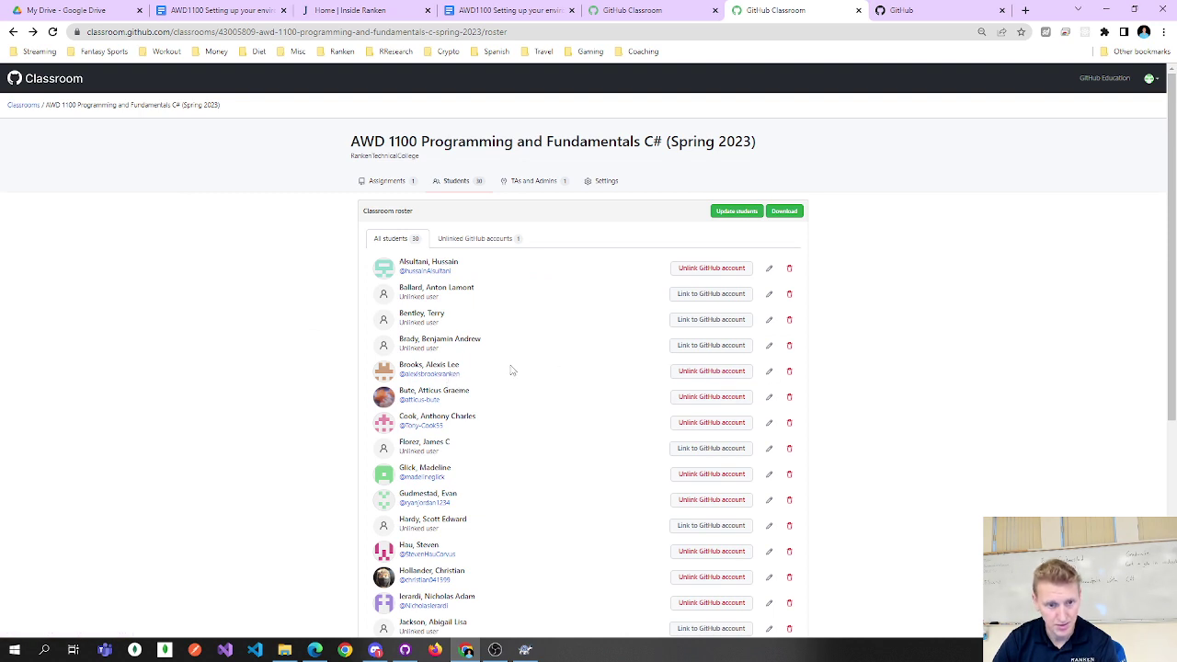
scroll(512, 368, down, 1)
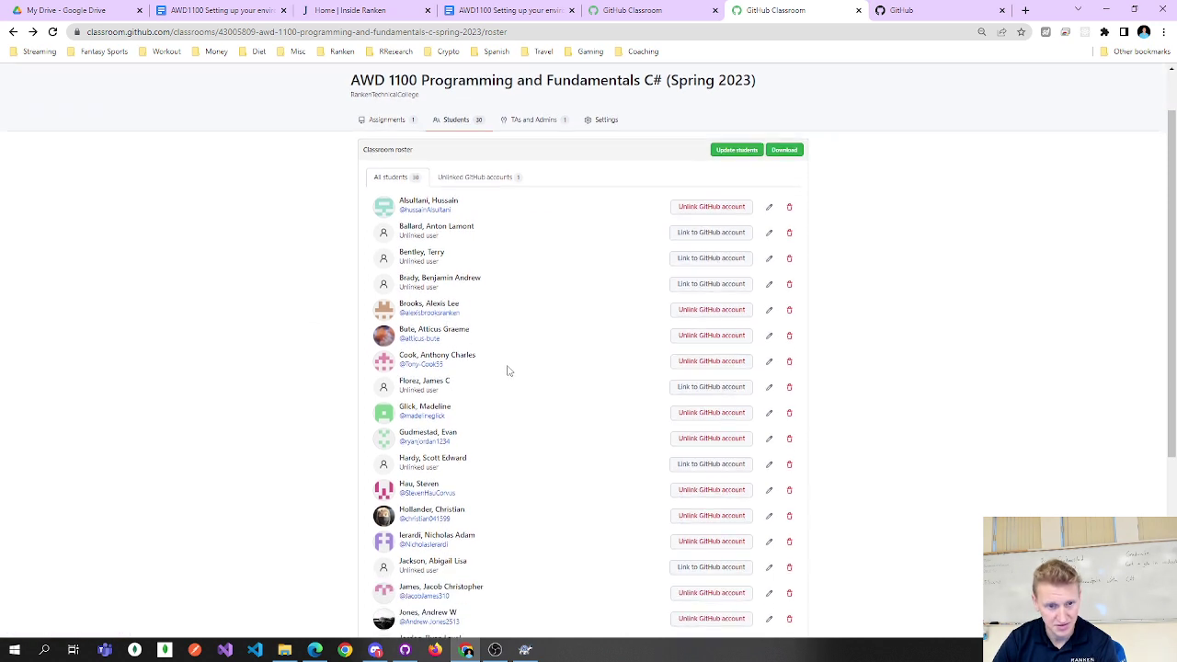
click(437, 420)
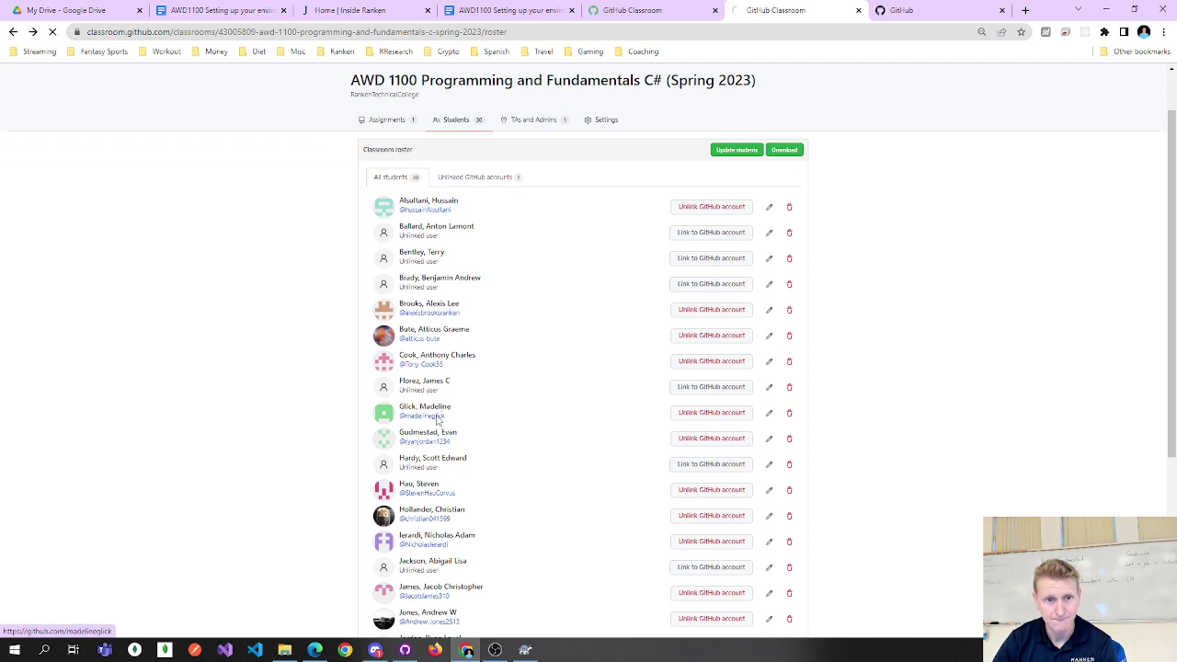
click(529, 128)
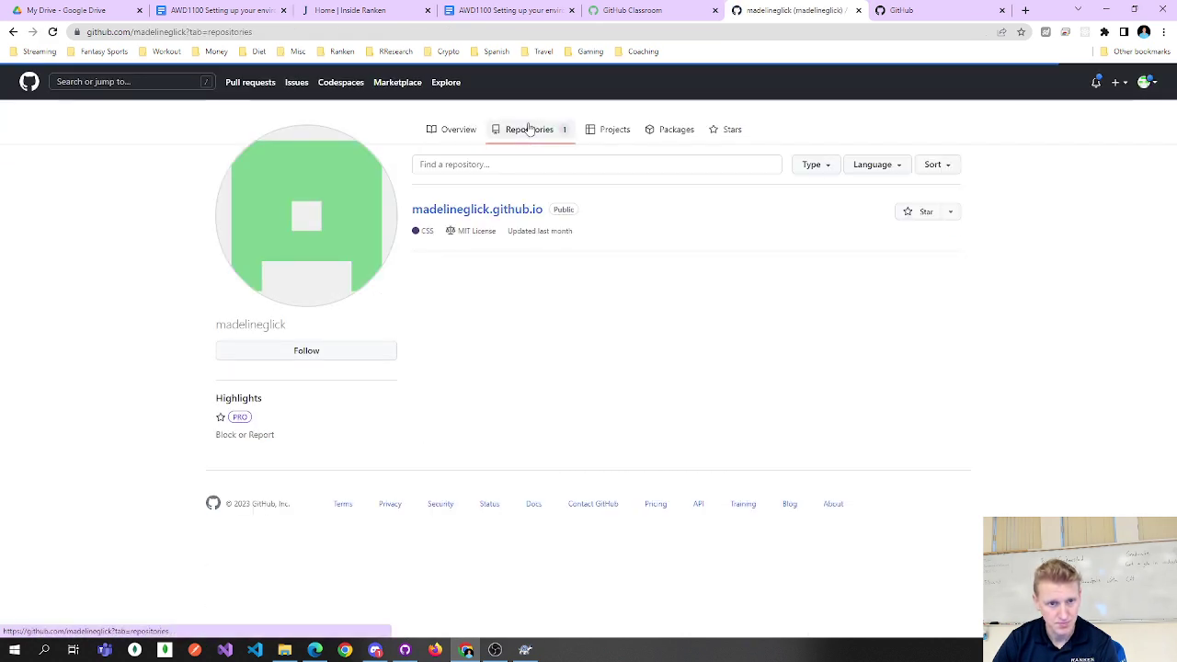
key(alt+Left)
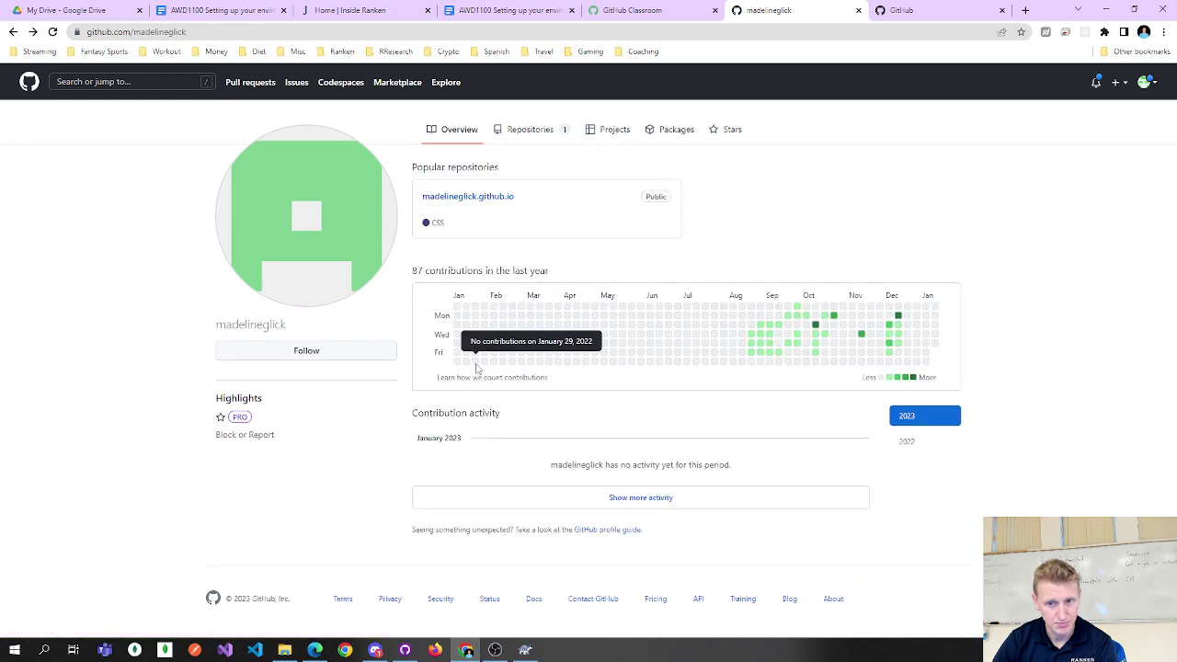
key(alt+Left)
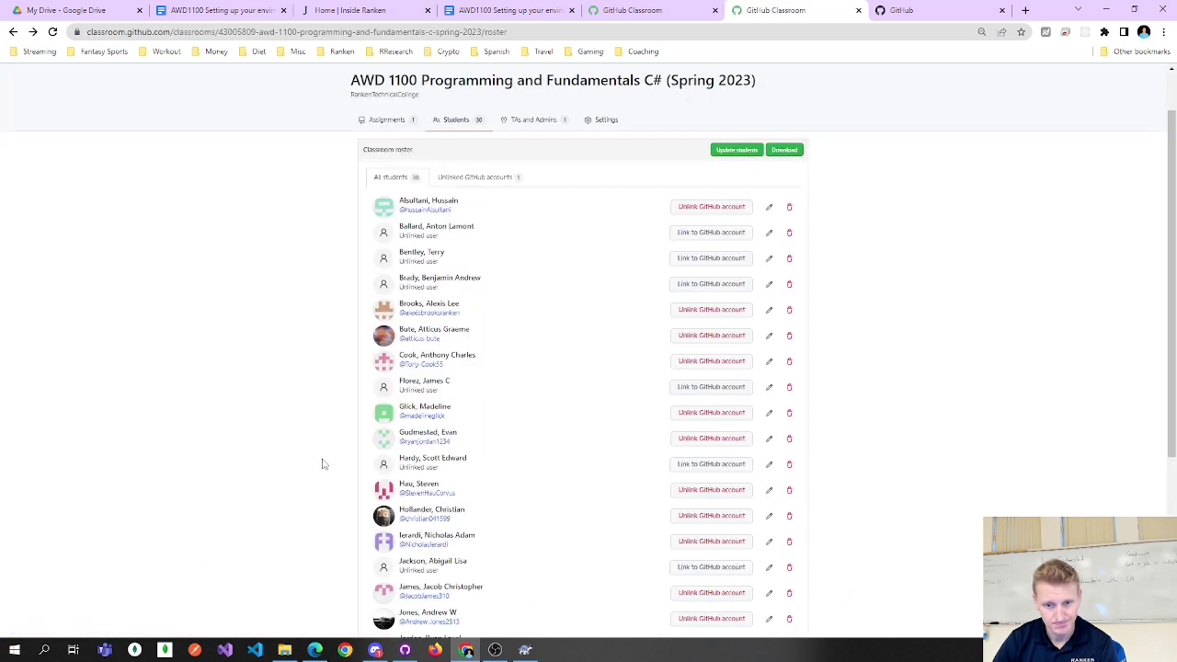
click(901, 10)
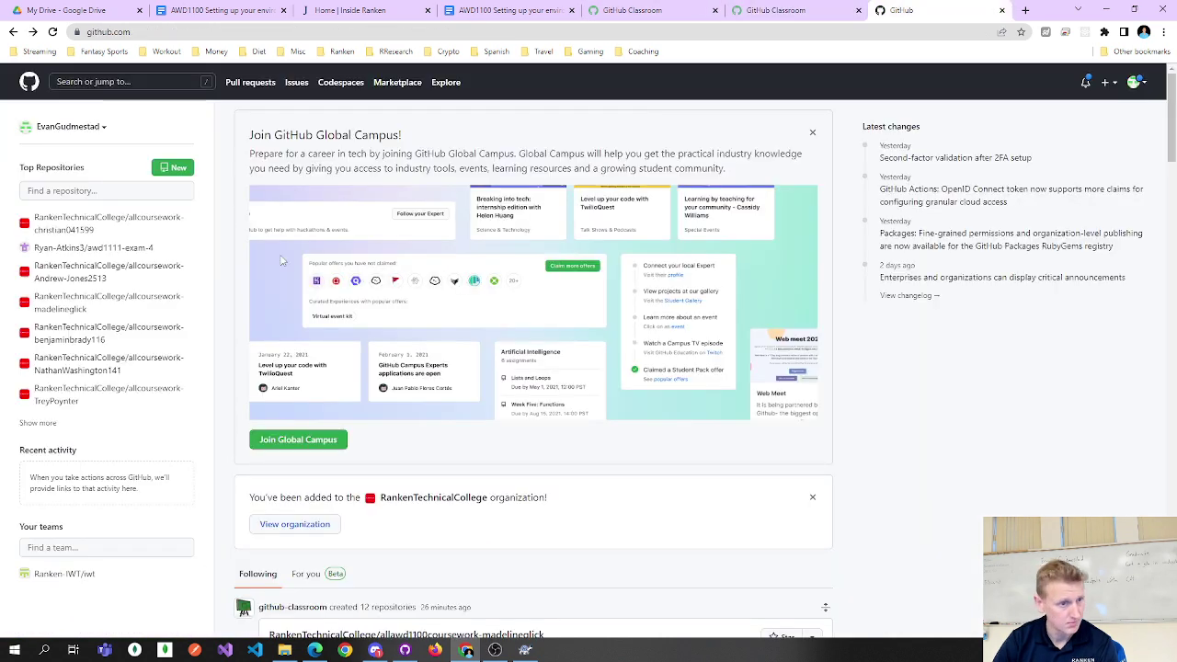
Filter Top Repositories by 'glick', then 'awd1100', and clear the filter again.
click(122, 190)
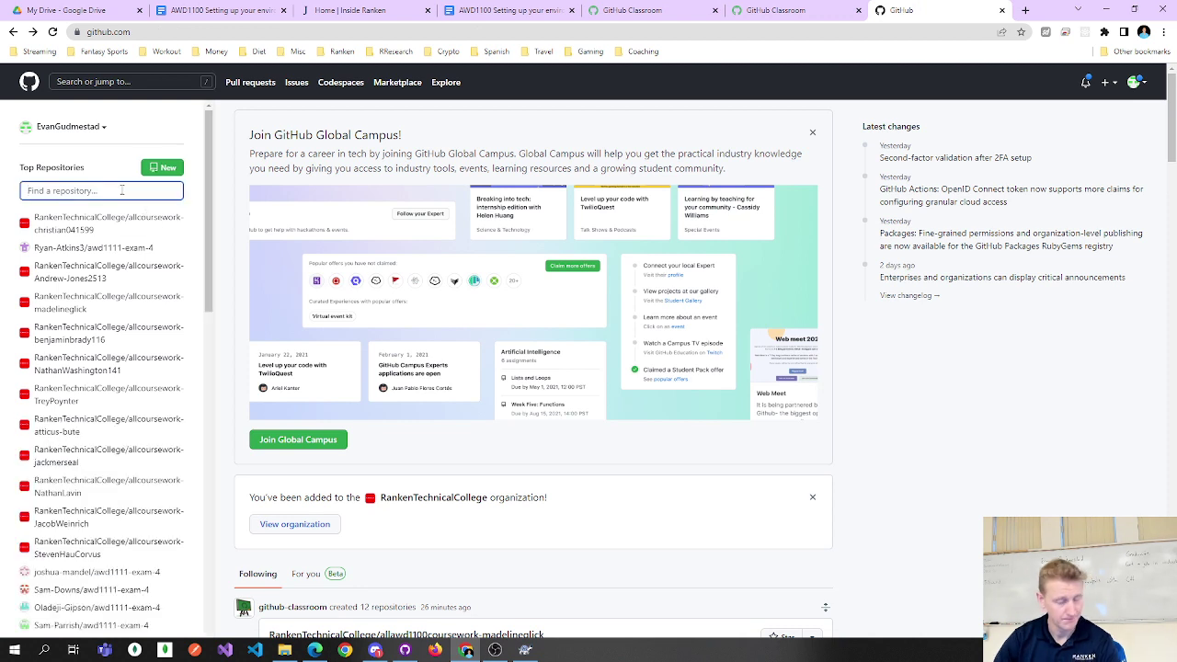
text(glick)
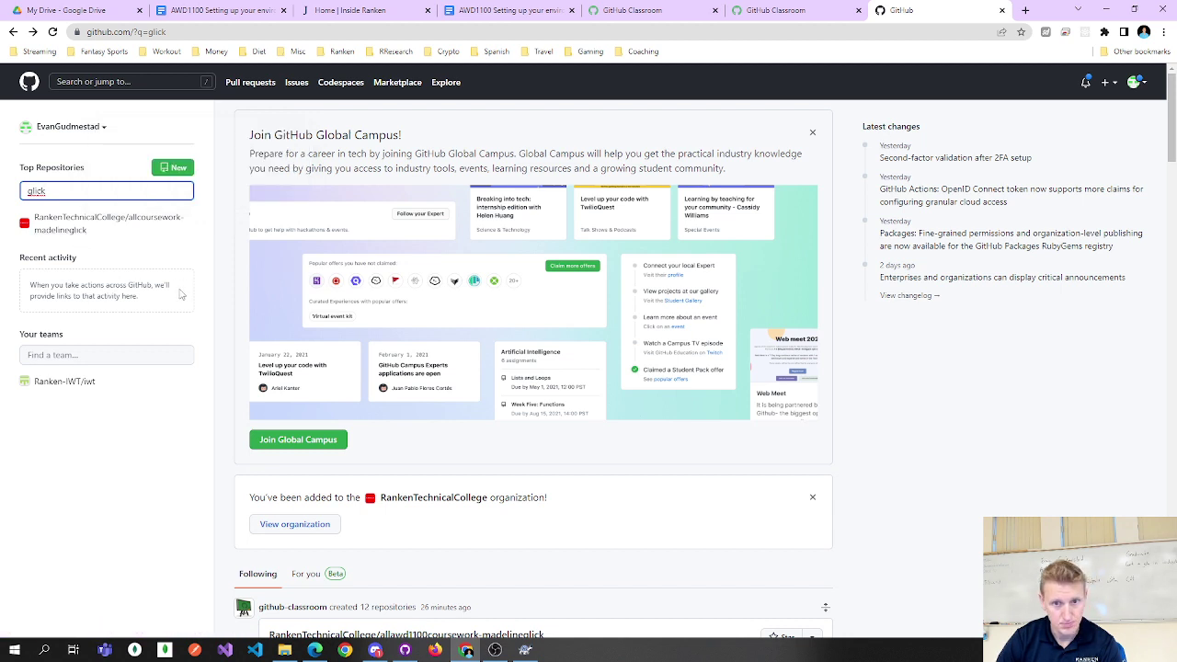
drag(83, 194, 3, 191)
text(awd1100)
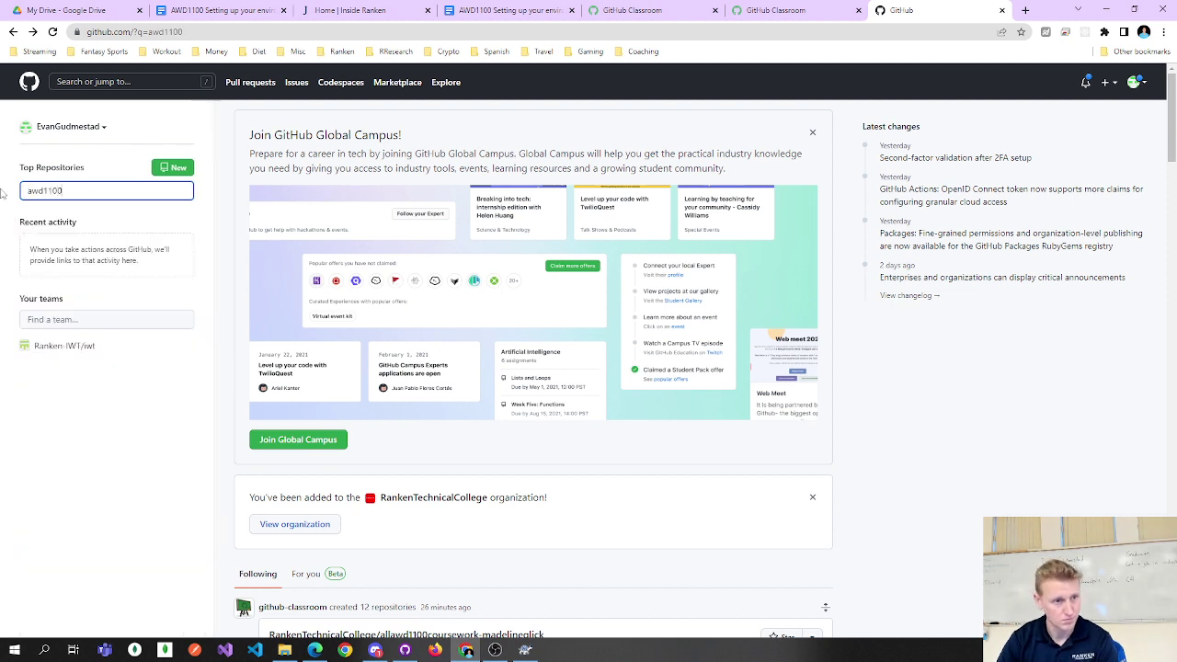
drag(63, 191, 25, 191)
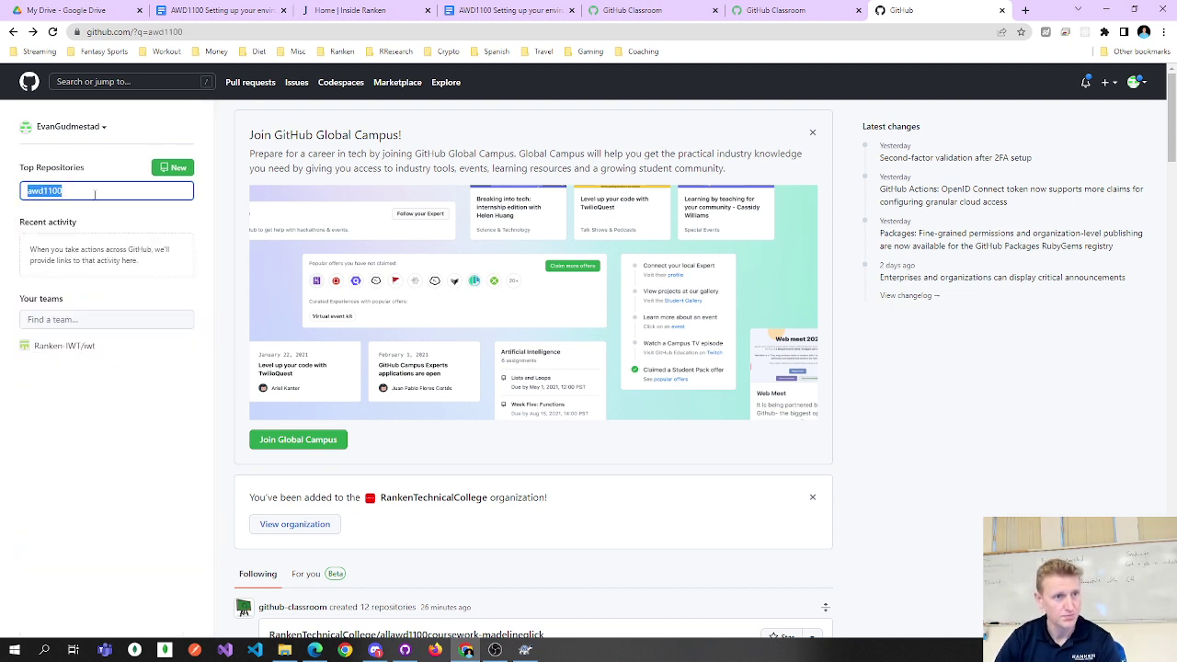
key(BackSpace)
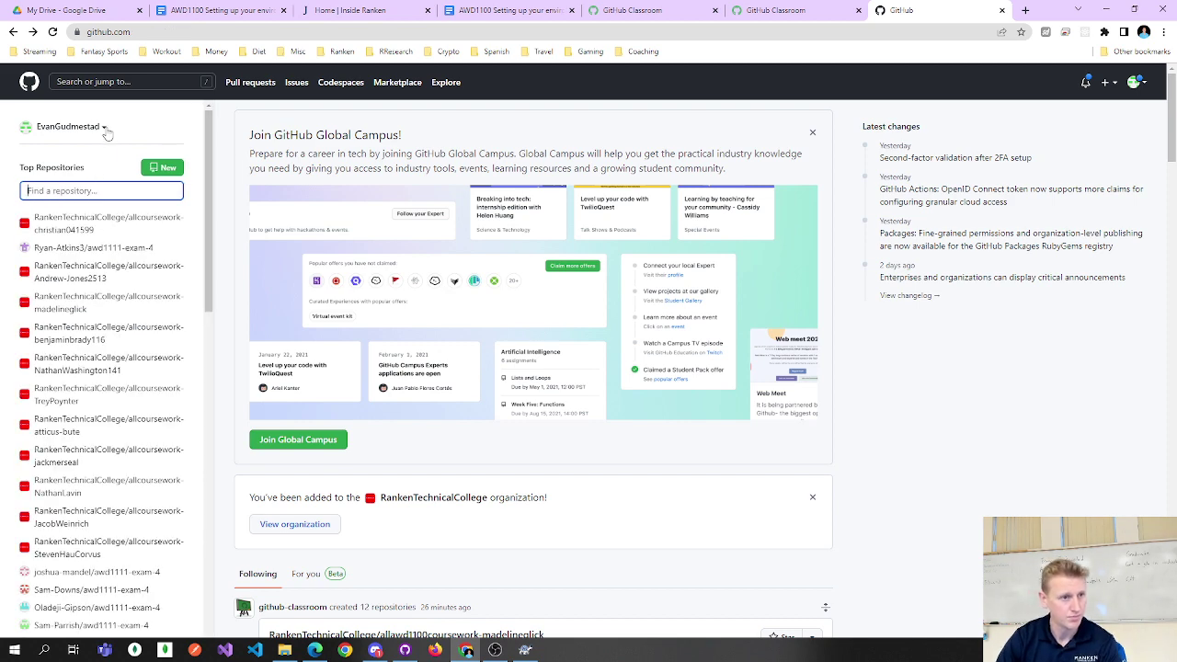
Switch the dashboard context to the RankenTechnicalCollege organization.
click(104, 128)
click(96, 214)
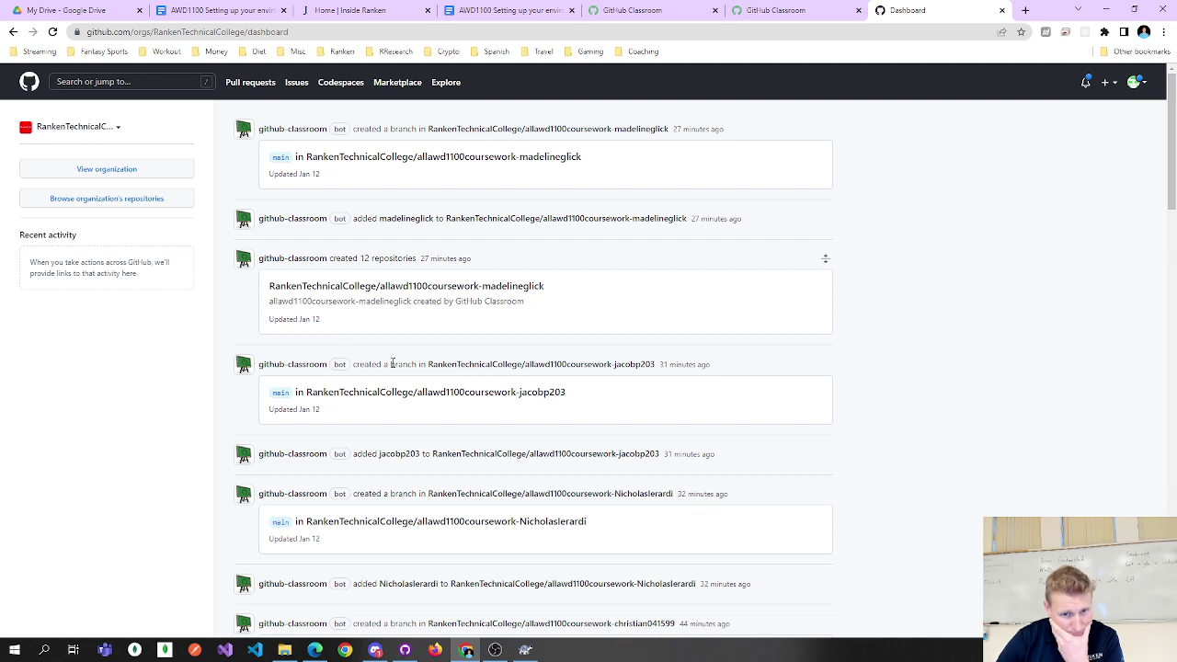
mouse_move(492, 373)
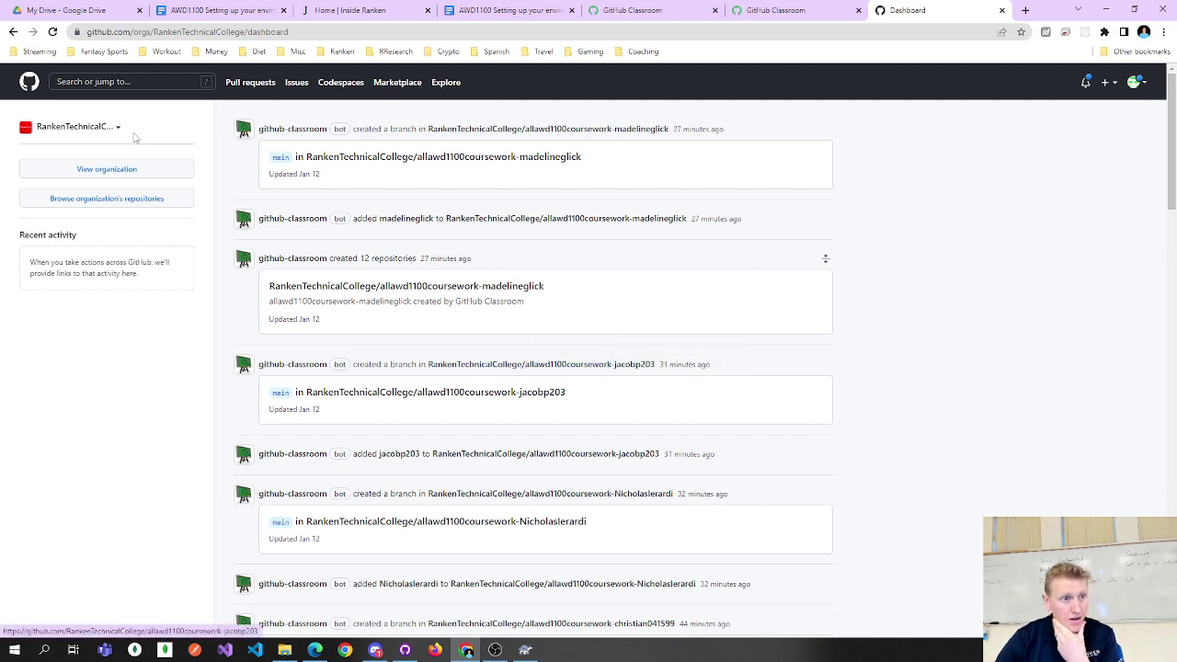
Open the student's allawd1100coursework repository from the RankenTechnicalCollege feed.
click(447, 166)
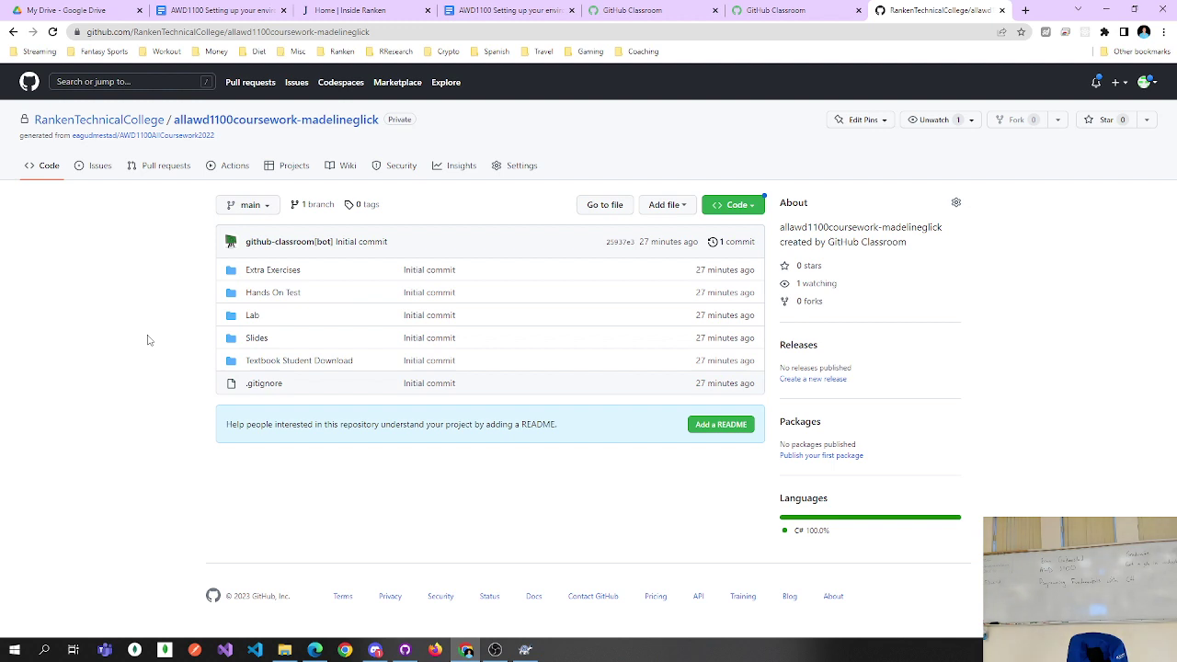
click(495, 650)
click(1090, 359)
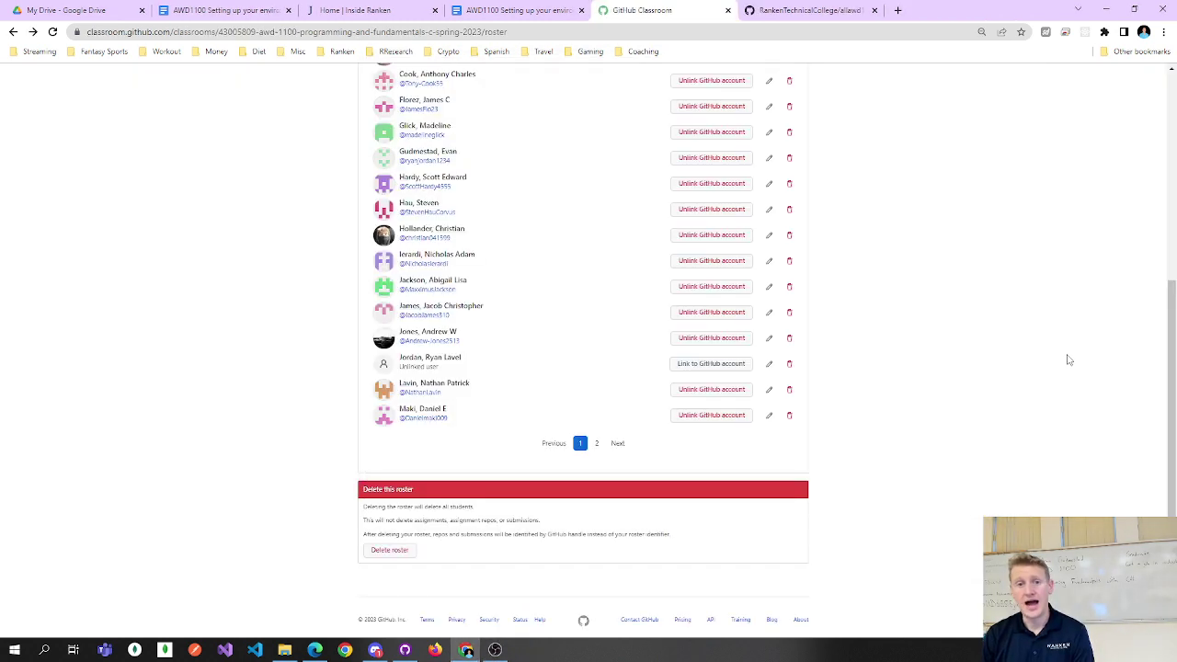
scroll(1090, 360, up, 10)
click(805, 10)
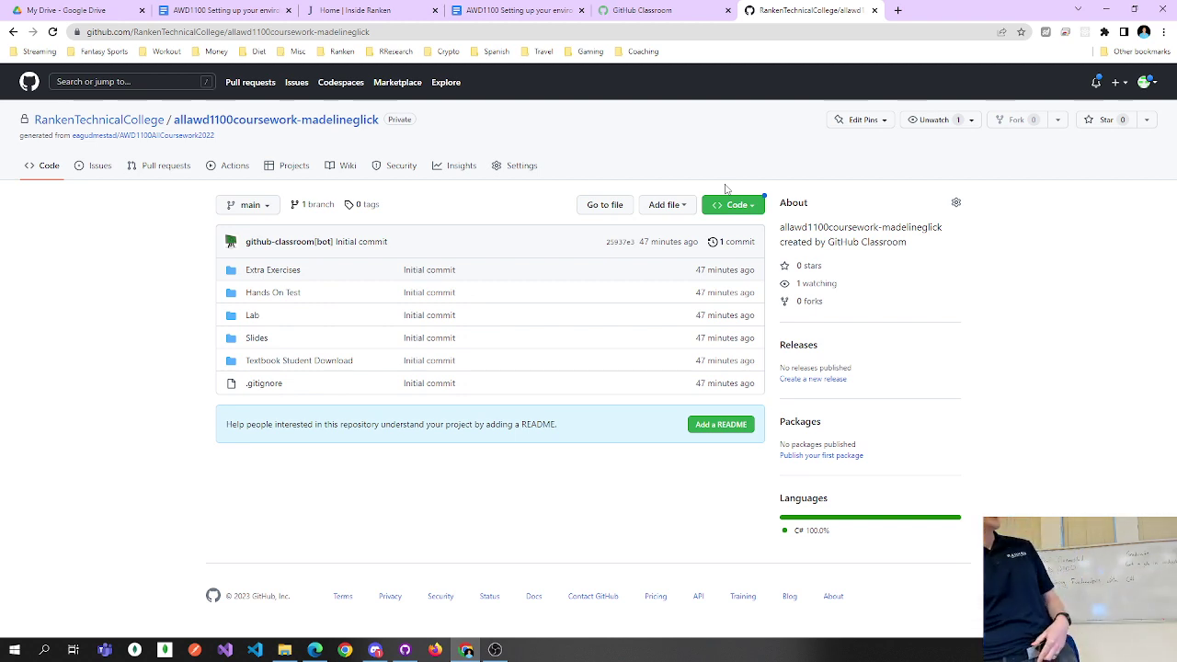
Copy the allawd1100coursework repository's HTTPS clone URL from the Code menu.
click(736, 204)
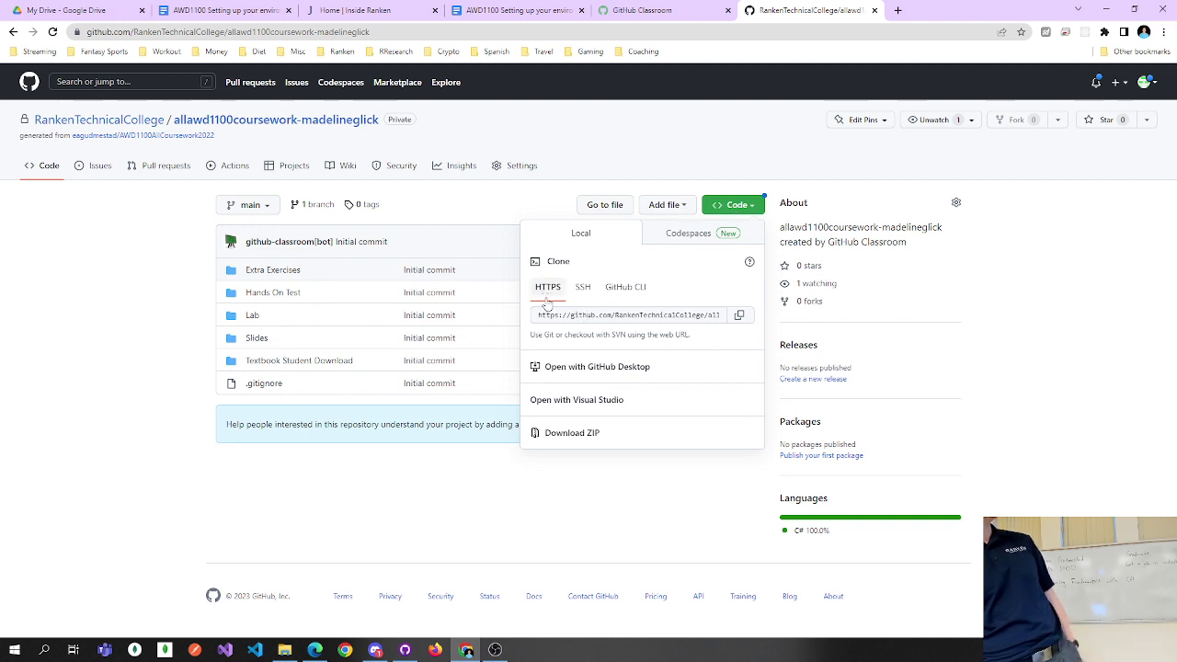
click(668, 316)
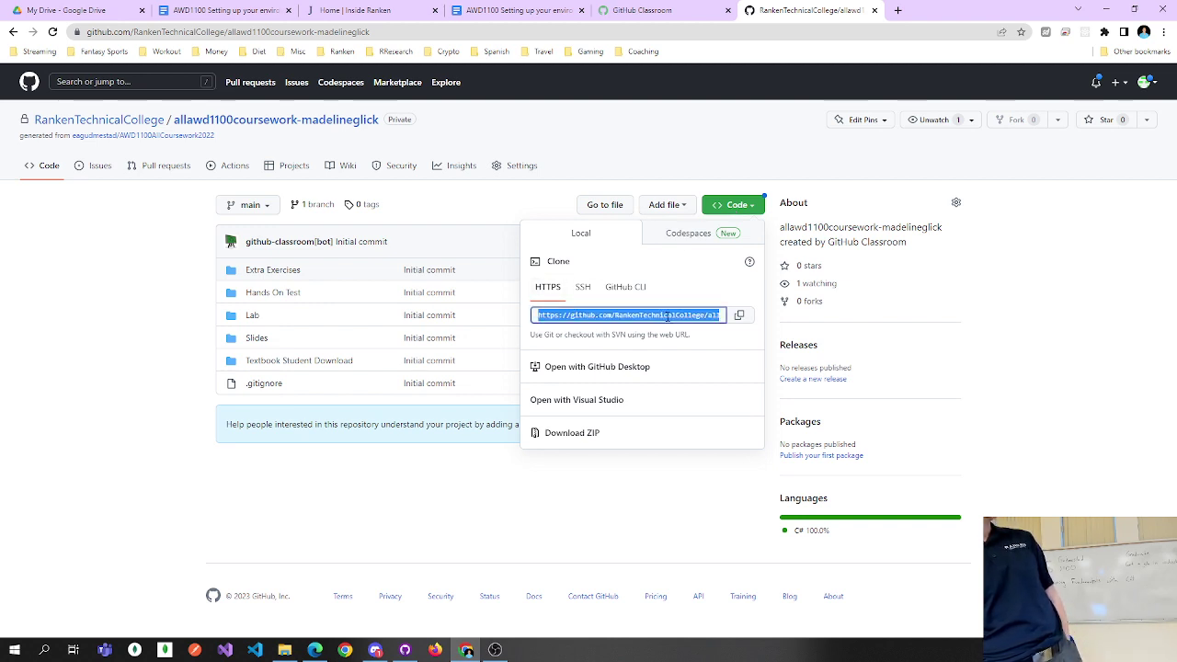
mouse_move(667, 315)
mouse_down()
mouse_move(739, 317)
mouse_move(528, 312)
mouse_move(676, 315)
mouse_up()
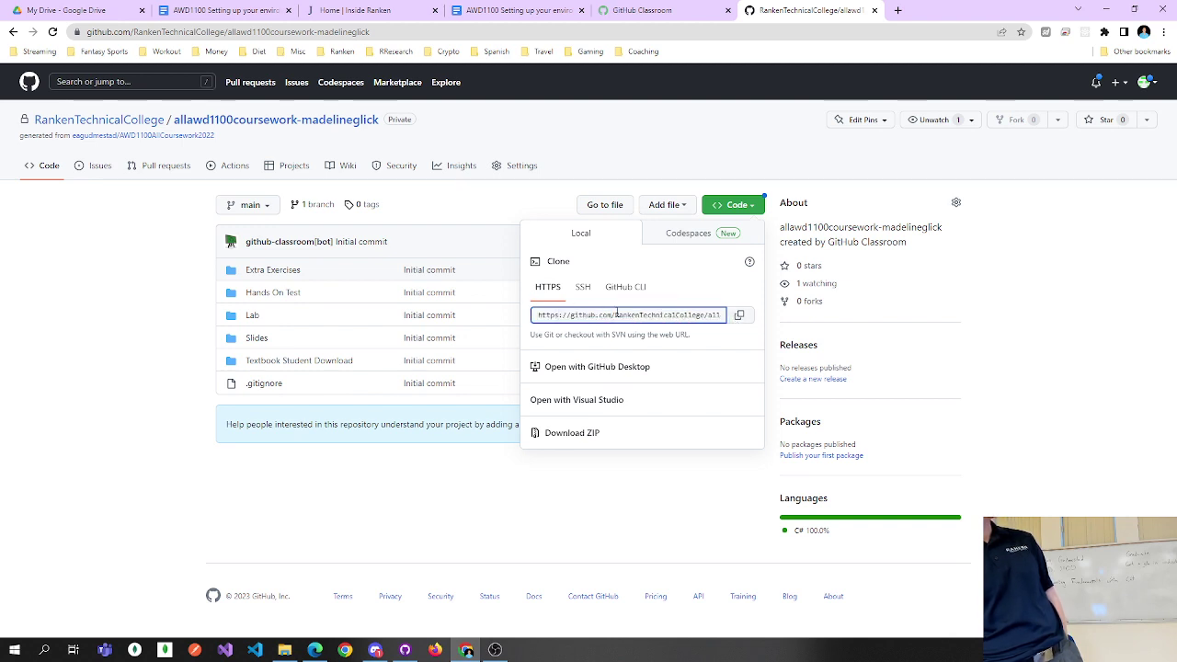
double_click(682, 316)
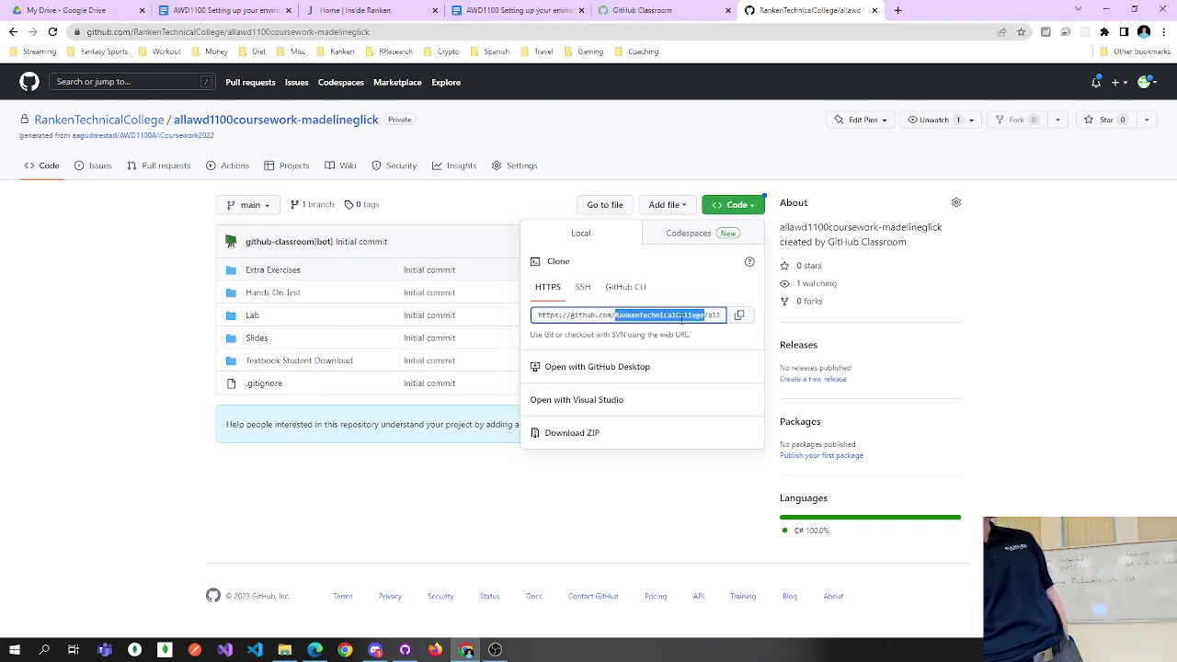
click(740, 319)
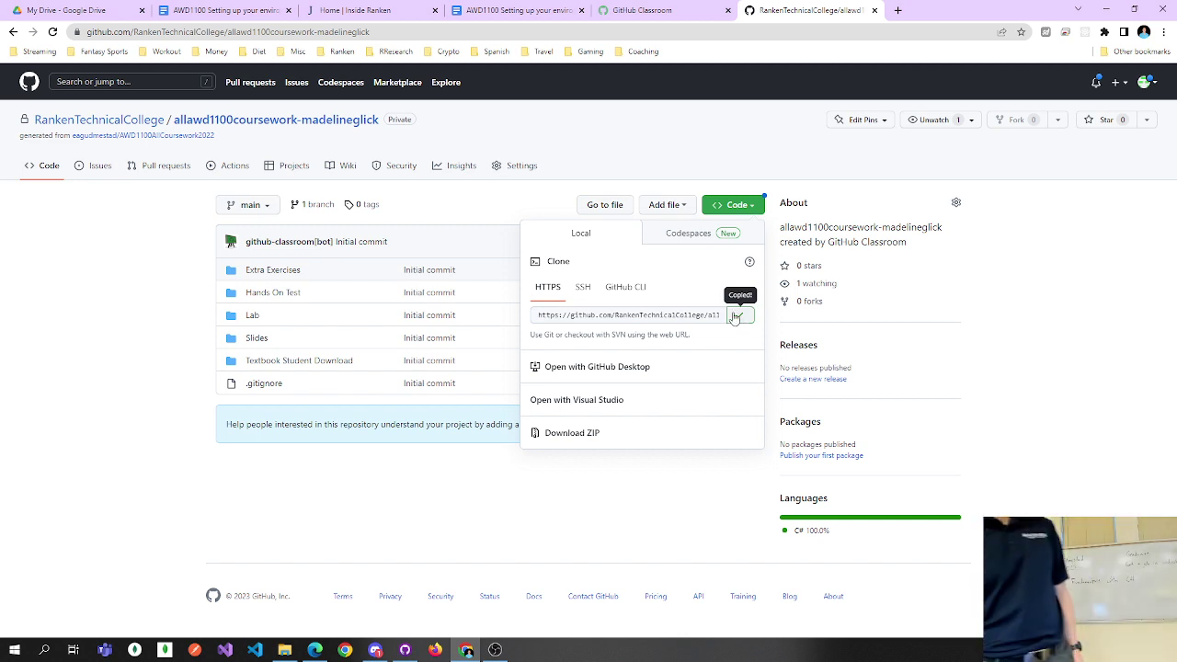
Bring GitHub Desktop forward, dismiss the Current repository list, and go to the File menu.
mouse_move(404, 654)
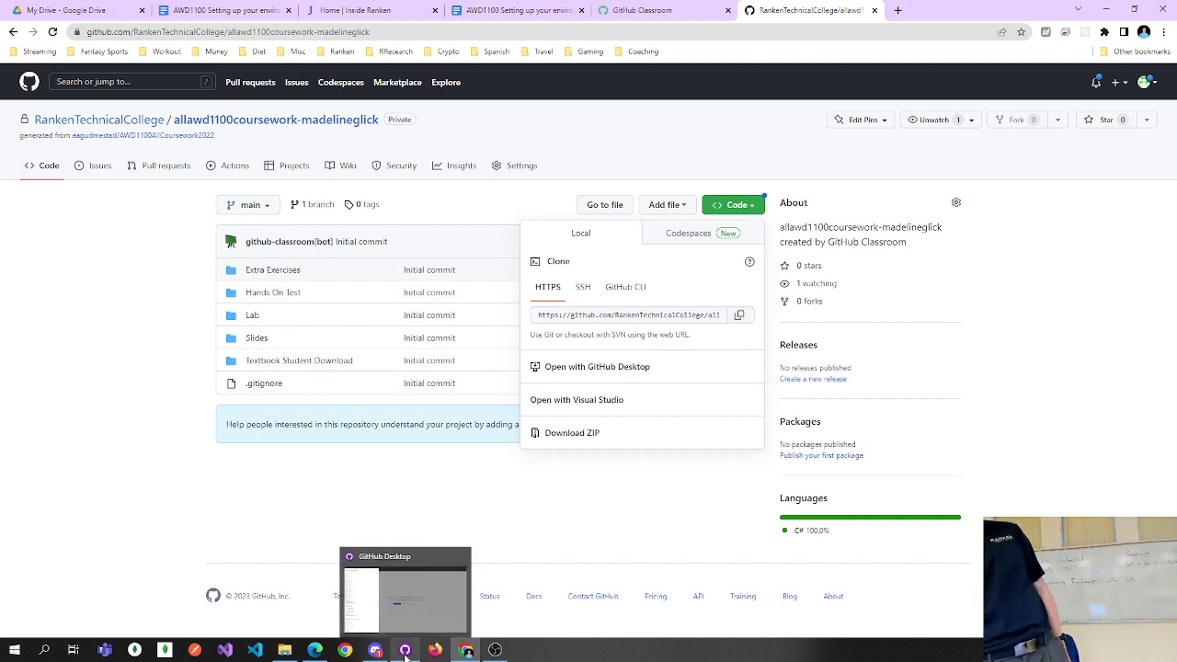
click(426, 594)
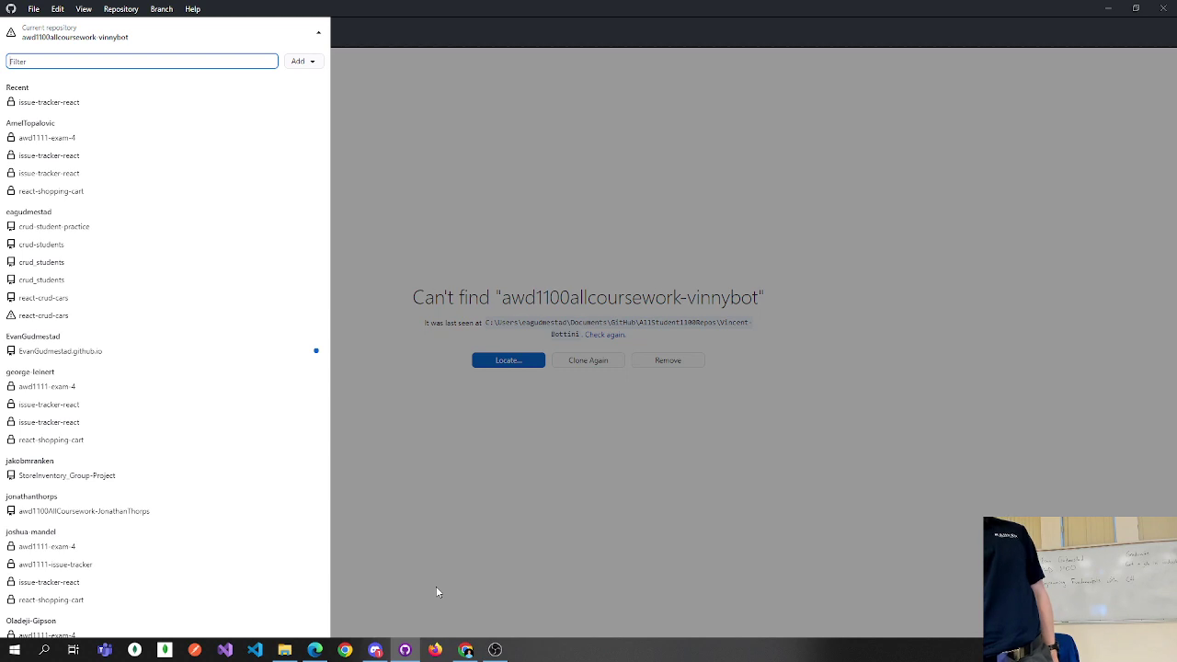
click(487, 531)
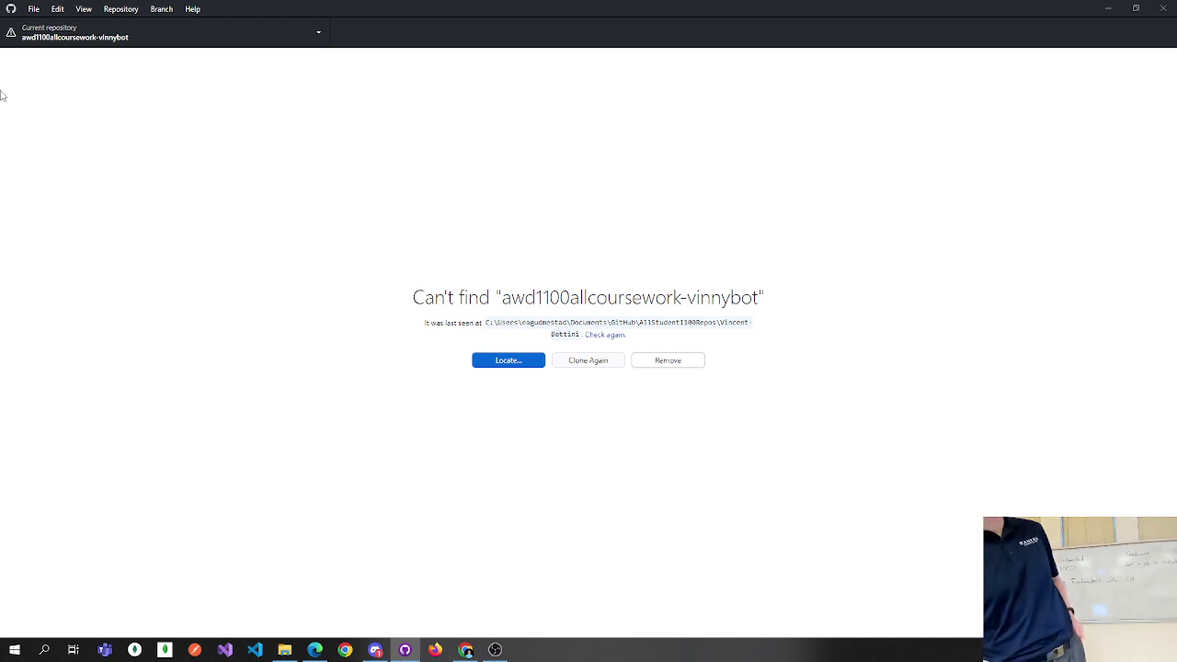
click(33, 9)
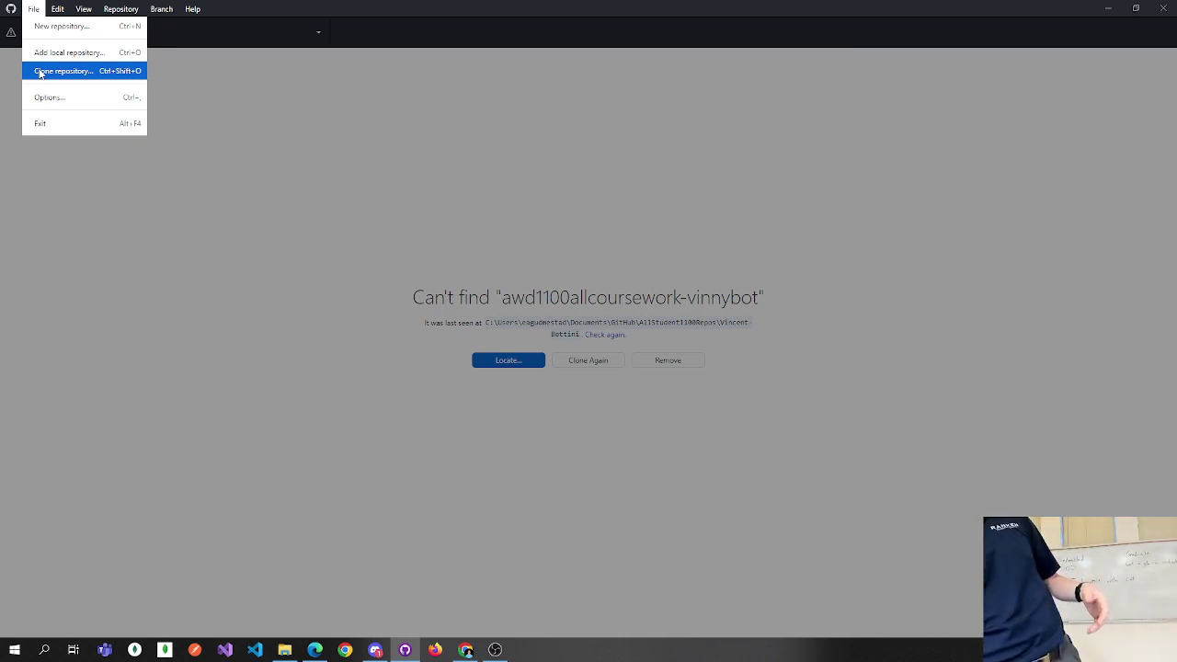
Start File > Clone repository on the URL tab and bring up the Local path folder picker.
click(40, 71)
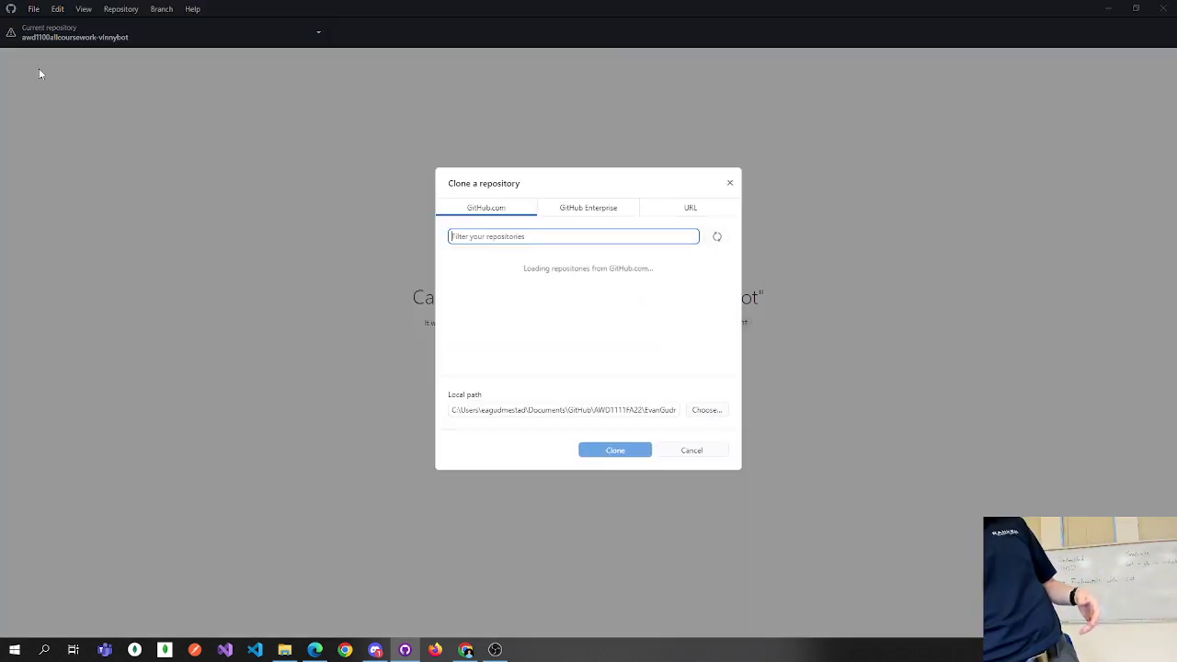
click(690, 210)
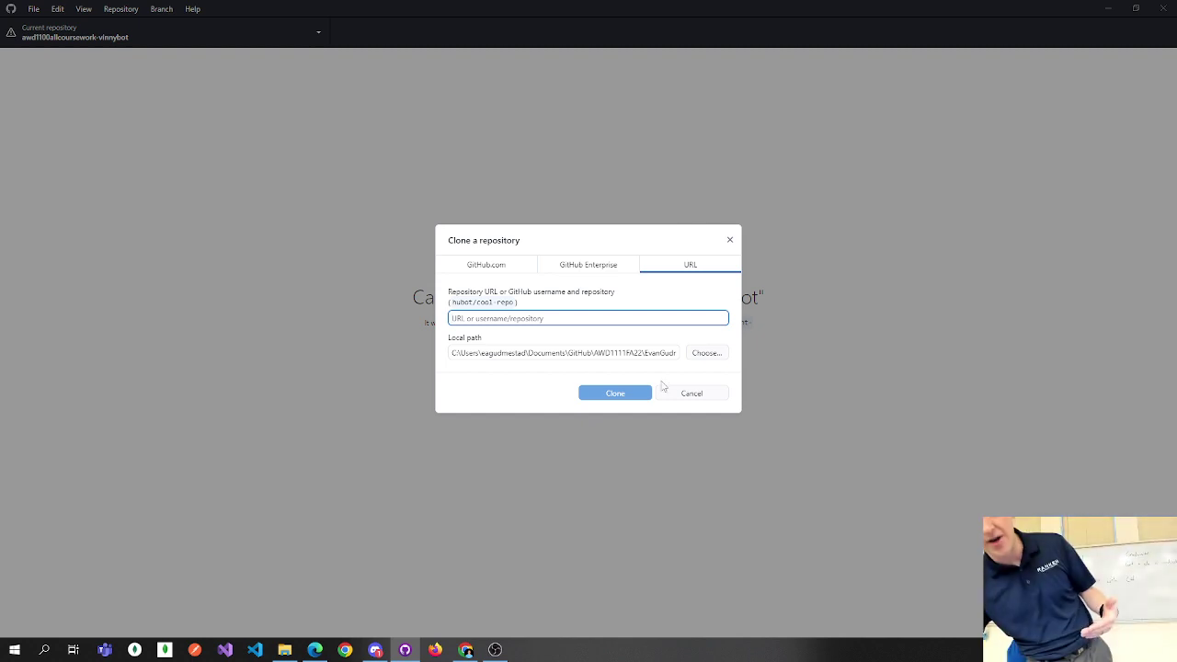
click(722, 356)
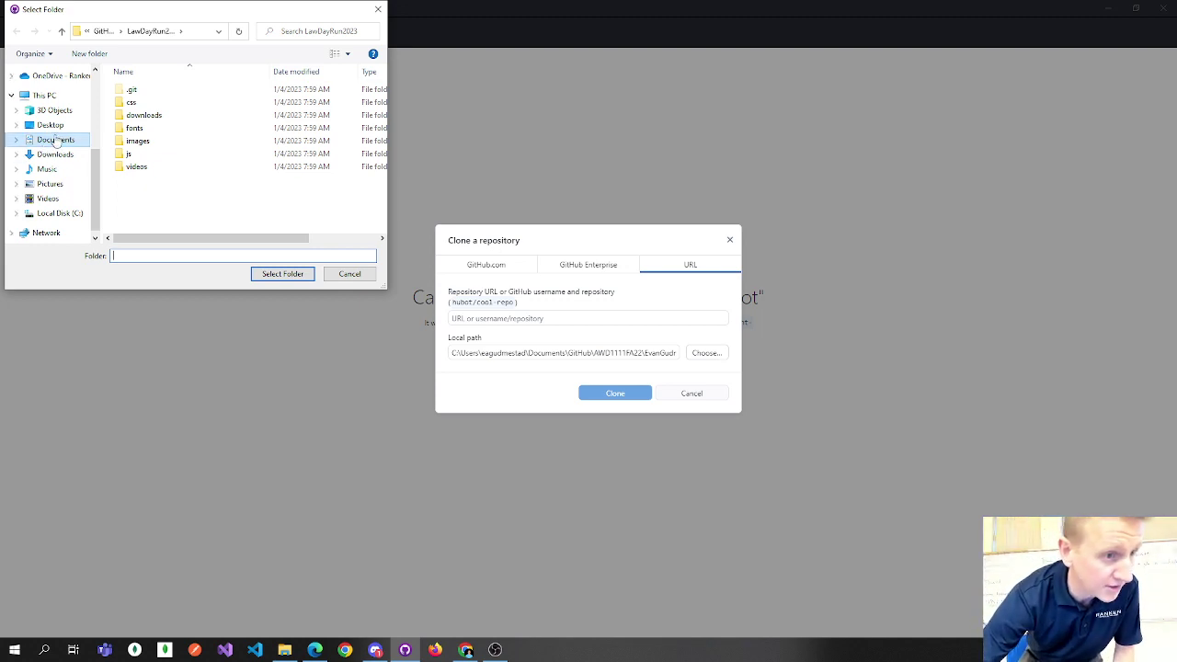
Create a new folder named AWD1100SP23 inside Documents\GitHub in the folder picker.
click(56, 139)
click(147, 116)
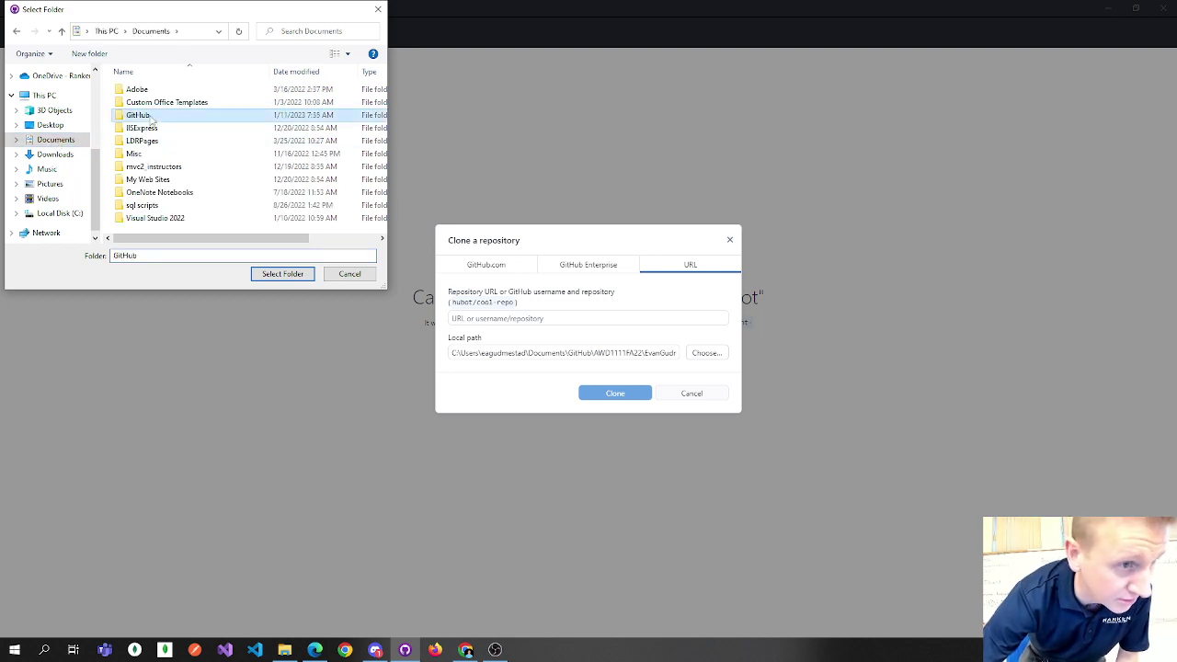
double_click(150, 115)
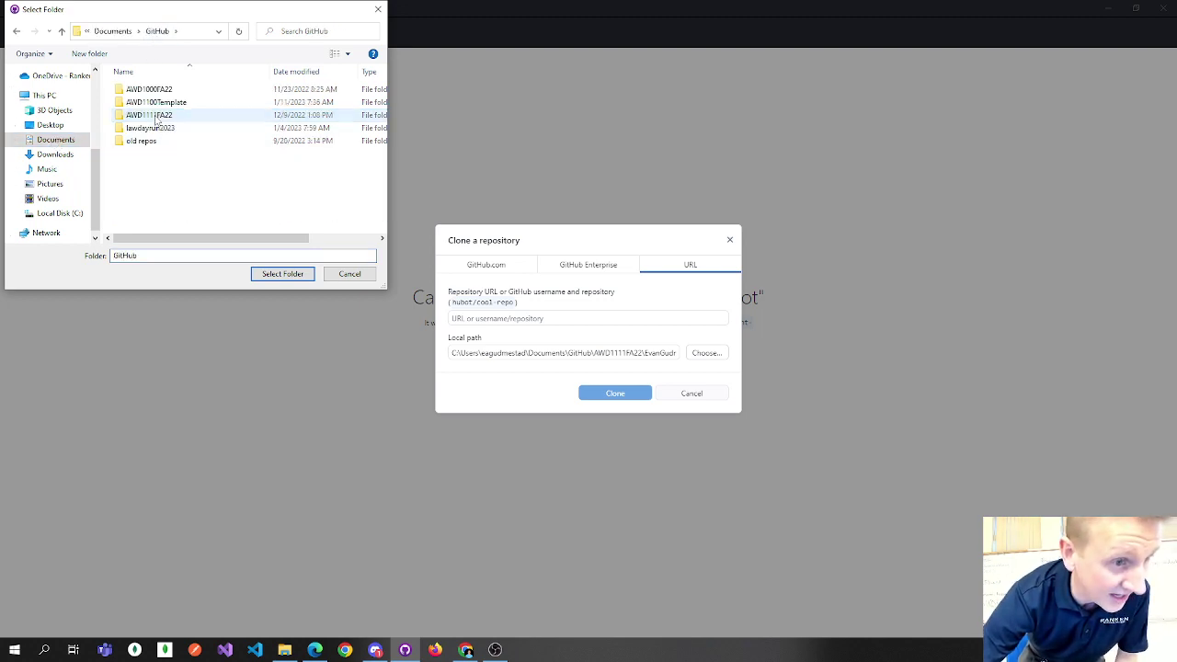
right_click(159, 163)
mouse_move(276, 388)
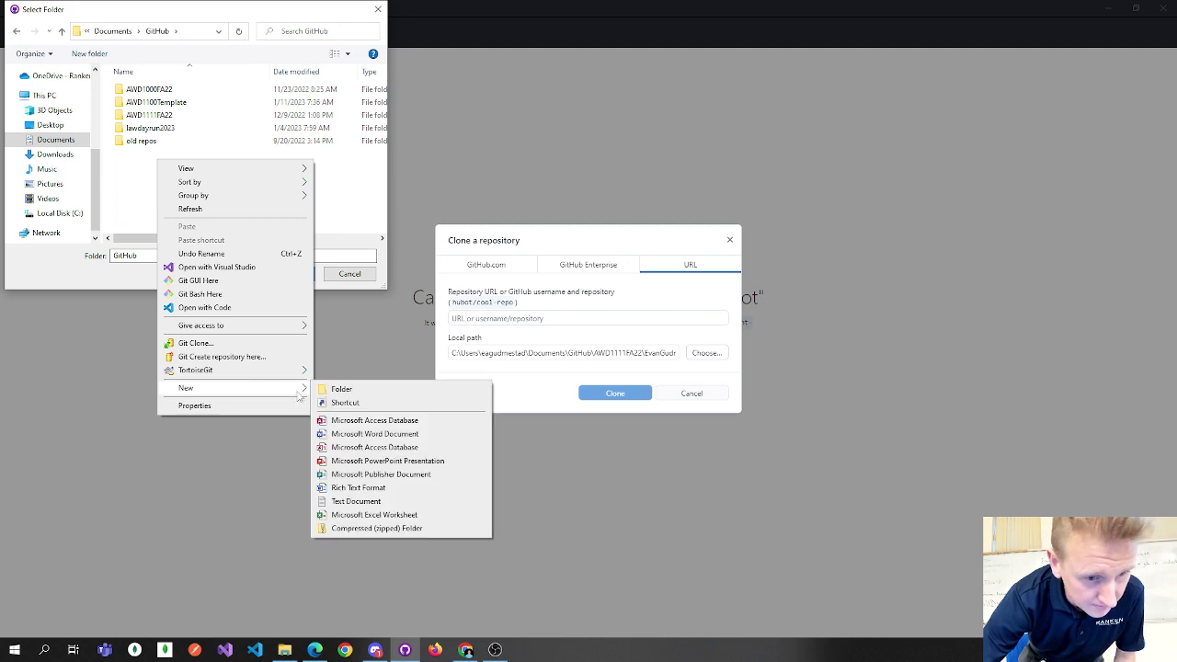
click(356, 390)
text(A)
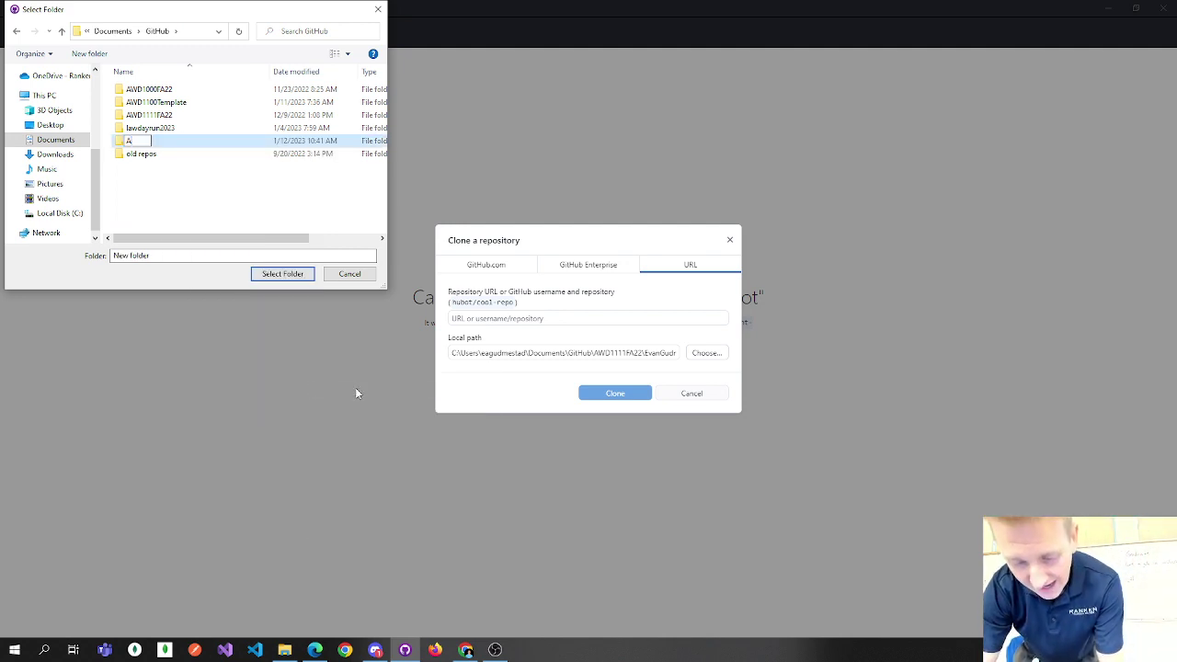
text(WD1100)
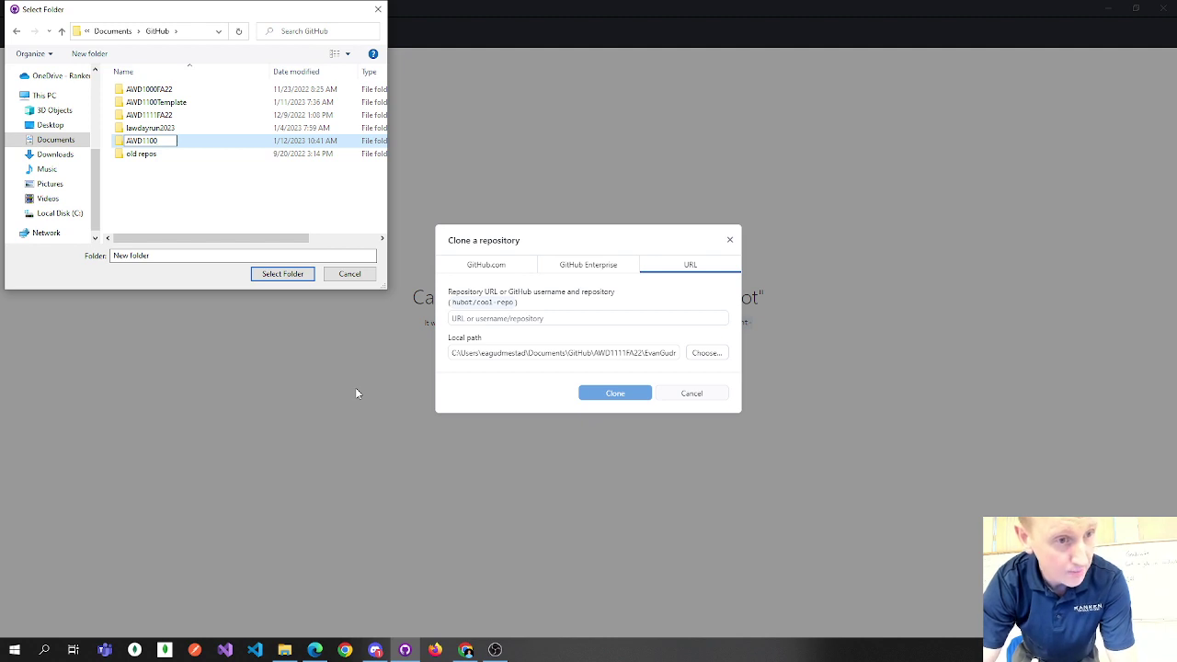
text(S)
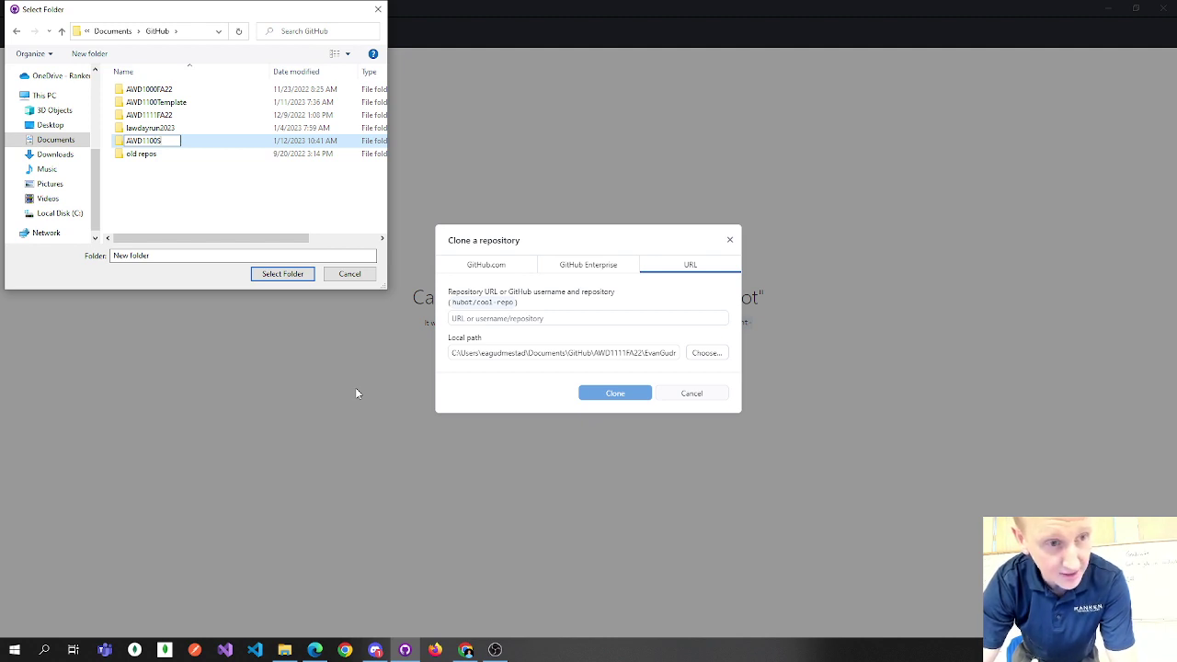
text(P23)
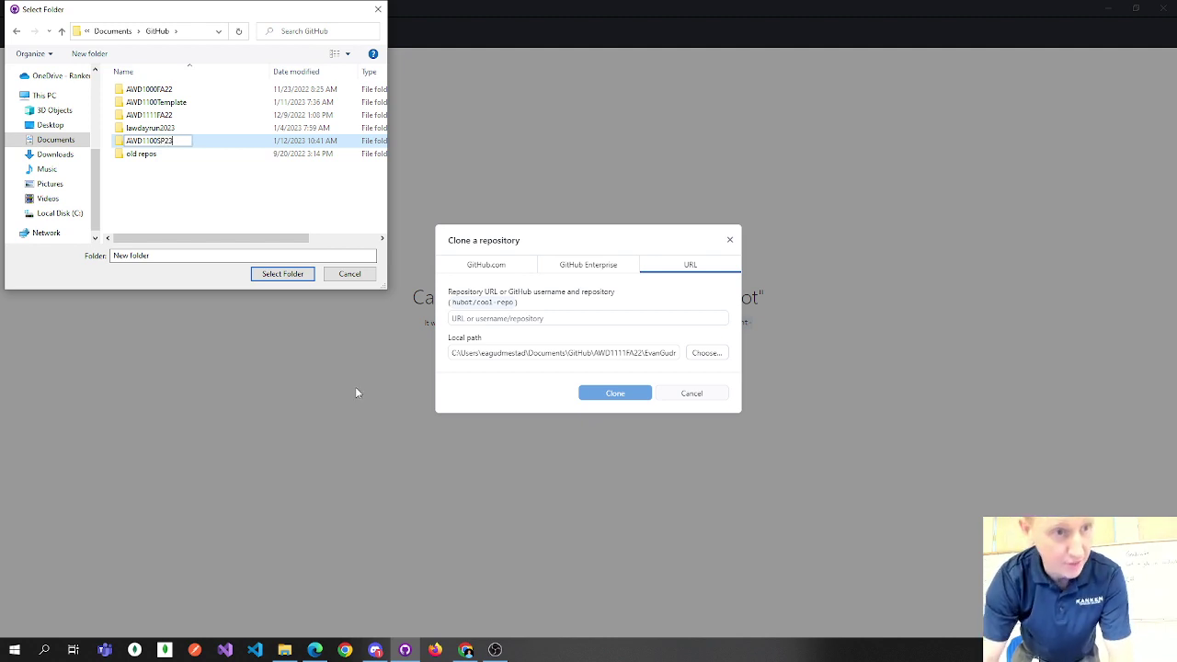
key(Return)
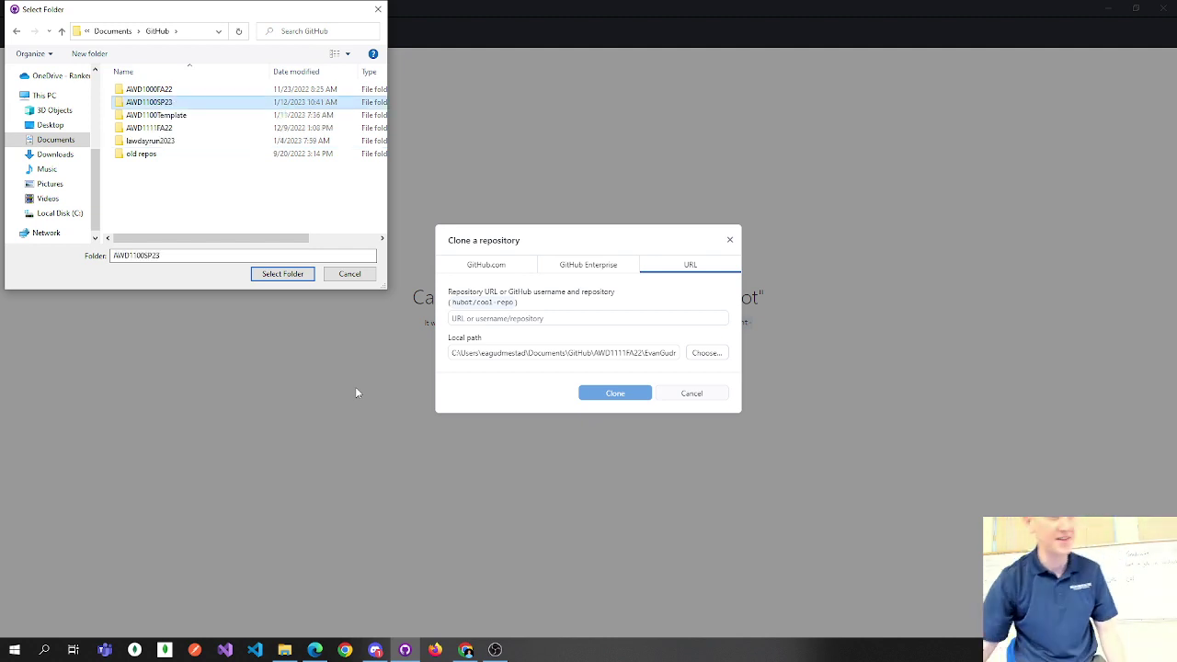
Use AWD1100SP23 as the clone's location and paste the coursework repository URL.
click(294, 278)
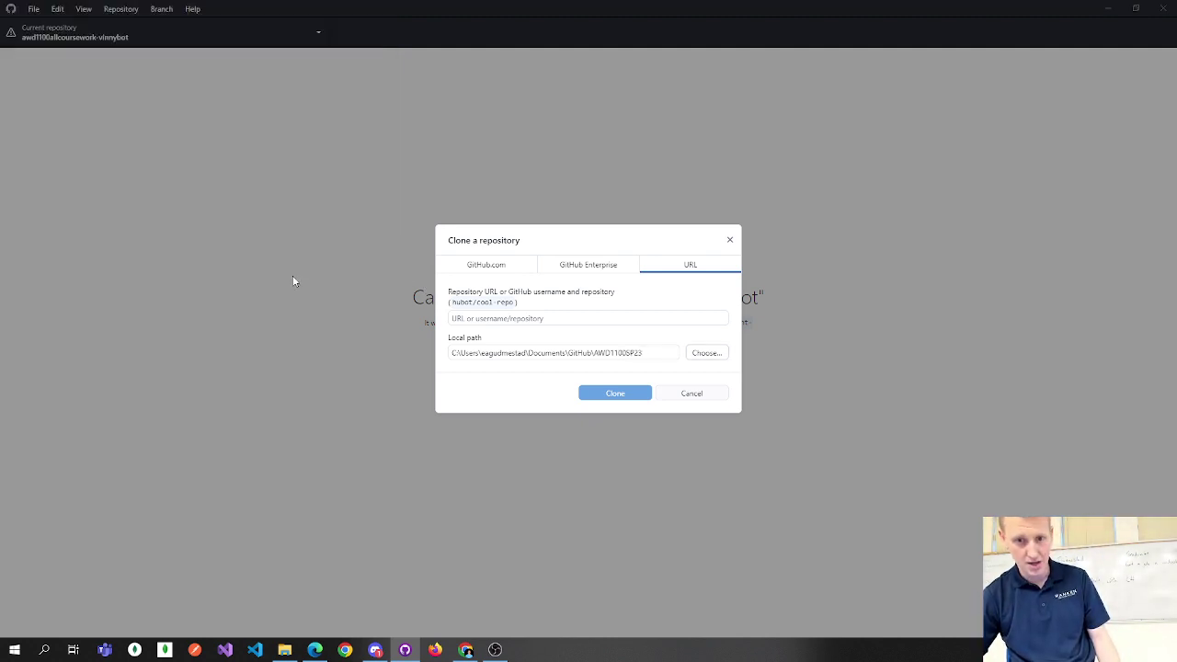
click(529, 318)
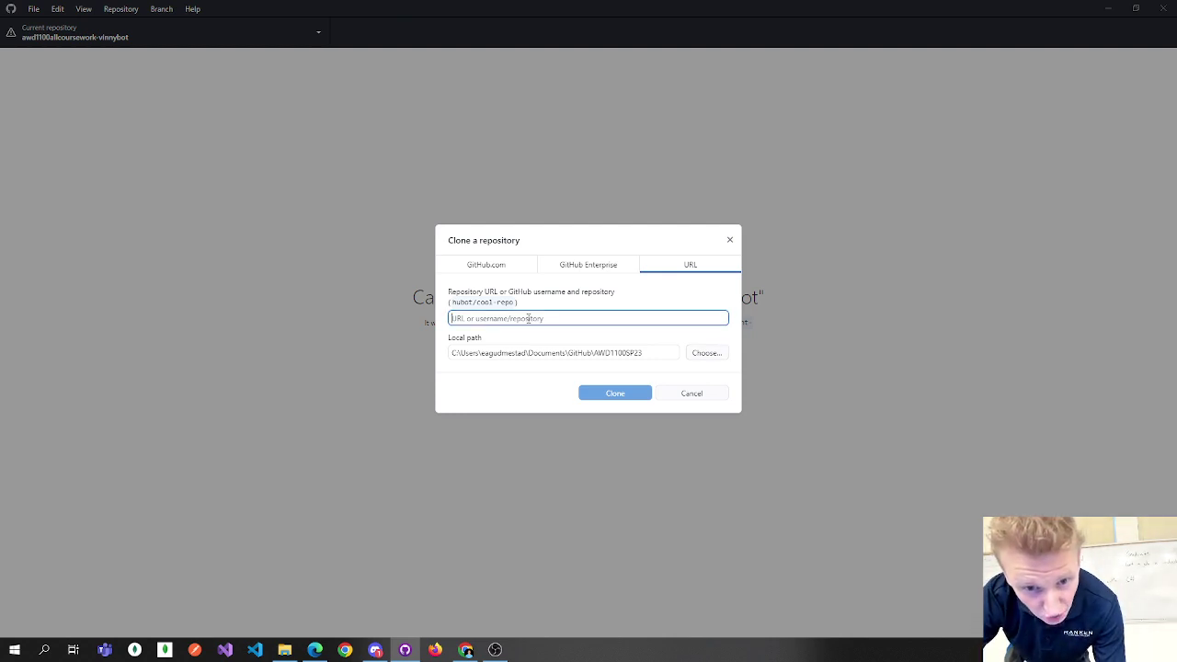
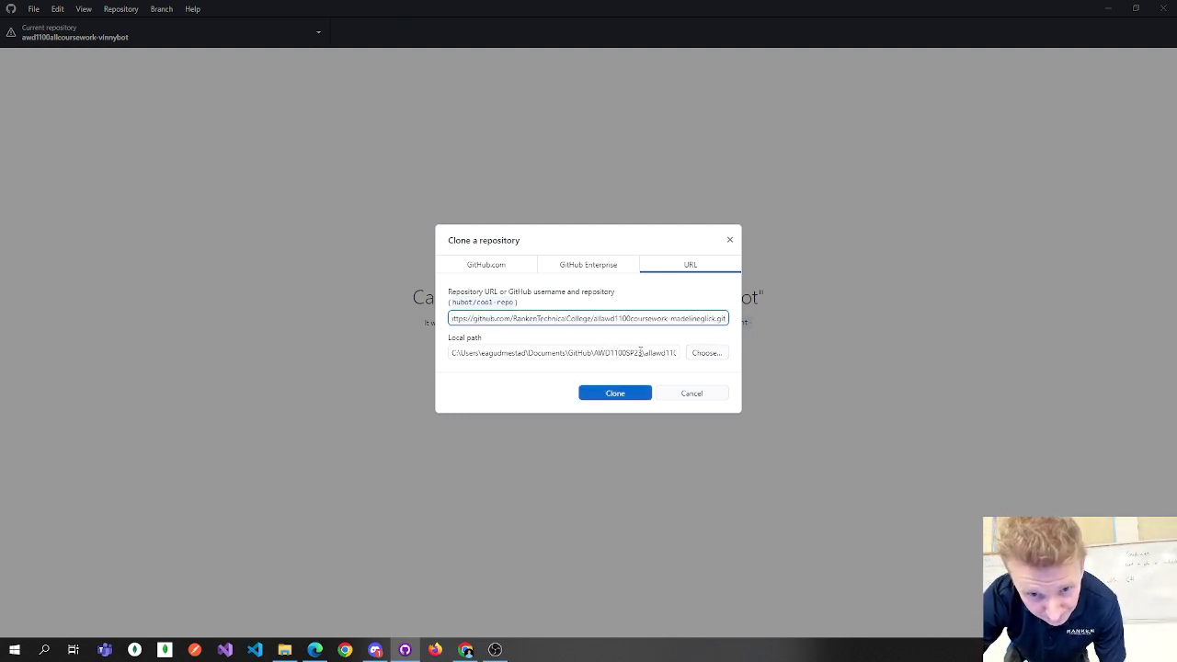
Rename the local path's final folder from the repository name to the student's capitalized name.
drag(639, 352, 704, 361)
click(639, 352)
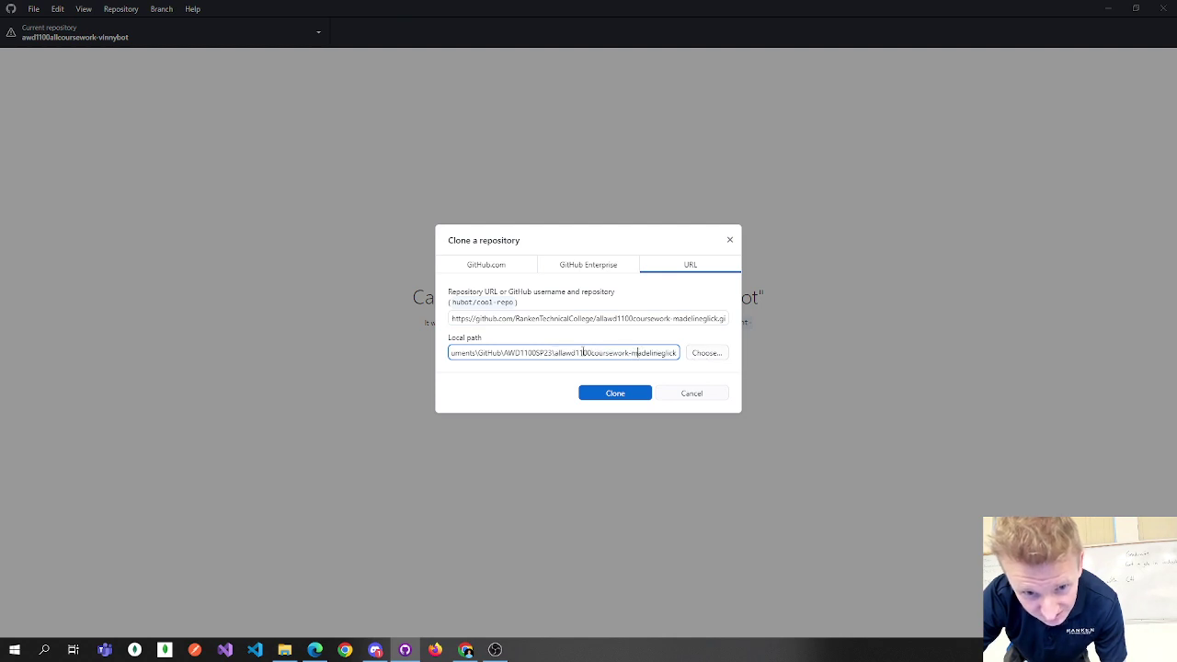
drag(551, 352, 679, 355)
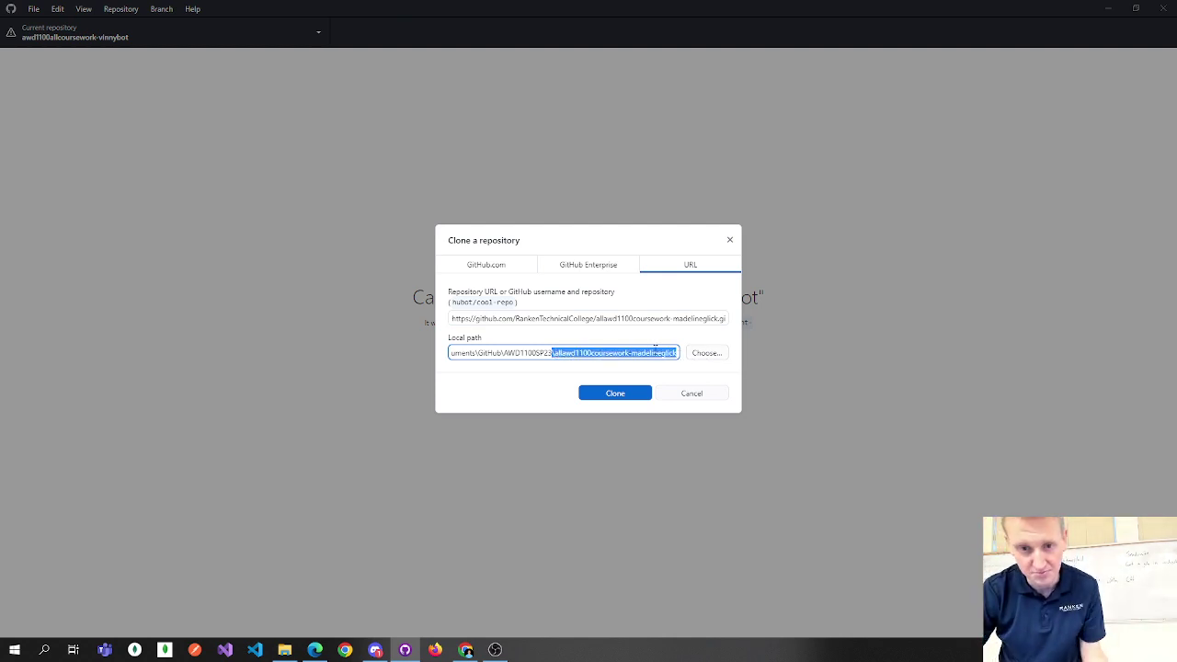
click(652, 352)
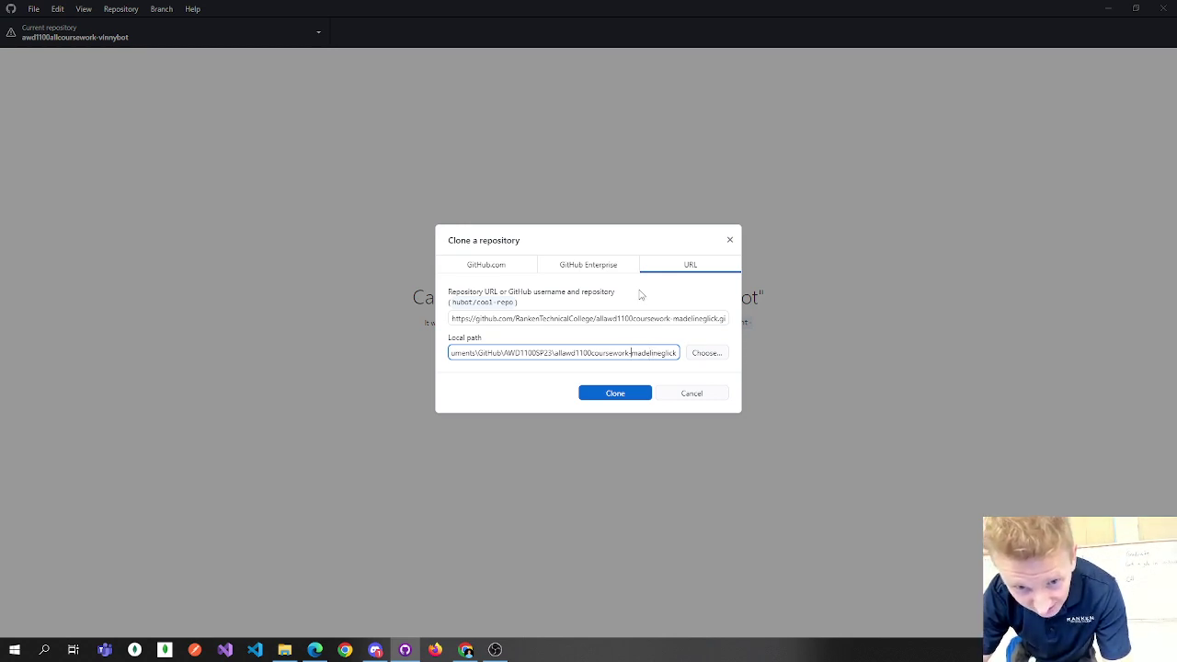
key(shift+Left)
key(shift+Left)
key(shift+Left)
key(shift+Left)
key(shift+Left)
key(shift+Left)
key(shift+Left)
key(shift+Left)
key(shift+Left)
key(shift+Left)
key(shift+Left)
key(shift+Left)
key(shift+Left)
key(shift+Left)
key(shift+Left)
key(shift+Left)
key(shift+Left)
key(shift+Left)
key(shift+Left)
key(shift+Left)
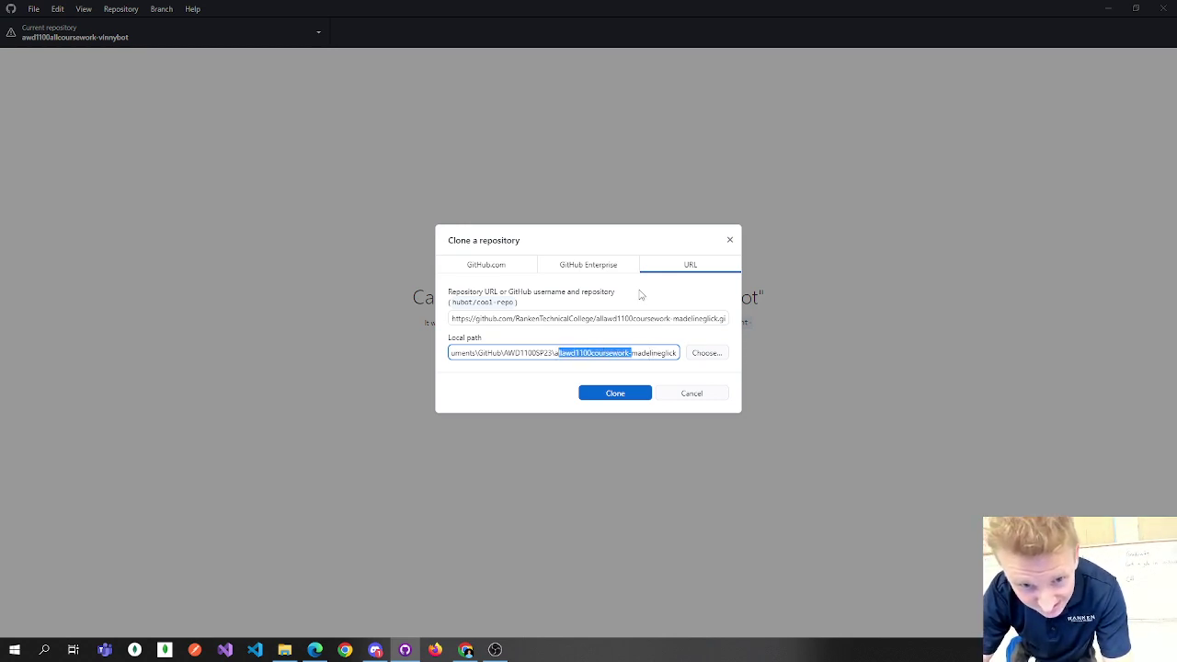
key(BackSpace)
text(M)
key(Right)
key(Right)
key(Right)
key(Right)
key(Delete)
text(G)
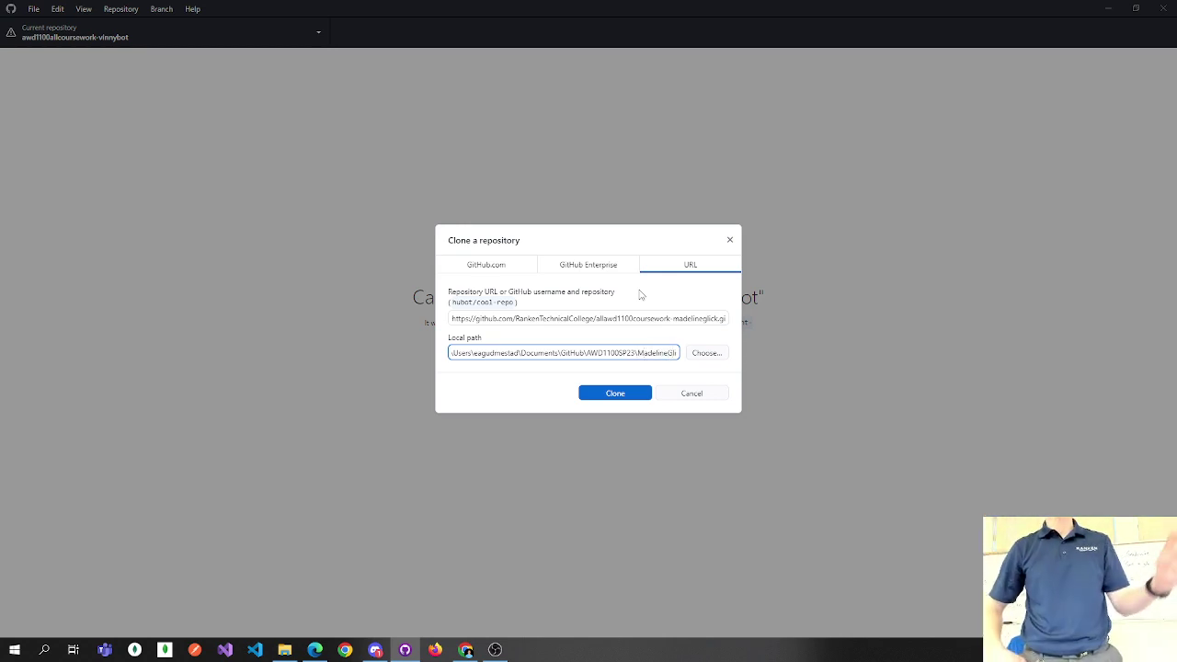
key(End)
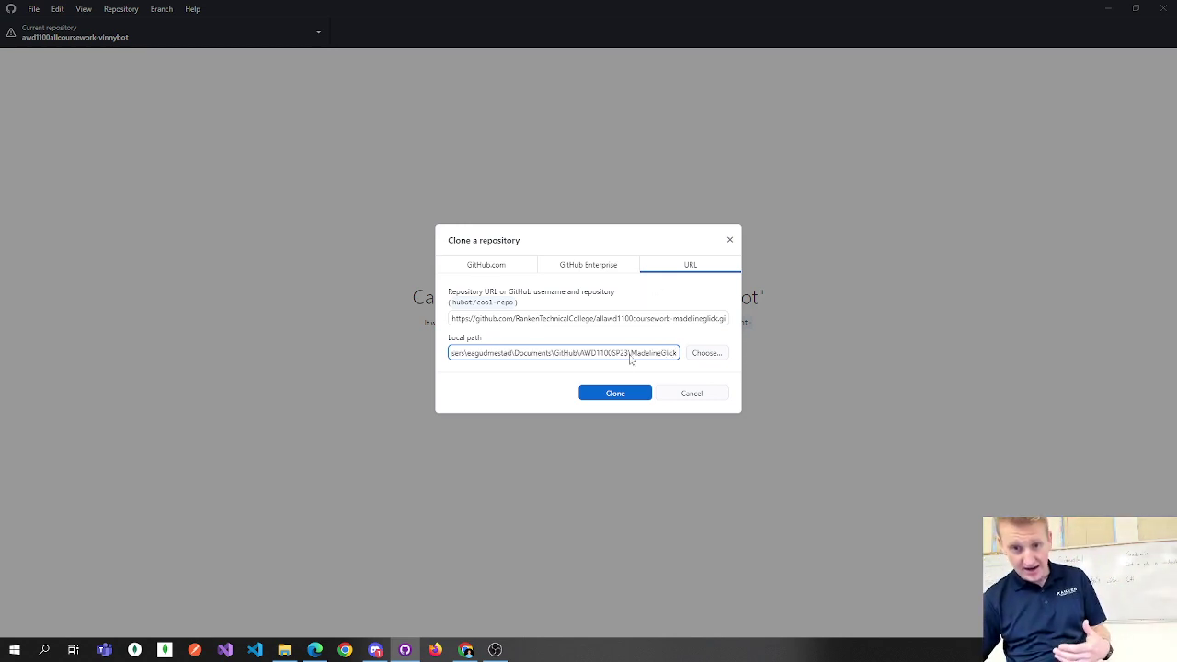
Clone the allawd1100coursework repository into the AWD1100SP23 folder.
click(617, 395)
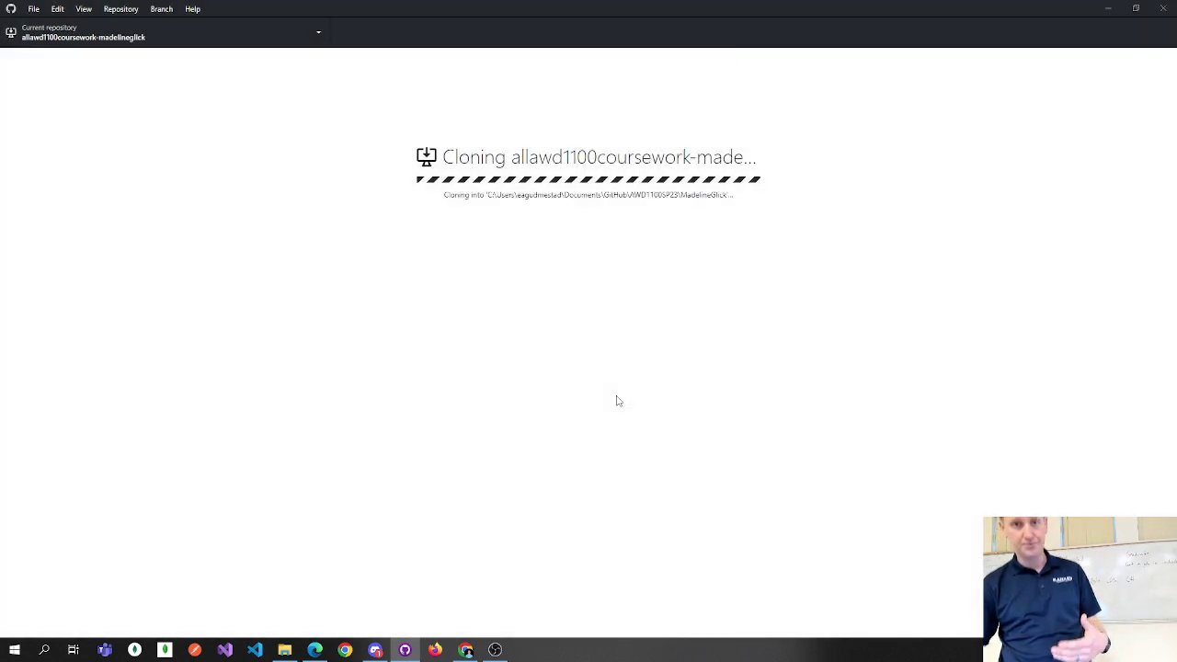